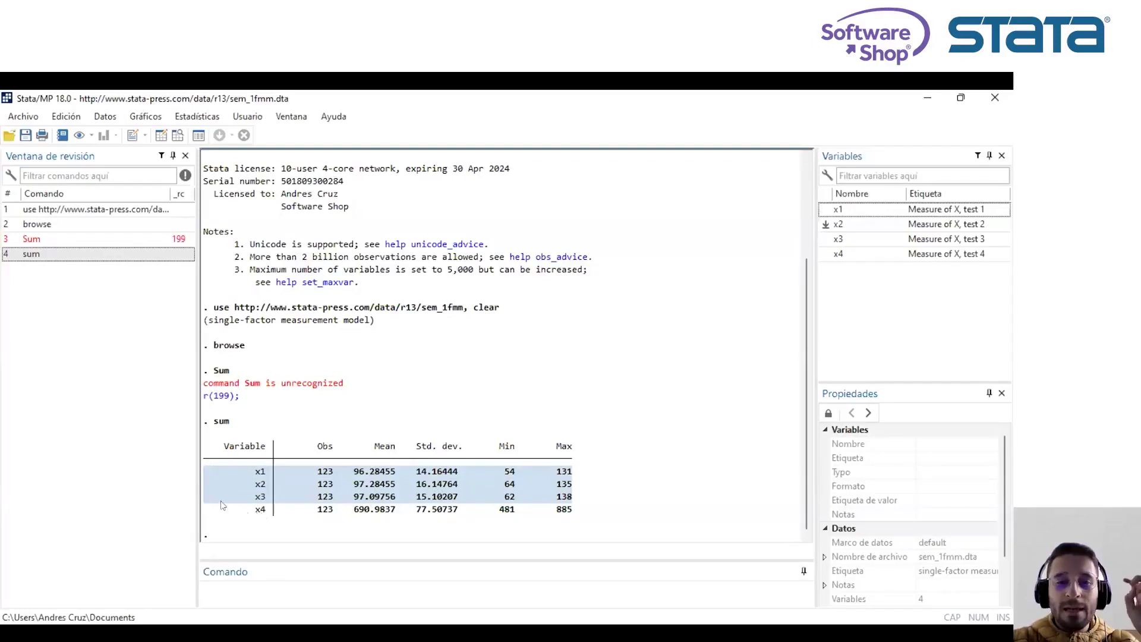
# Run a maximum-likelihood factor analysis on variables x1 to x4 with the command "factor x1-x4, ml".
pyautogui.moveTo(220, 509); pyautogui.dragTo(572, 510)
pyautogui.click(357, 511)
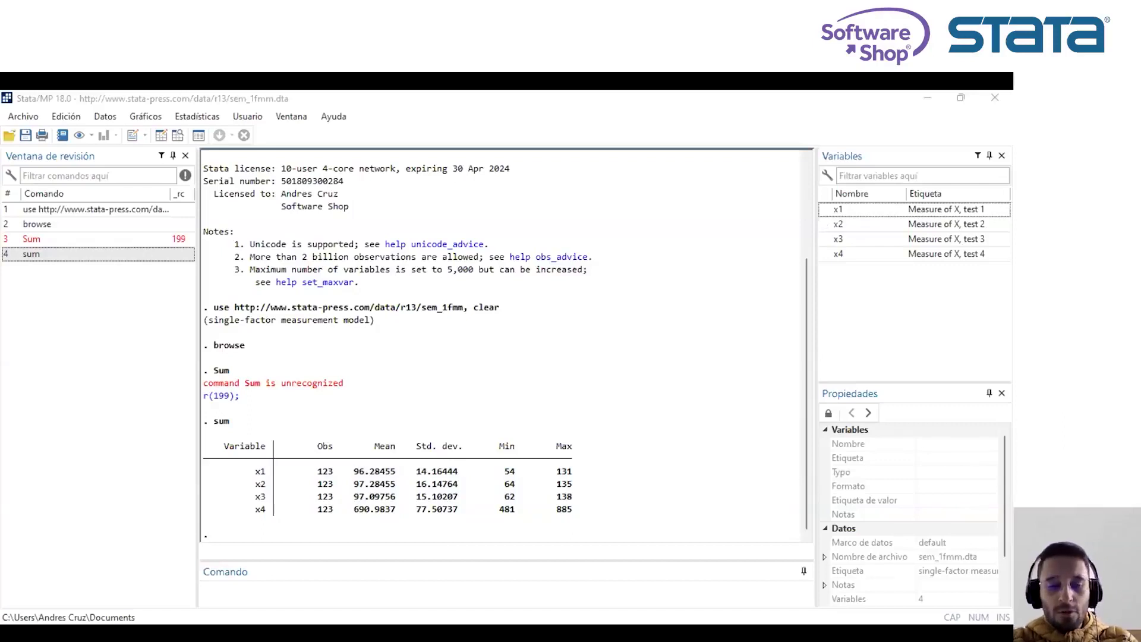
pyautogui.click(411, 581)
pyautogui.write('factor x1-x4, ml')
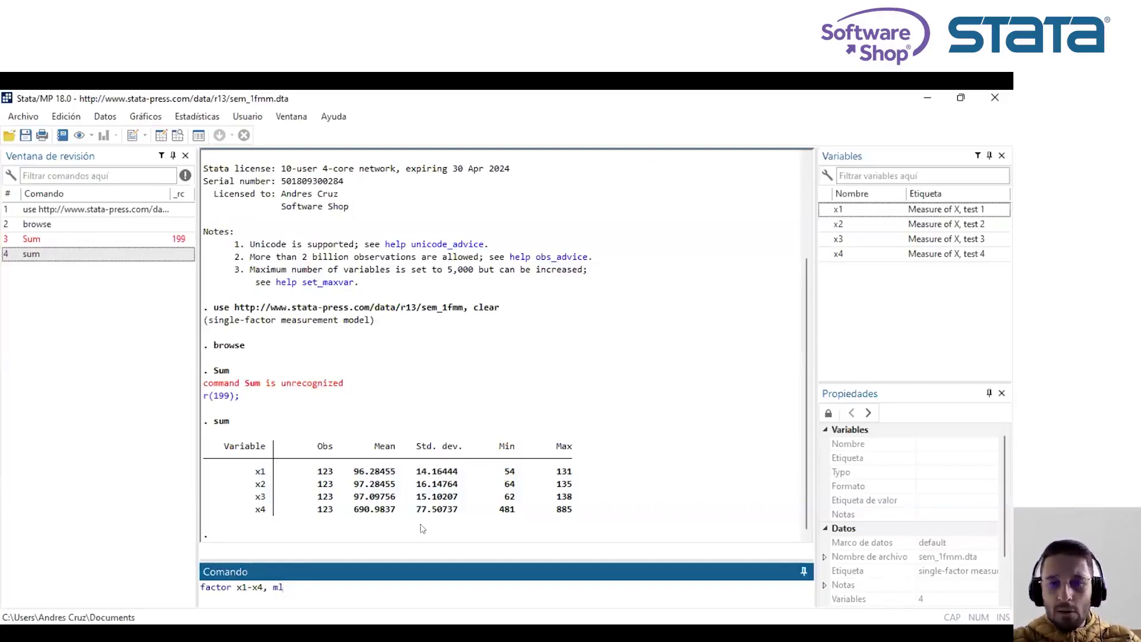
pyautogui.click(237, 587)
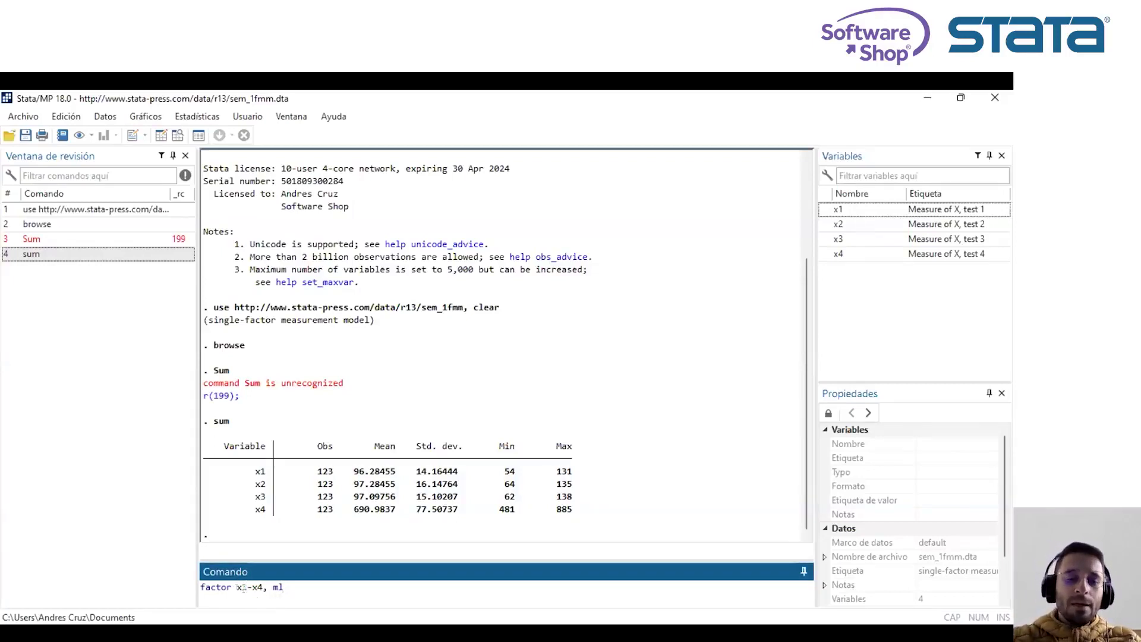
pyautogui.moveTo(235, 587)
pyautogui.mouseDown()
pyautogui.moveTo(264, 590)
pyautogui.moveTo(254, 594)
pyautogui.mouseUp()
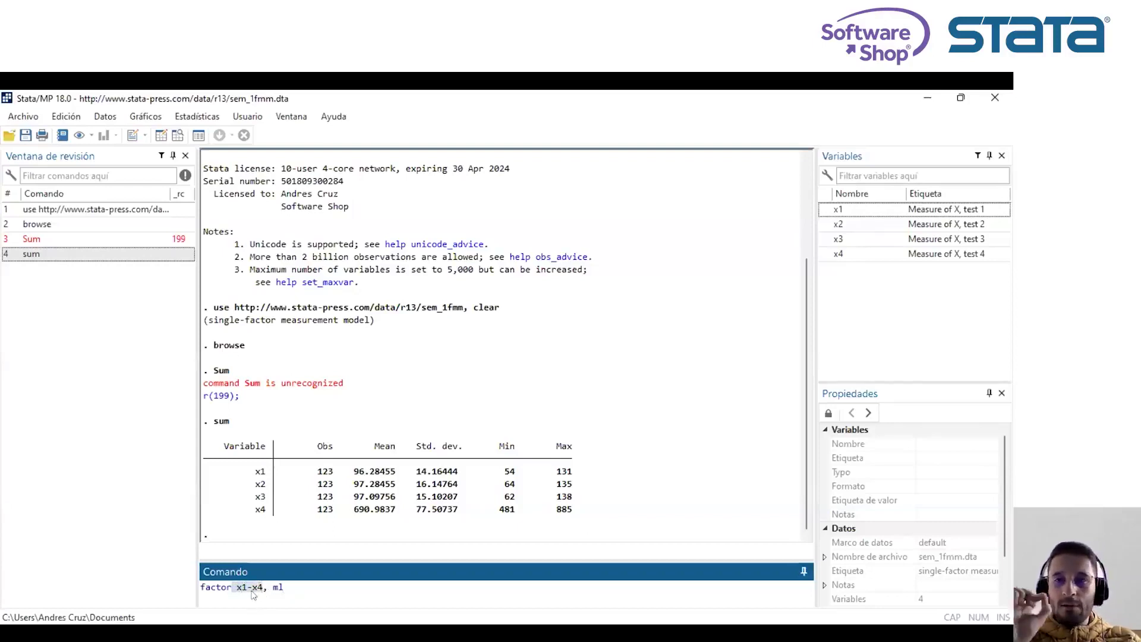
pyautogui.click(294, 587)
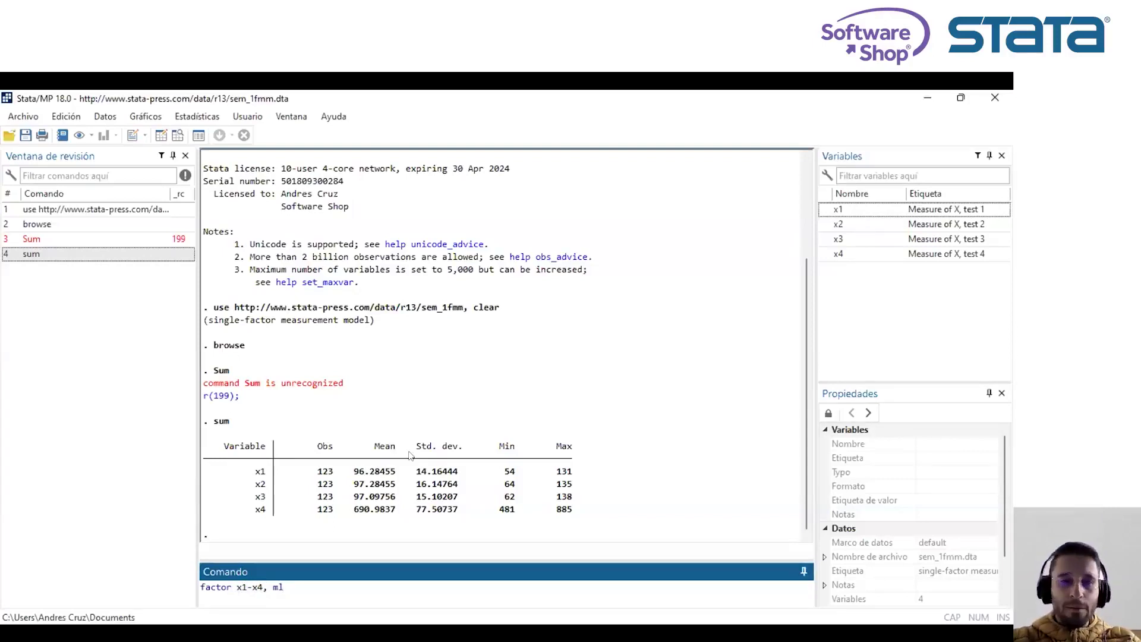
pyautogui.click(327, 584)
pyautogui.press('Return')
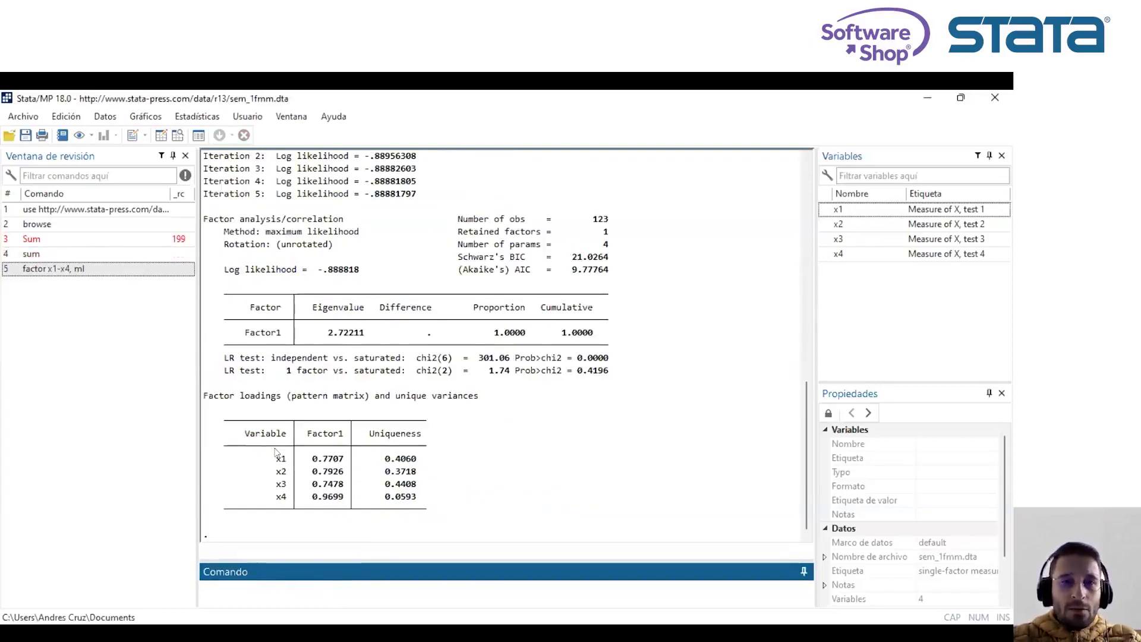
# Examine the factor analysis output, highlighting the analysis type, the estimation method and the eigenvalue of Factor1.
pyautogui.scroll(1, 256, 356)
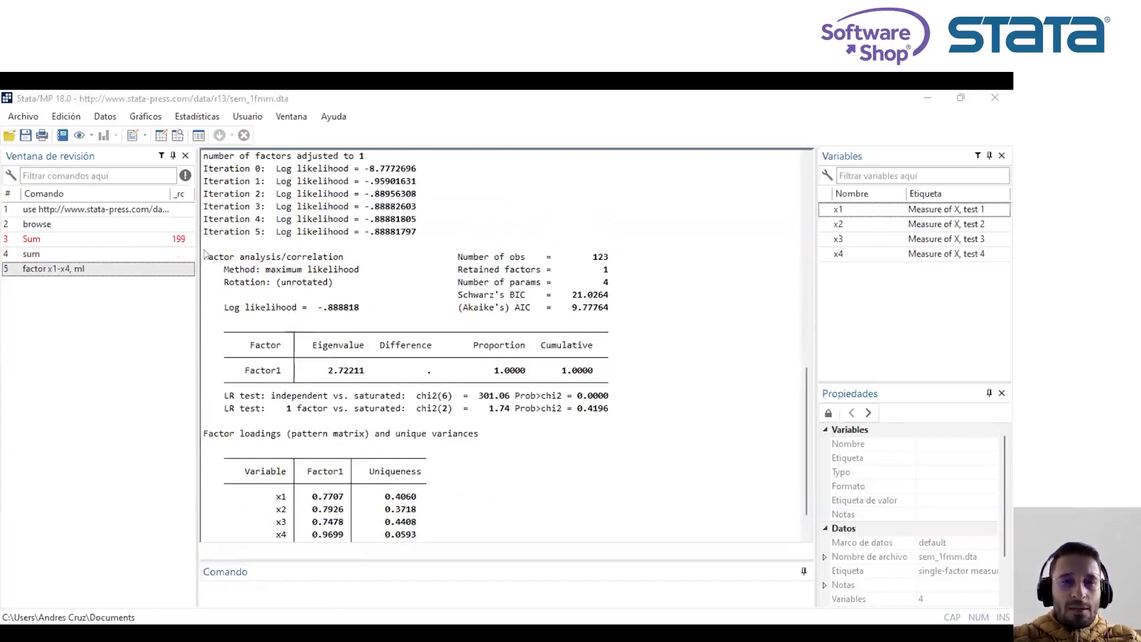
pyautogui.moveTo(205, 255); pyautogui.dragTo(285, 263)
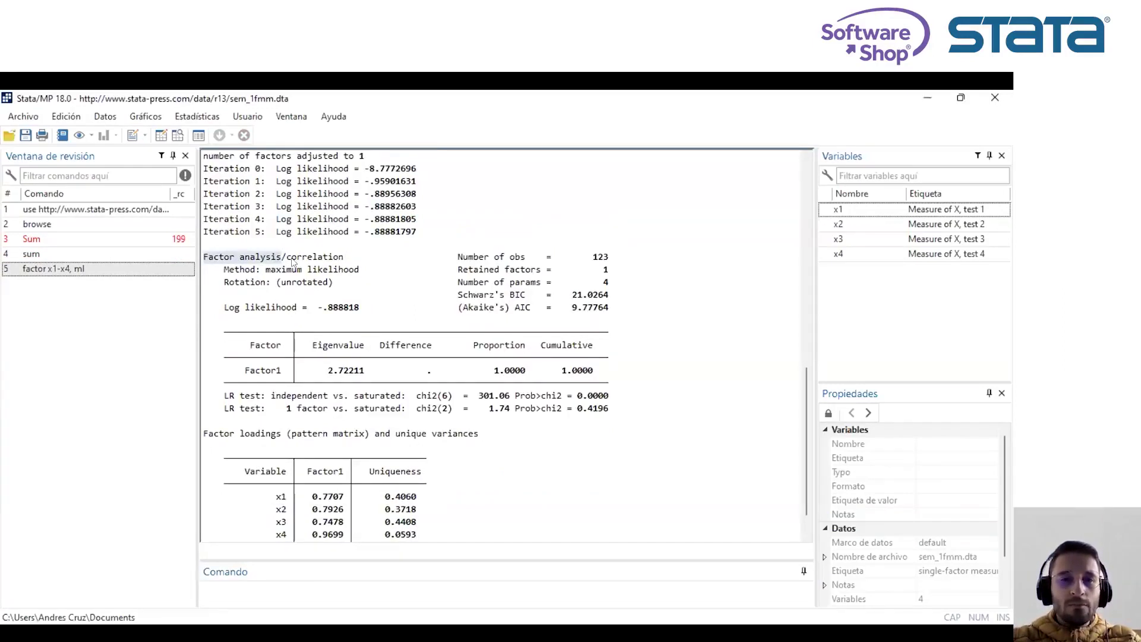
pyautogui.scroll(-1, 293, 262)
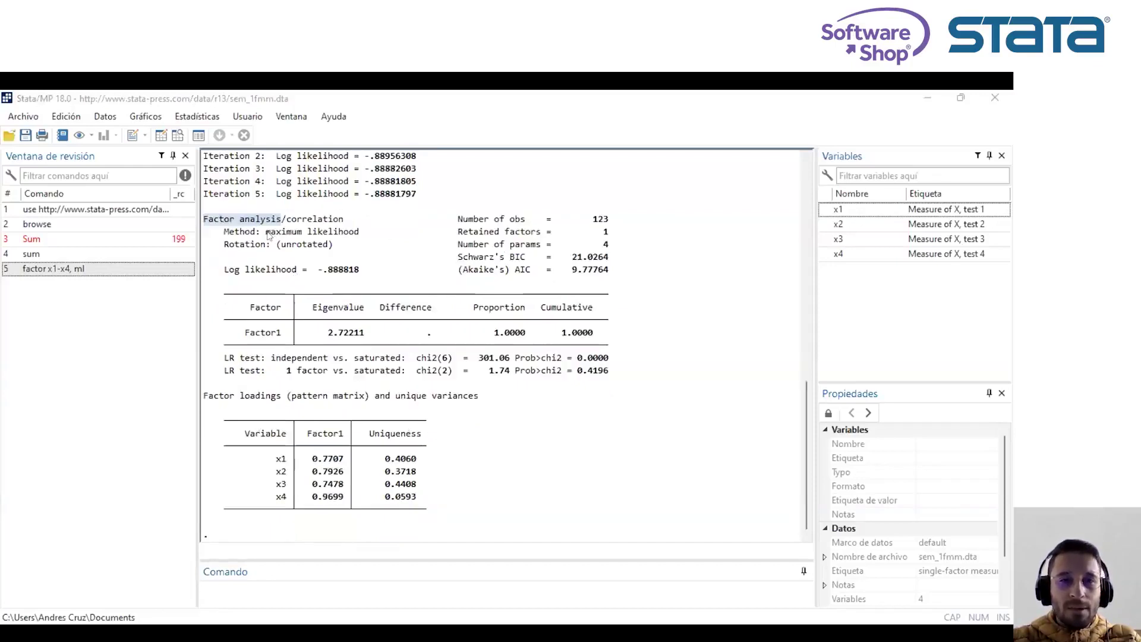
pyautogui.moveTo(267, 232); pyautogui.dragTo(369, 233)
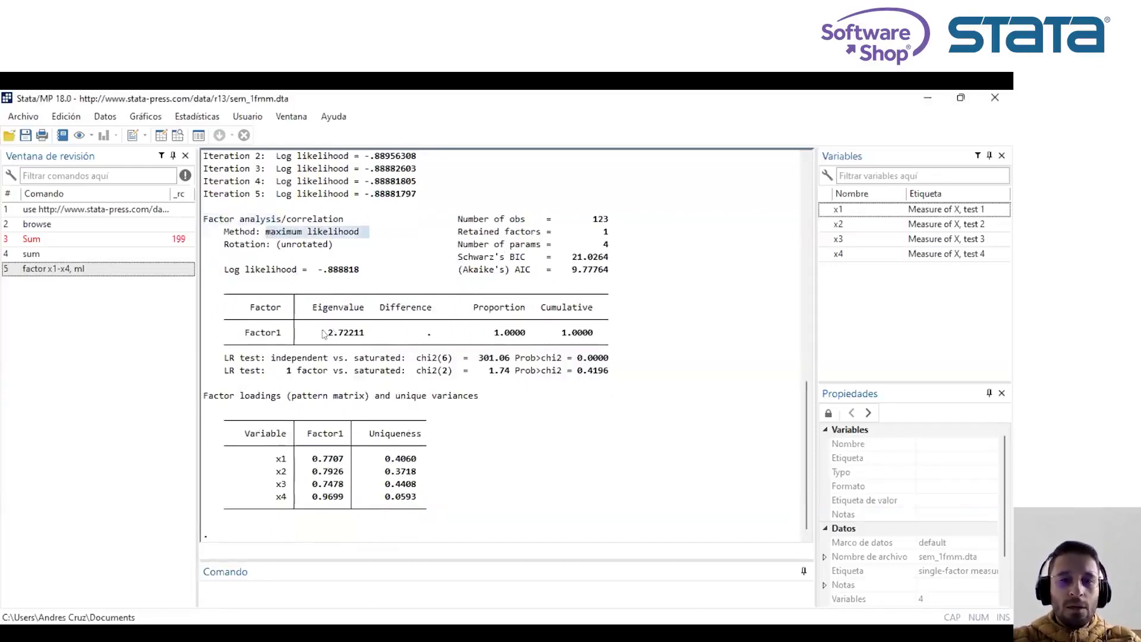
pyautogui.moveTo(325, 334); pyautogui.dragTo(365, 337)
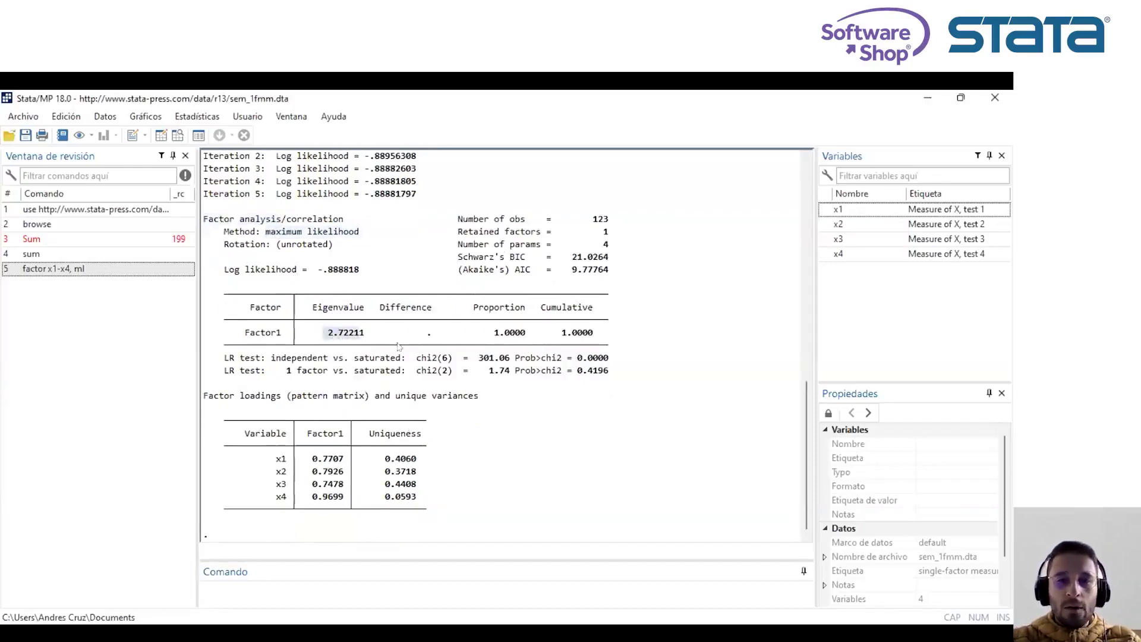
pyautogui.click(500, 433)
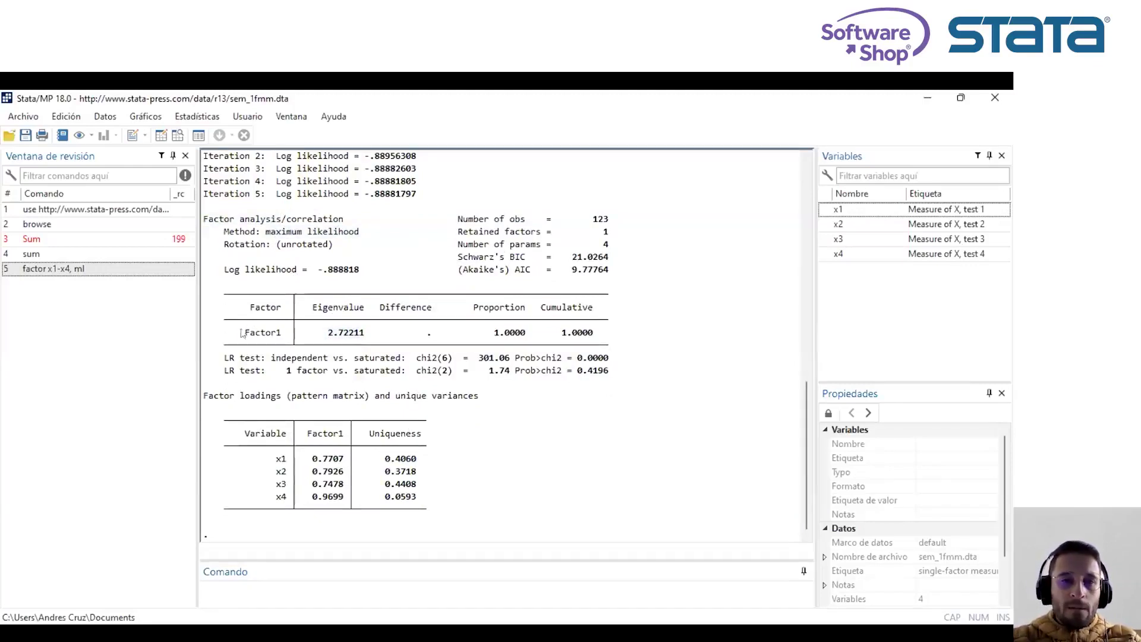
pyautogui.moveTo(243, 333); pyautogui.dragTo(361, 334)
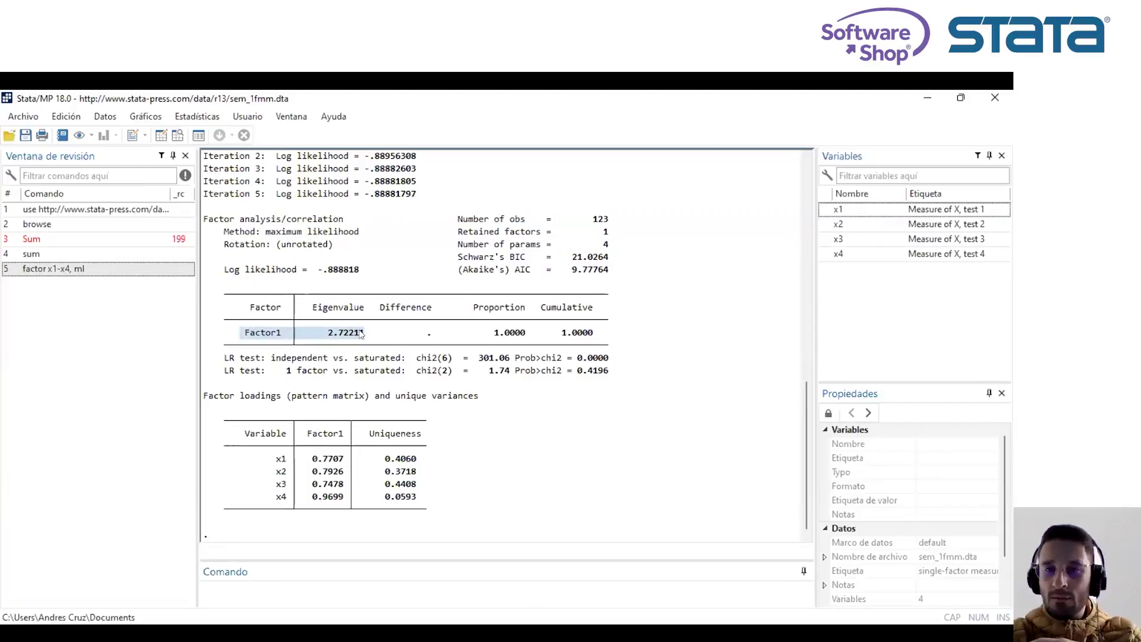
pyautogui.click(360, 334)
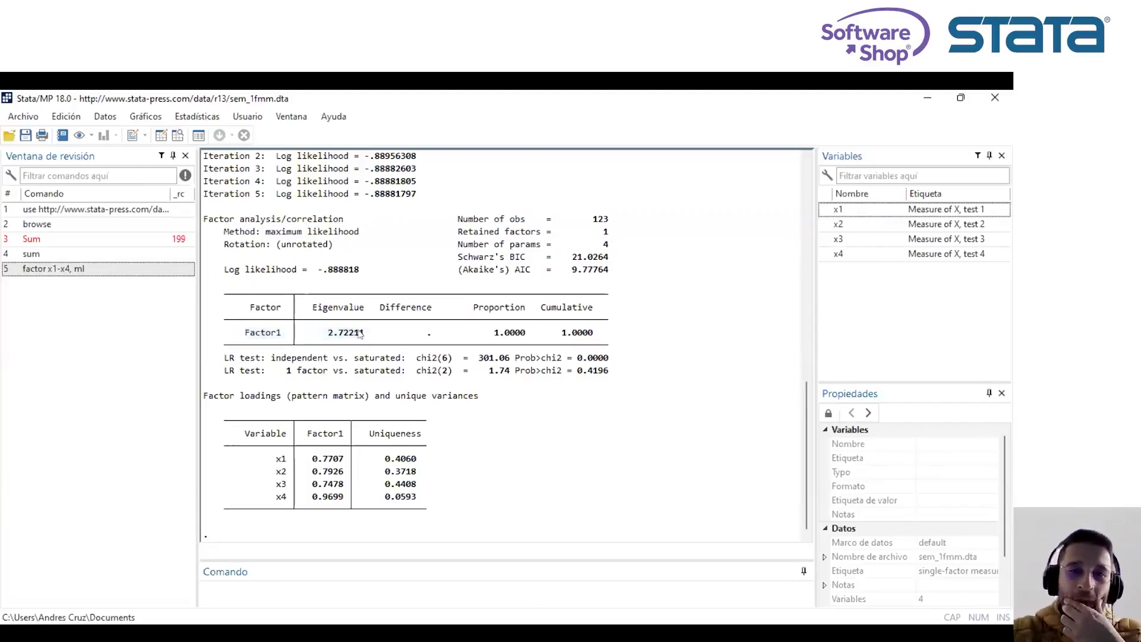
pyautogui.moveTo(363, 334); pyautogui.dragTo(321, 335)
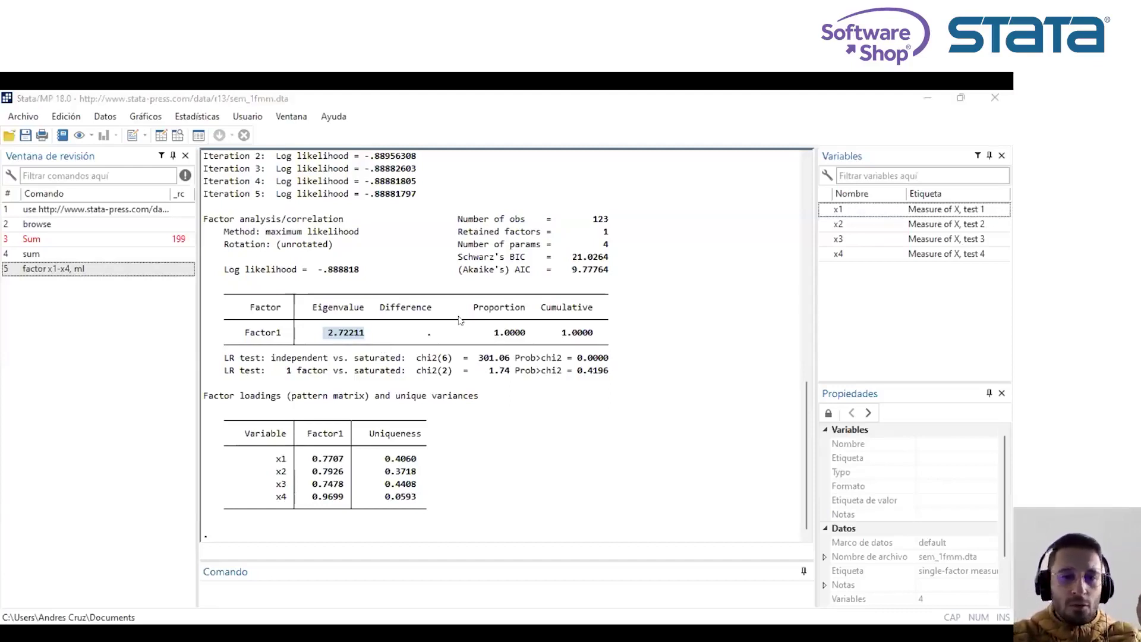
pyautogui.click(342, 333)
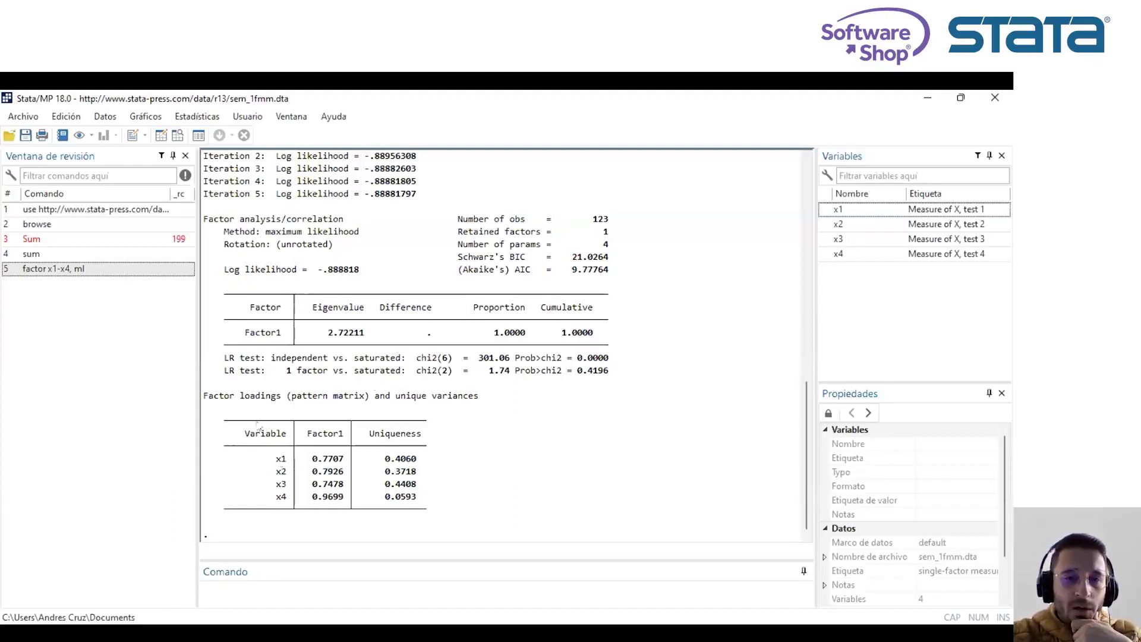
# Examine the factor loadings table, marking the heading, variables x1 to x4 and their Factor1 loadings with temporary red pen strokes.
pyautogui.moveTo(257, 423); pyautogui.dragTo(313, 457)
pyautogui.click(340, 493)
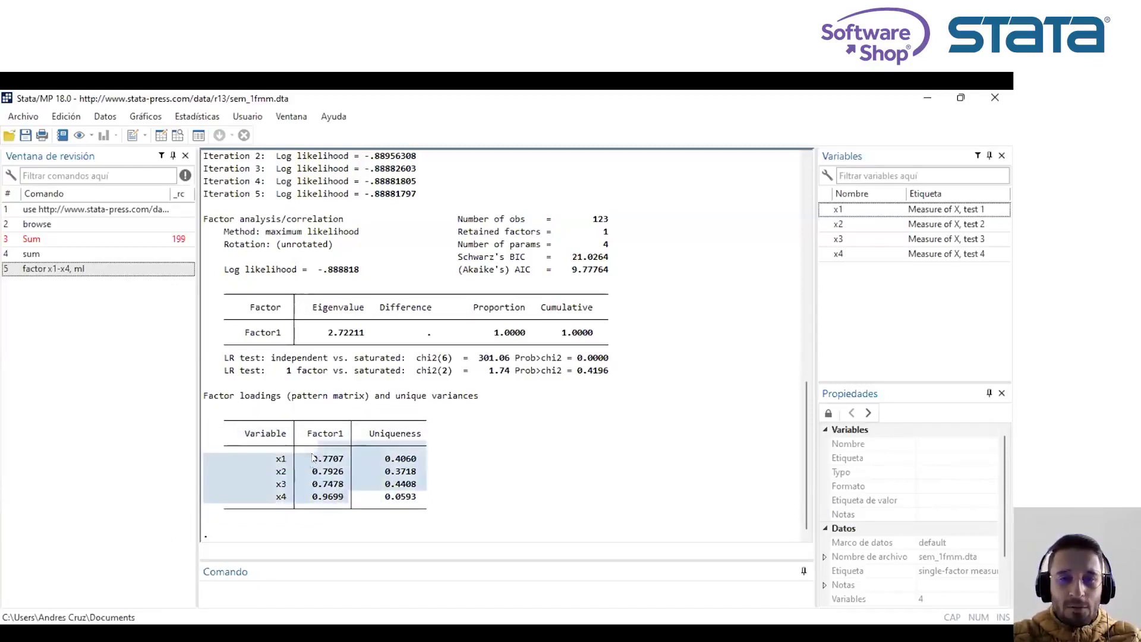
pyautogui.click(314, 457)
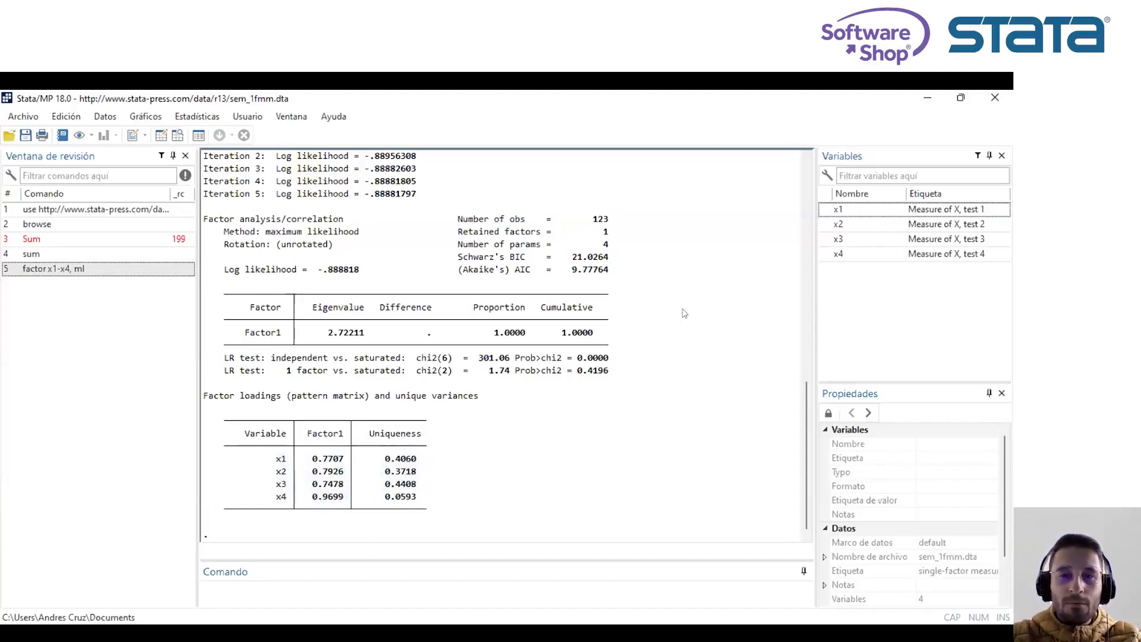
pyautogui.hotkey('ctrl', '2')
pyautogui.moveTo(333, 417)
pyautogui.mouseDown()
pyautogui.moveTo(276, 482)
pyautogui.moveTo(378, 443)
pyautogui.moveTo(326, 416)
pyautogui.mouseUp()
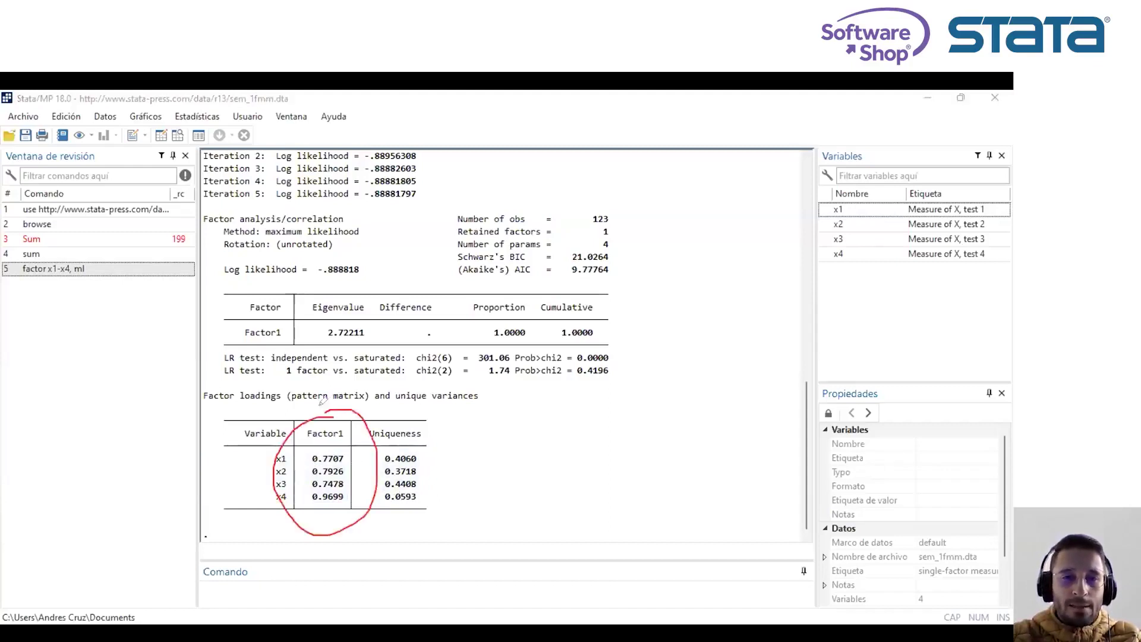
pyautogui.moveTo(250, 384)
pyautogui.mouseDown()
pyautogui.moveTo(185, 395)
pyautogui.moveTo(312, 410)
pyautogui.moveTo(249, 384)
pyautogui.mouseUp()
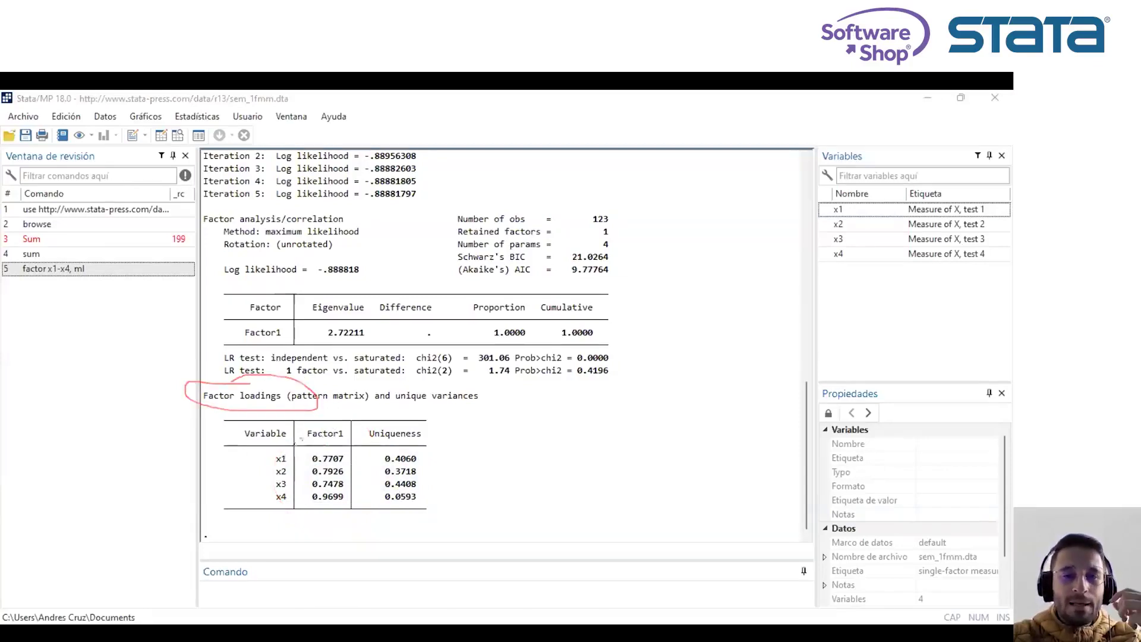
pyautogui.moveTo(301, 443)
pyautogui.mouseDown()
pyautogui.moveTo(324, 533)
pyautogui.moveTo(336, 447)
pyautogui.mouseUp()
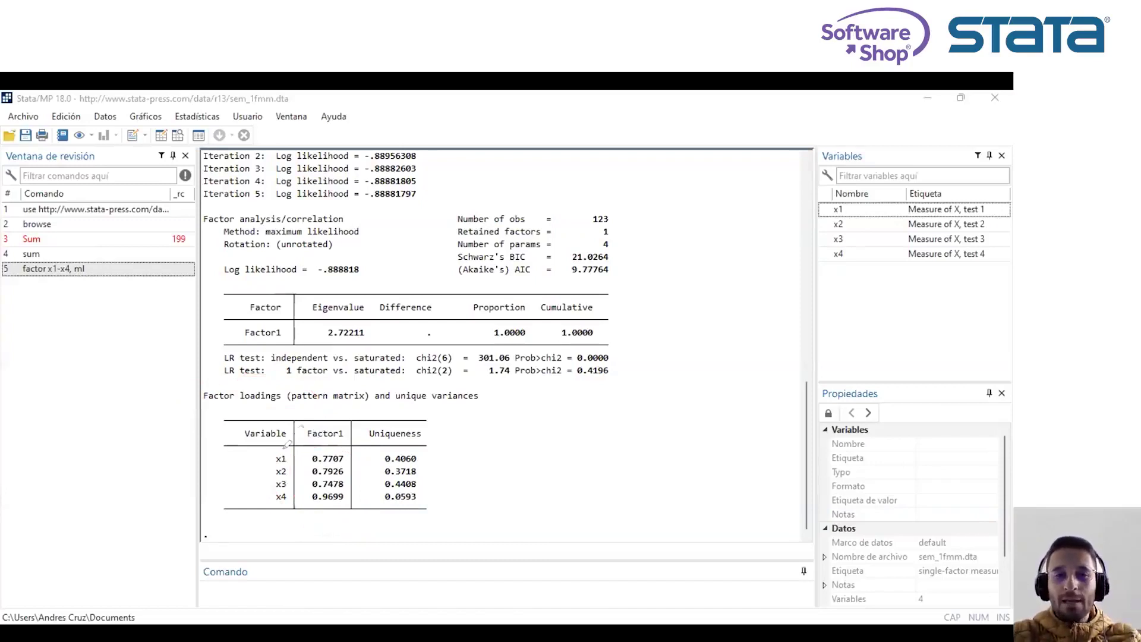
pyautogui.moveTo(301, 439); pyautogui.dragTo(268, 498)
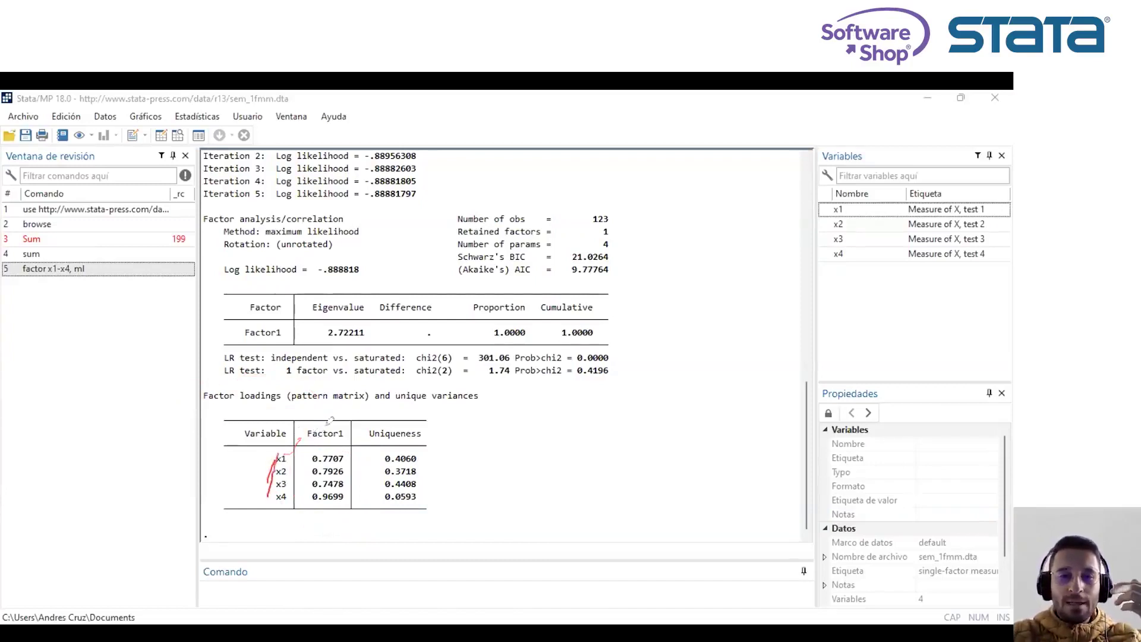
pyautogui.moveTo(336, 429); pyautogui.dragTo(364, 397)
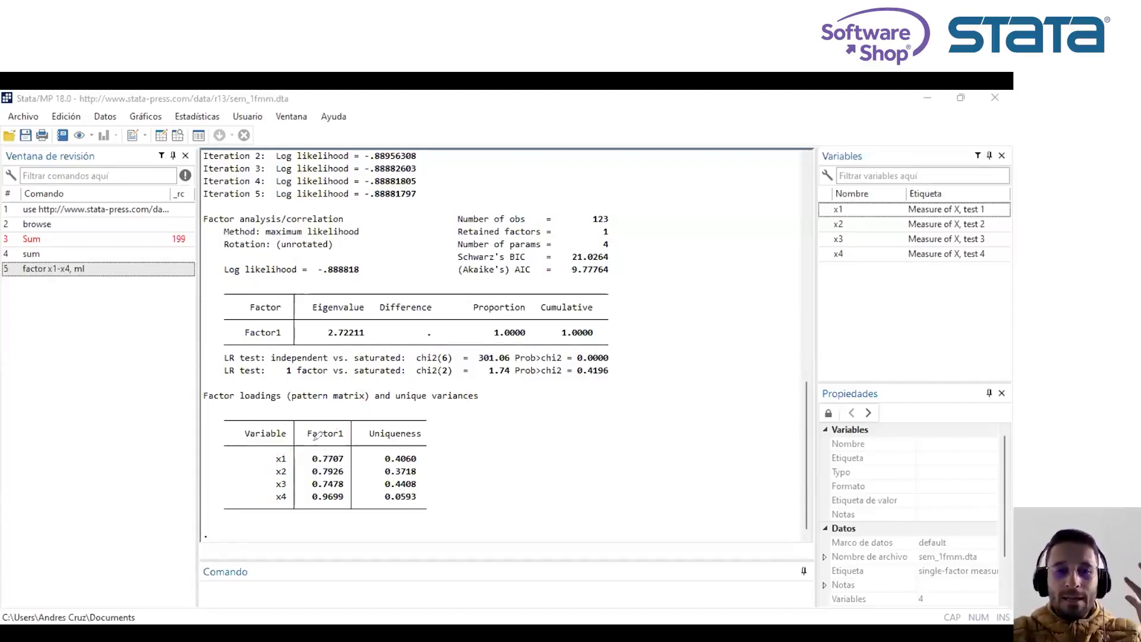
pyautogui.moveTo(308, 456); pyautogui.dragTo(316, 440)
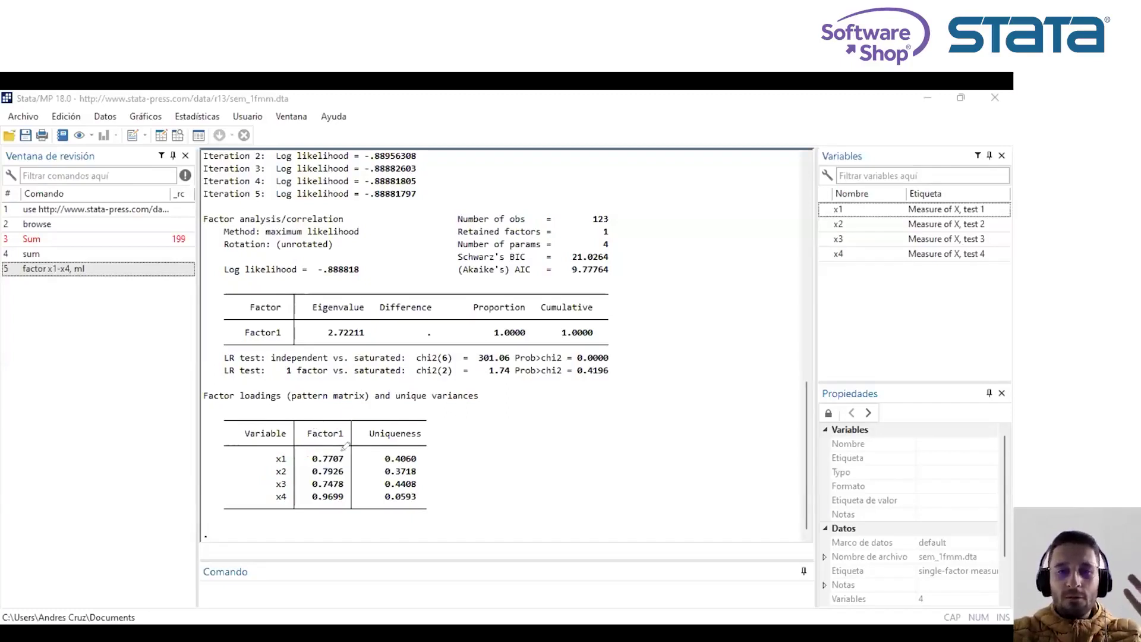
pyautogui.moveTo(347, 459); pyautogui.dragTo(359, 424)
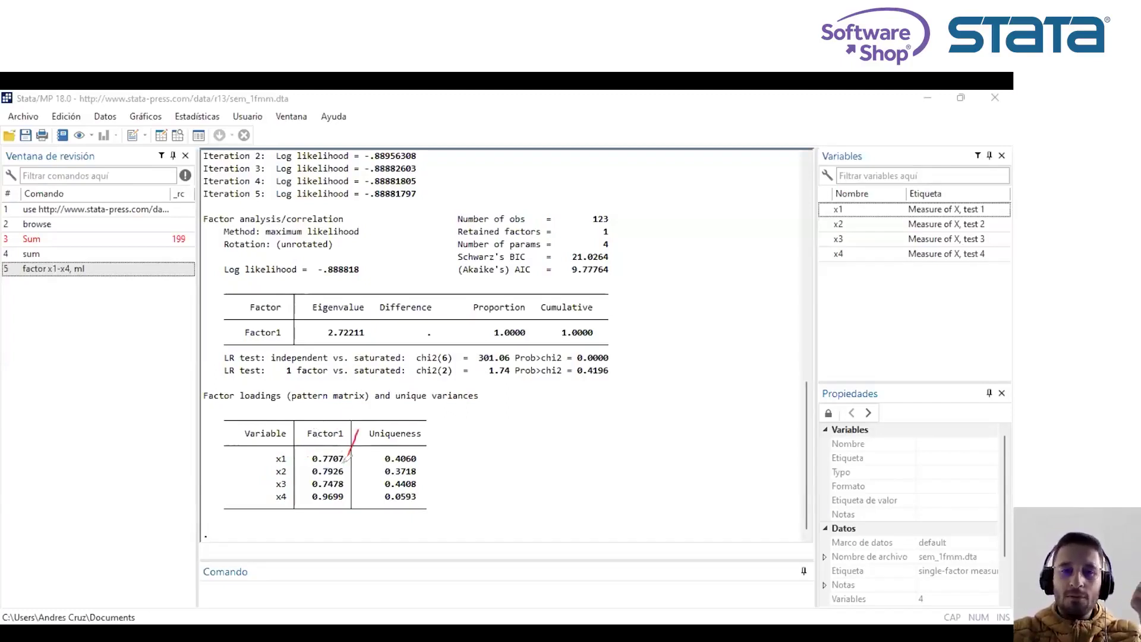
pyautogui.moveTo(350, 469); pyautogui.dragTo(364, 433)
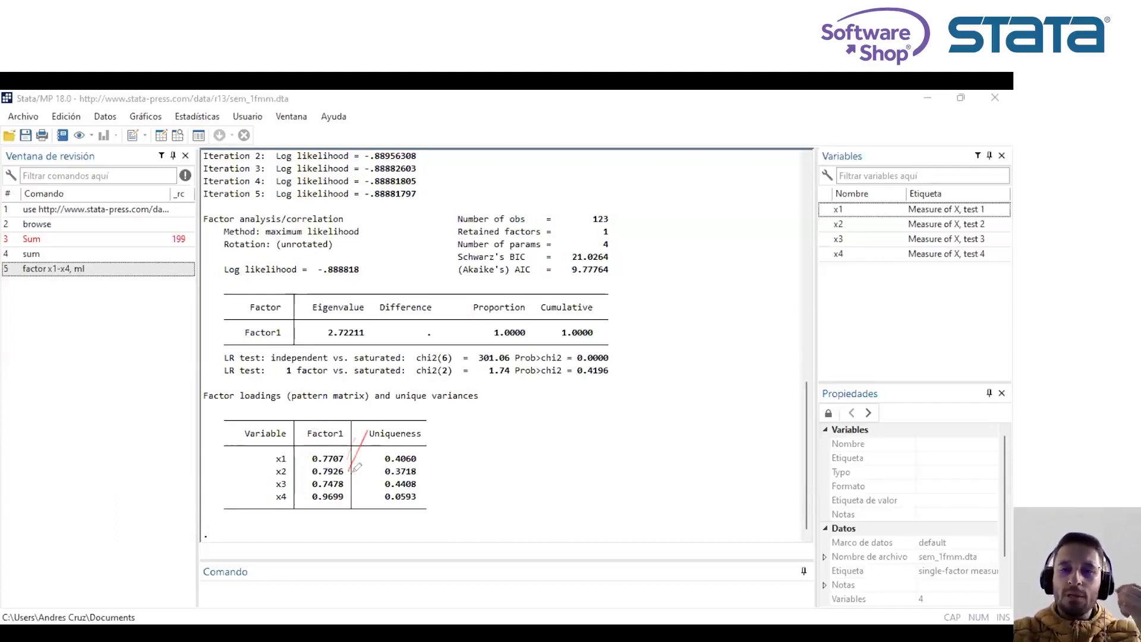
pyautogui.moveTo(346, 496); pyautogui.dragTo(351, 497)
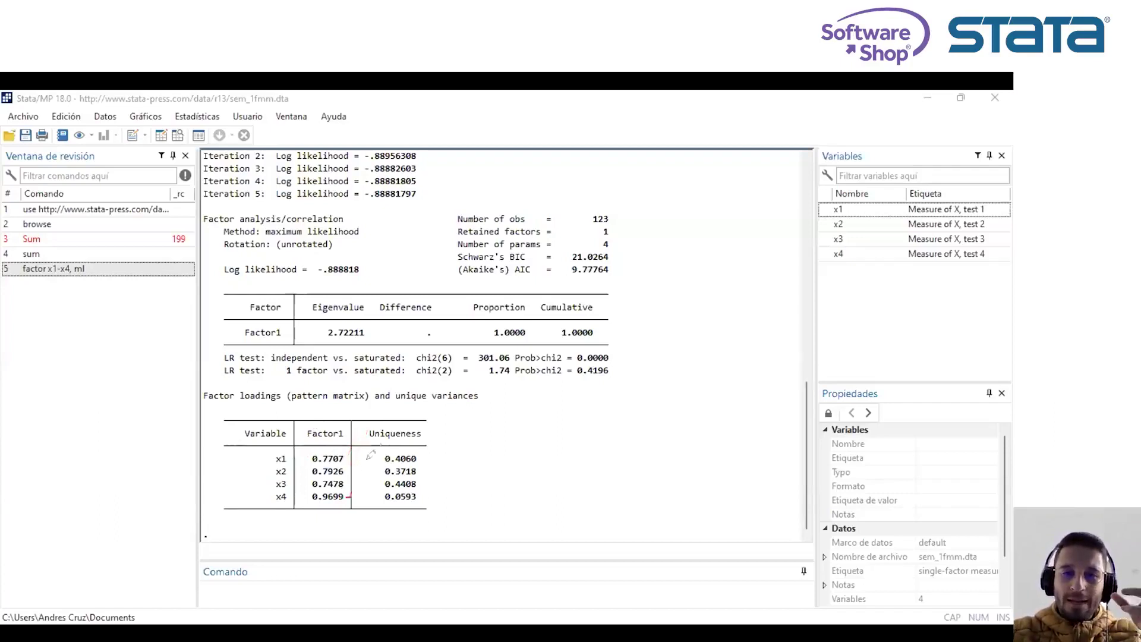
pyautogui.moveTo(370, 455); pyautogui.dragTo(375, 451)
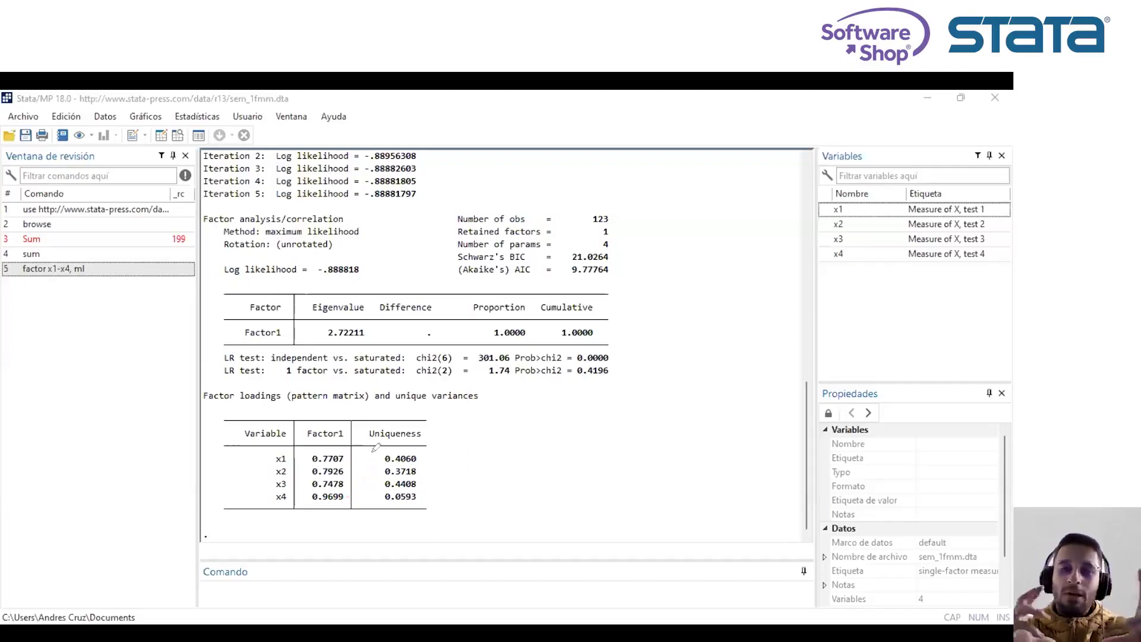
pyautogui.moveTo(343, 442)
pyautogui.mouseDown()
pyautogui.moveTo(295, 446)
pyautogui.moveTo(363, 459)
pyautogui.moveTo(321, 429)
pyautogui.mouseUp()
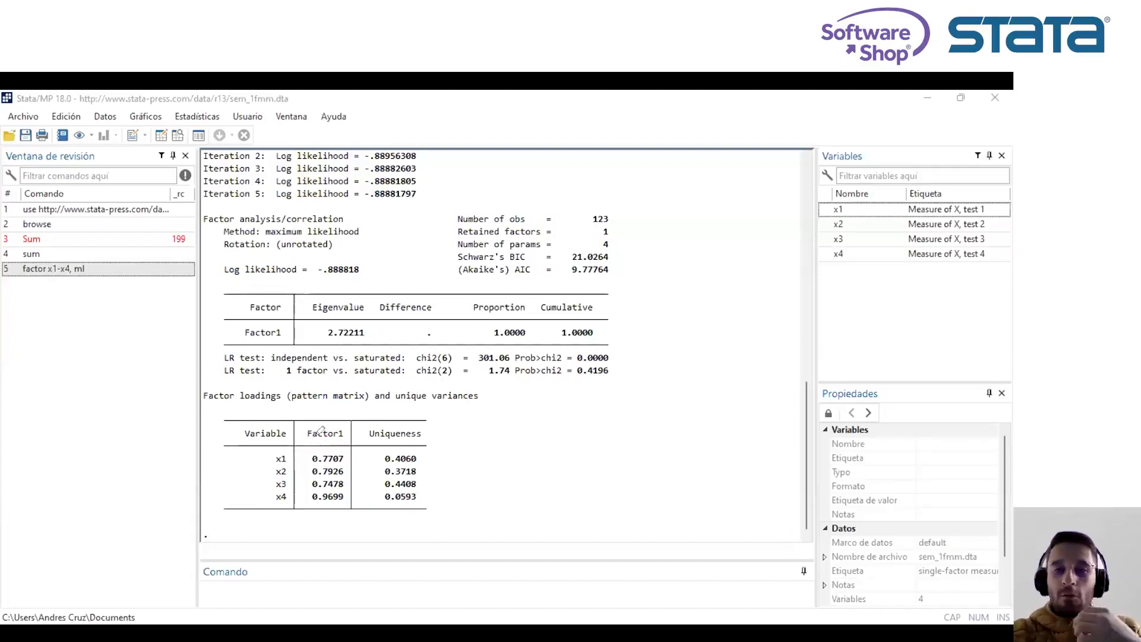
pyautogui.moveTo(279, 438)
pyautogui.mouseDown()
pyautogui.moveTo(272, 500)
pyautogui.moveTo(284, 425)
pyautogui.moveTo(275, 435)
pyautogui.mouseUp()
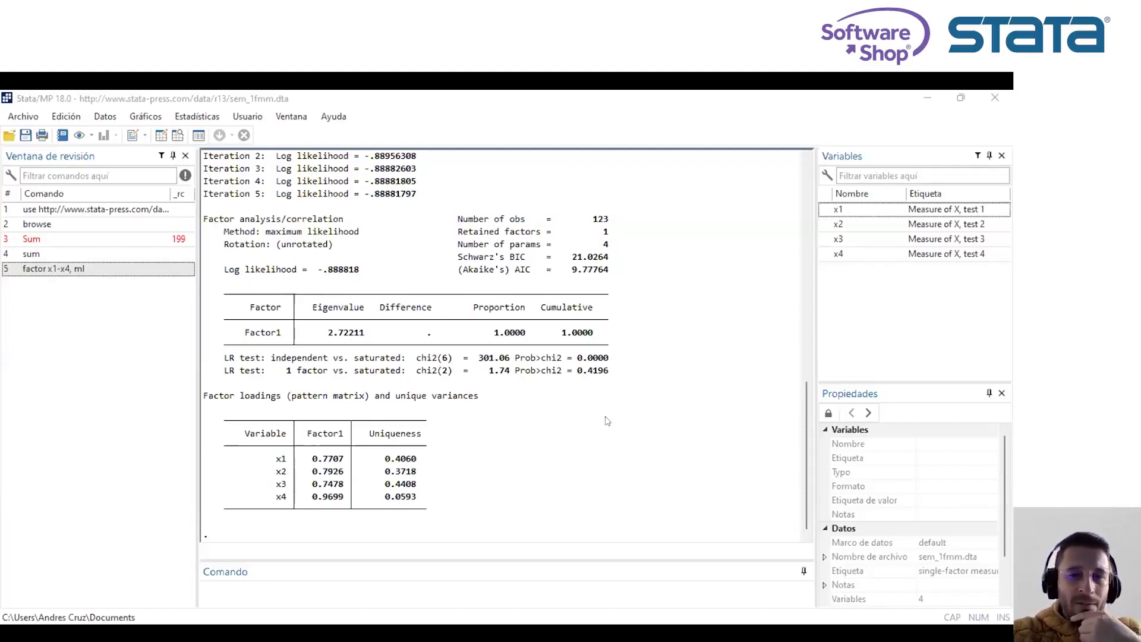
pyautogui.press('Escape')
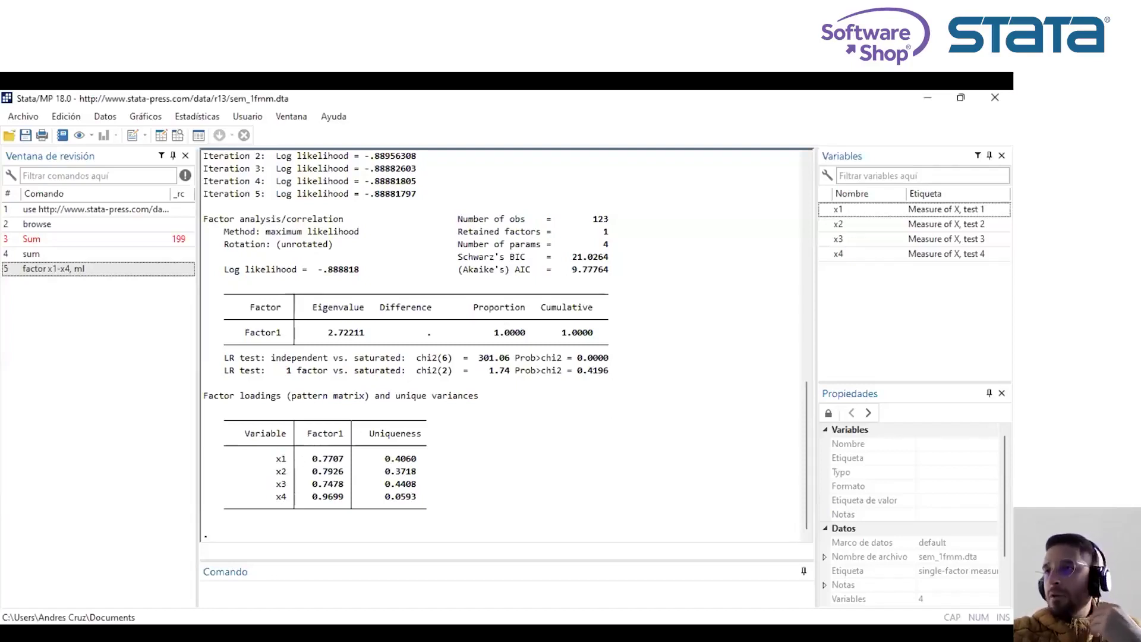
# Enter the single-factor model command "sem (x1-x4 <- X)" without running it, and review its command name, variable range and latent factor.
pyautogui.hotkey('ctrl', '2')
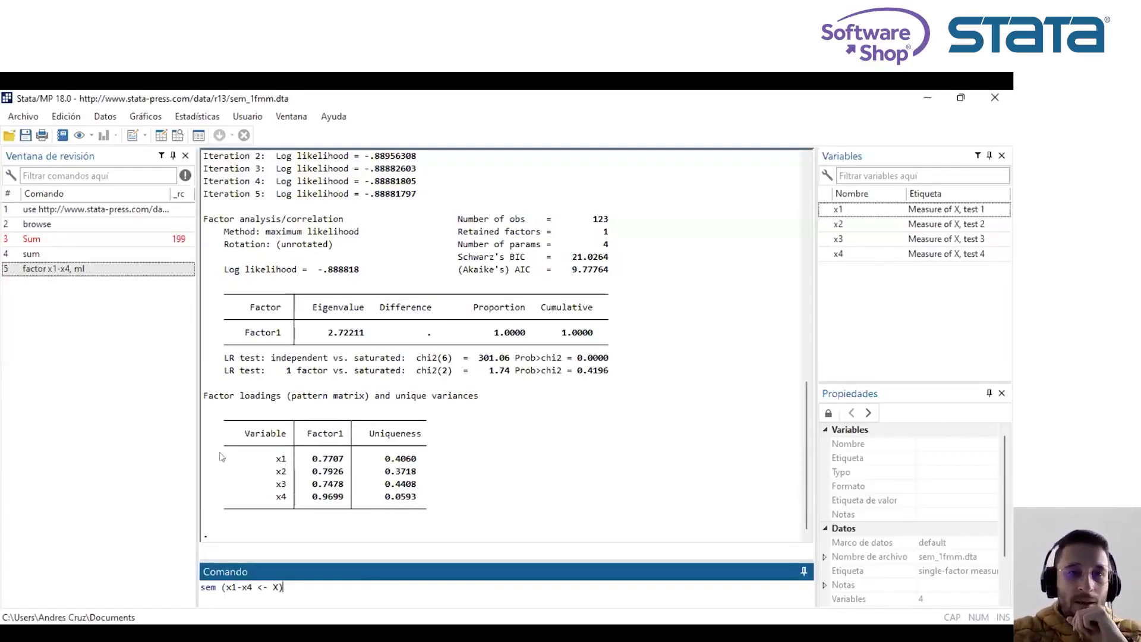
pyautogui.moveTo(221, 588); pyautogui.dragTo(186, 594)
pyautogui.click(281, 587)
pyautogui.click(315, 586)
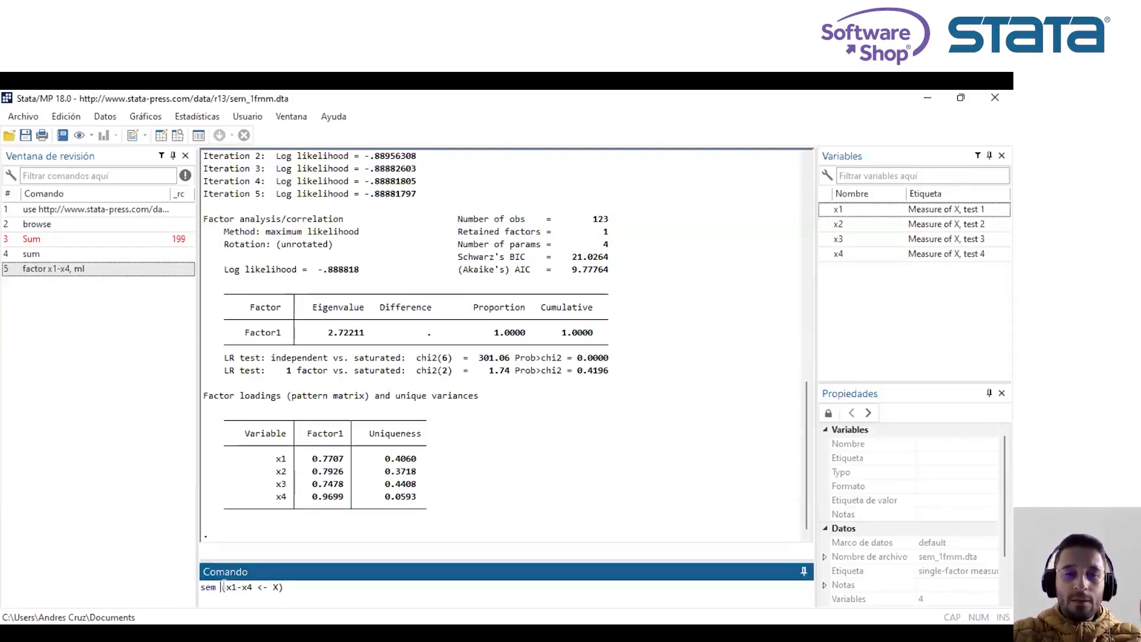
pyautogui.moveTo(226, 587); pyautogui.dragTo(257, 586)
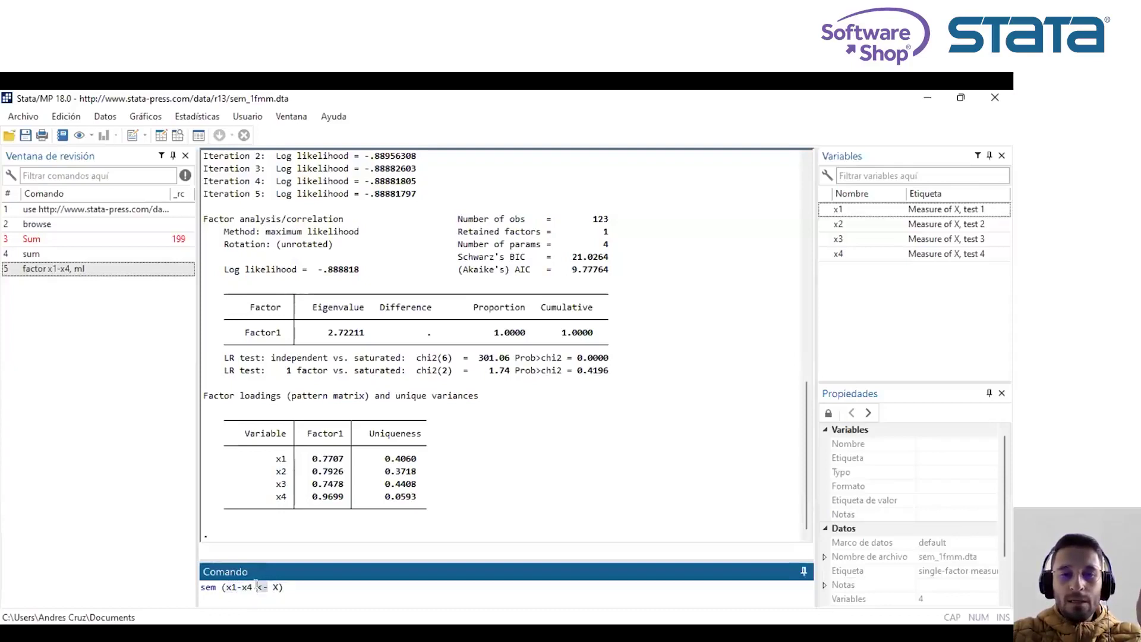
pyautogui.click(266, 587)
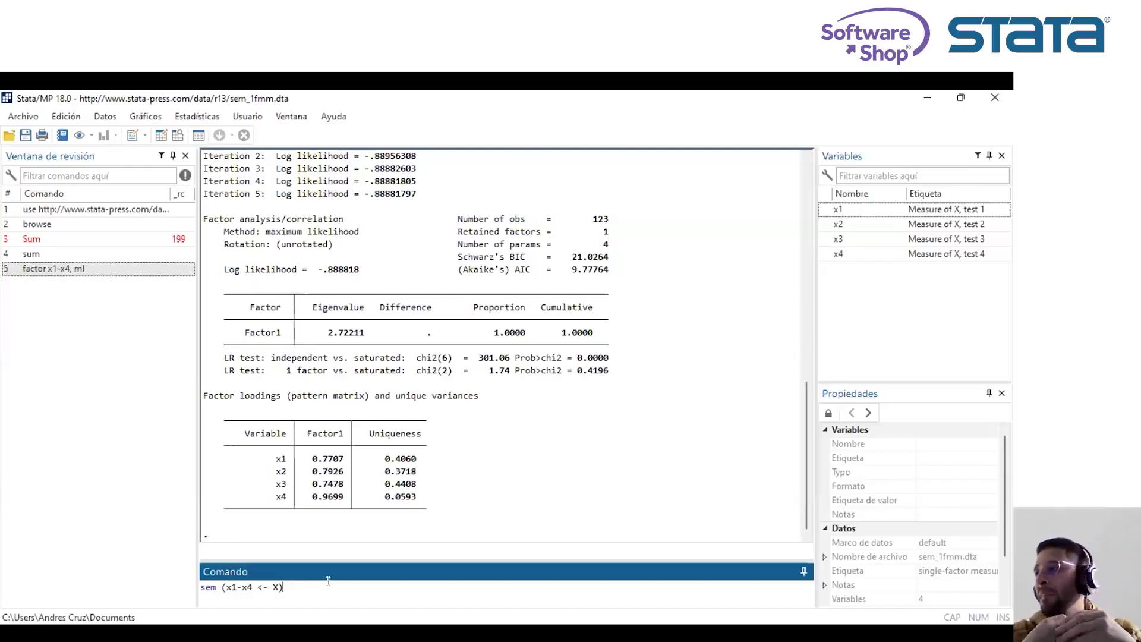
pyautogui.write(',')
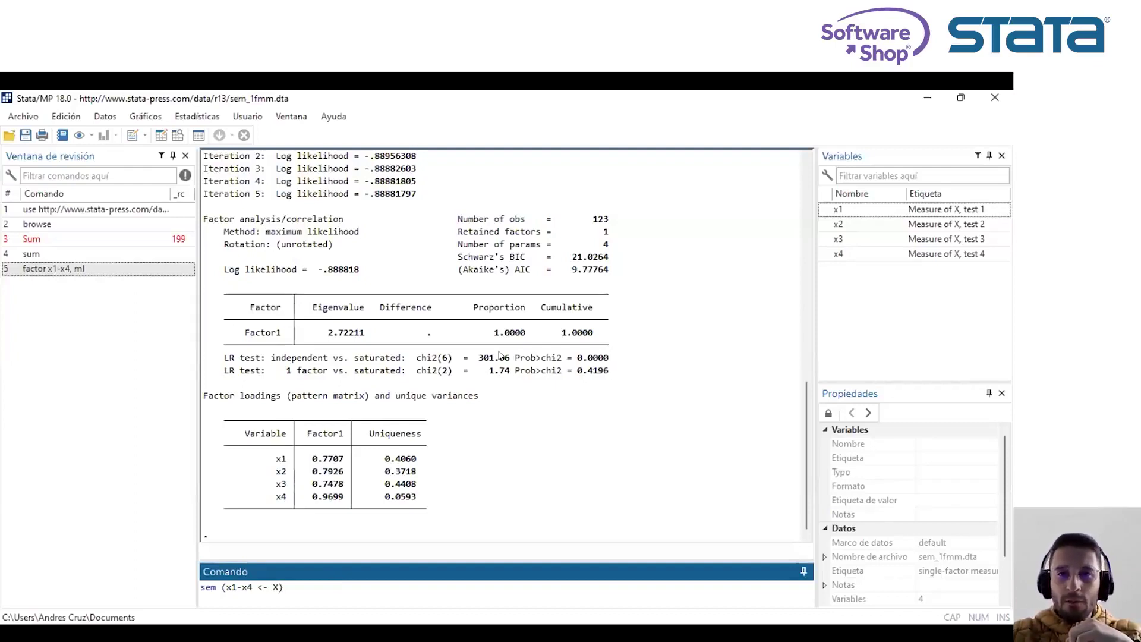
# Examine the Factor1 loadings of x1 to x4 again, circling and marking the column with temporary red pen strokes.
pyautogui.hotkey('ctrl', '2')
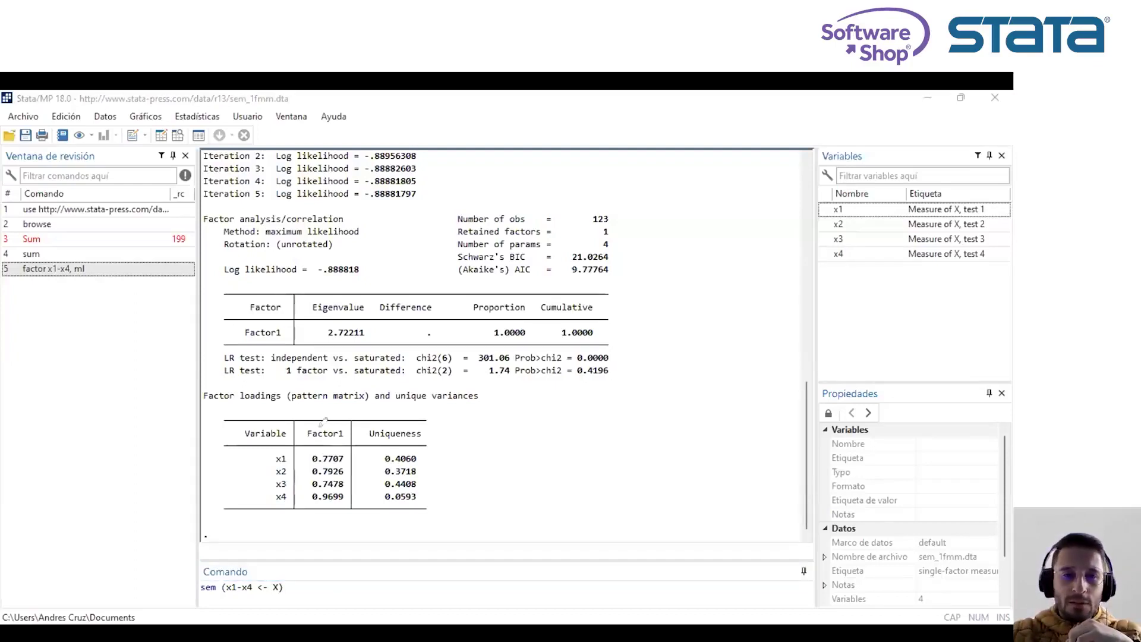
pyautogui.moveTo(324, 423)
pyautogui.mouseDown()
pyautogui.moveTo(323, 517)
pyautogui.moveTo(314, 420)
pyautogui.mouseUp()
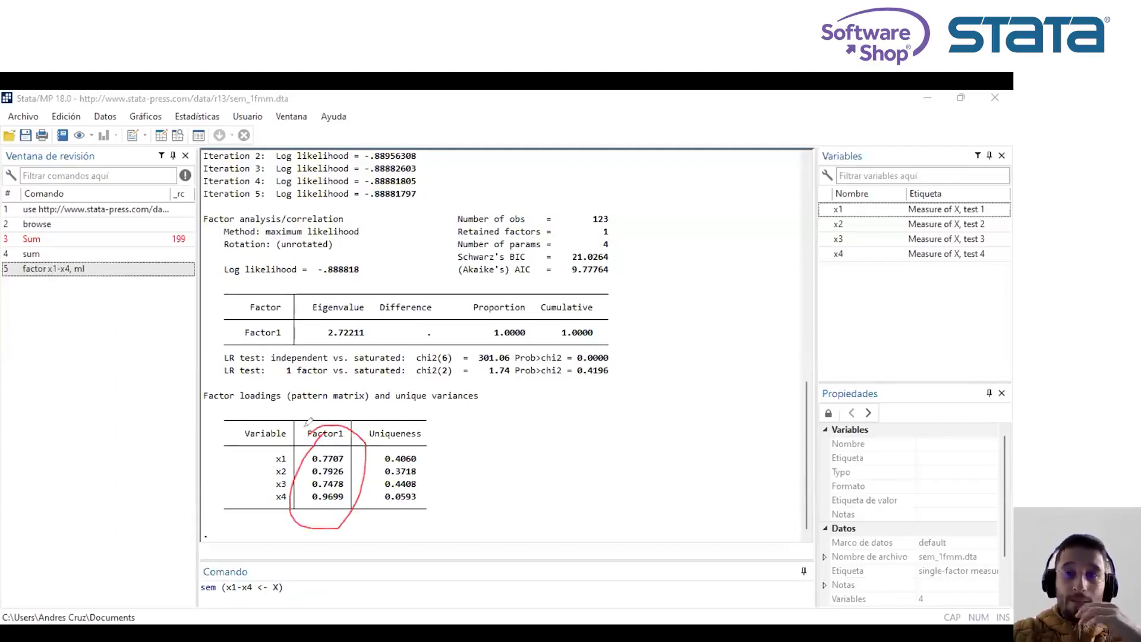
pyautogui.moveTo(329, 446)
pyautogui.mouseDown()
pyautogui.moveTo(280, 479)
pyautogui.moveTo(376, 460)
pyautogui.moveTo(330, 446)
pyautogui.mouseUp()
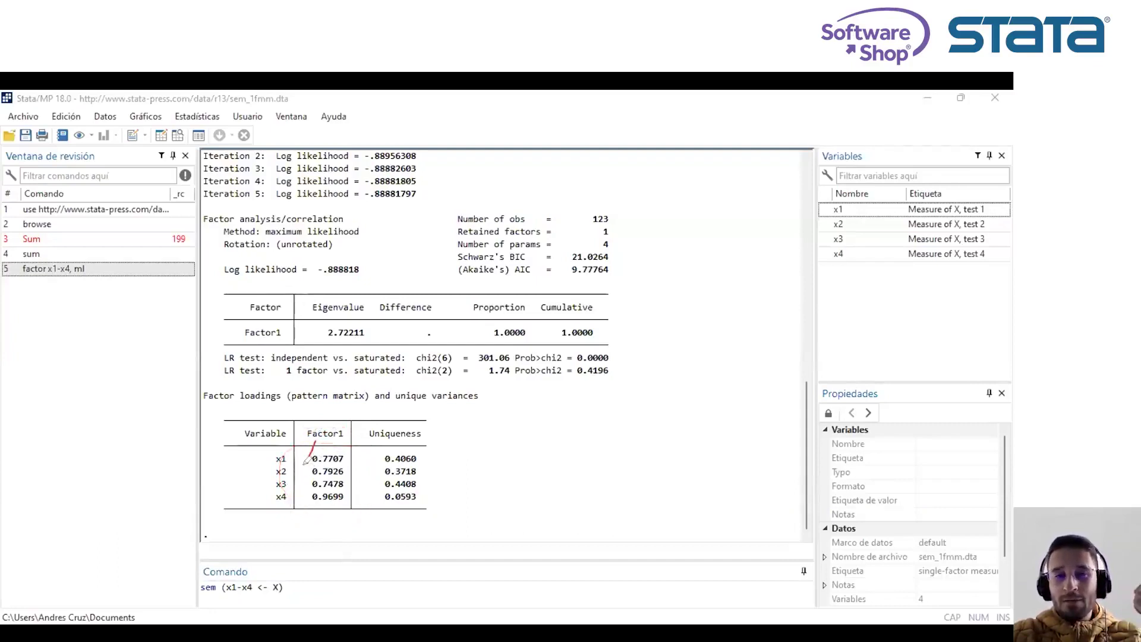
pyautogui.moveTo(334, 421)
pyautogui.mouseDown()
pyautogui.moveTo(307, 461)
pyautogui.moveTo(328, 411)
pyautogui.mouseUp()
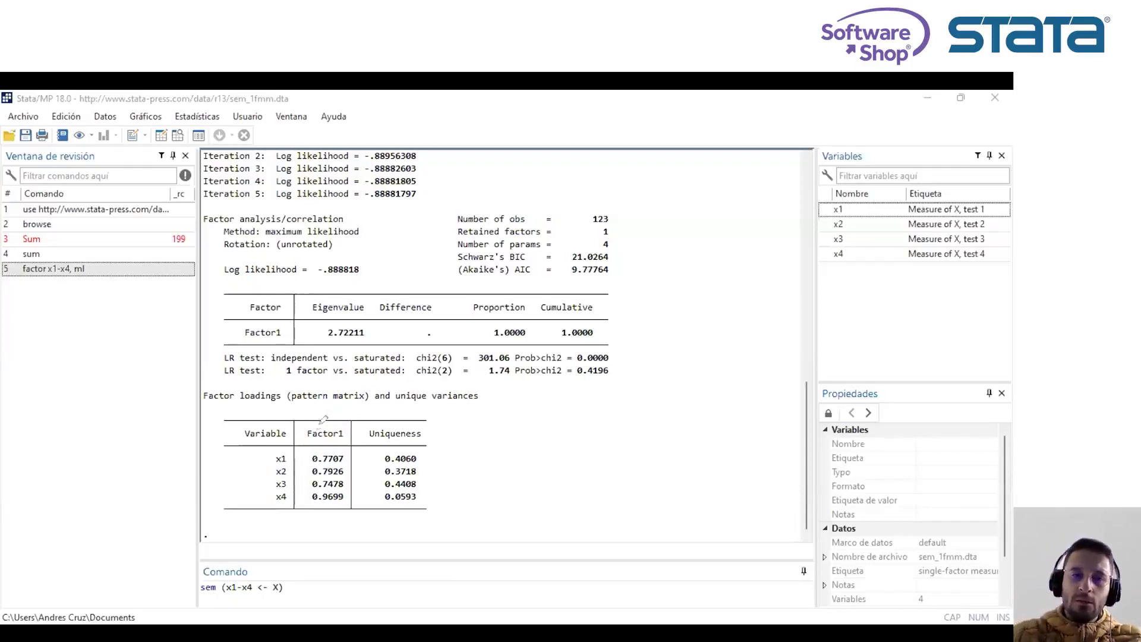
pyautogui.moveTo(302, 459)
pyautogui.mouseDown()
pyautogui.moveTo(312, 443)
pyautogui.moveTo(336, 470)
pyautogui.moveTo(356, 453)
pyautogui.moveTo(306, 470)
pyautogui.moveTo(308, 499)
pyautogui.mouseUp()
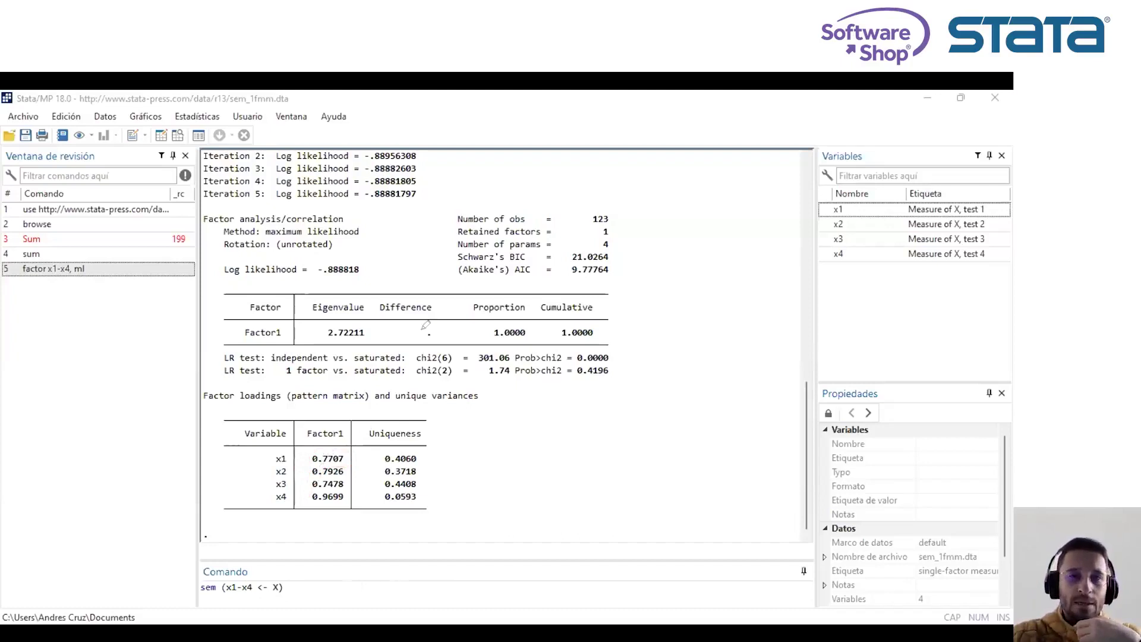
# Run the command "sem (x1-x4 <- X)" to fit the single-factor measurement model.
pyautogui.click(332, 593)
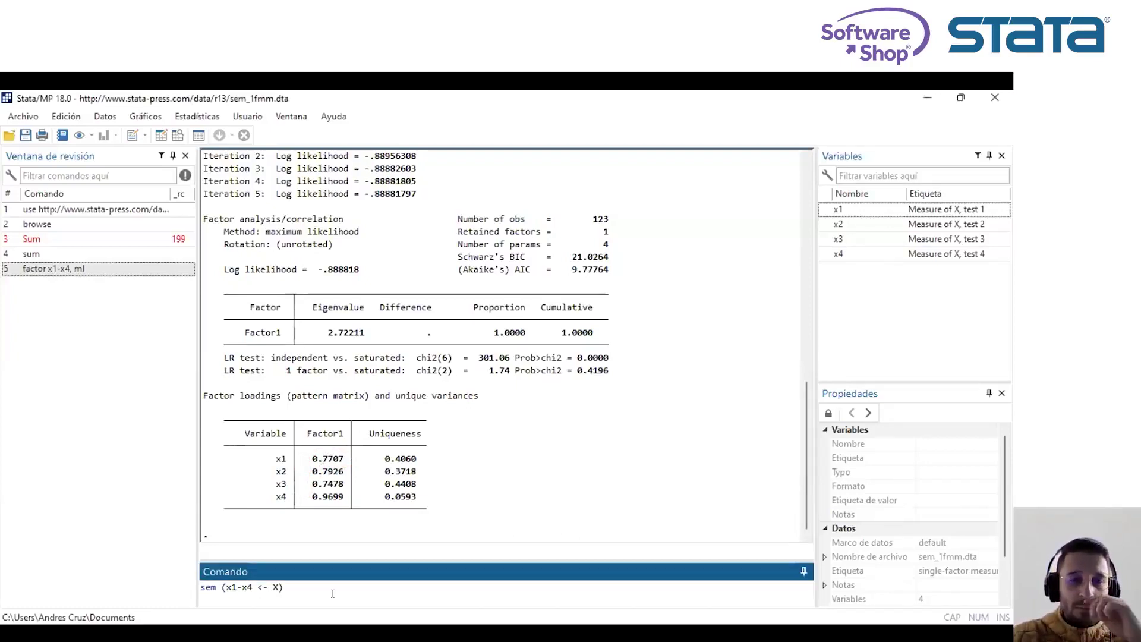
pyautogui.press('Return')
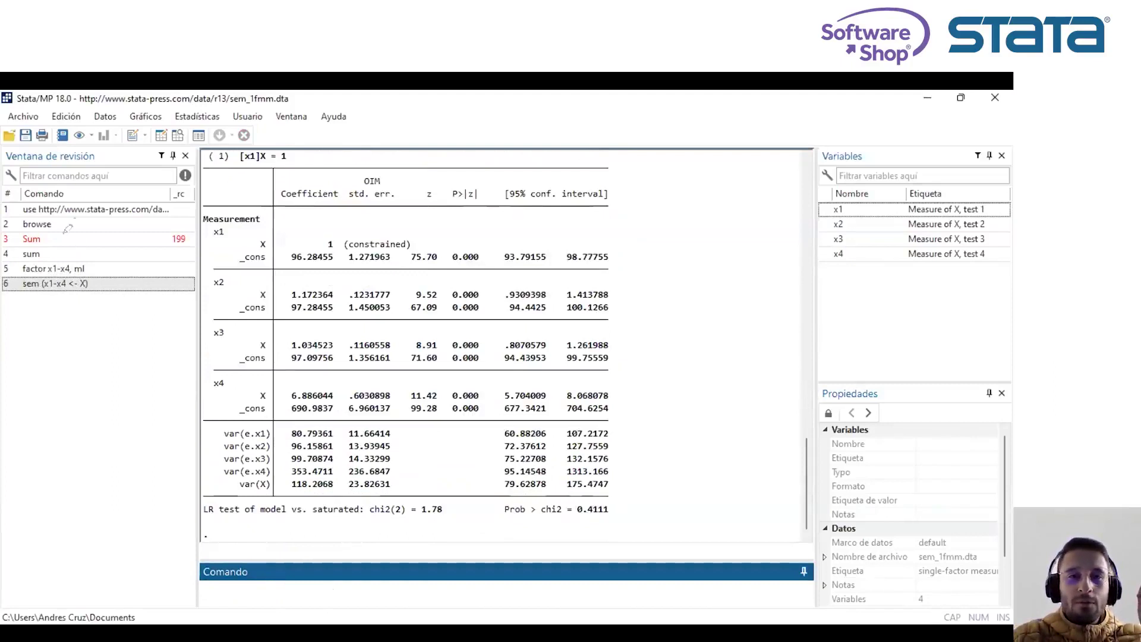
# Review the command history, marking the factor and sem commands and the Sum entry with return code 199 with temporary pen strokes.
pyautogui.moveTo(68, 231)
pyautogui.mouseDown()
pyautogui.moveTo(143, 300)
pyautogui.moveTo(12, 197)
pyautogui.mouseUp()
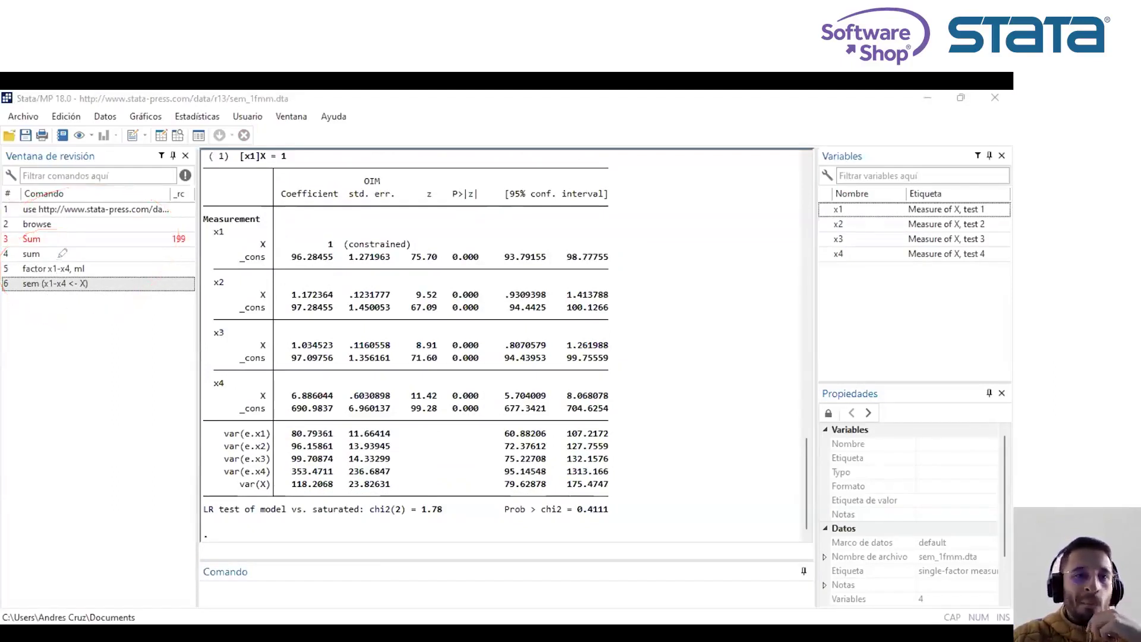
pyautogui.moveTo(106, 255)
pyautogui.mouseDown()
pyautogui.moveTo(12, 272)
pyautogui.moveTo(107, 256)
pyautogui.moveTo(4, 284)
pyautogui.moveTo(95, 291)
pyautogui.mouseUp()
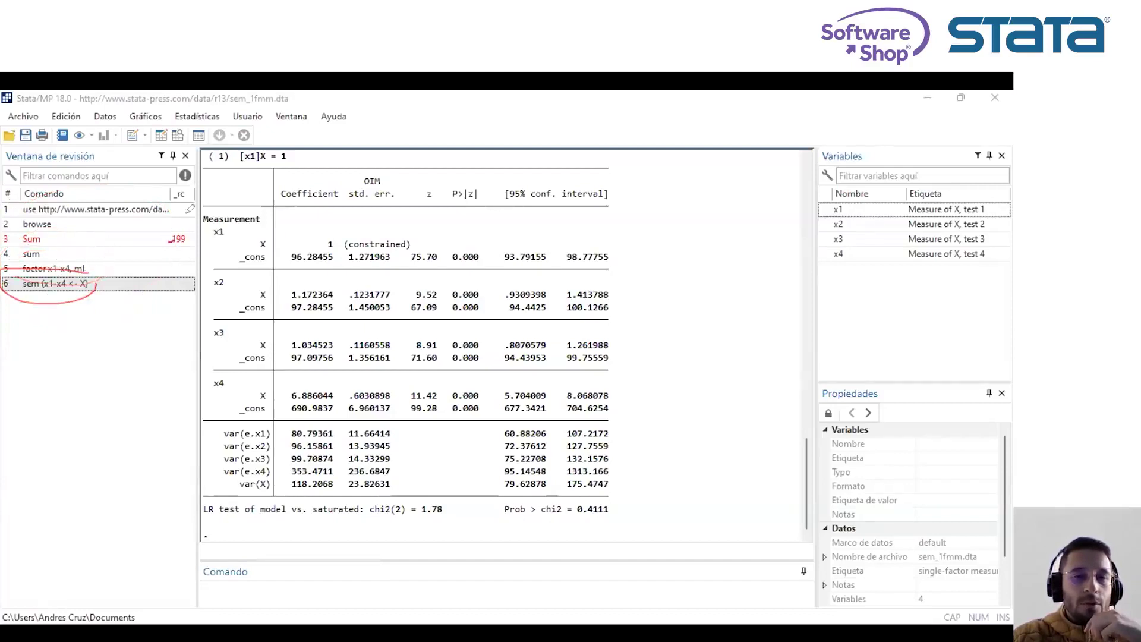
pyautogui.moveTo(190, 220); pyautogui.dragTo(173, 241)
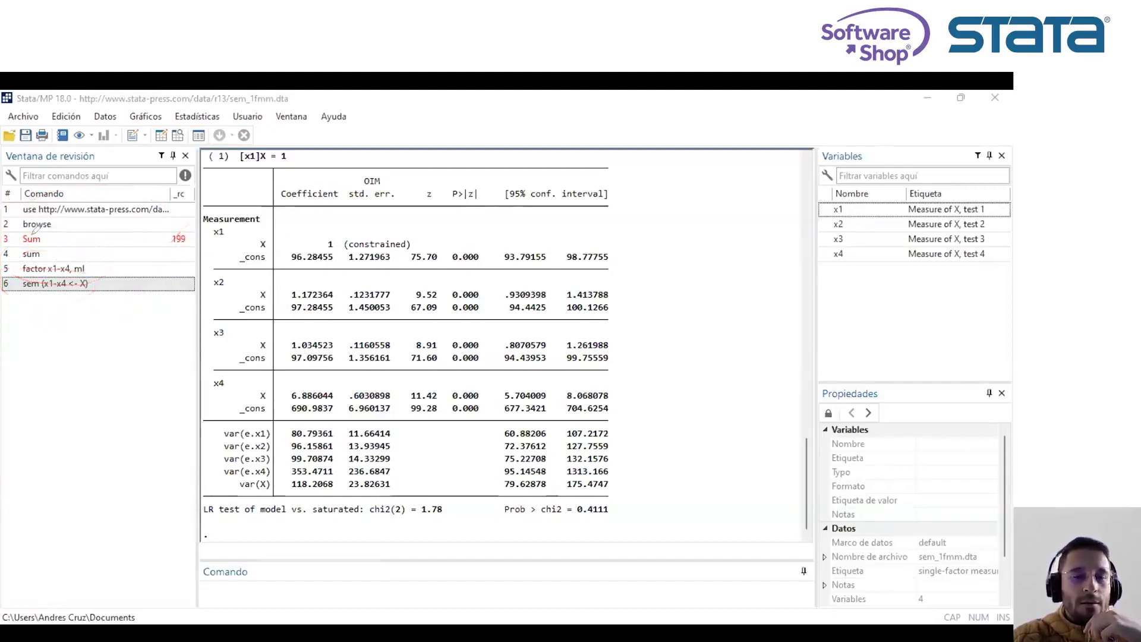
pyautogui.moveTo(44, 242); pyautogui.dragTo(82, 230)
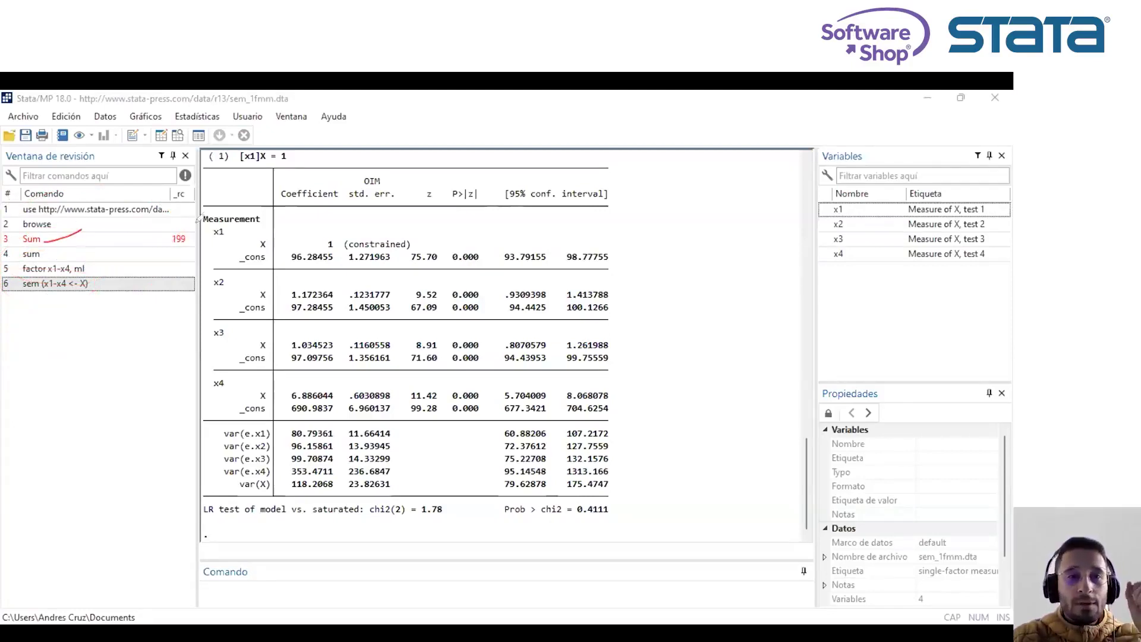
pyautogui.moveTo(202, 226); pyautogui.dragTo(185, 233)
pyautogui.moveTo(43, 227)
pyautogui.mouseDown()
pyautogui.moveTo(21, 243)
pyautogui.moveTo(49, 228)
pyautogui.mouseUp()
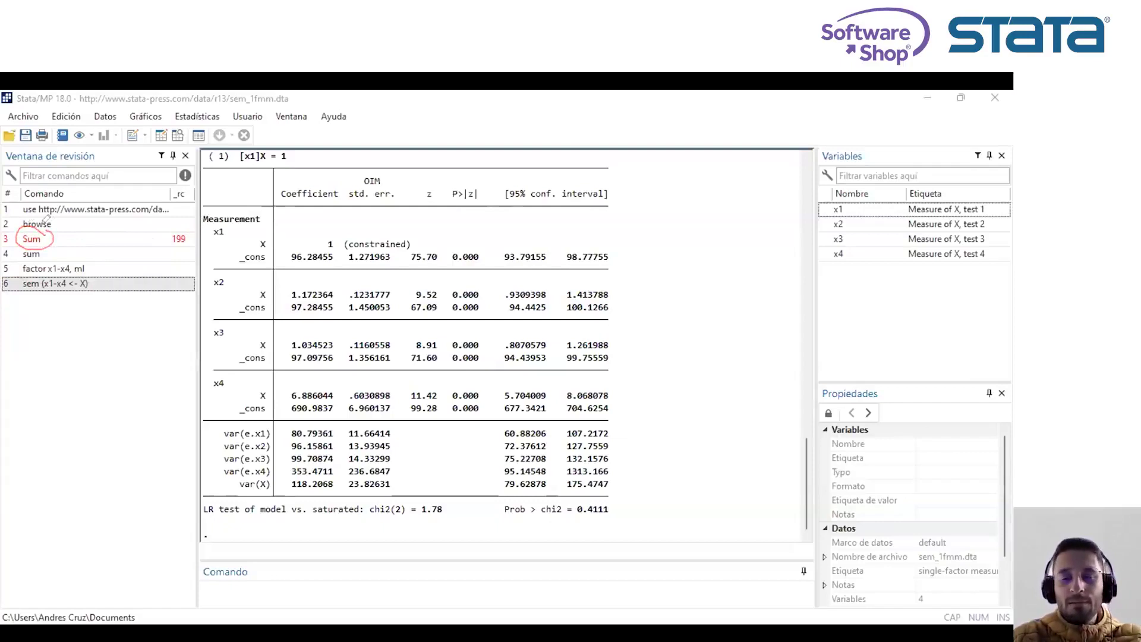
pyautogui.moveTo(31, 235); pyautogui.dragTo(43, 215)
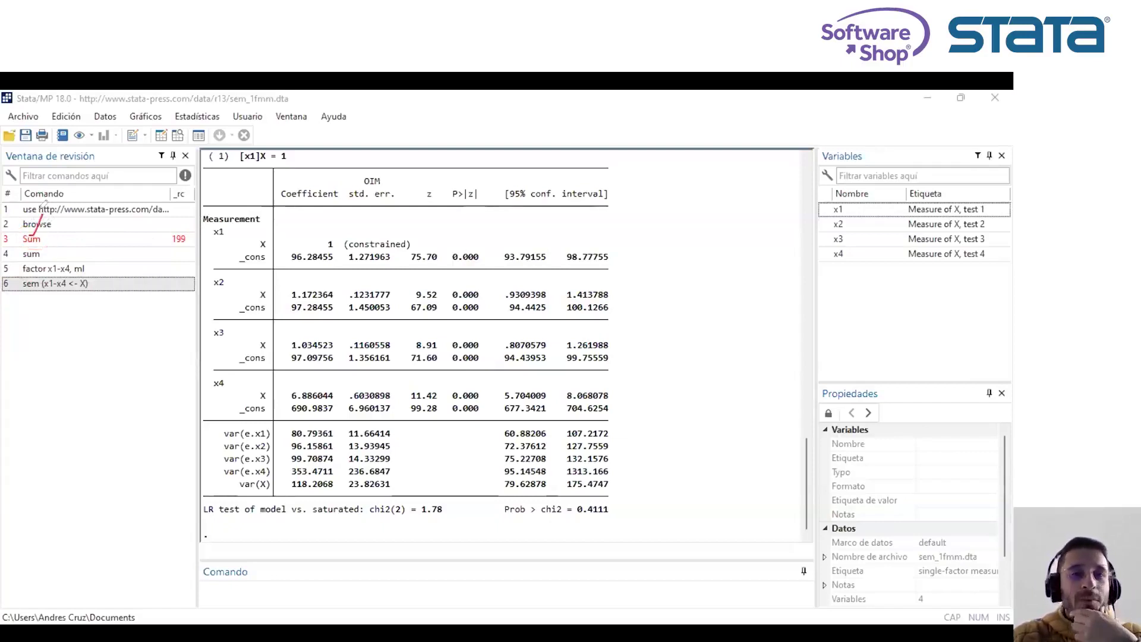
pyautogui.moveTo(43, 254)
pyautogui.mouseDown()
pyautogui.moveTo(72, 231)
pyautogui.moveTo(95, 265)
pyautogui.moveTo(136, 234)
pyautogui.mouseUp()
pyautogui.moveTo(120, 324); pyautogui.dragTo(144, 272)
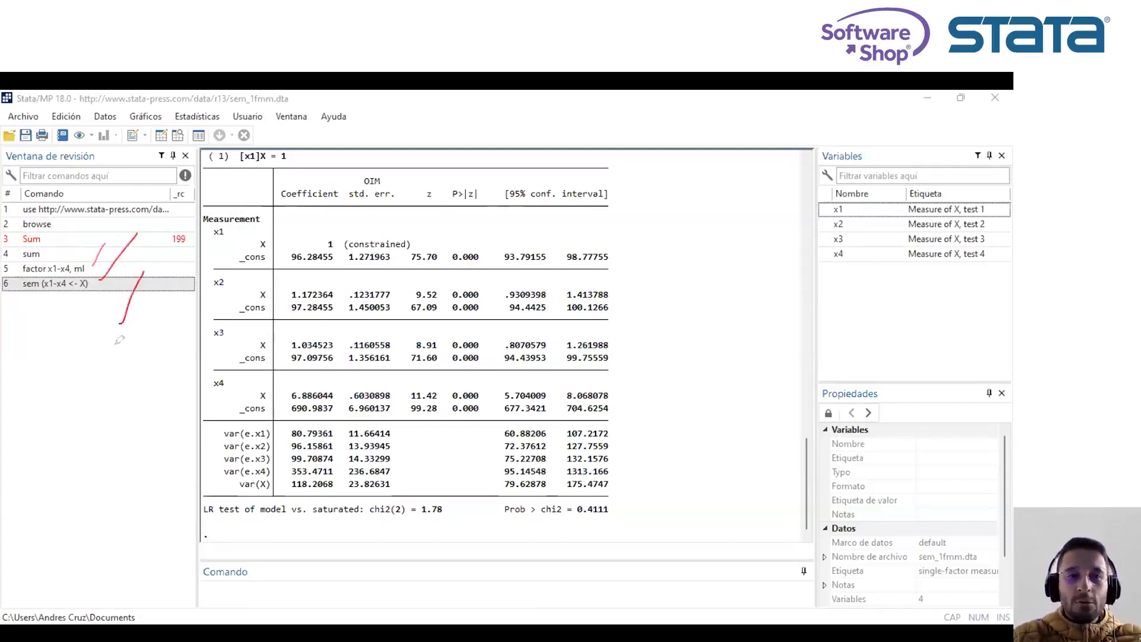
pyautogui.moveTo(119, 373); pyautogui.dragTo(149, 323)
pyautogui.moveTo(116, 414); pyautogui.dragTo(148, 354)
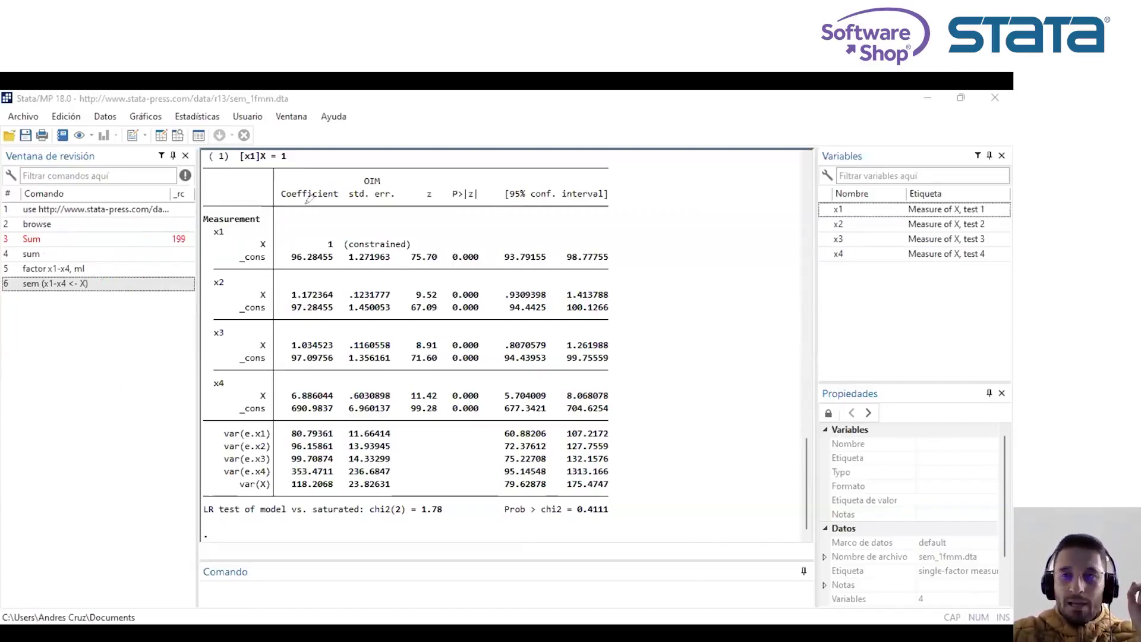
pyautogui.press('Escape')
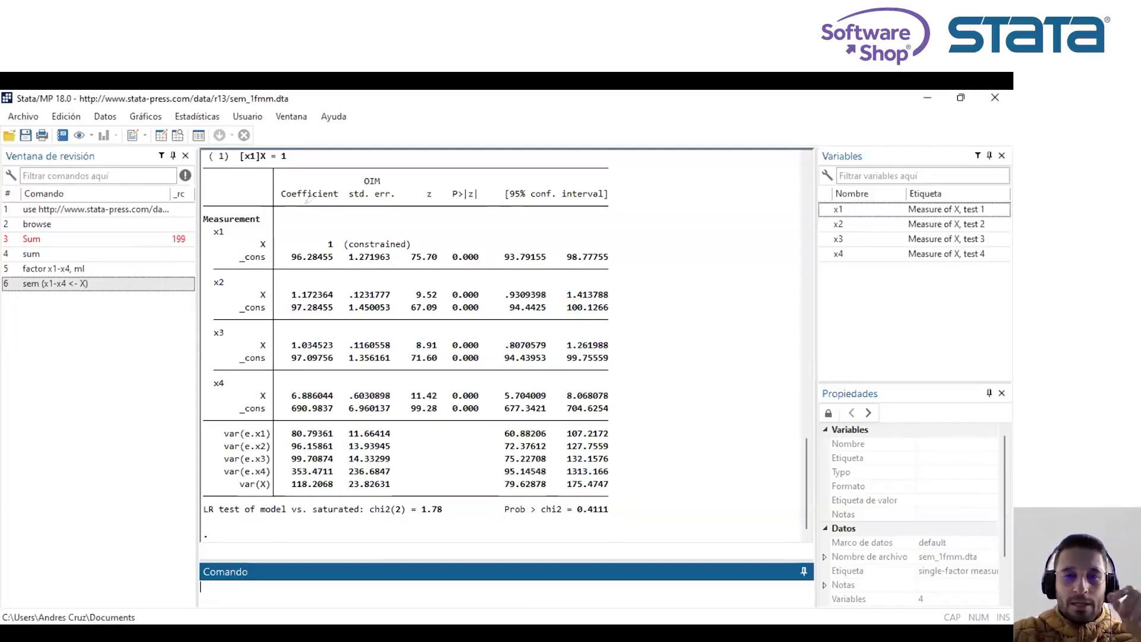
# Examine the sem output header, marking the endogenous variables, the latent variable X, the number of observations and the estimation method.
pyautogui.scroll(6, 635, 405)
pyautogui.scroll(4, 635, 405)
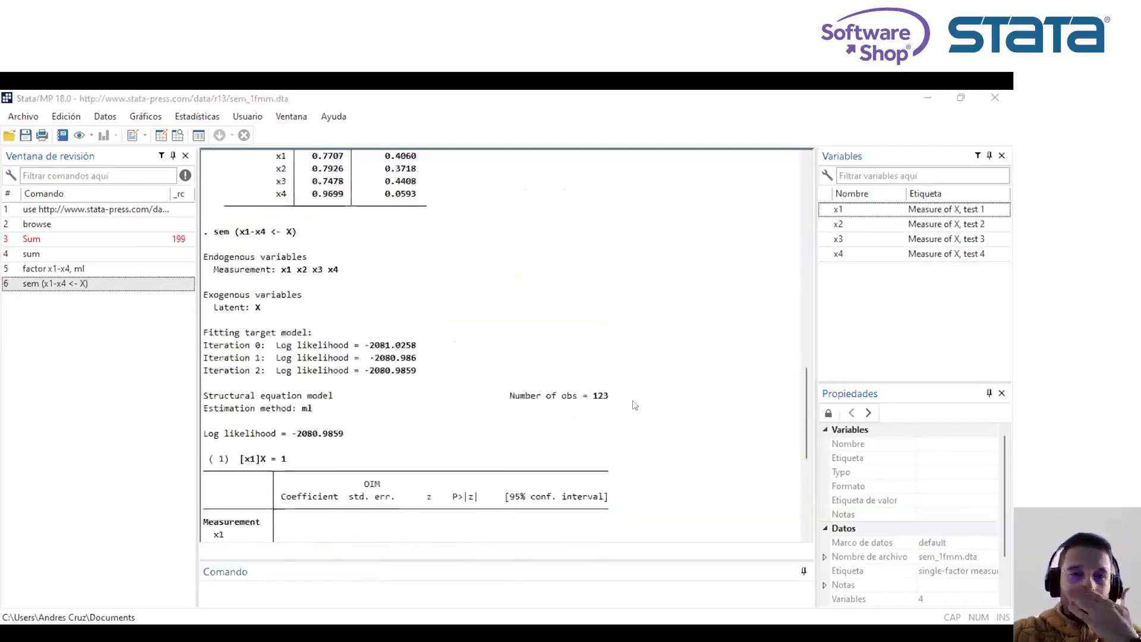
pyautogui.scroll(-2, 637, 405)
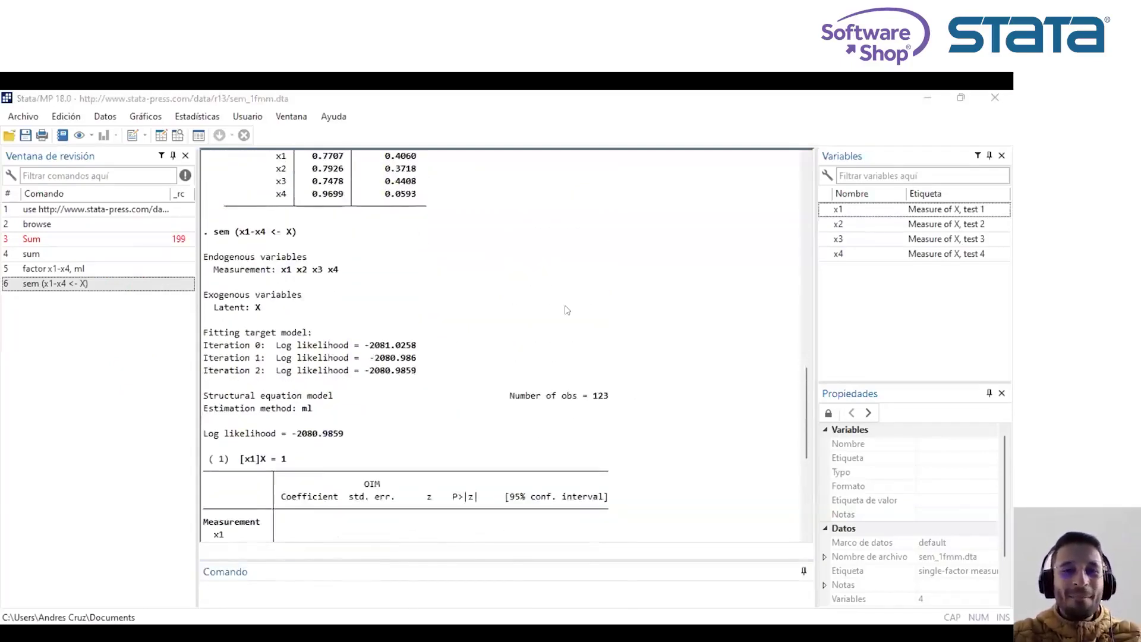
pyautogui.scroll(-1, 567, 310)
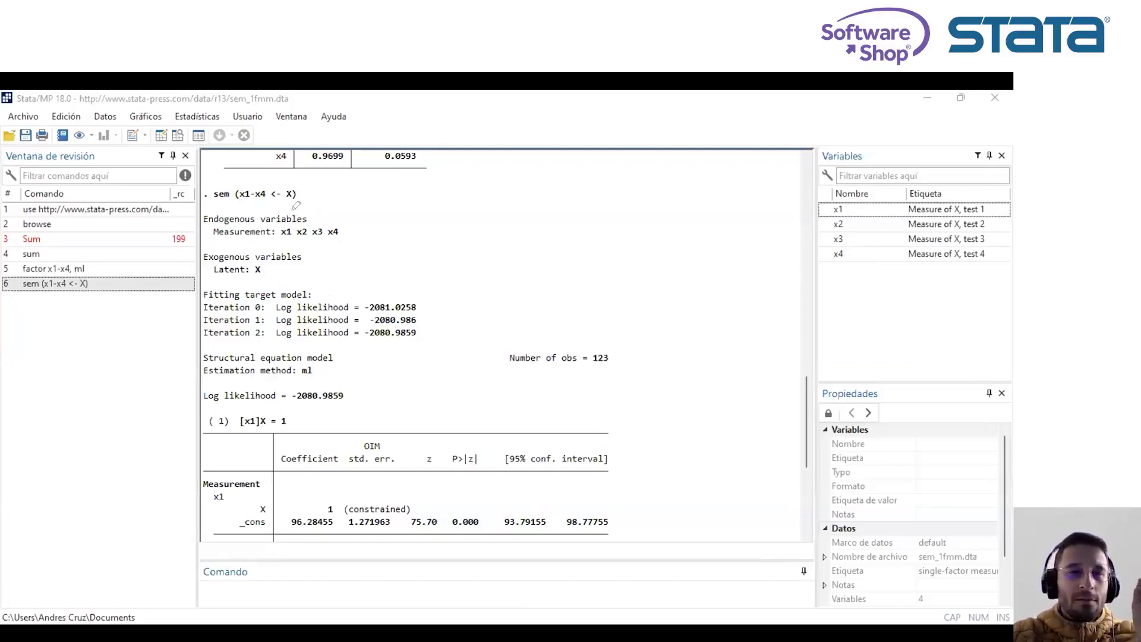
pyautogui.moveTo(321, 209)
pyautogui.mouseDown()
pyautogui.moveTo(180, 220)
pyautogui.moveTo(347, 219)
pyautogui.mouseUp()
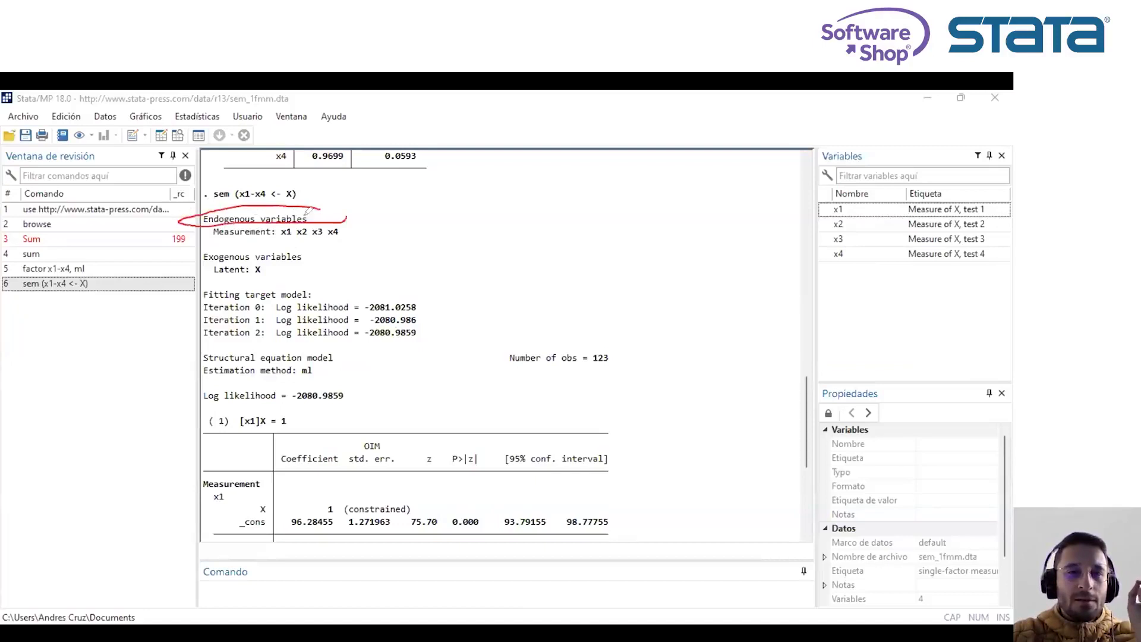
pyautogui.moveTo(285, 240); pyautogui.dragTo(356, 226)
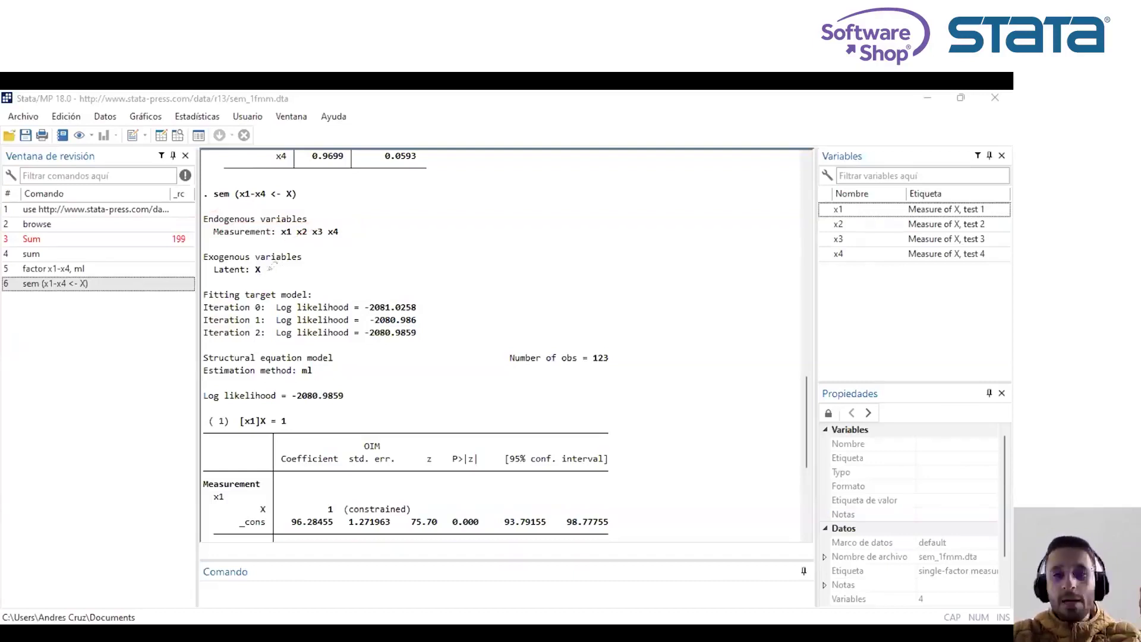
pyautogui.moveTo(262, 256)
pyautogui.mouseDown()
pyautogui.moveTo(268, 284)
pyautogui.moveTo(277, 265)
pyautogui.mouseUp()
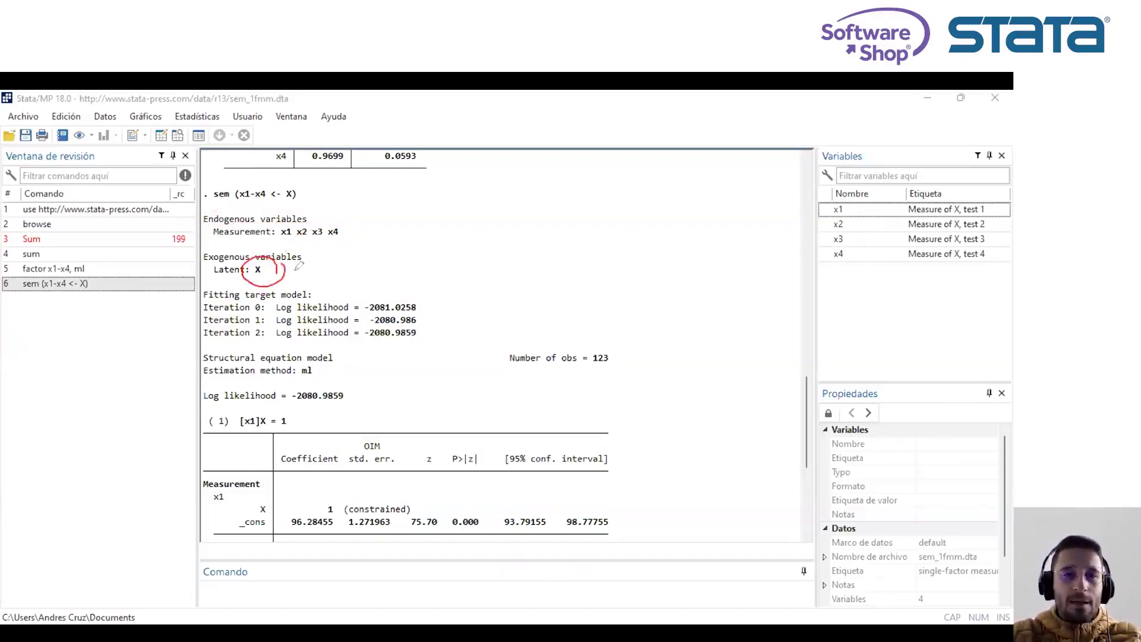
pyautogui.moveTo(300, 177)
pyautogui.mouseDown()
pyautogui.moveTo(277, 193)
pyautogui.moveTo(305, 189)
pyautogui.moveTo(303, 177)
pyautogui.mouseUp()
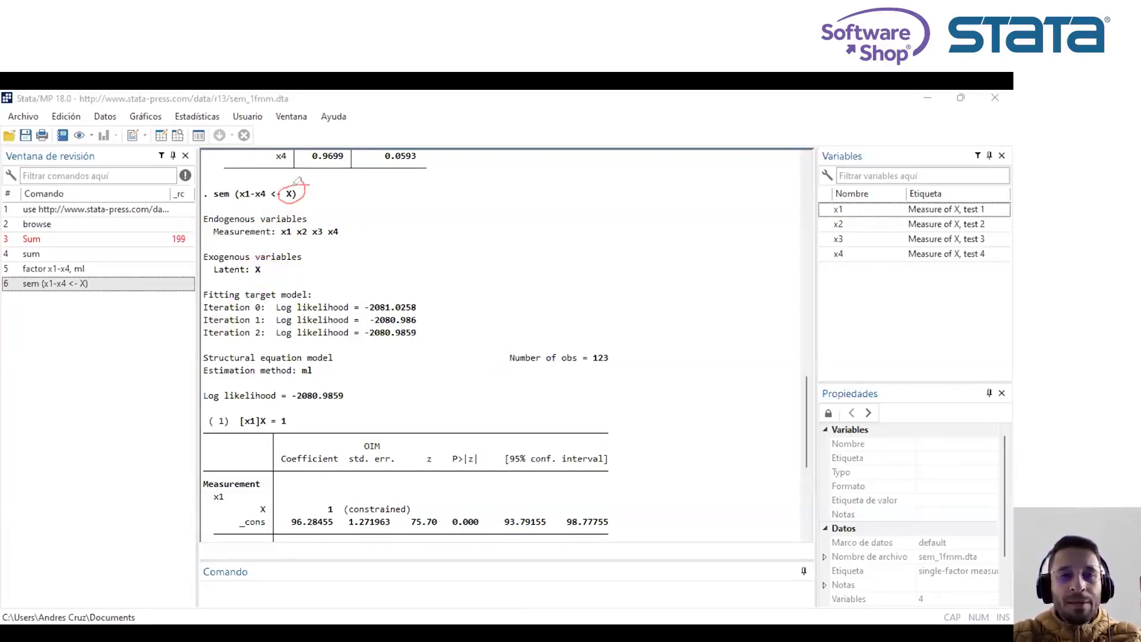
pyautogui.moveTo(619, 335)
pyautogui.mouseDown()
pyautogui.moveTo(574, 363)
pyautogui.moveTo(621, 313)
pyautogui.mouseUp()
pyautogui.moveTo(304, 380)
pyautogui.mouseDown()
pyautogui.moveTo(327, 374)
pyautogui.moveTo(277, 349)
pyautogui.moveTo(308, 382)
pyautogui.moveTo(330, 360)
pyautogui.mouseUp()
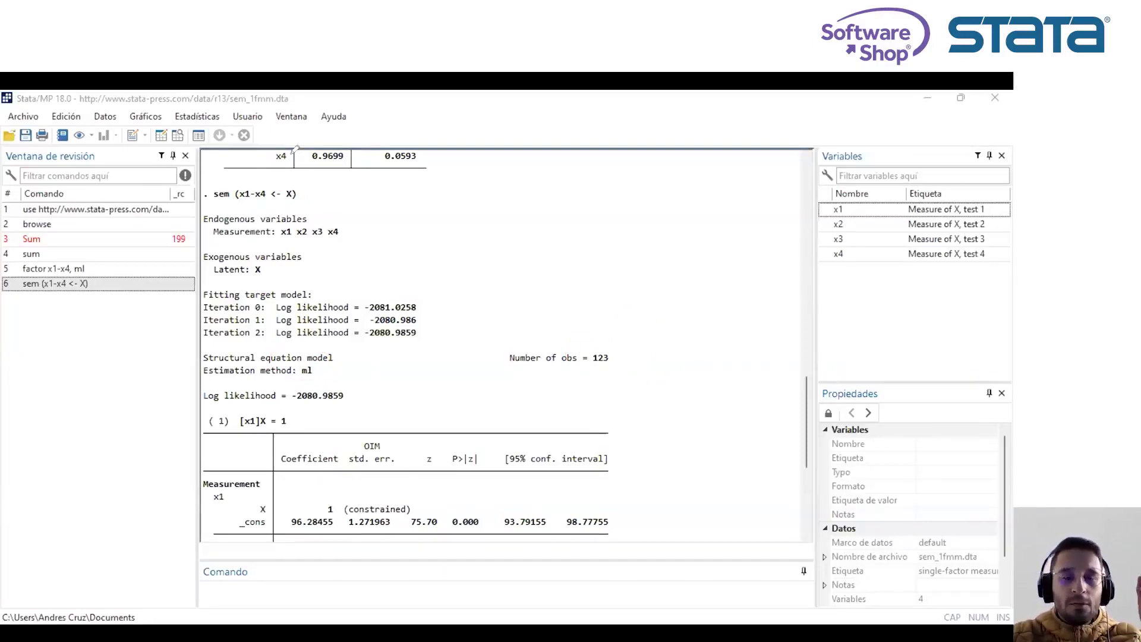
# Examine the sem measurement table, marking the constrained x1 coefficient, the coefficient, standard error and z columns, and the x1 to x3 blocks.
pyautogui.scroll(-4, 679, 407)
pyautogui.scroll(-3, 678, 408)
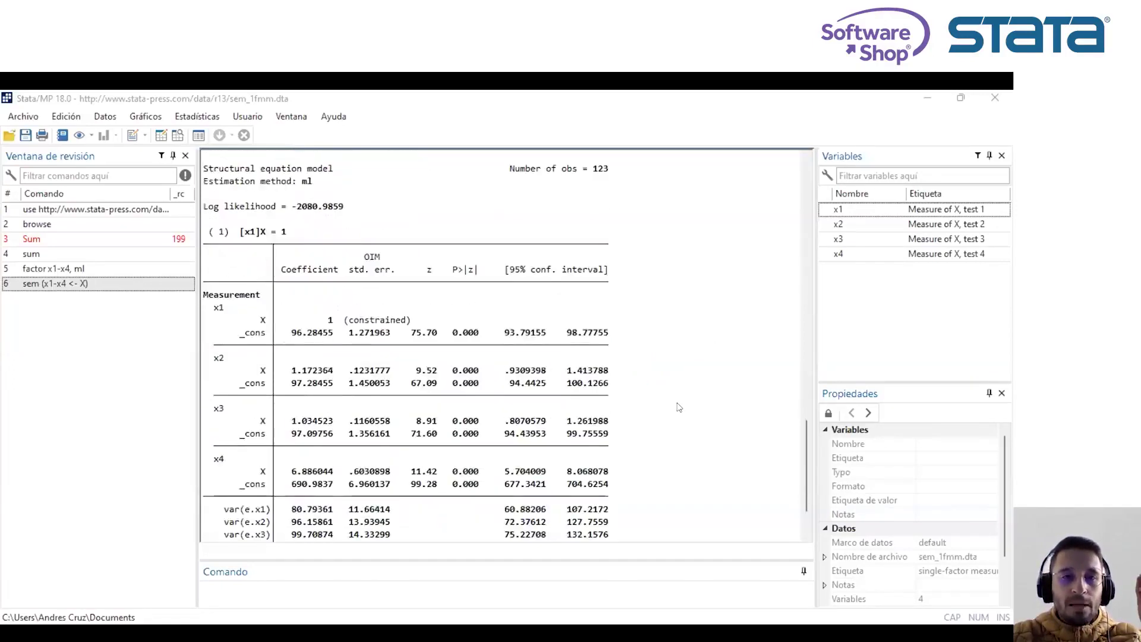
pyautogui.scroll(1, 679, 407)
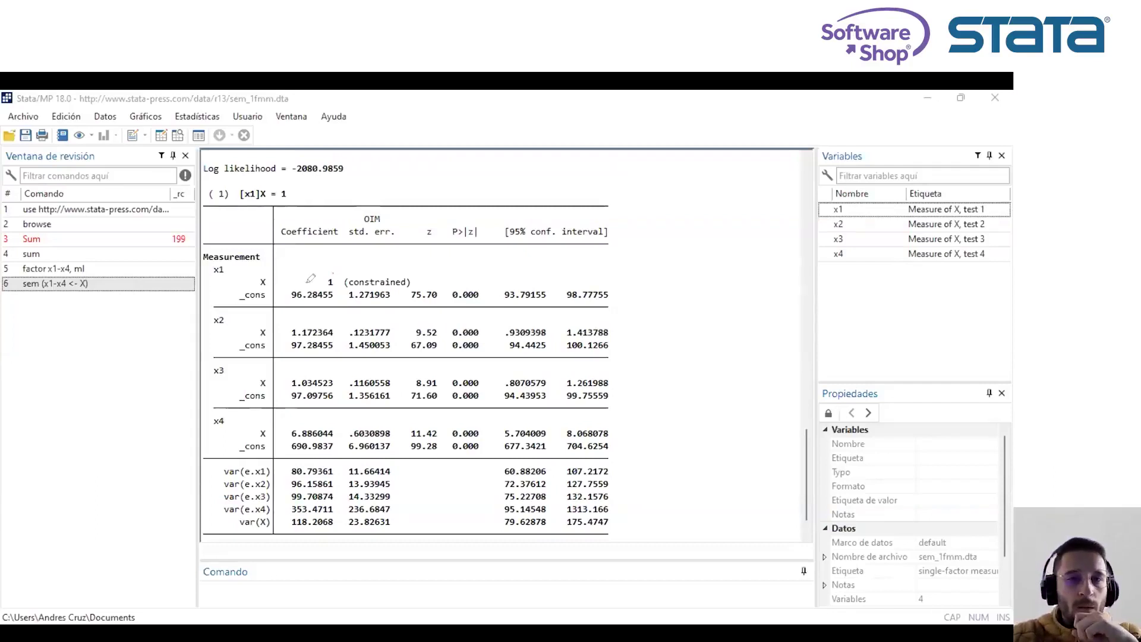
pyautogui.moveTo(334, 272); pyautogui.dragTo(310, 276)
pyautogui.moveTo(323, 207); pyautogui.dragTo(324, 256)
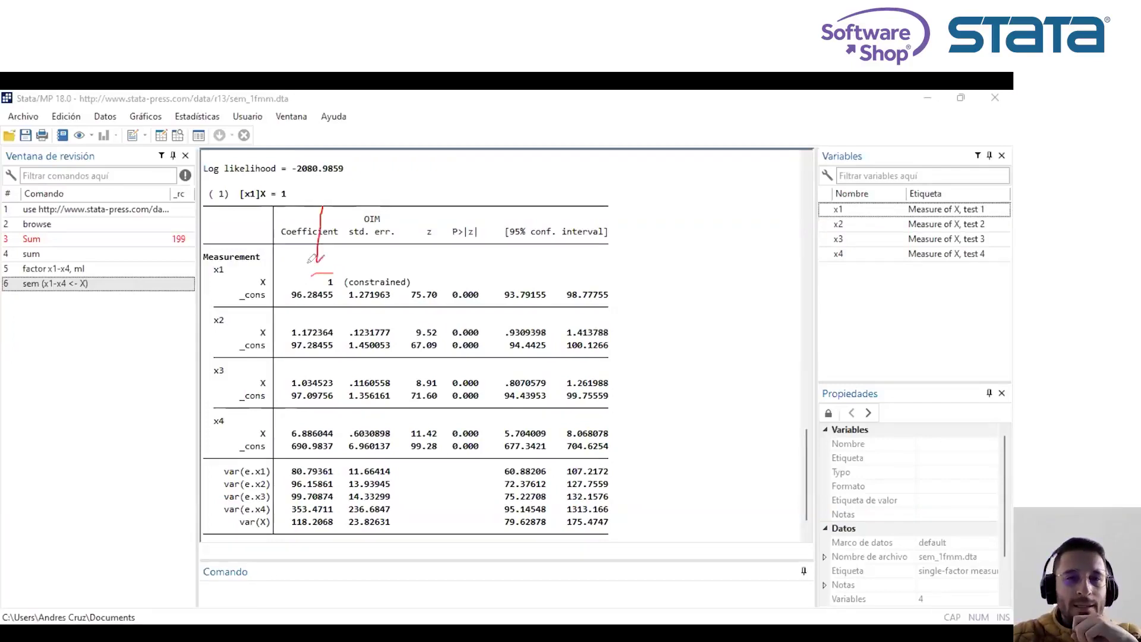
pyautogui.moveTo(364, 191); pyautogui.dragTo(372, 284)
pyautogui.moveTo(440, 199); pyautogui.dragTo(440, 296)
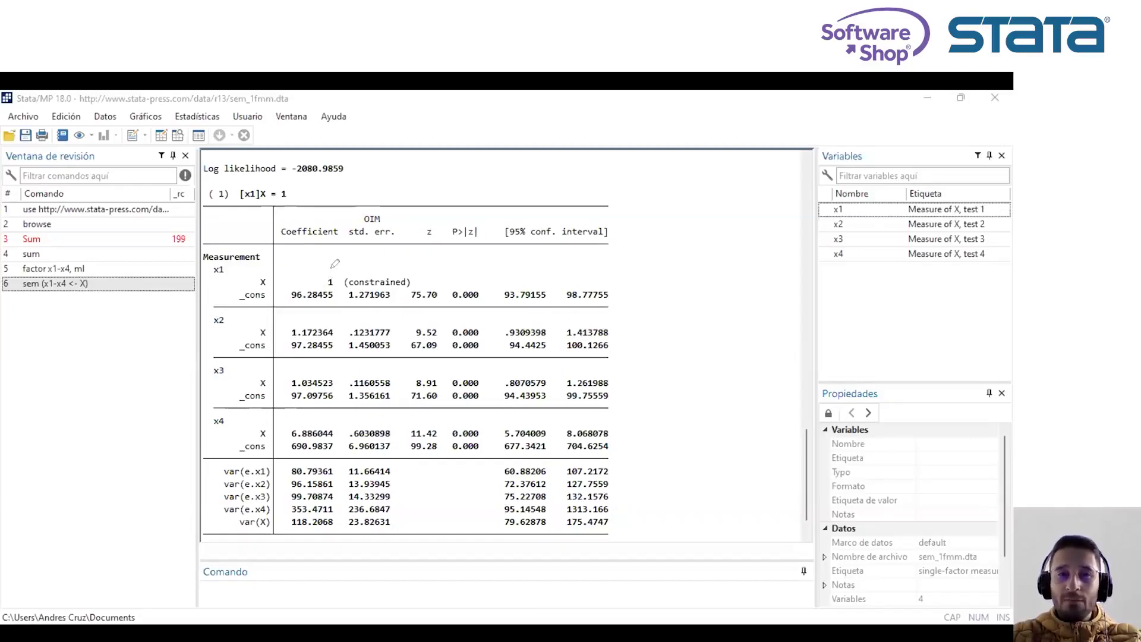
pyautogui.moveTo(373, 231); pyautogui.dragTo(373, 285)
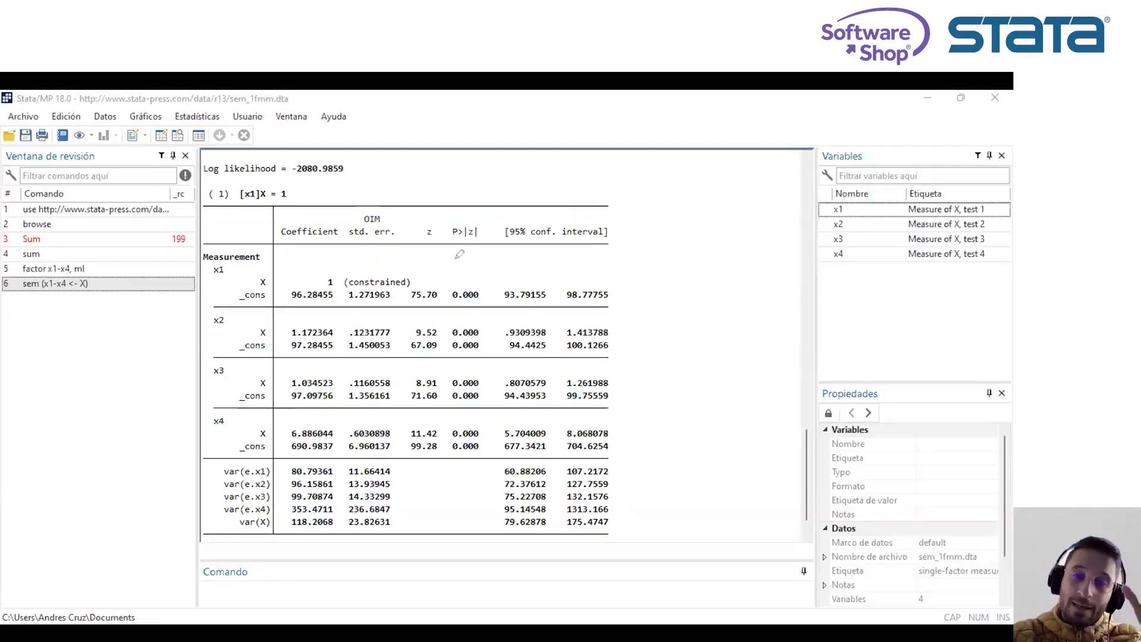
pyautogui.moveTo(237, 257)
pyautogui.mouseDown()
pyautogui.moveTo(227, 244)
pyautogui.moveTo(202, 299)
pyautogui.moveTo(250, 300)
pyautogui.mouseUp()
pyautogui.moveTo(277, 346); pyautogui.dragTo(225, 357)
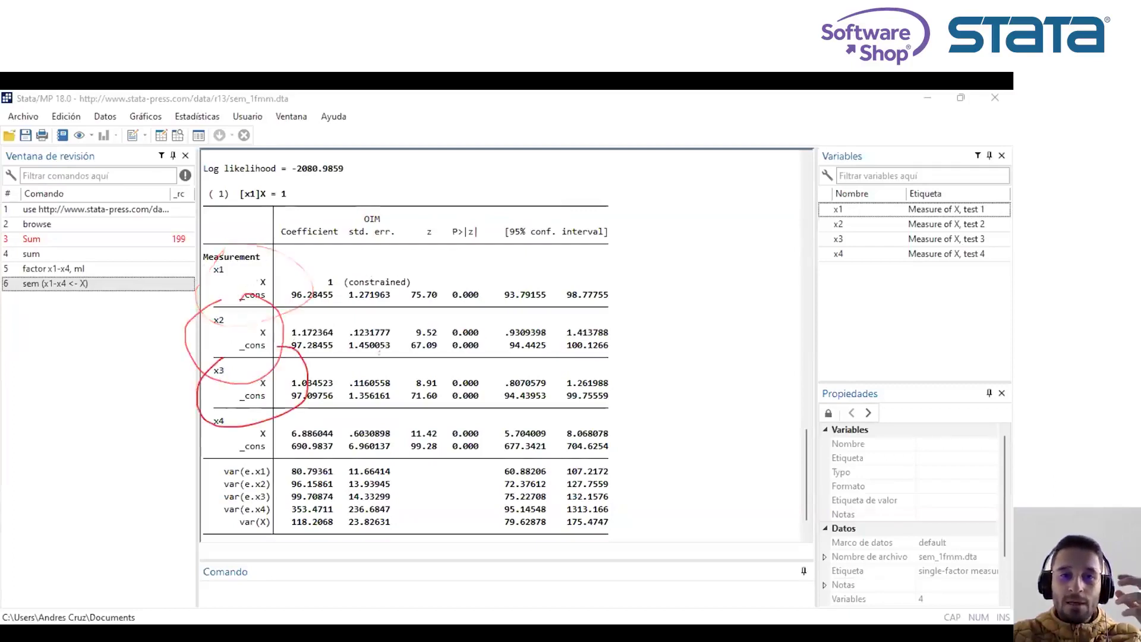
# Examine the z, P>|z| and 95% confidence interval columns of the sem measurement table, marking their headers and values for x1 to x4.
pyautogui.moveTo(420, 207); pyautogui.dragTo(420, 249)
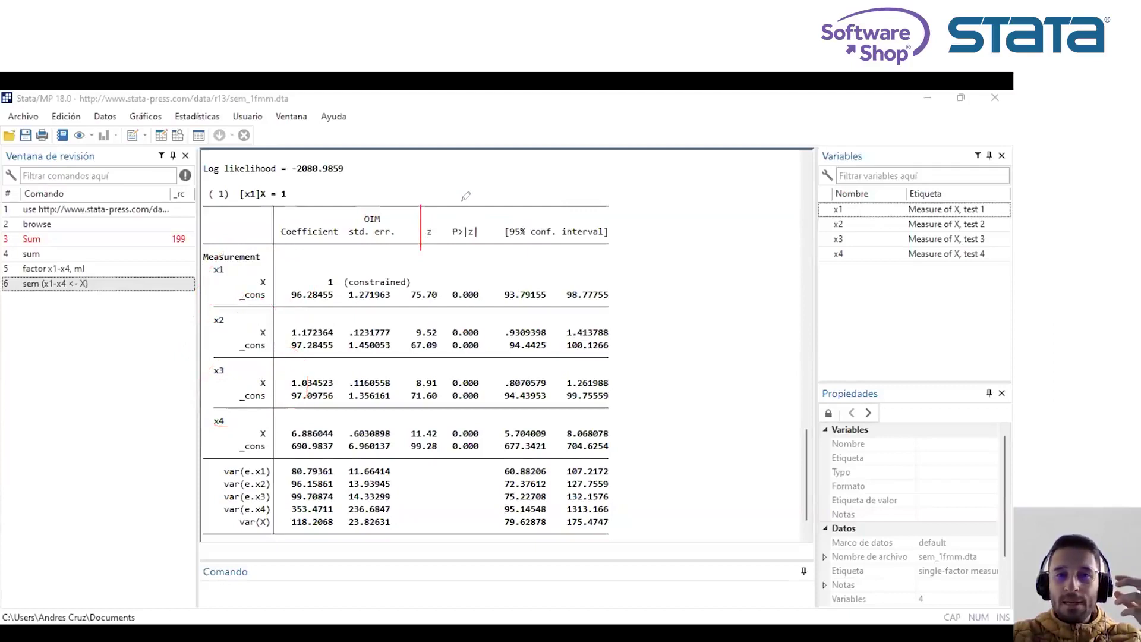
pyautogui.moveTo(467, 208); pyautogui.dragTo(466, 258)
pyautogui.moveTo(606, 214)
pyautogui.mouseDown()
pyautogui.moveTo(495, 233)
pyautogui.moveTo(604, 206)
pyautogui.mouseUp()
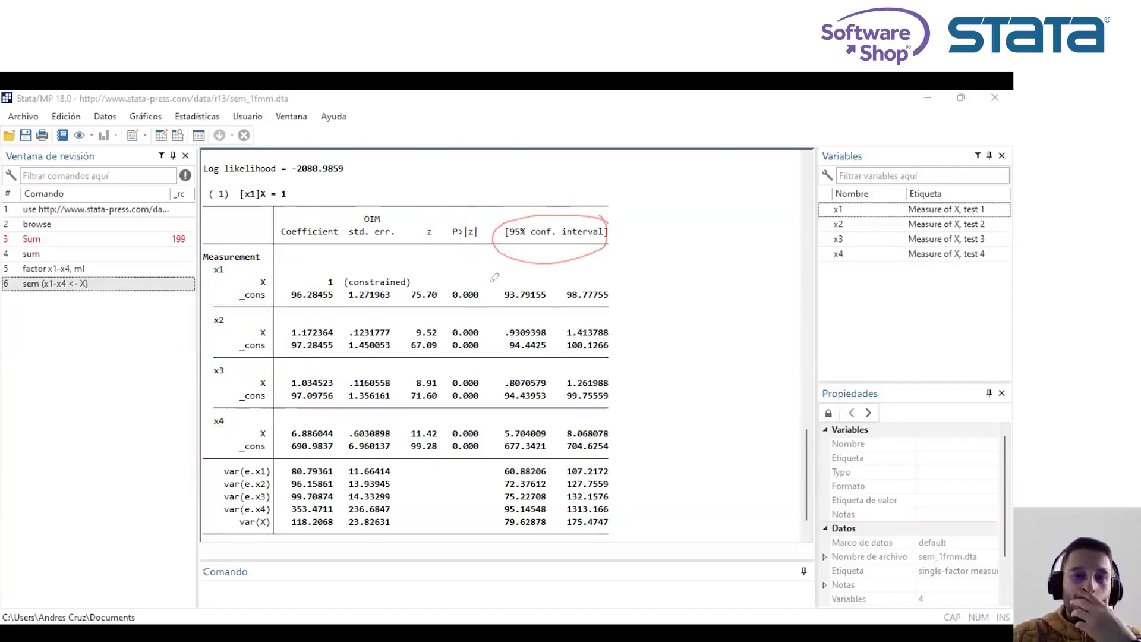
pyautogui.moveTo(463, 277)
pyautogui.mouseDown()
pyautogui.moveTo(444, 281)
pyautogui.moveTo(420, 423)
pyautogui.moveTo(496, 413)
pyautogui.moveTo(499, 353)
pyautogui.moveTo(463, 270)
pyautogui.mouseUp()
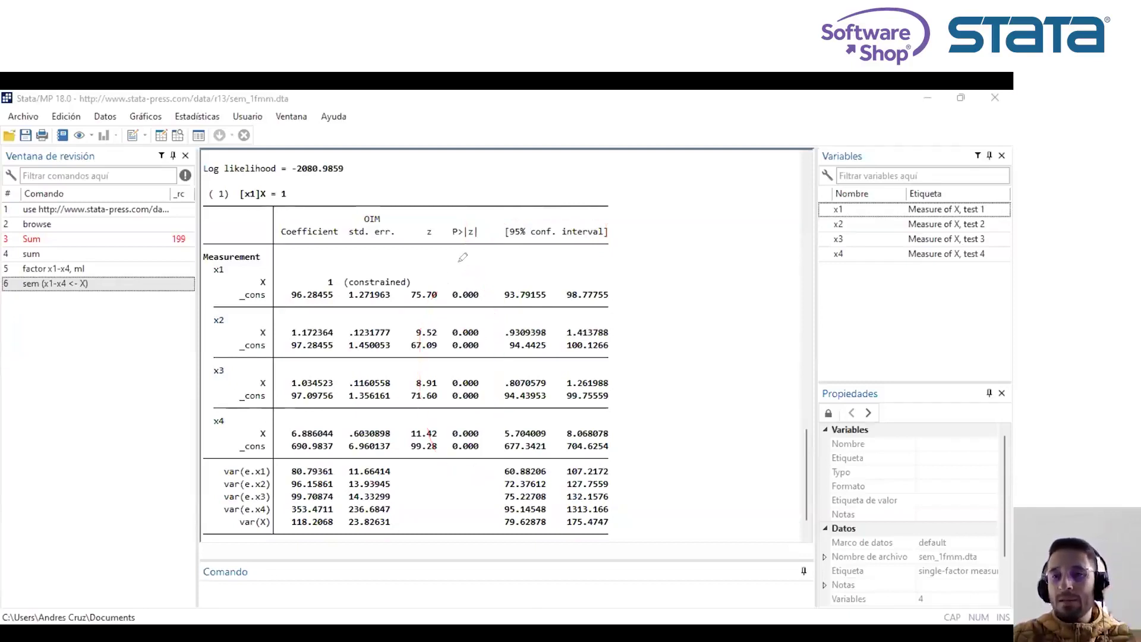
pyautogui.moveTo(475, 274)
pyautogui.mouseDown()
pyautogui.moveTo(445, 280)
pyautogui.moveTo(443, 404)
pyautogui.moveTo(461, 479)
pyautogui.moveTo(502, 424)
pyautogui.moveTo(478, 263)
pyautogui.mouseUp()
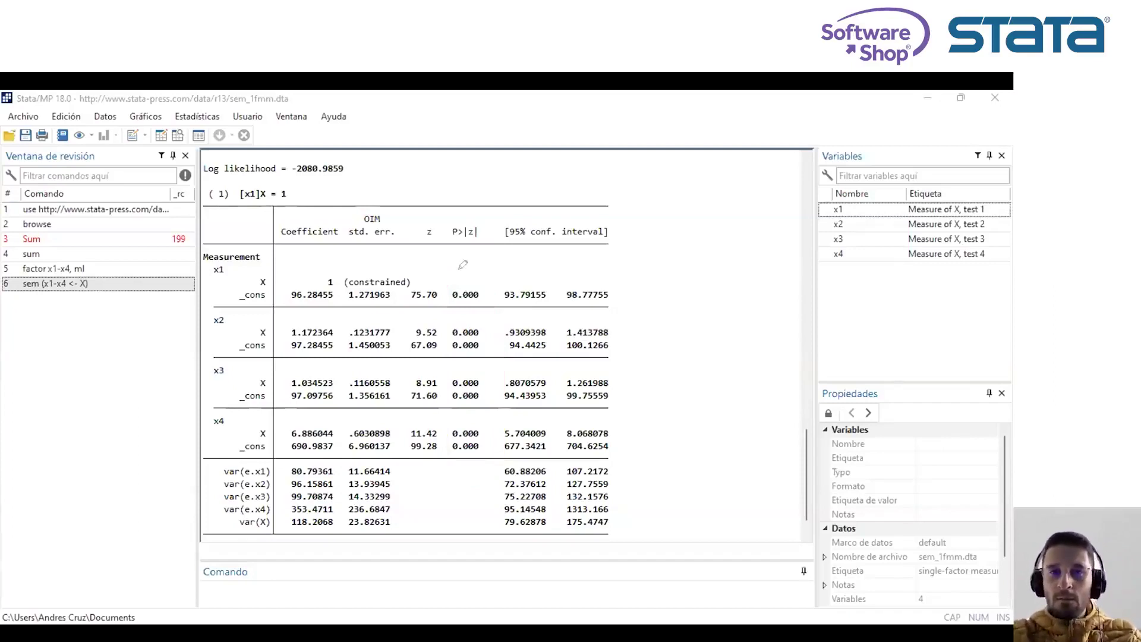
pyautogui.moveTo(474, 270)
pyautogui.mouseDown()
pyautogui.moveTo(405, 304)
pyautogui.moveTo(446, 443)
pyautogui.moveTo(492, 342)
pyautogui.mouseUp()
pyautogui.moveTo(491, 303)
pyautogui.mouseDown()
pyautogui.moveTo(448, 278)
pyautogui.moveTo(451, 470)
pyautogui.mouseUp()
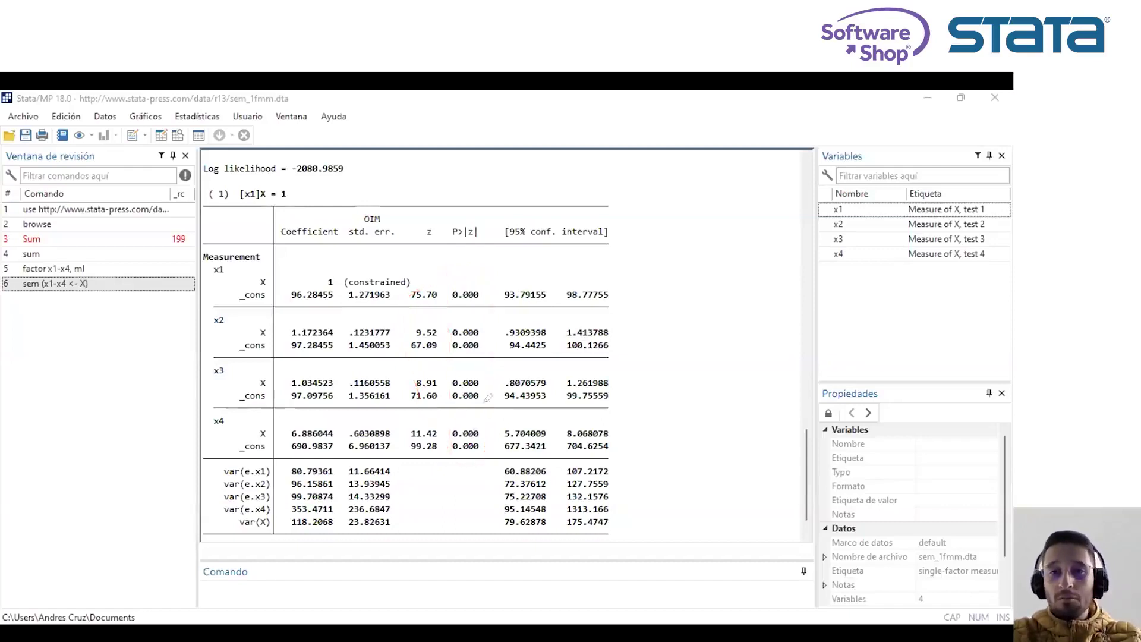
pyautogui.moveTo(601, 274)
pyautogui.mouseDown()
pyautogui.moveTo(498, 289)
pyautogui.moveTo(495, 360)
pyautogui.moveTo(522, 445)
pyautogui.moveTo(603, 450)
pyautogui.moveTo(593, 268)
pyautogui.mouseUp()
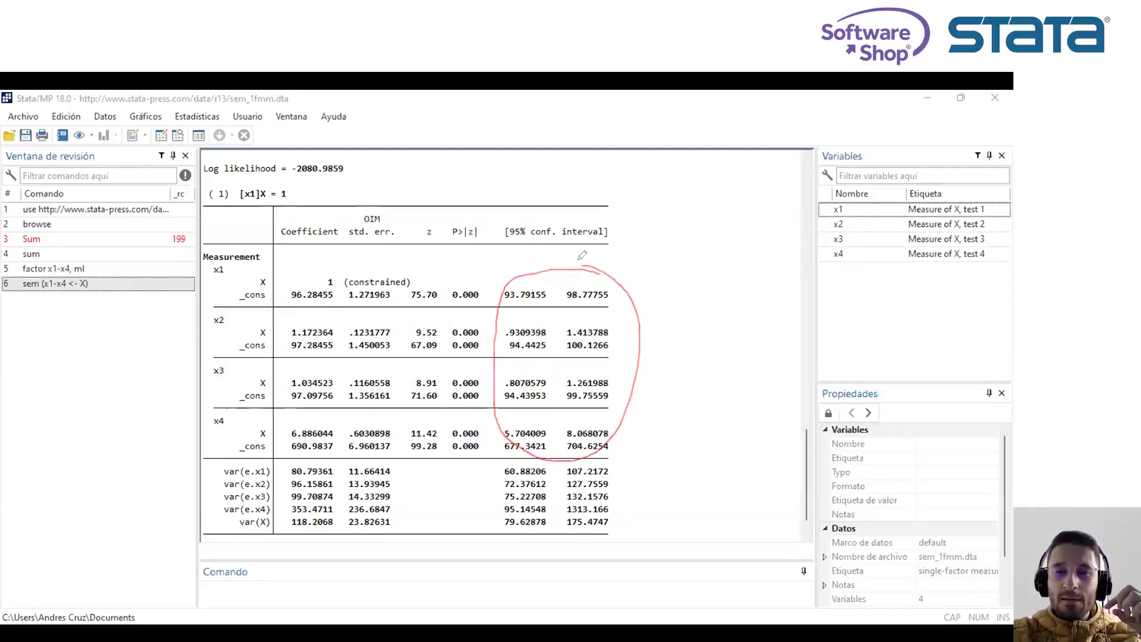
pyautogui.moveTo(582, 266)
pyautogui.mouseDown()
pyautogui.moveTo(518, 278)
pyautogui.moveTo(497, 398)
pyautogui.moveTo(520, 452)
pyautogui.moveTo(609, 275)
pyautogui.moveTo(586, 272)
pyautogui.mouseUp()
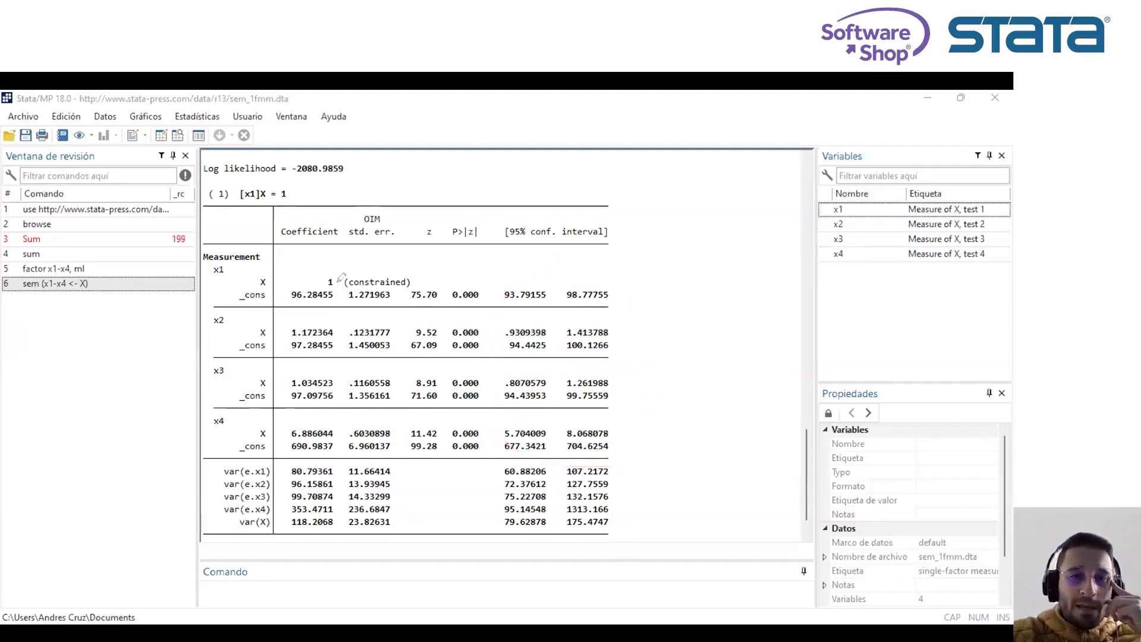
# Examine the X coefficients of the sem measurement table, marking the constrained x1 loading and the loadings of x2, x3 and x4.
pyautogui.moveTo(329, 277); pyautogui.dragTo(337, 252)
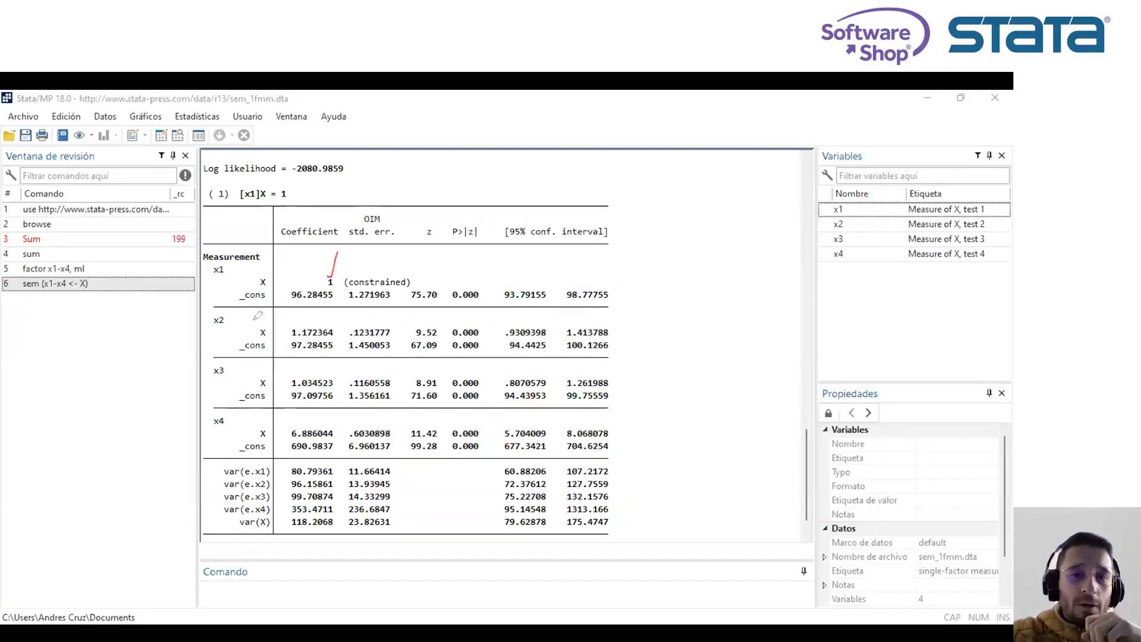
pyautogui.moveTo(250, 328); pyautogui.dragTo(272, 324)
pyautogui.moveTo(258, 281); pyautogui.dragTo(267, 269)
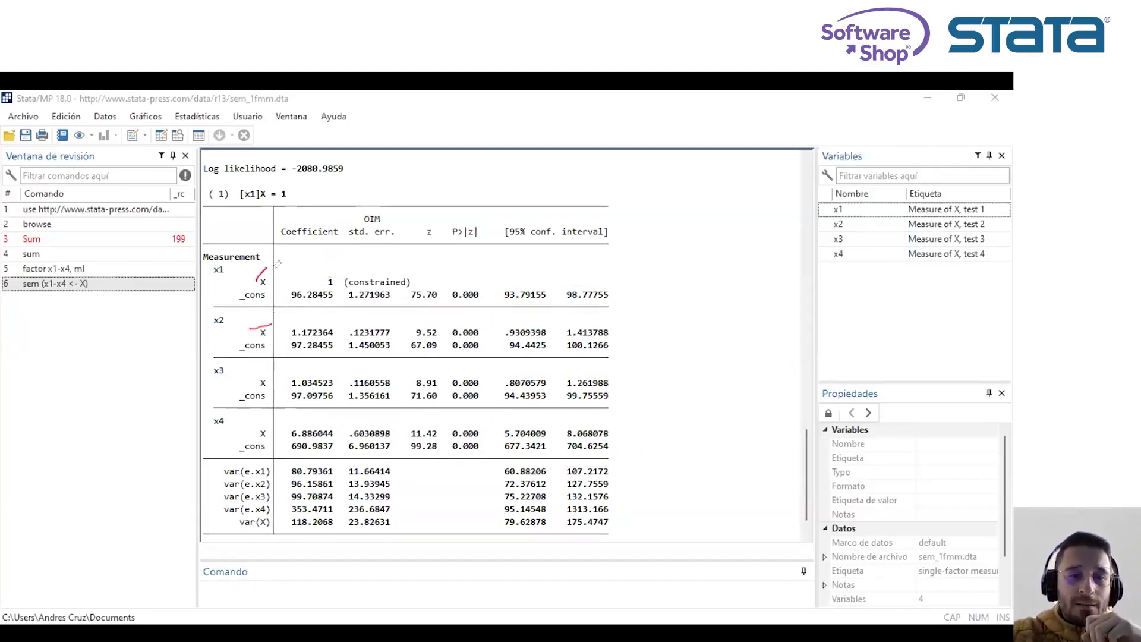
pyautogui.moveTo(347, 272)
pyautogui.mouseDown()
pyautogui.moveTo(335, 263)
pyautogui.moveTo(321, 288)
pyautogui.moveTo(349, 275)
pyautogui.mouseUp()
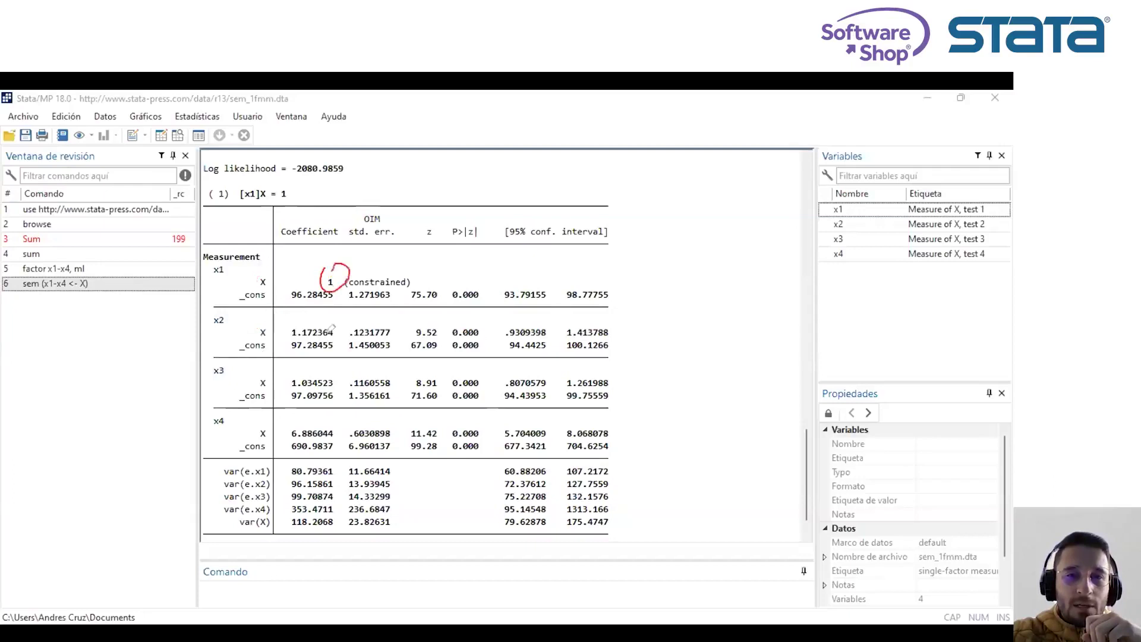
pyautogui.moveTo(326, 322)
pyautogui.mouseDown()
pyautogui.moveTo(286, 336)
pyautogui.moveTo(343, 334)
pyautogui.moveTo(284, 379)
pyautogui.moveTo(340, 386)
pyautogui.moveTo(343, 373)
pyautogui.mouseUp()
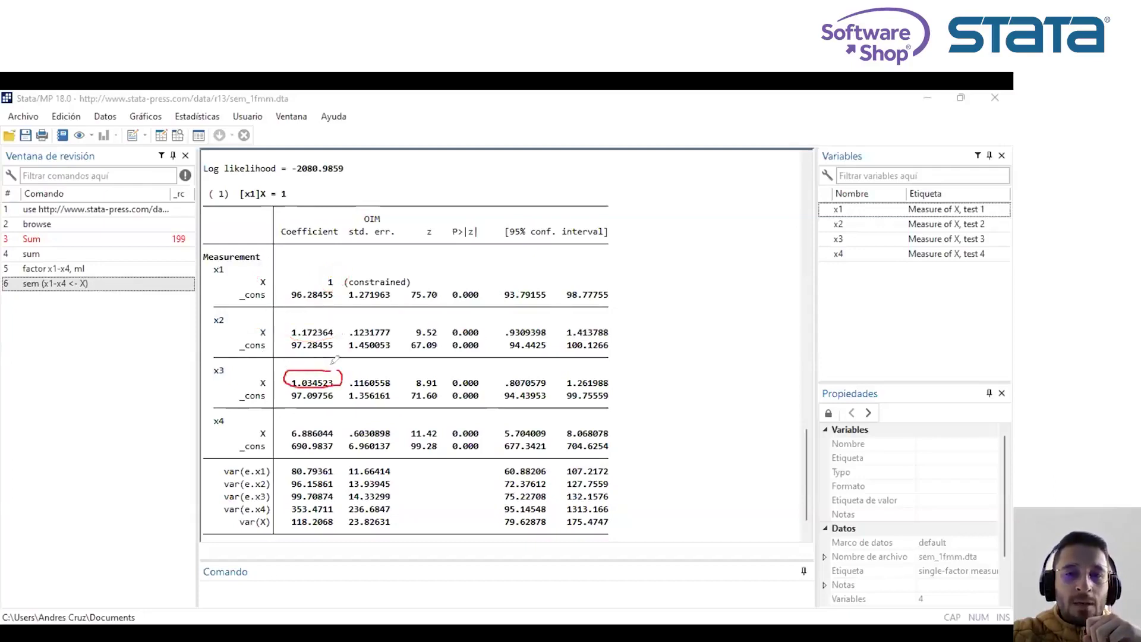
pyautogui.moveTo(339, 424)
pyautogui.mouseDown()
pyautogui.moveTo(283, 439)
pyautogui.moveTo(326, 444)
pyautogui.moveTo(341, 426)
pyautogui.mouseUp()
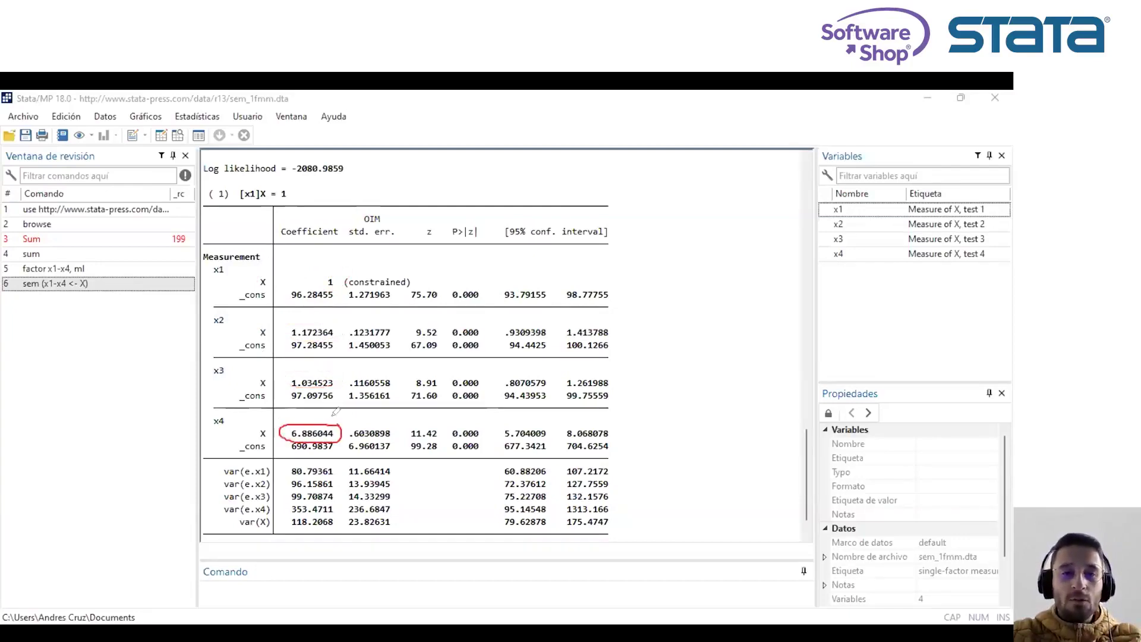
# Compare the _cons coefficients in the sem output with the variable means in the sum table, highlighting the mean of x4.
pyautogui.moveTo(262, 287)
pyautogui.mouseDown()
pyautogui.moveTo(263, 310)
pyautogui.moveTo(265, 277)
pyautogui.mouseUp()
pyautogui.moveTo(268, 333)
pyautogui.mouseDown()
pyautogui.moveTo(239, 351)
pyautogui.moveTo(282, 343)
pyautogui.mouseUp()
pyautogui.moveTo(269, 387)
pyautogui.mouseDown()
pyautogui.moveTo(235, 384)
pyautogui.moveTo(255, 408)
pyautogui.moveTo(282, 383)
pyautogui.mouseUp()
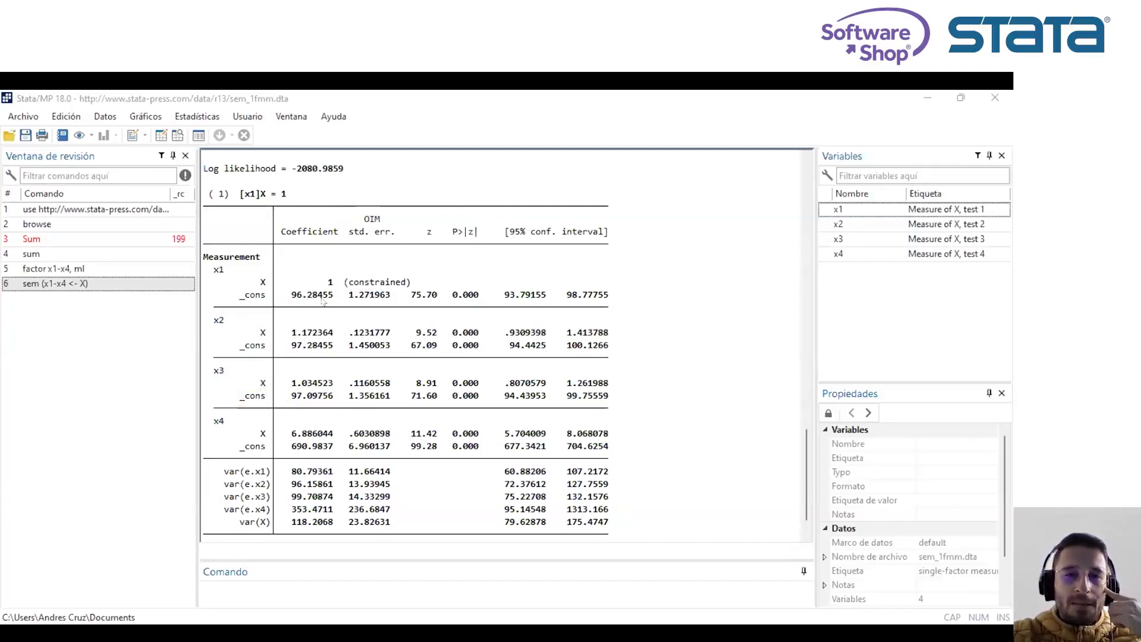
pyautogui.scroll(10, 367, 346)
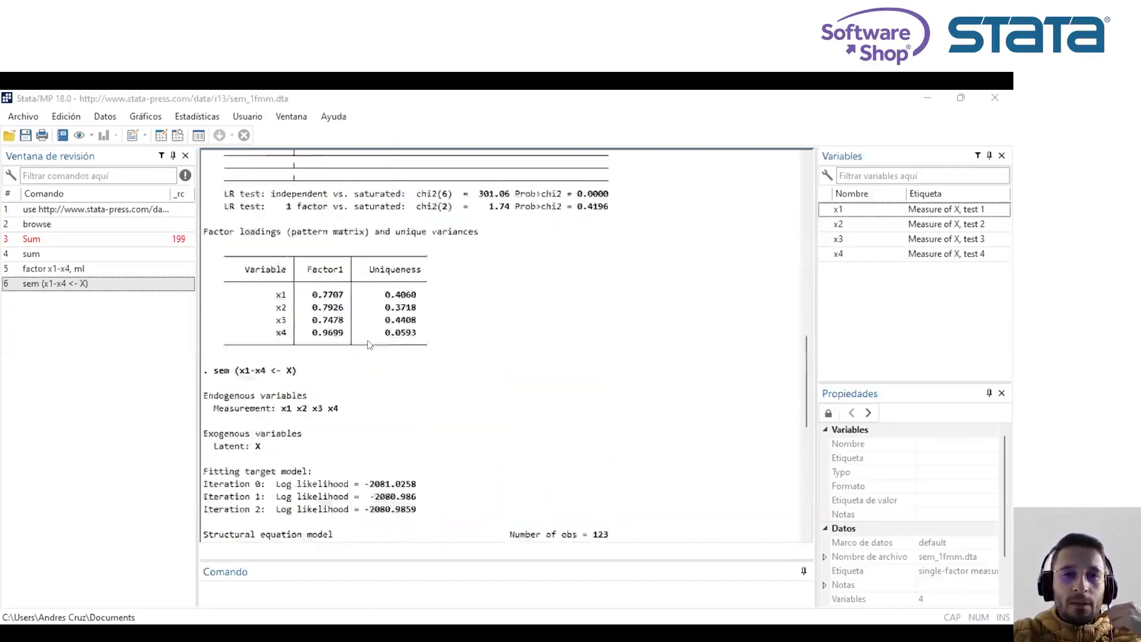
pyautogui.scroll(12, 367, 346)
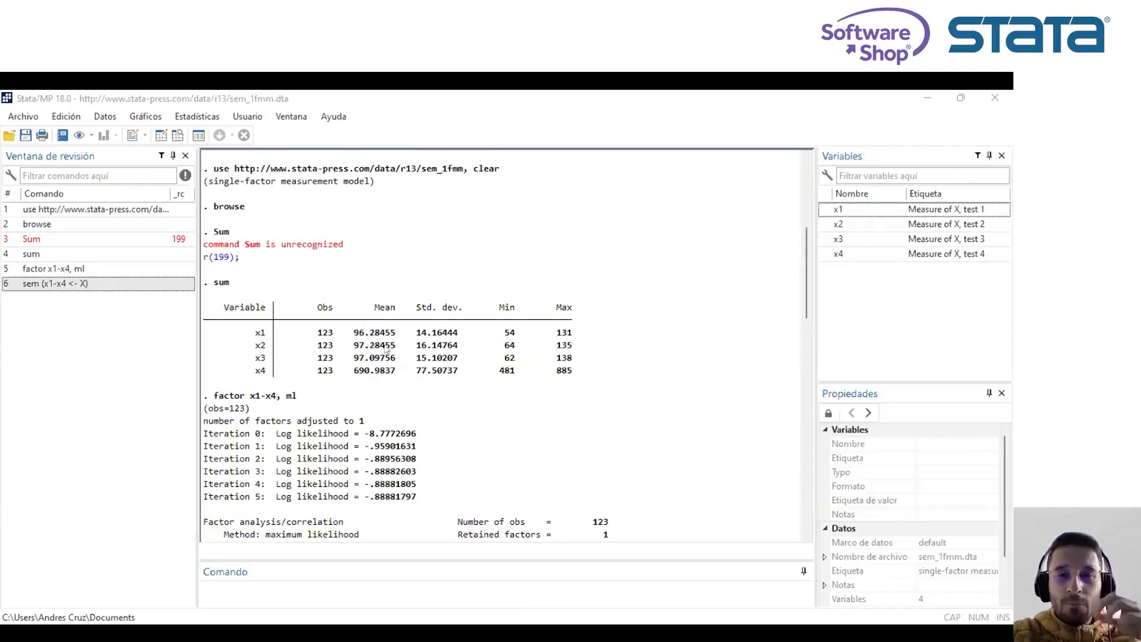
pyautogui.scroll(-20, 375, 350)
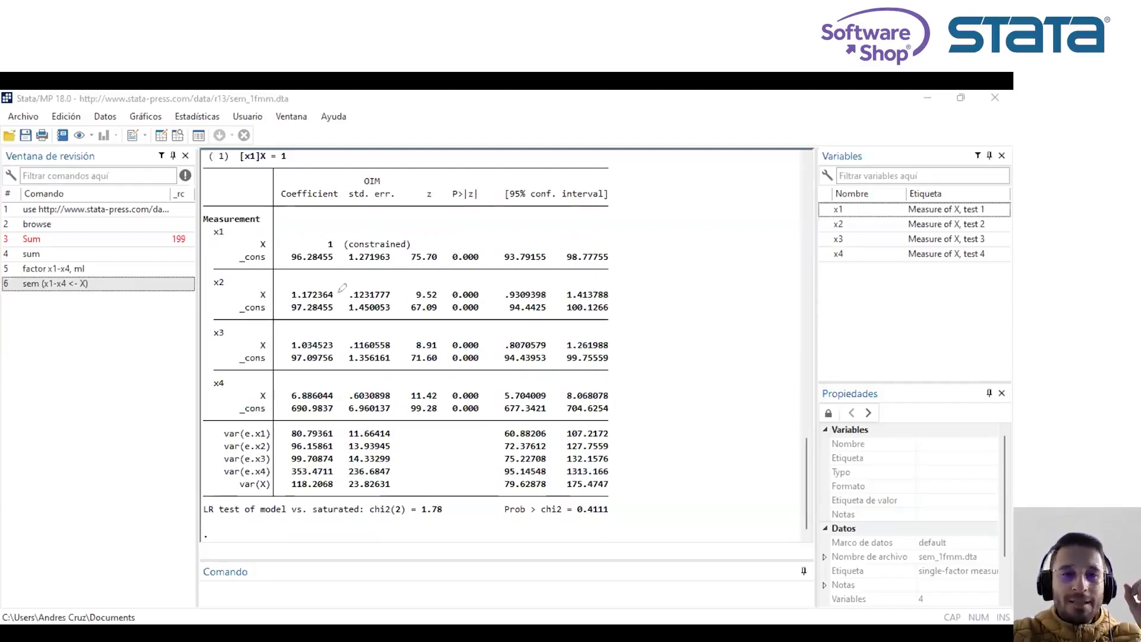
pyautogui.moveTo(339, 298)
pyautogui.mouseDown()
pyautogui.moveTo(284, 299)
pyautogui.moveTo(312, 317)
pyautogui.moveTo(337, 294)
pyautogui.mouseUp()
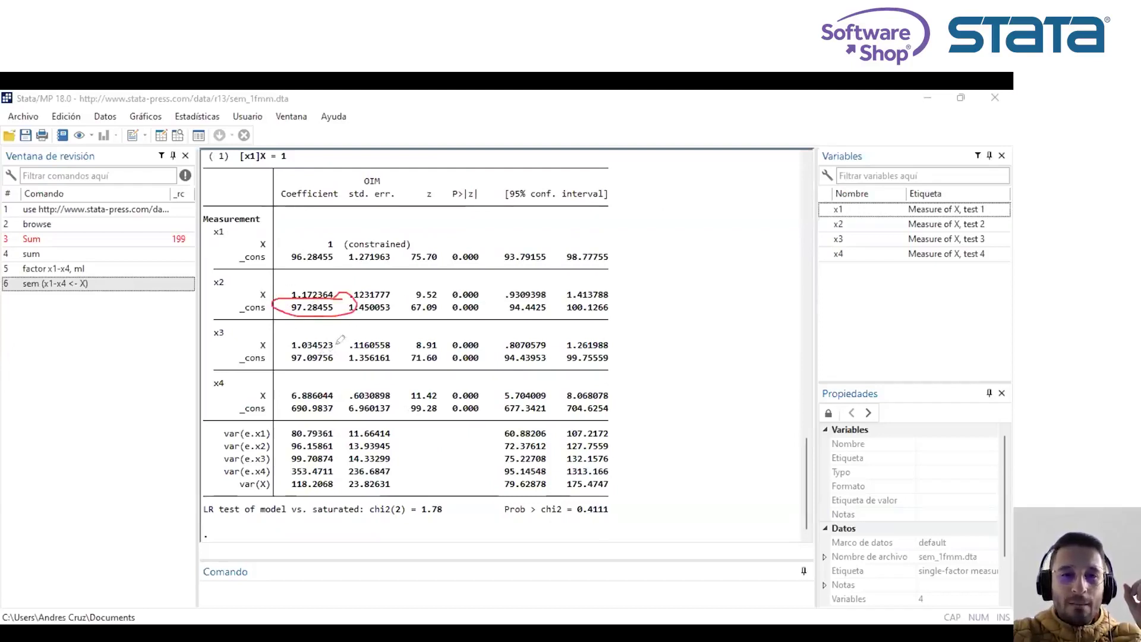
pyautogui.moveTo(334, 347)
pyautogui.mouseDown()
pyautogui.moveTo(284, 348)
pyautogui.moveTo(280, 362)
pyautogui.moveTo(341, 344)
pyautogui.mouseUp()
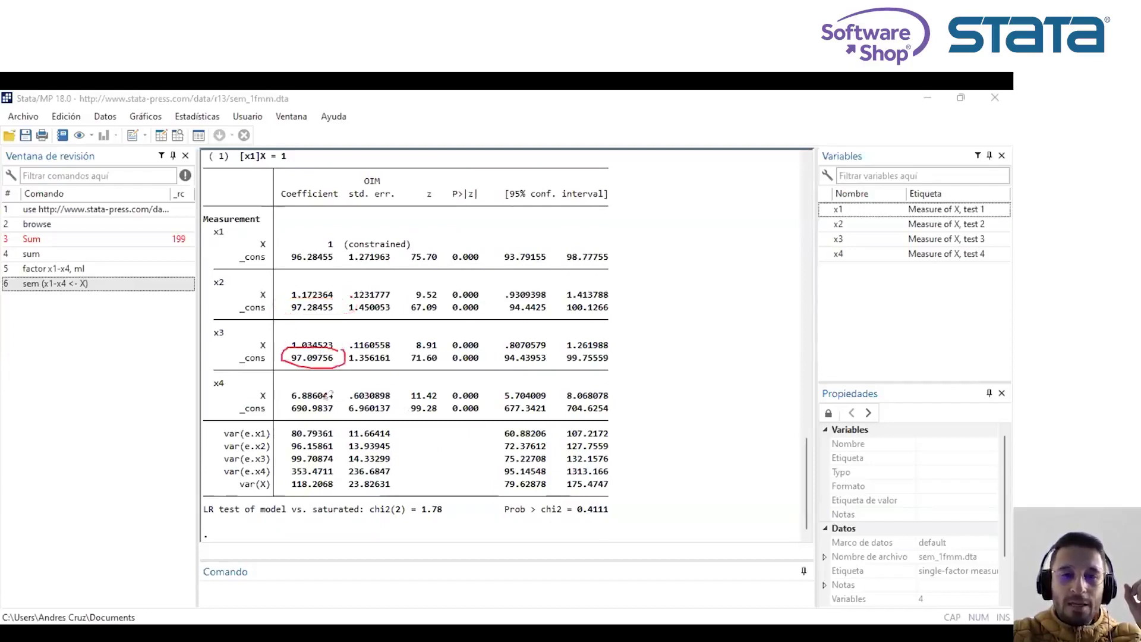
pyautogui.moveTo(336, 394)
pyautogui.mouseDown()
pyautogui.moveTo(281, 410)
pyautogui.moveTo(335, 387)
pyautogui.mouseUp()
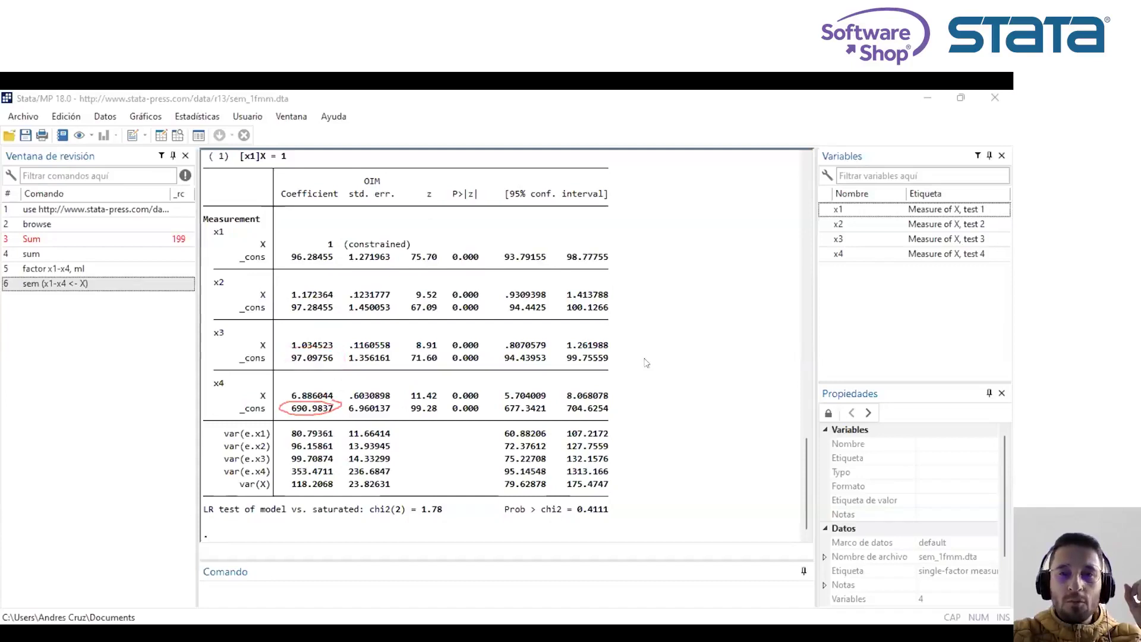
pyautogui.scroll(20, 646, 363)
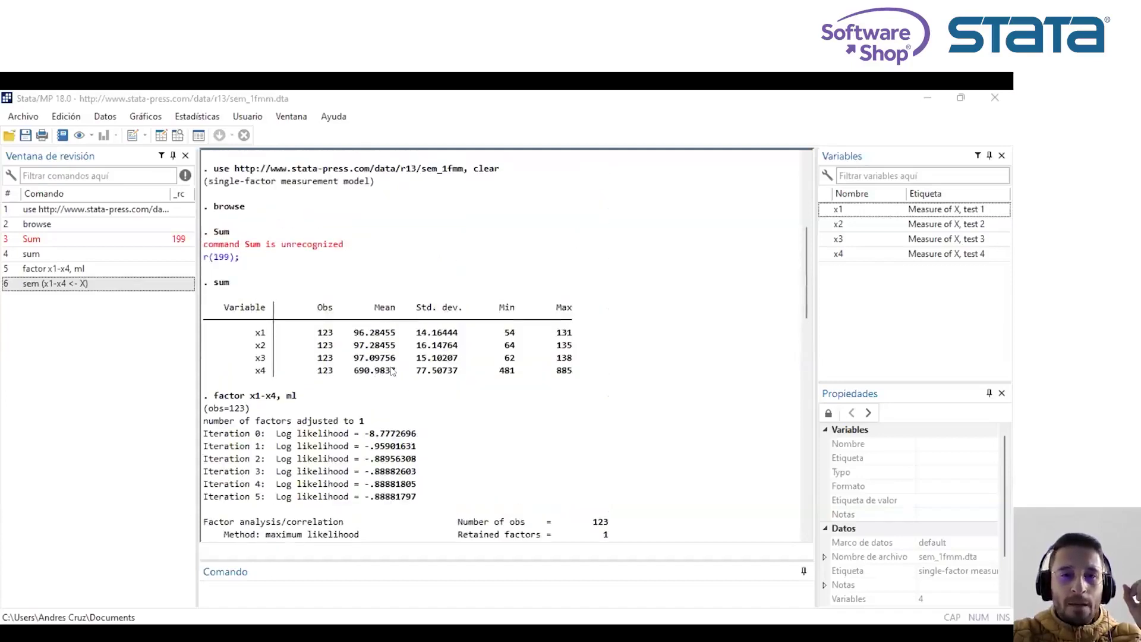
pyautogui.moveTo(395, 370); pyautogui.dragTo(351, 371)
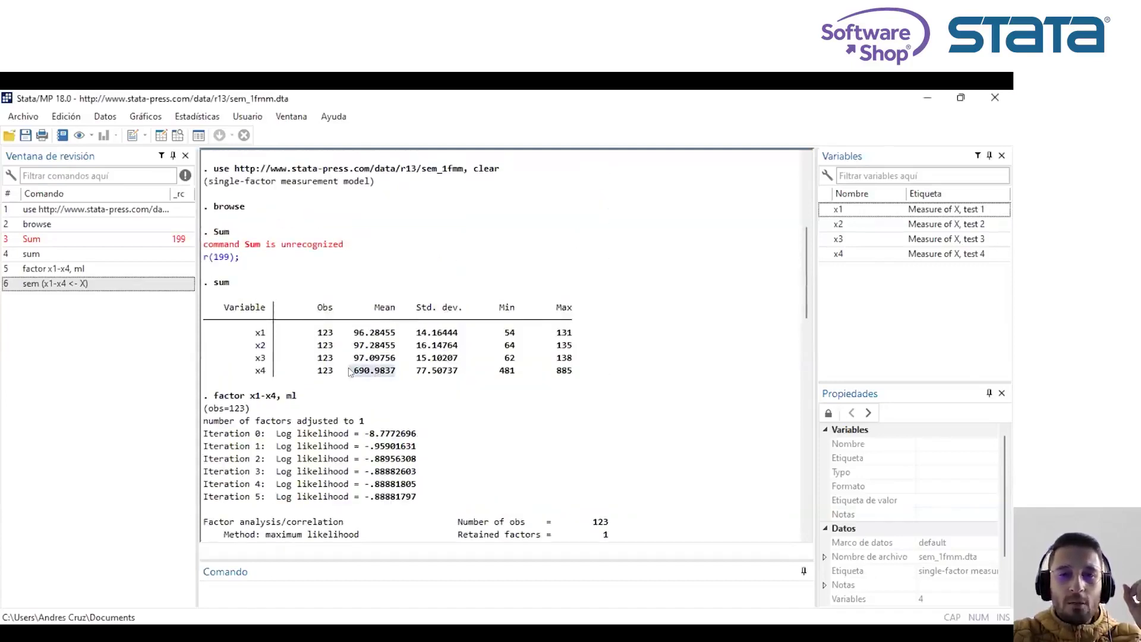
# Examine the variance rows at the end of the sem table, highlighting var(e.x1) and the variance estimates through var(X).
pyautogui.scroll(-20, 352, 371)
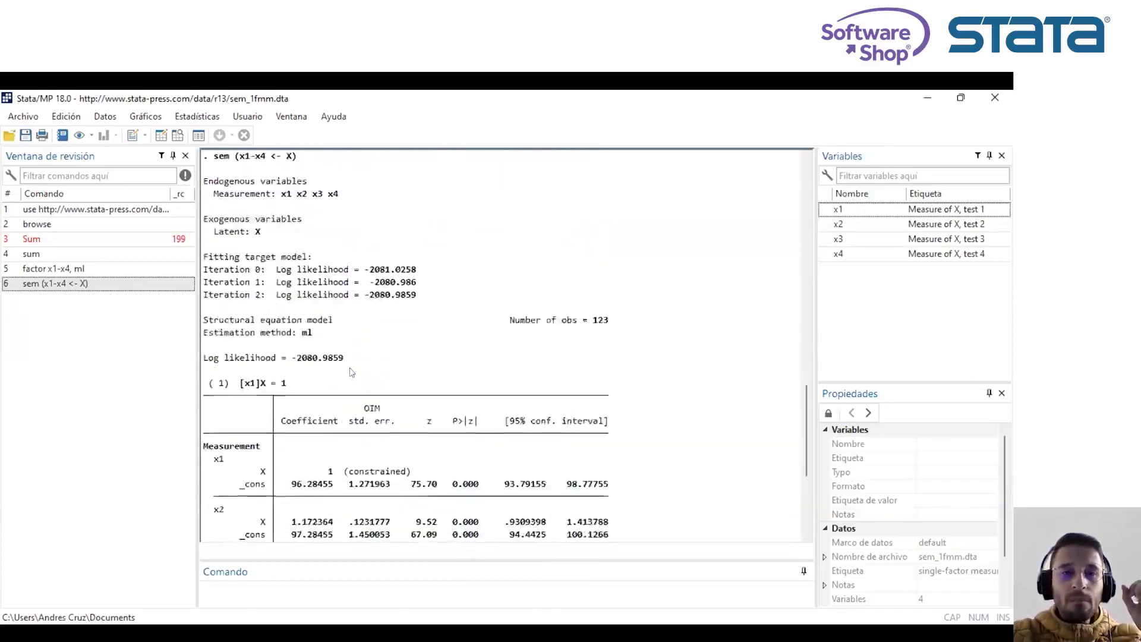
pyautogui.scroll(-2, 351, 372)
pyautogui.scroll(3, 352, 371)
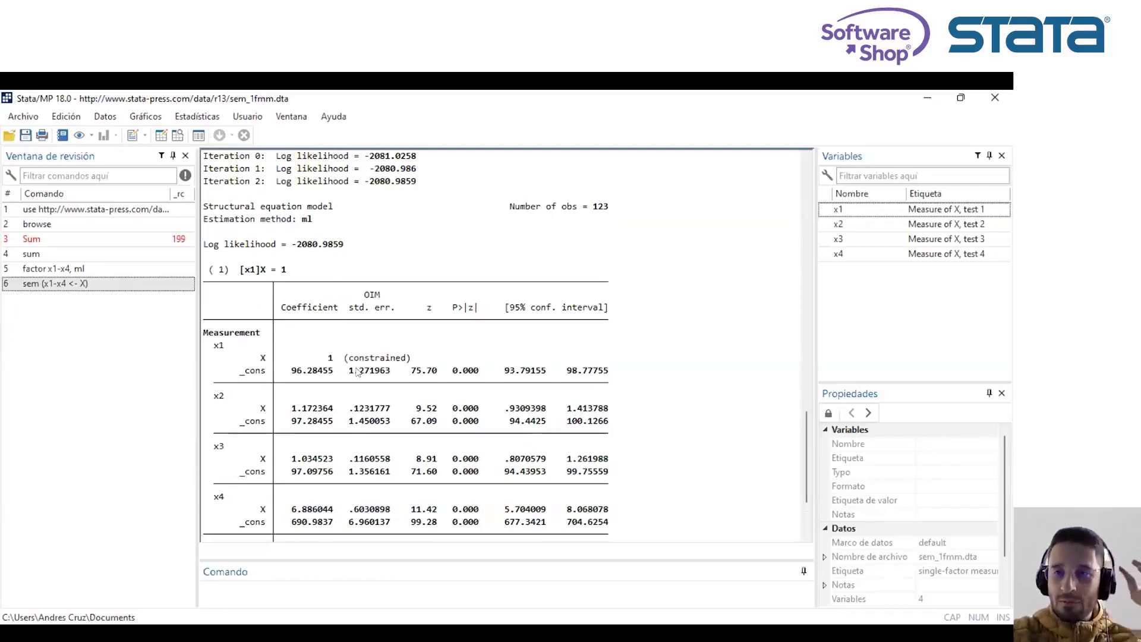
pyautogui.scroll(-1, 357, 372)
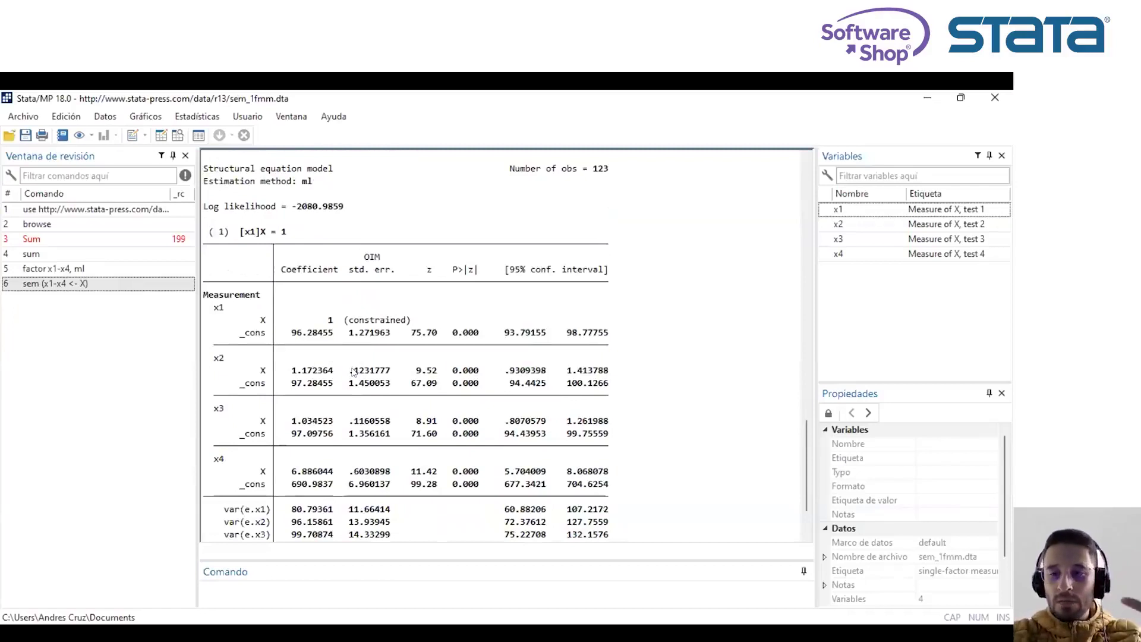
pyautogui.scroll(-2, 354, 372)
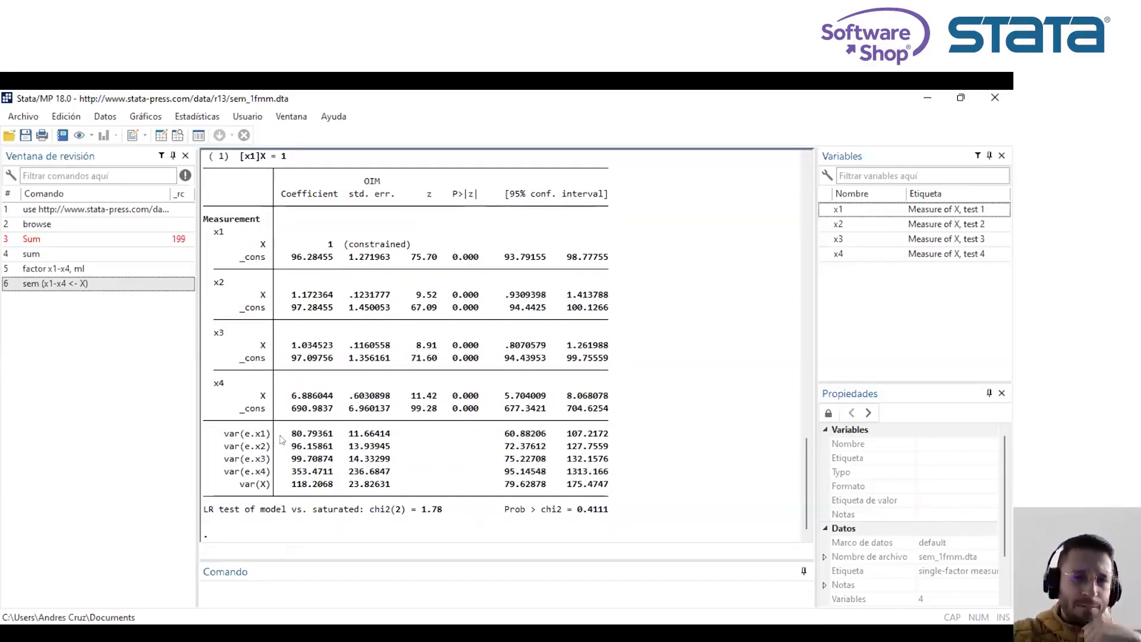
pyautogui.moveTo(224, 439); pyautogui.dragTo(268, 438)
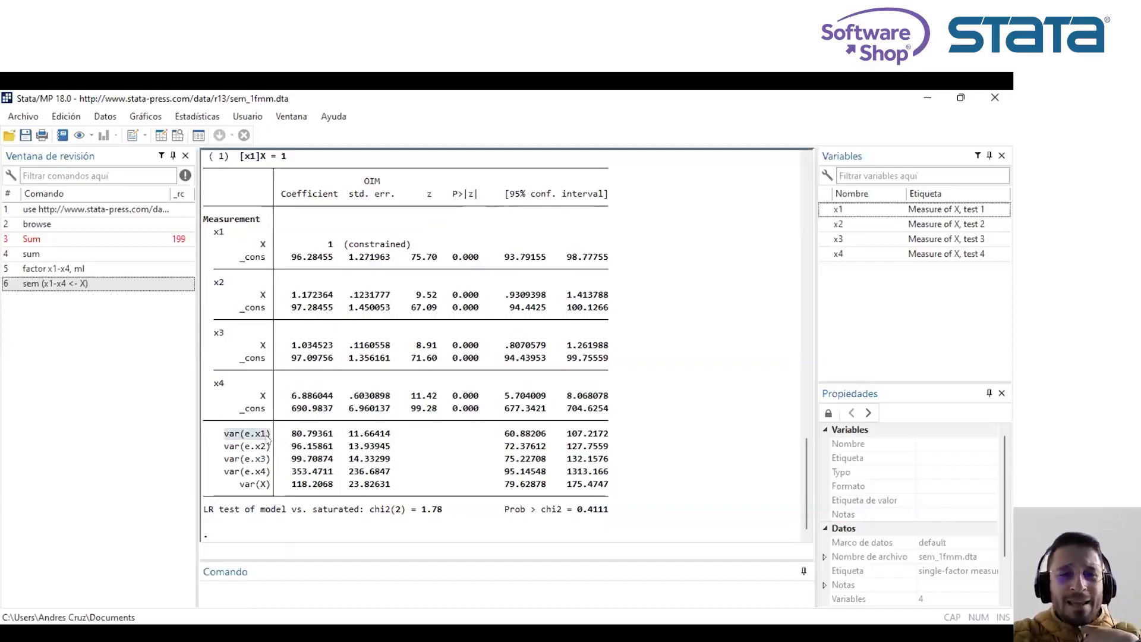
pyautogui.click(302, 440)
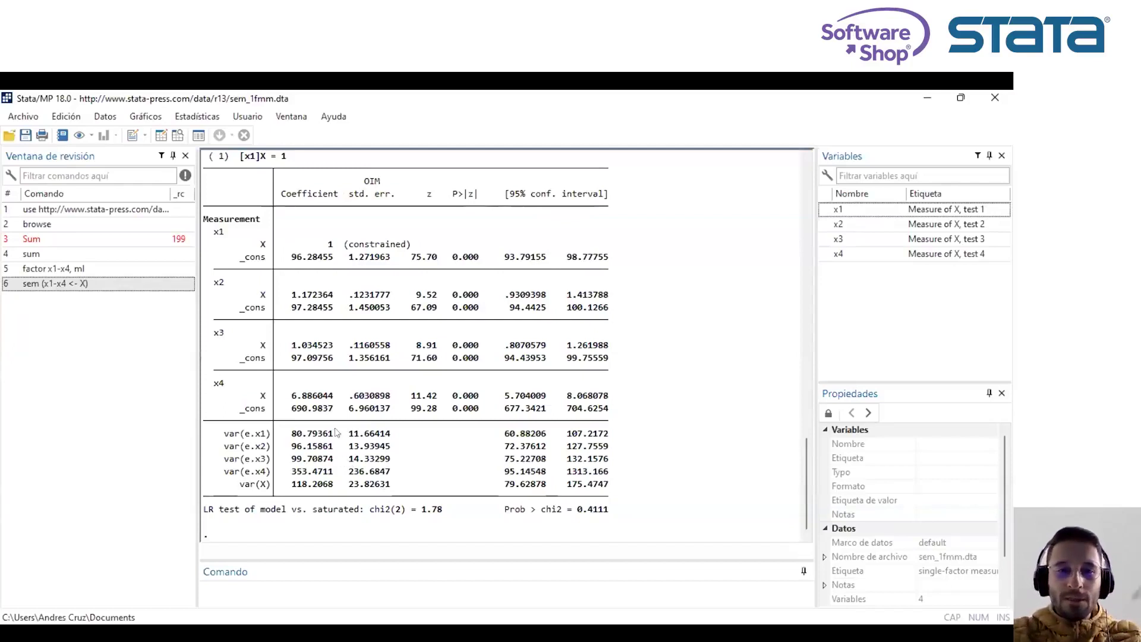
pyautogui.moveTo(340, 436); pyautogui.dragTo(291, 486)
pyautogui.click(648, 416)
# Review the sem output again, highlighting the constrained x1 coefficient and the x2 coefficient on X.
pyautogui.scroll(8, 660, 419)
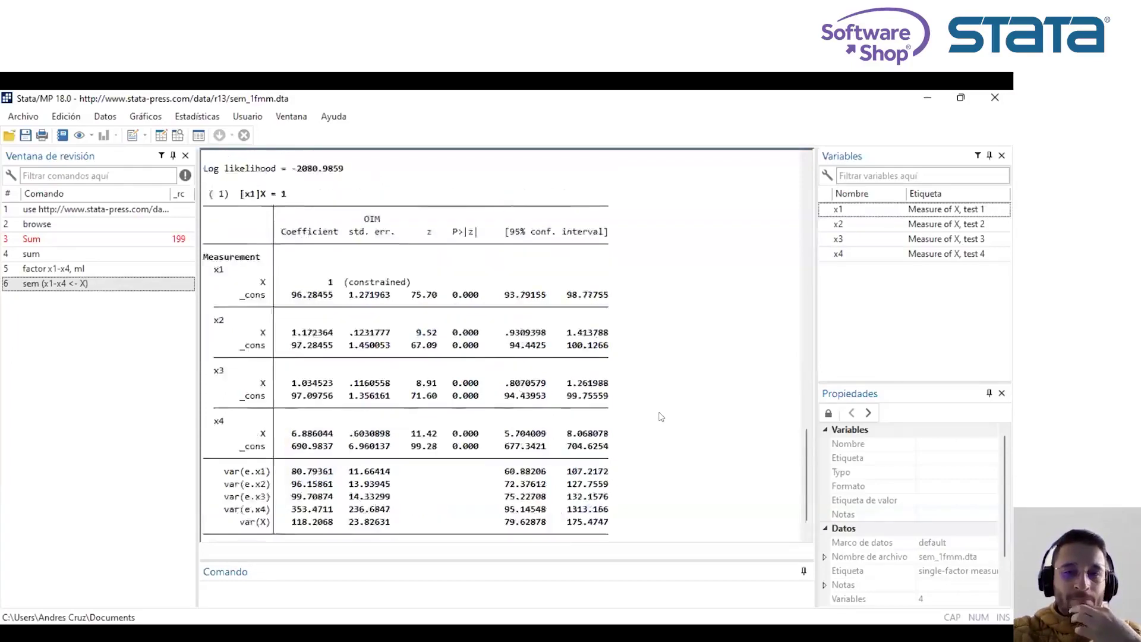
pyautogui.scroll(-3, 666, 417)
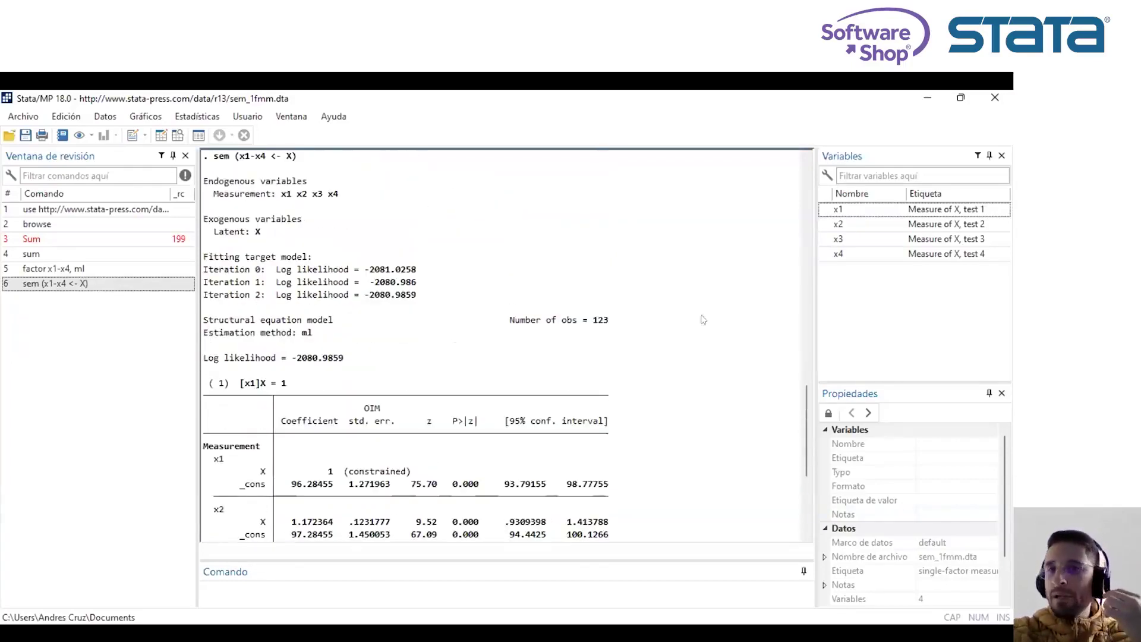
pyautogui.scroll(-1, 587, 304)
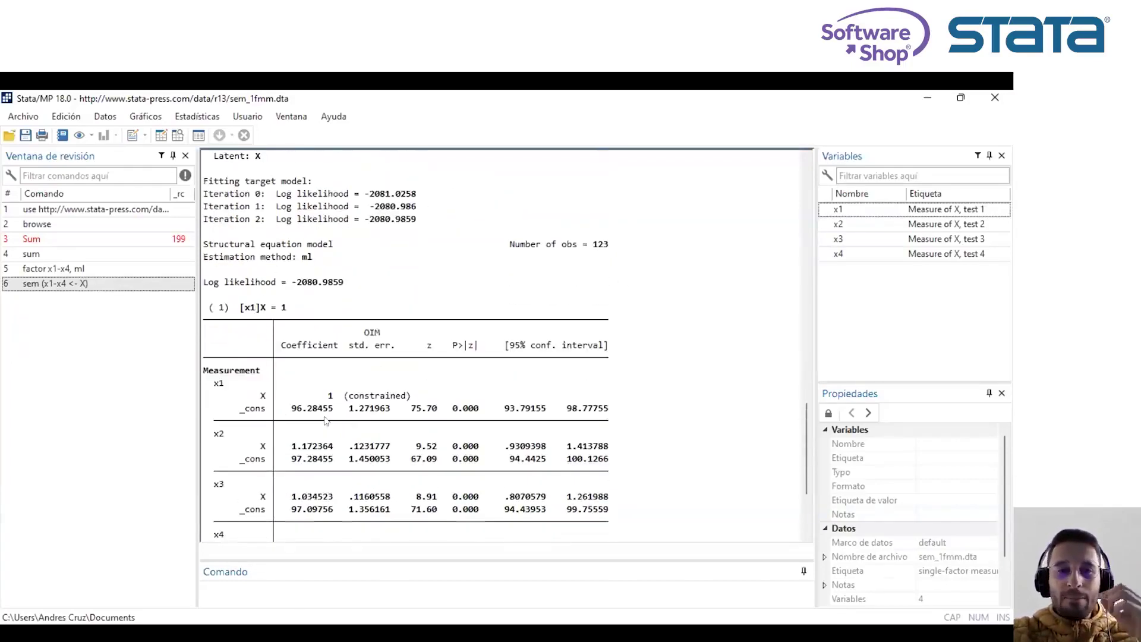
pyautogui.moveTo(337, 397); pyautogui.dragTo(316, 397)
pyautogui.moveTo(338, 446); pyautogui.dragTo(287, 447)
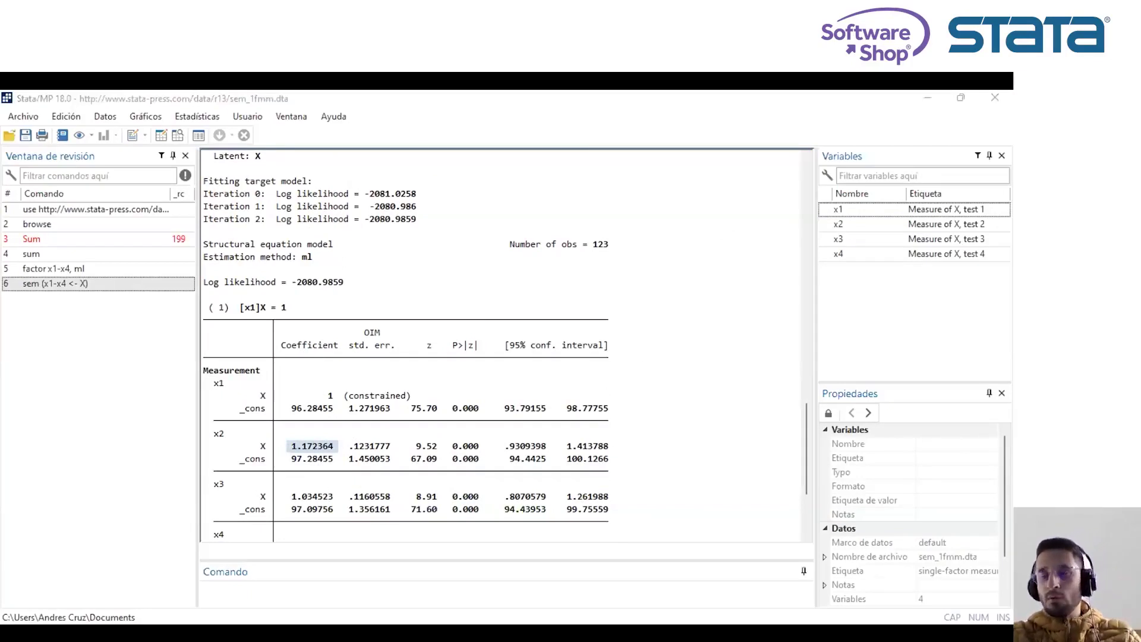
pyautogui.scroll(-4, 636, 323)
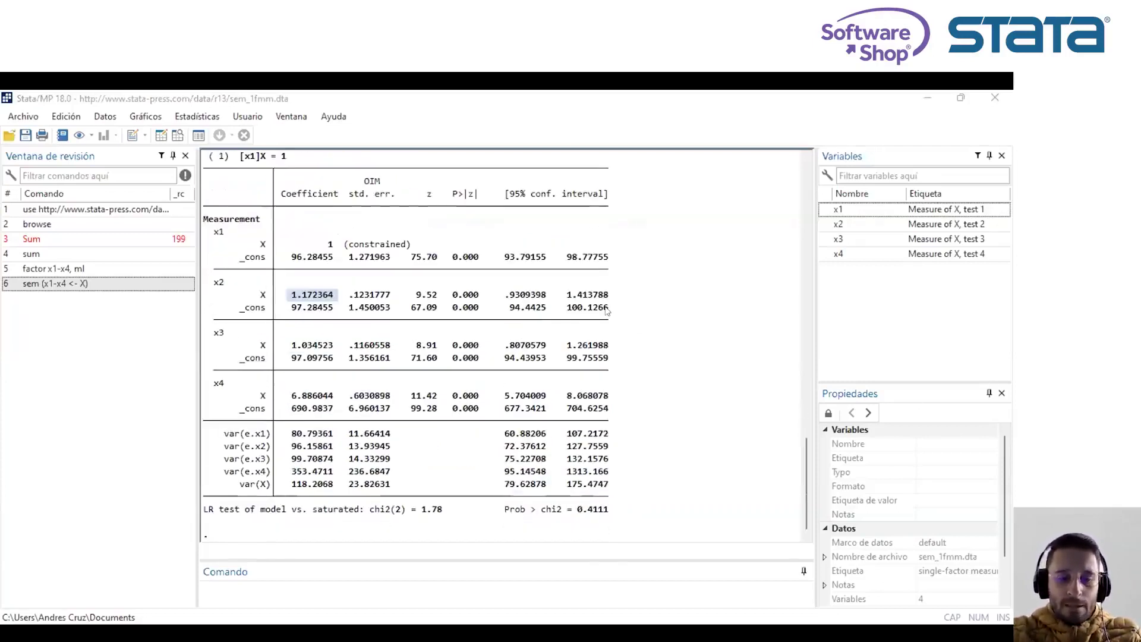
# Run the command sem (x1-x4 -> ) to fit a model with only the observed variables.
pyautogui.click(415, 582)
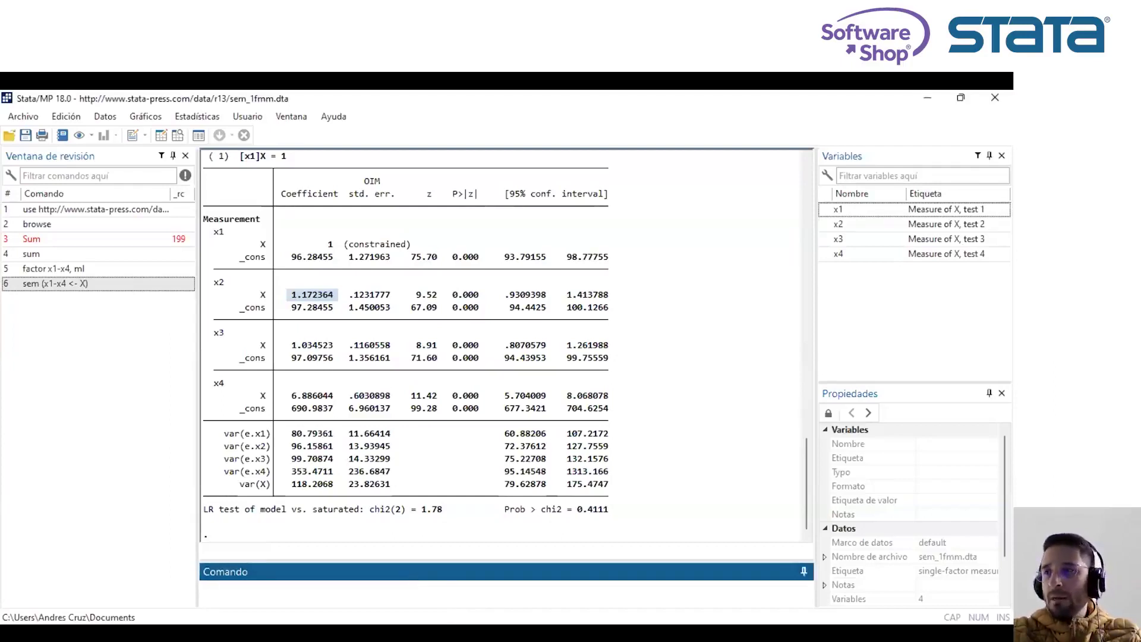
pyautogui.hotkey('alt', 'Tab')
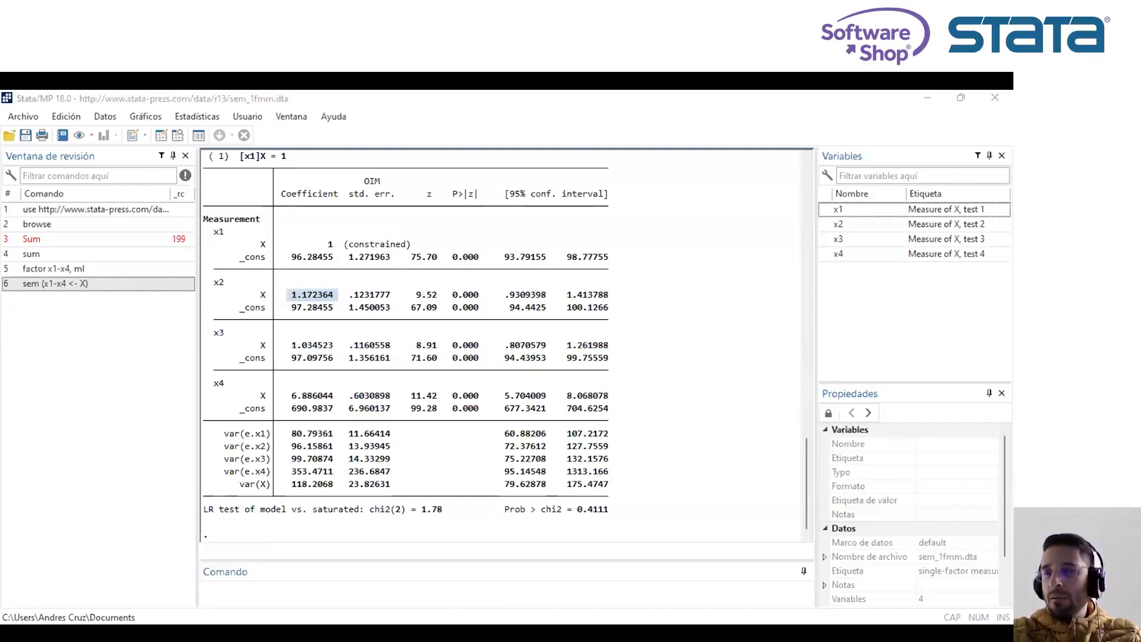
pyautogui.click(535, 580)
pyautogui.write('sem (x1-x4 -> )')
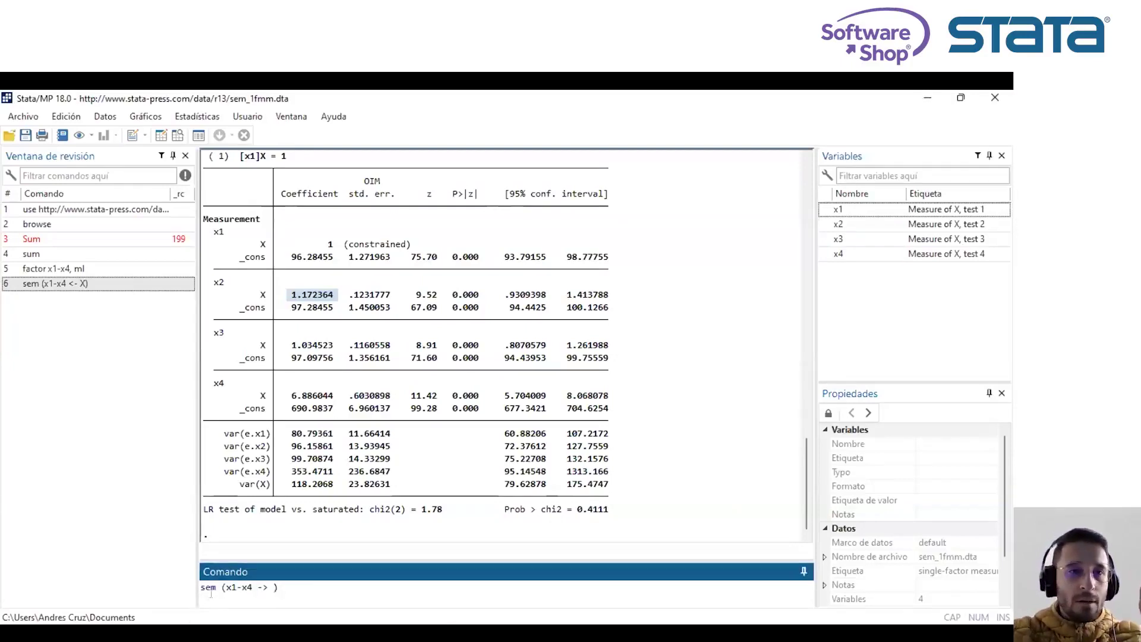
pyautogui.click(272, 587)
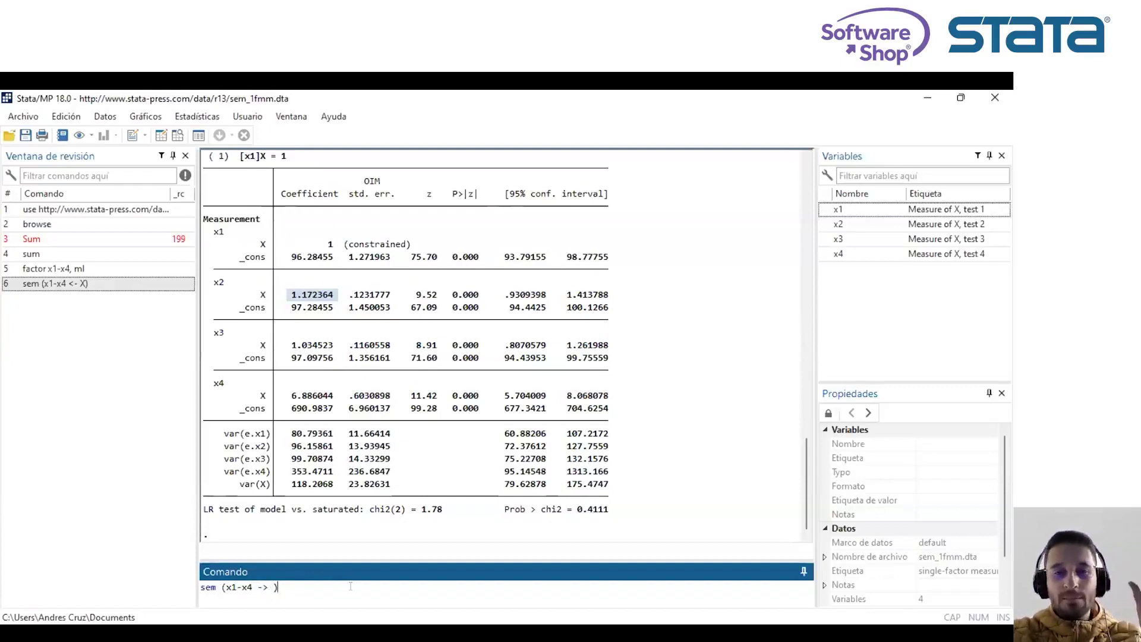
pyautogui.press('Return')
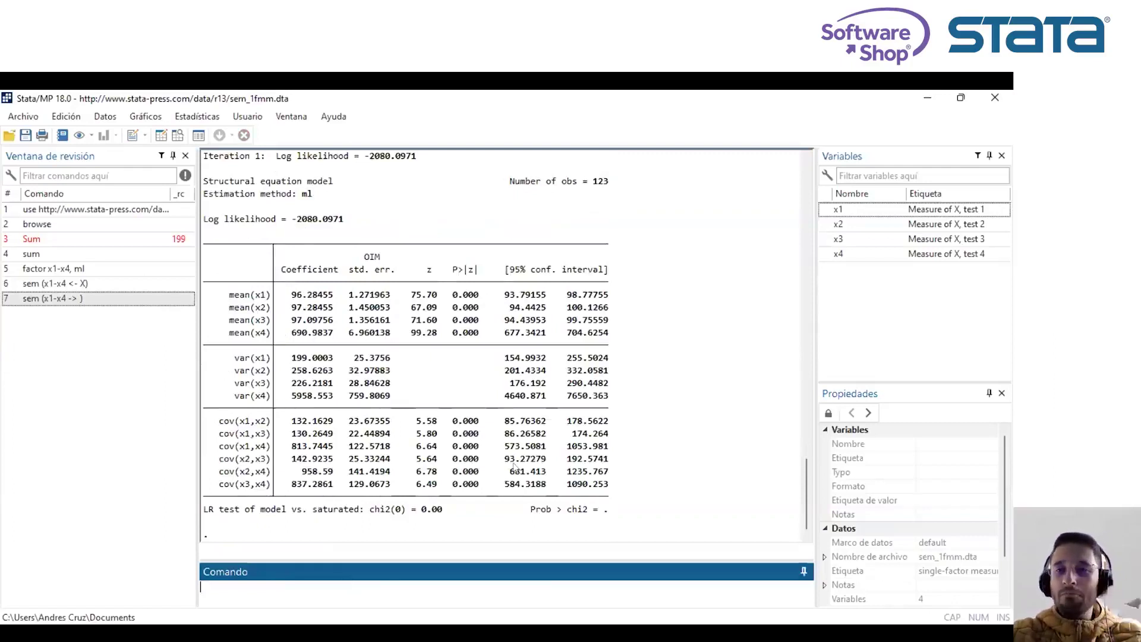
# Examine the header of the new sem output, highlighting the observed exogenous variables and the estimation method.
pyautogui.scroll(1, 563, 421)
pyautogui.scroll(3, 563, 421)
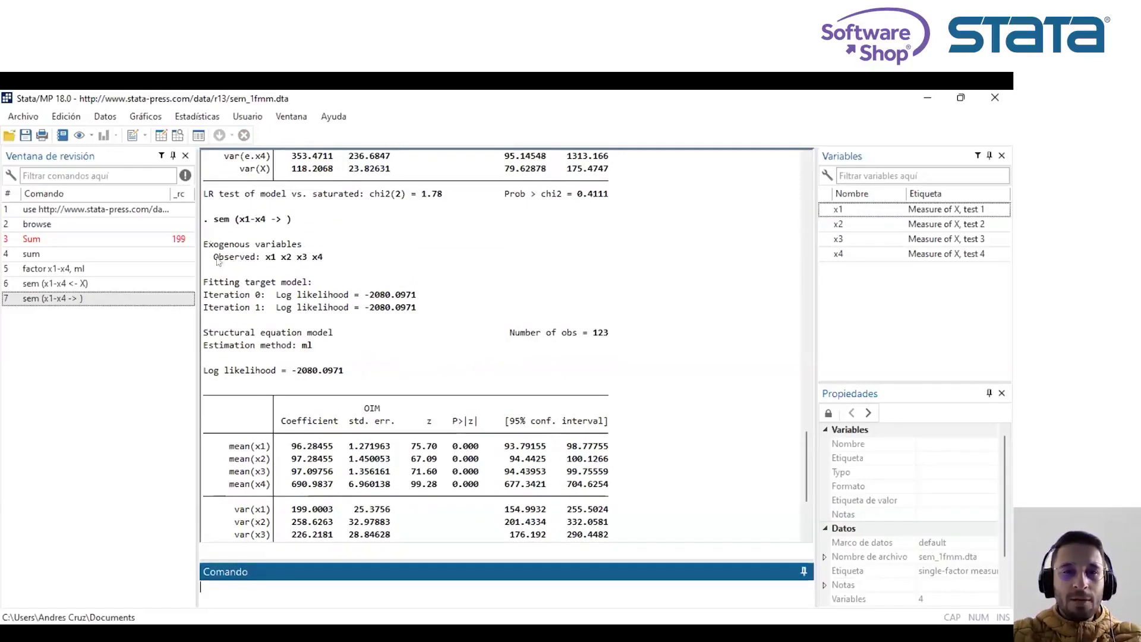
pyautogui.moveTo(214, 257); pyautogui.dragTo(324, 261)
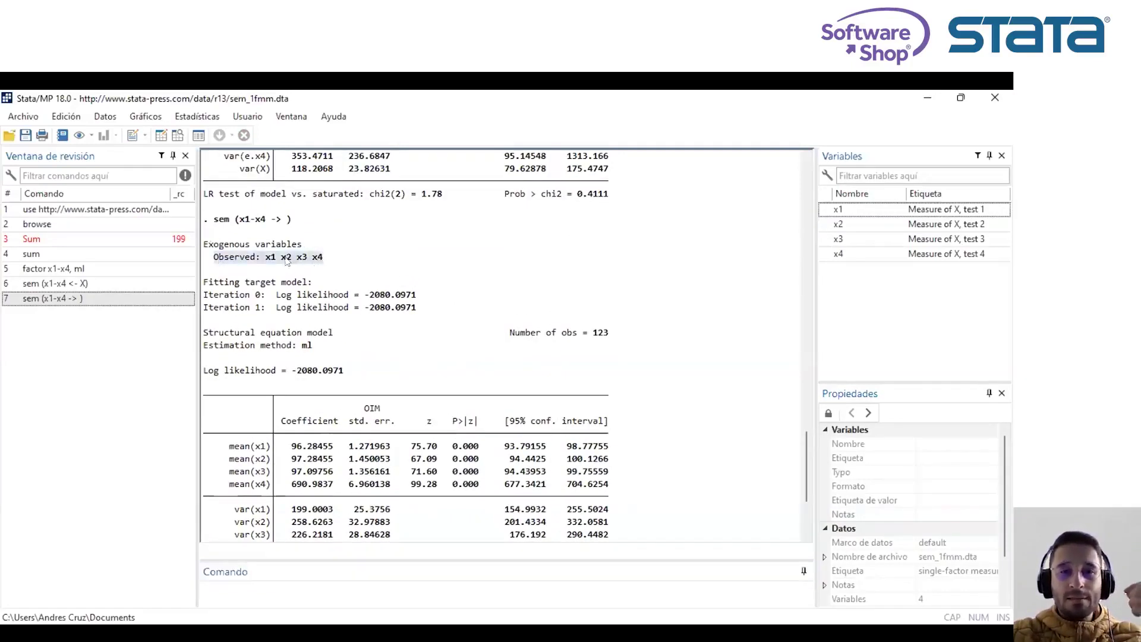
pyautogui.scroll(-1, 482, 287)
pyautogui.scroll(-2, 481, 288)
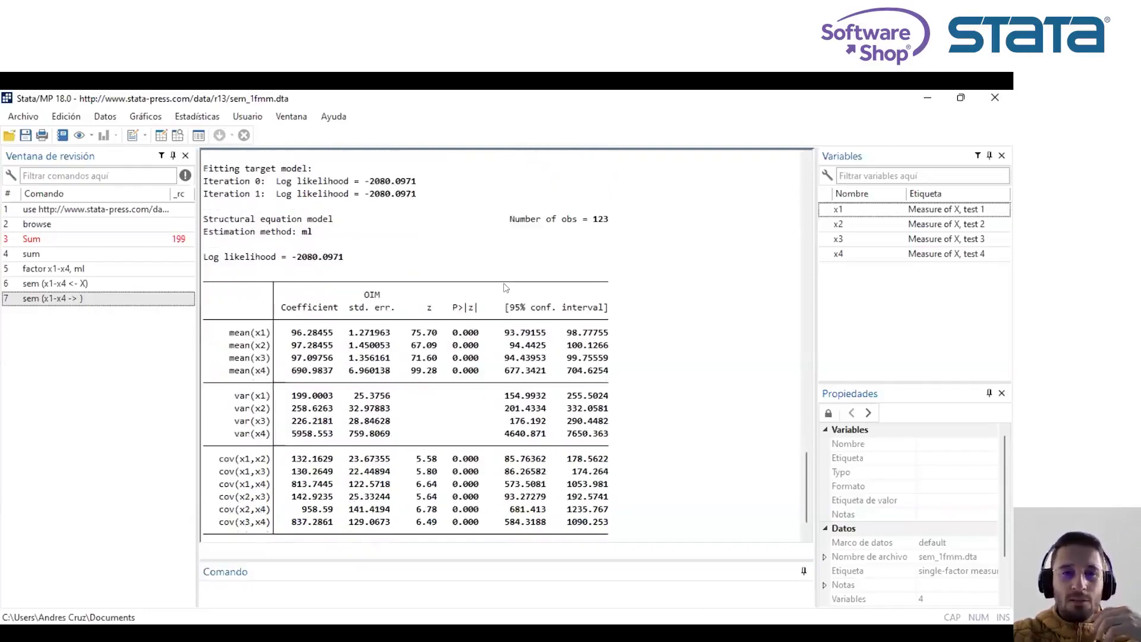
pyautogui.moveTo(325, 238); pyautogui.dragTo(272, 236)
pyautogui.scroll(-1, 334, 276)
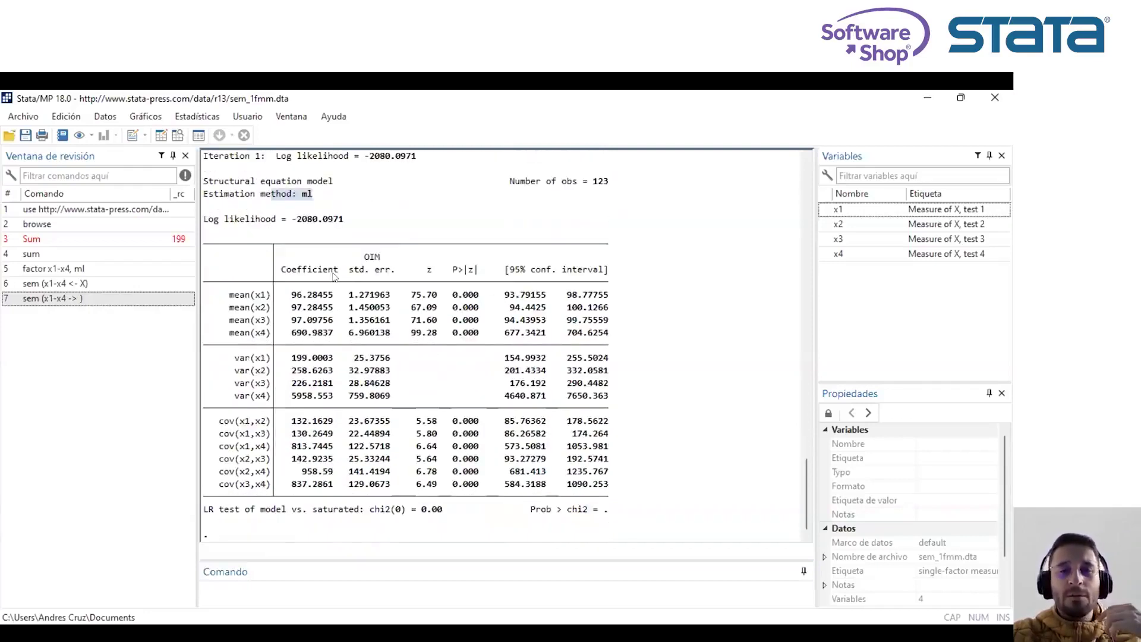
# Compare the mean(x1) to mean(x4) coefficients with the _cons coefficients of the earlier measurement model, highlighting the x4 constant.
pyautogui.moveTo(287, 295); pyautogui.dragTo(335, 298)
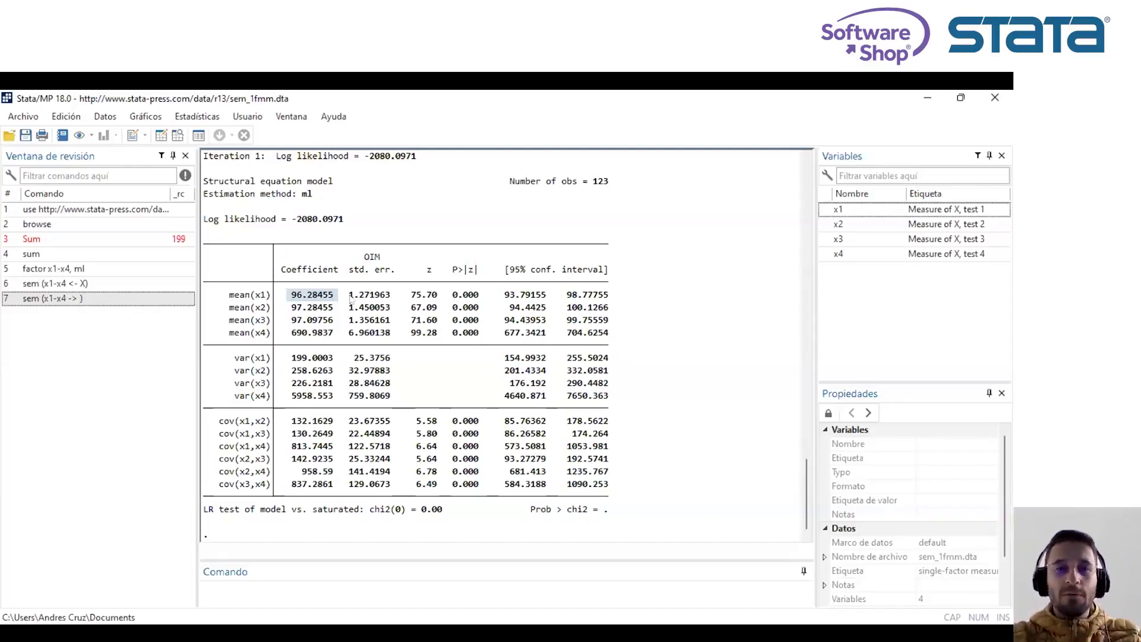
pyautogui.click(305, 314)
pyautogui.moveTo(337, 333); pyautogui.dragTo(289, 298)
pyautogui.click(289, 297)
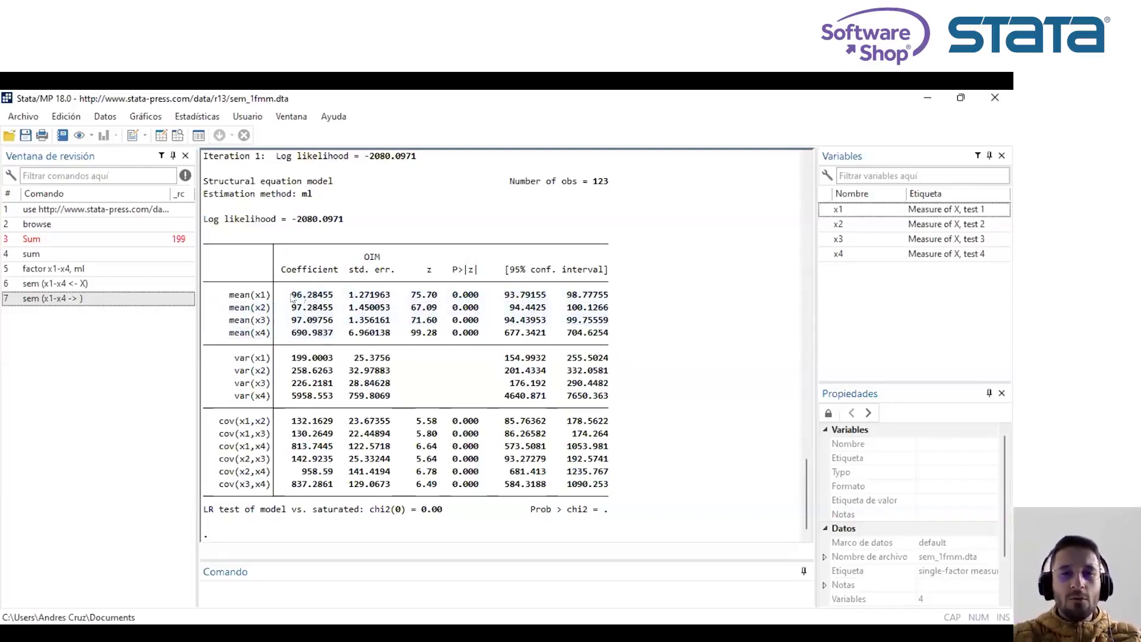
pyautogui.scroll(10, 310, 302)
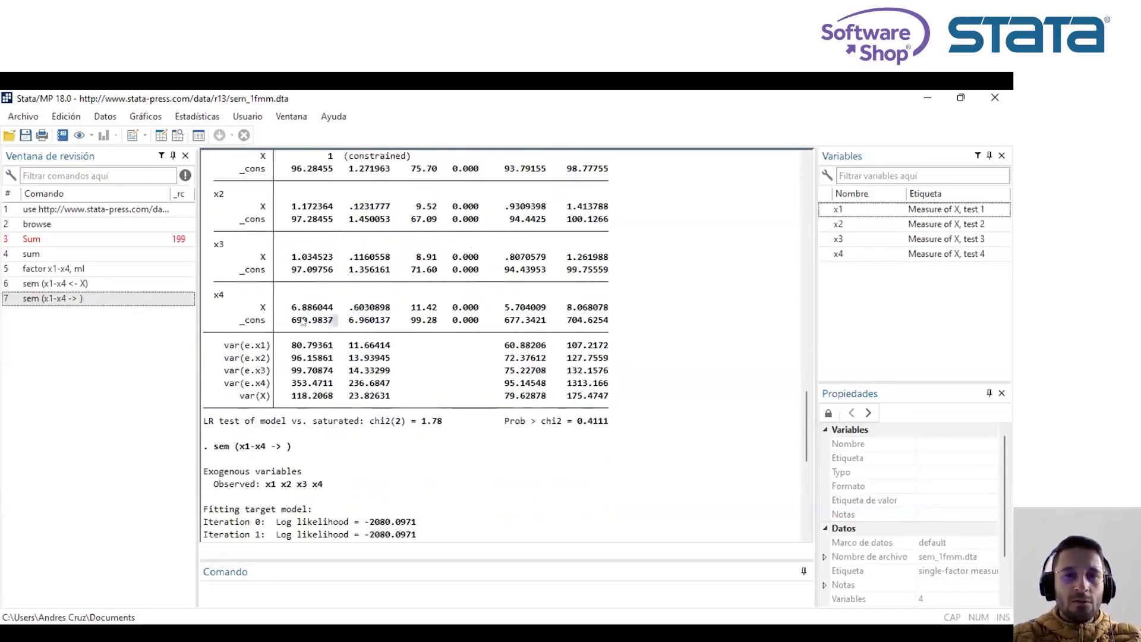
pyautogui.moveTo(336, 326); pyautogui.dragTo(289, 321)
pyautogui.scroll(-8, 328, 302)
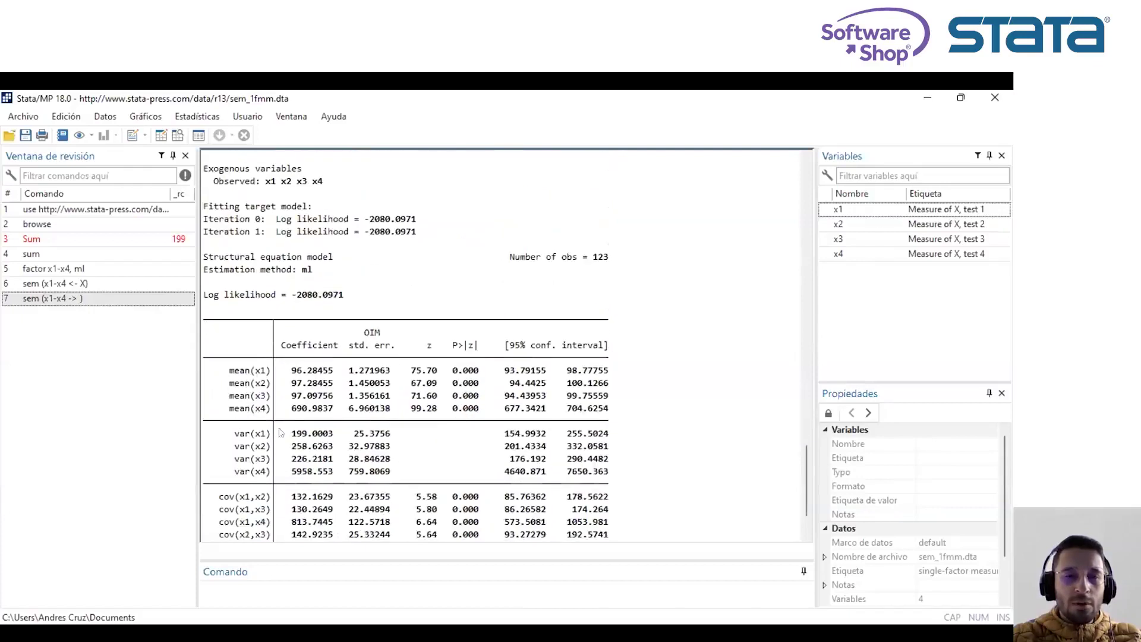
# Examine the mean, variance and covariance blocks of the new sem table, marking the estimates in each block.
pyautogui.moveTo(229, 369); pyautogui.dragTo(338, 409)
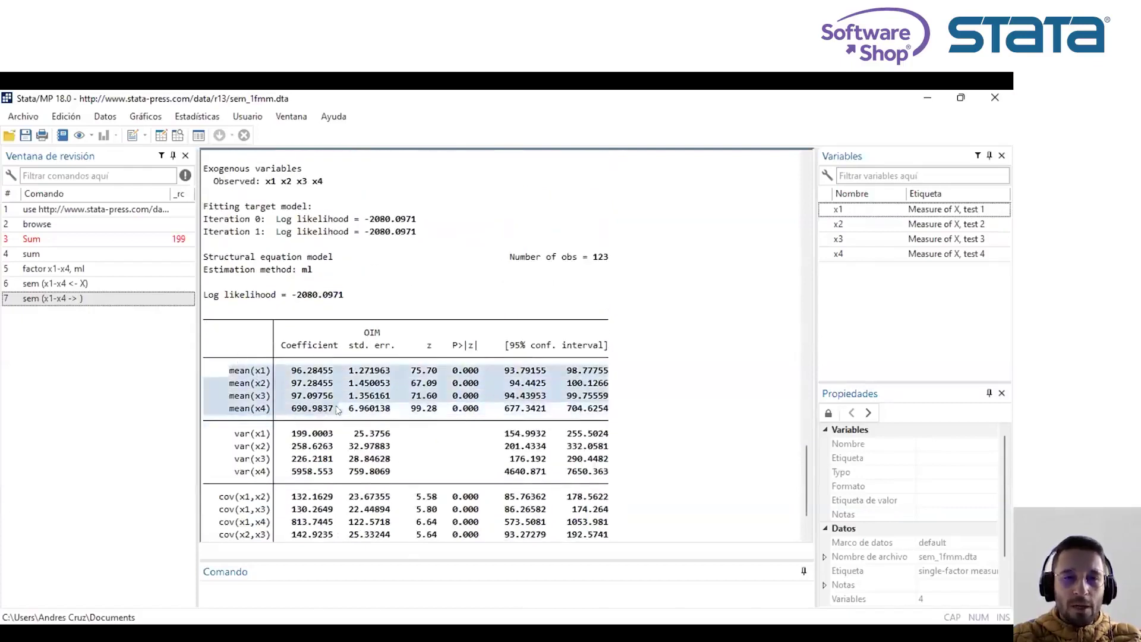
pyautogui.click(323, 381)
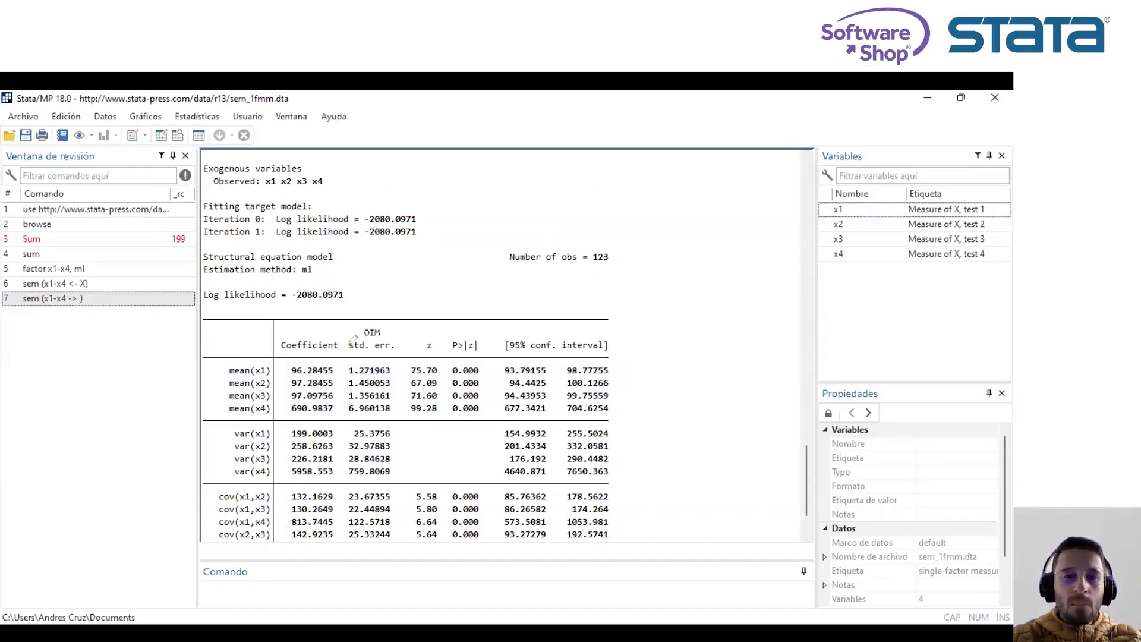
pyautogui.moveTo(265, 395)
pyautogui.mouseDown()
pyautogui.moveTo(357, 380)
pyautogui.moveTo(295, 352)
pyautogui.moveTo(255, 431)
pyautogui.moveTo(274, 356)
pyautogui.mouseUp()
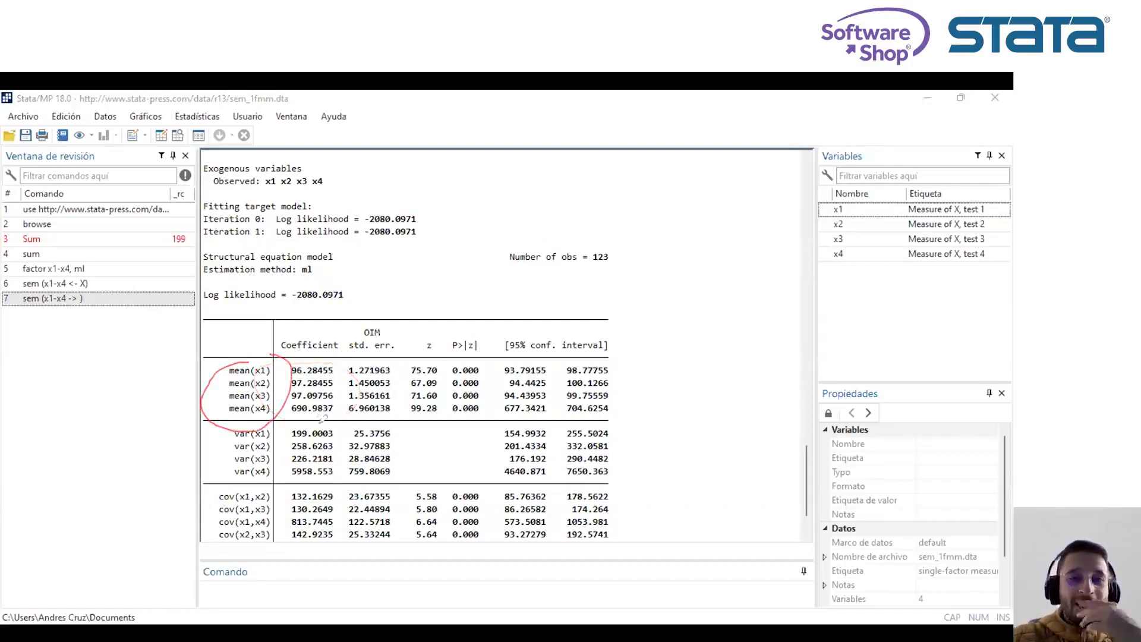
pyautogui.moveTo(330, 426)
pyautogui.mouseDown()
pyautogui.moveTo(268, 427)
pyautogui.moveTo(295, 438)
pyautogui.moveTo(340, 429)
pyautogui.moveTo(332, 416)
pyautogui.moveTo(280, 447)
pyautogui.moveTo(333, 429)
pyautogui.mouseUp()
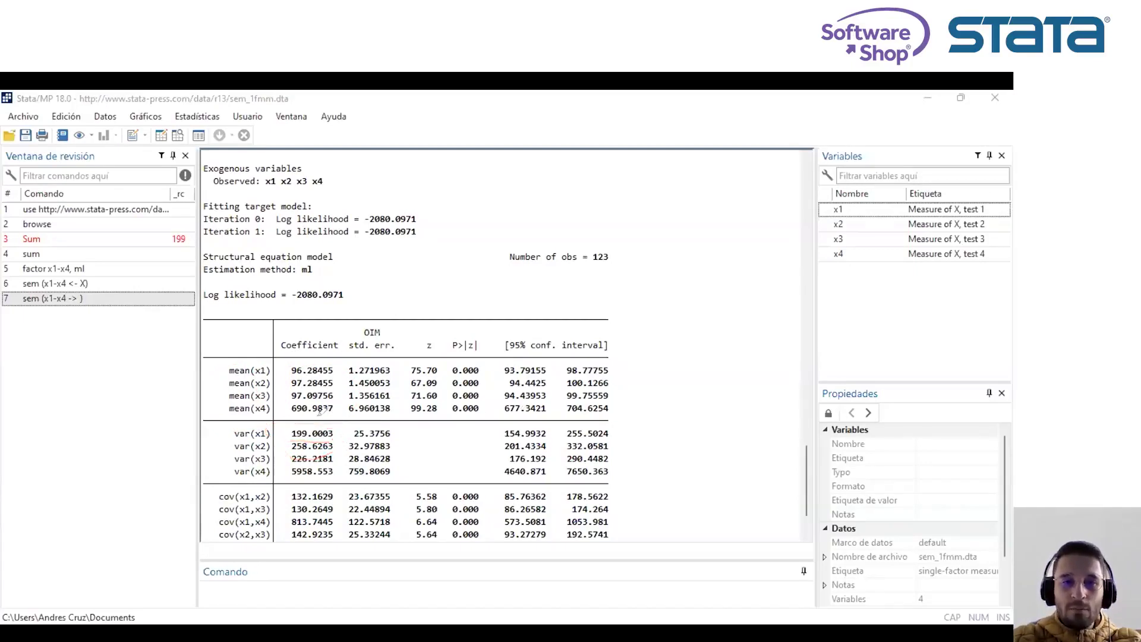
pyautogui.moveTo(327, 421)
pyautogui.mouseDown()
pyautogui.moveTo(278, 464)
pyautogui.moveTo(364, 443)
pyautogui.moveTo(325, 420)
pyautogui.mouseUp()
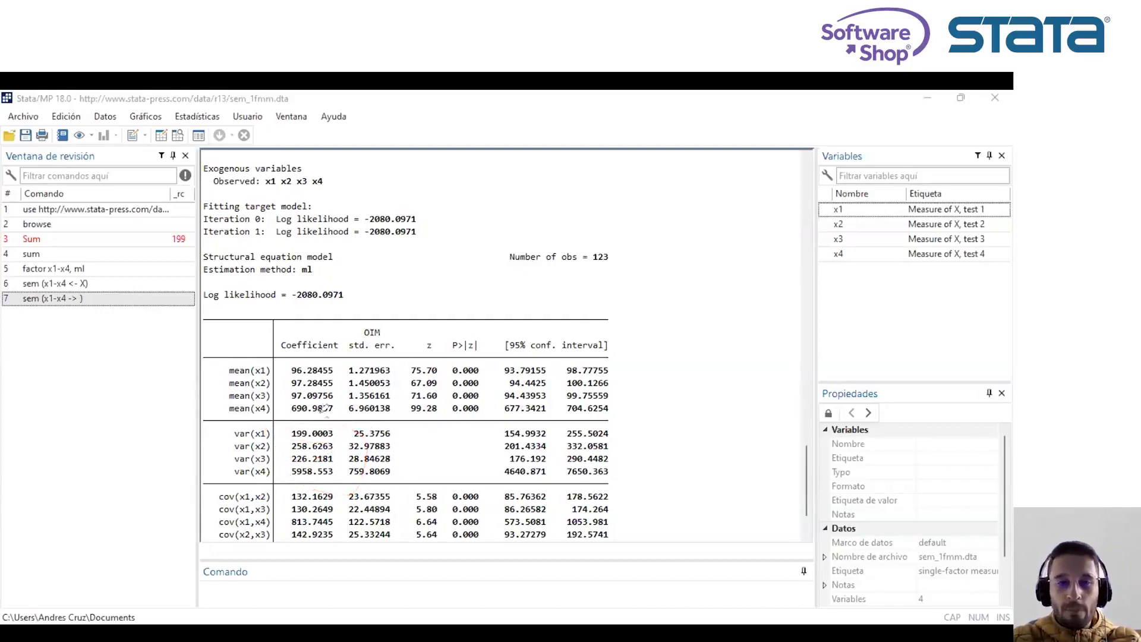
pyautogui.moveTo(327, 487)
pyautogui.mouseDown()
pyautogui.moveTo(290, 486)
pyautogui.moveTo(315, 557)
pyautogui.moveTo(330, 482)
pyautogui.mouseUp()
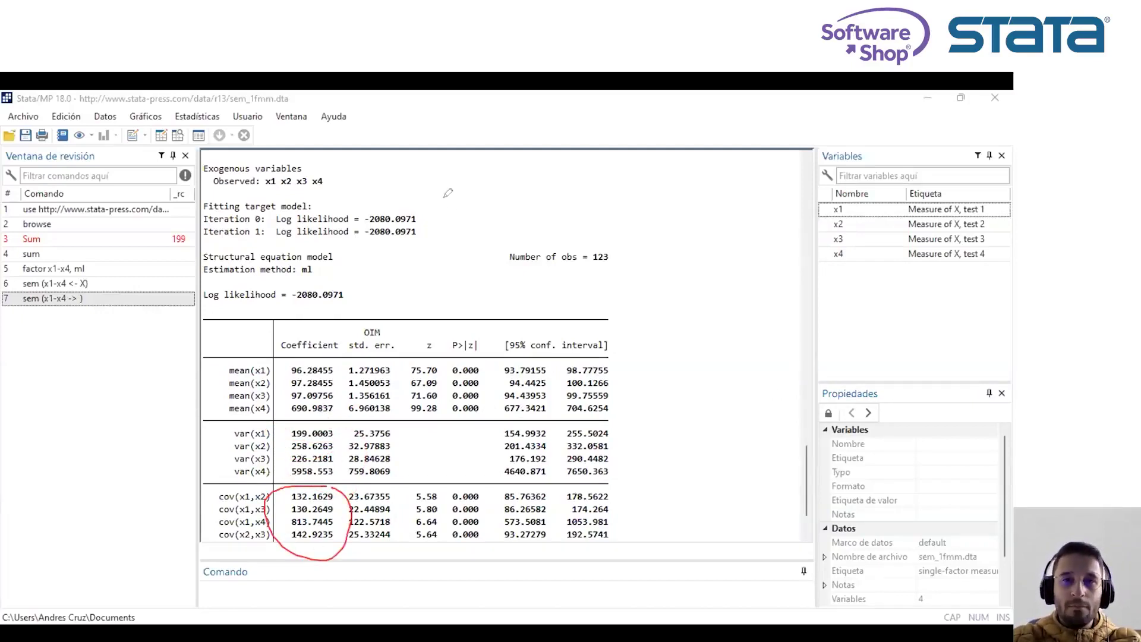
# Compare the observed-variables model with the earlier sem (x1-x4 <- X) output, highlighting its latent exogenous variable X.
pyautogui.scroll(-2, 680, 311)
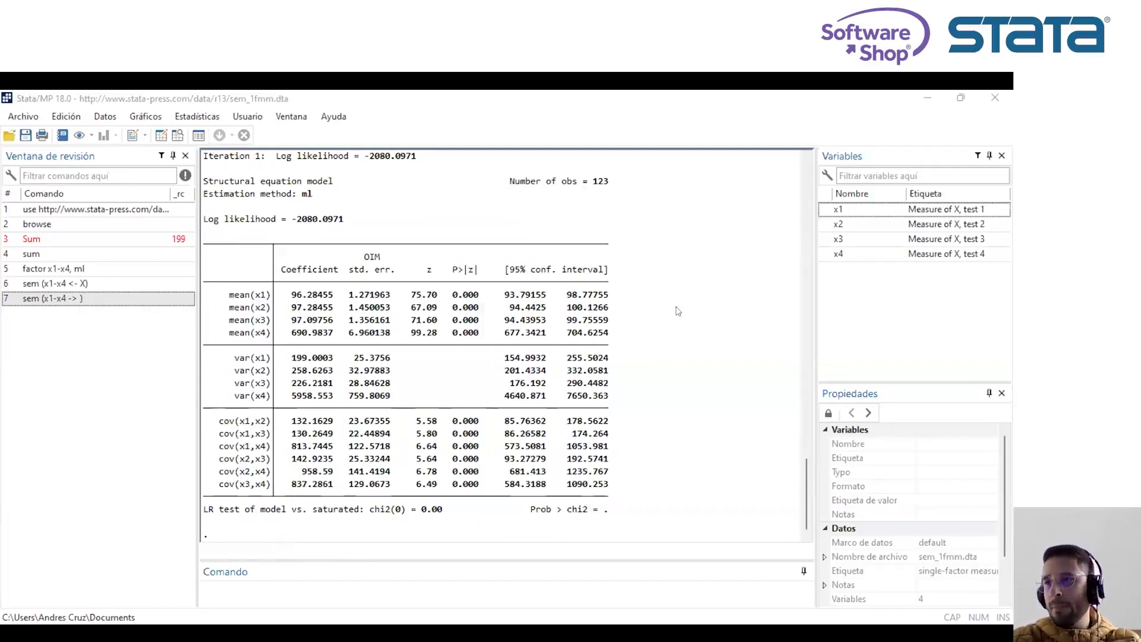
pyautogui.scroll(1, 330, 333)
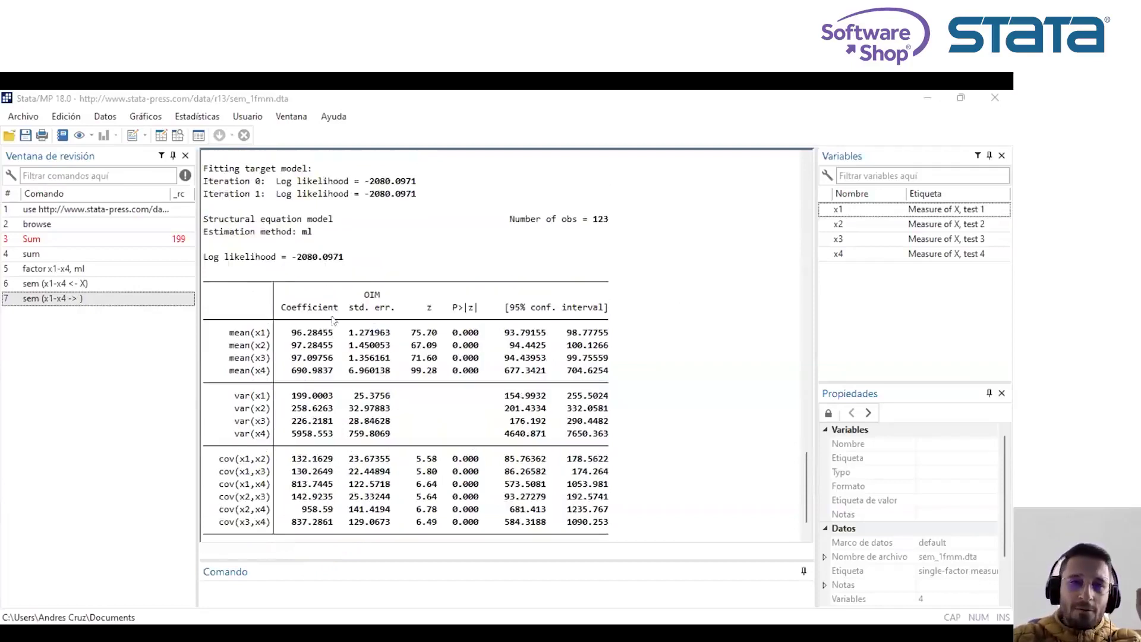
pyautogui.scroll(-1, 327, 268)
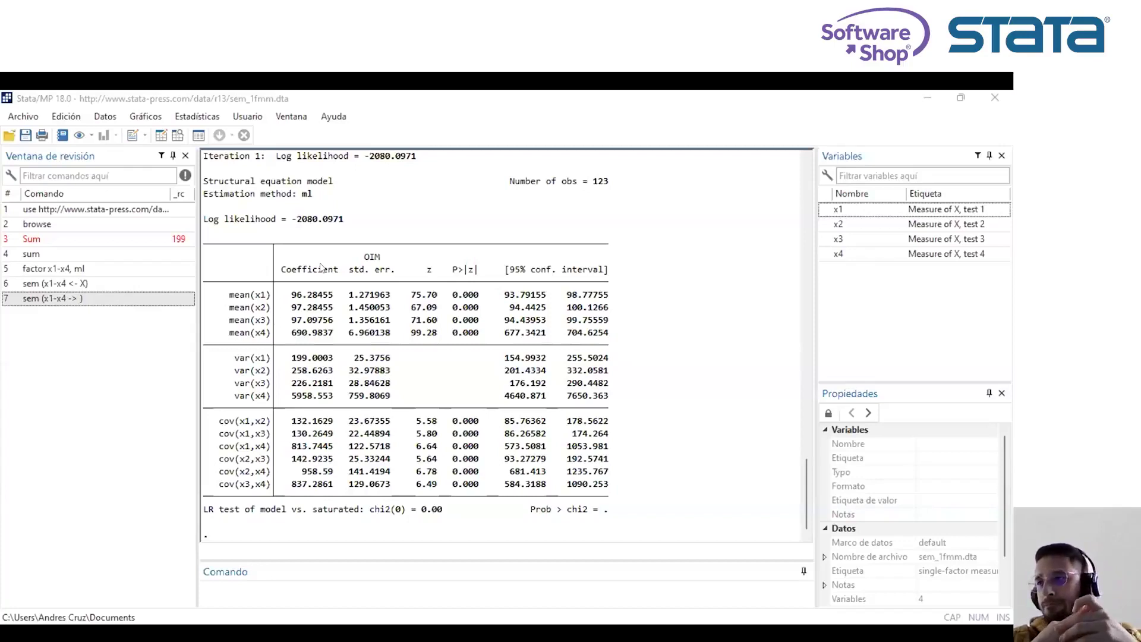
pyautogui.scroll(15, 321, 267)
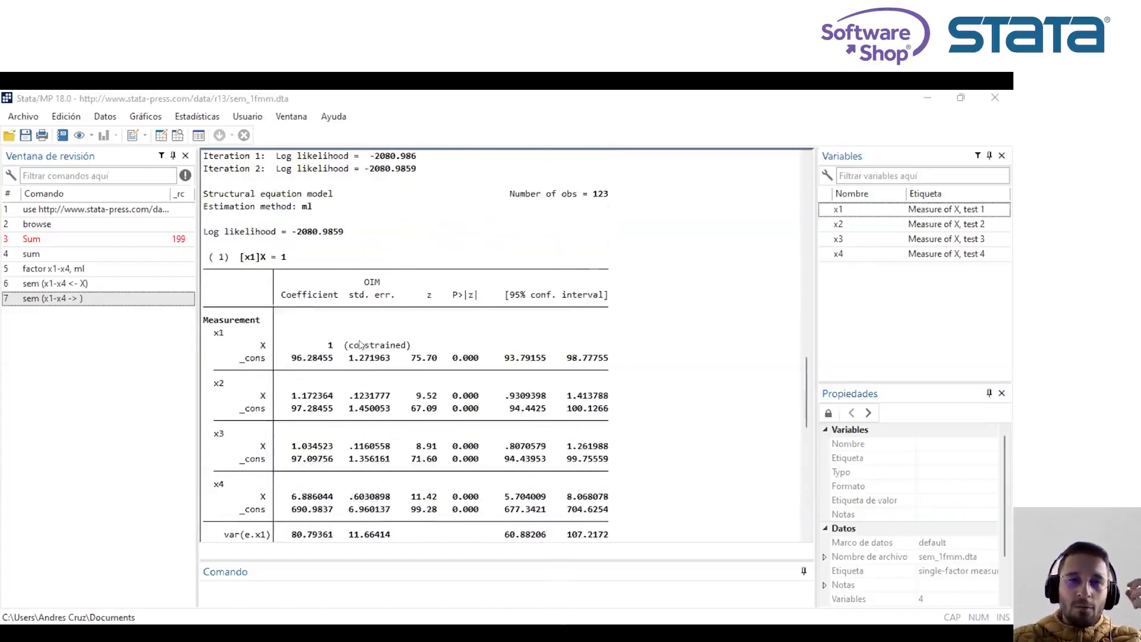
pyautogui.scroll(4, 360, 345)
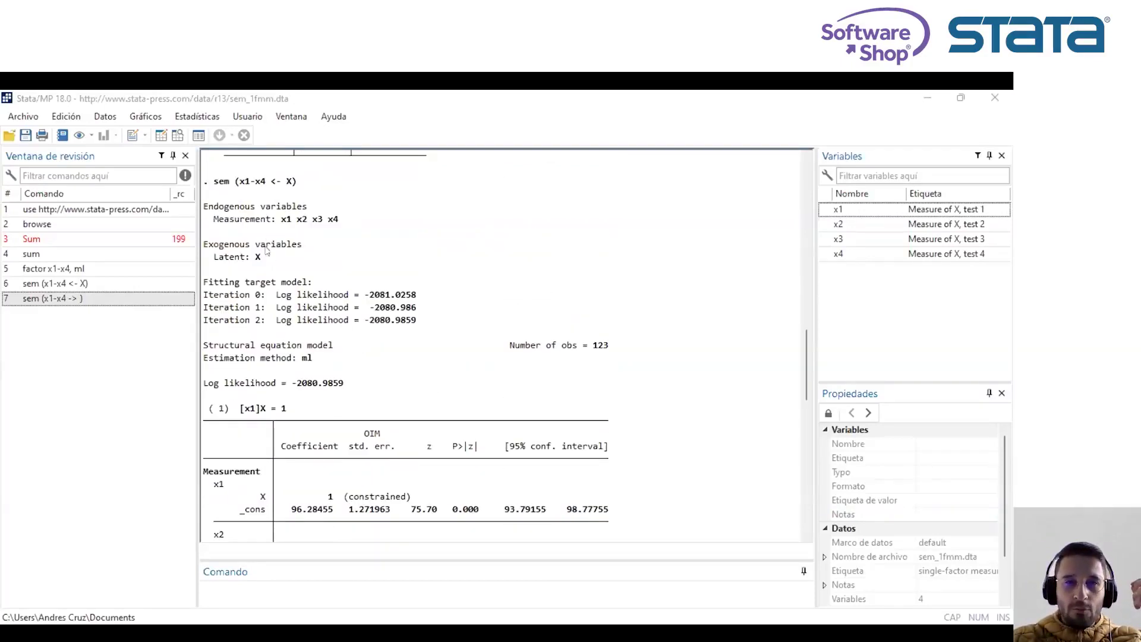
pyautogui.click(256, 260)
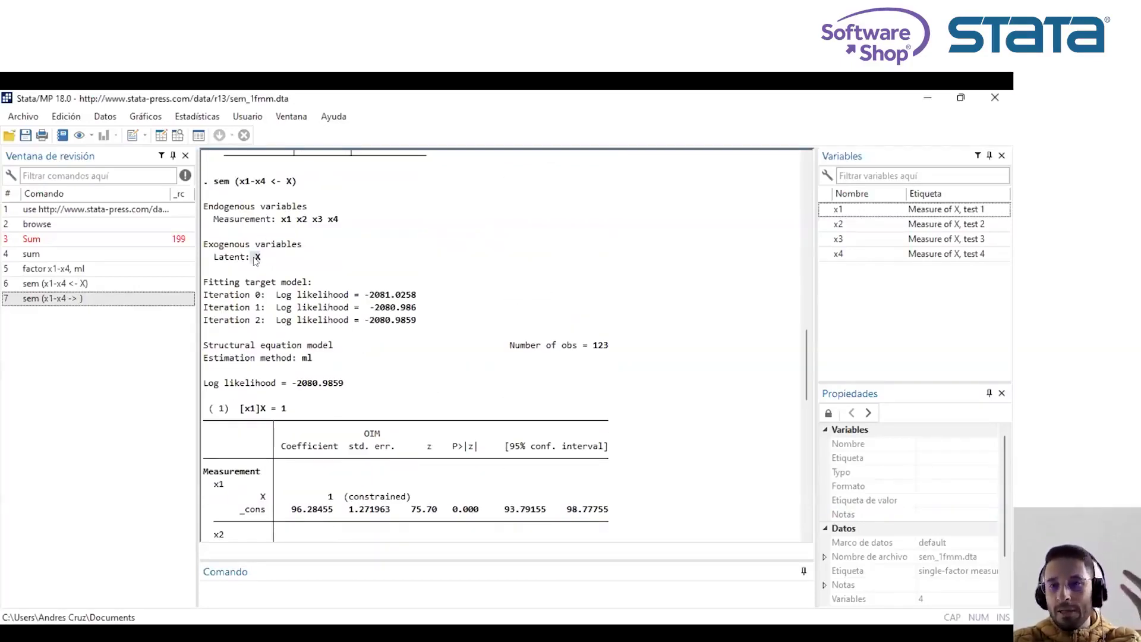
pyautogui.scroll(-7, 419, 286)
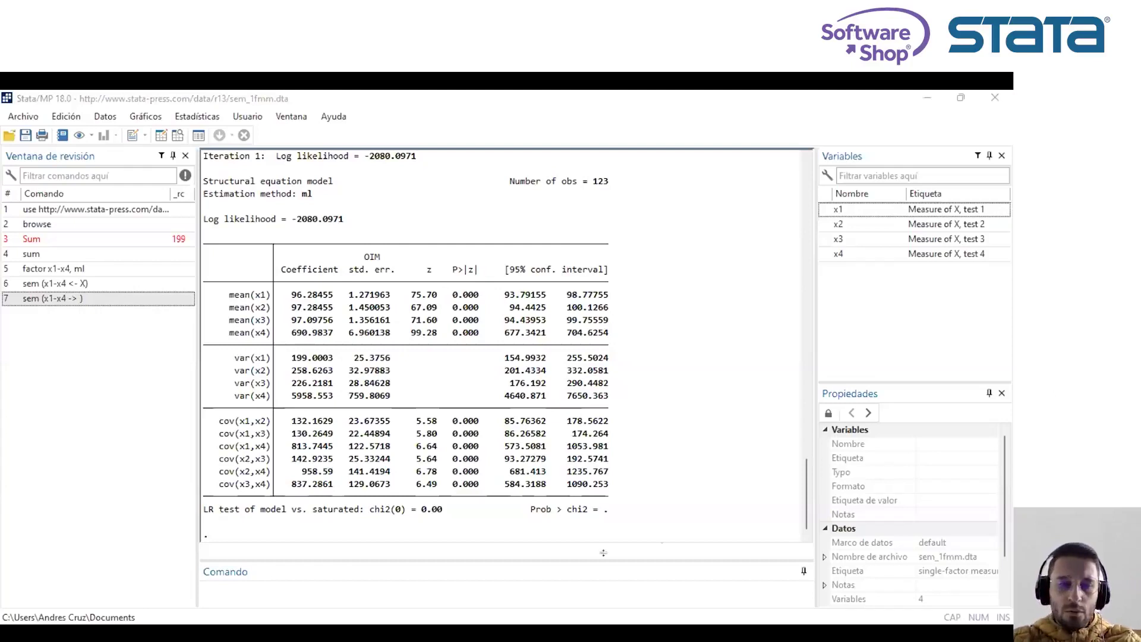
# Run the command correlate, covariance to produce the covariance matrix of x1 to x4.
pyautogui.click(459, 572)
pyautogui.write('correlate, covariance')
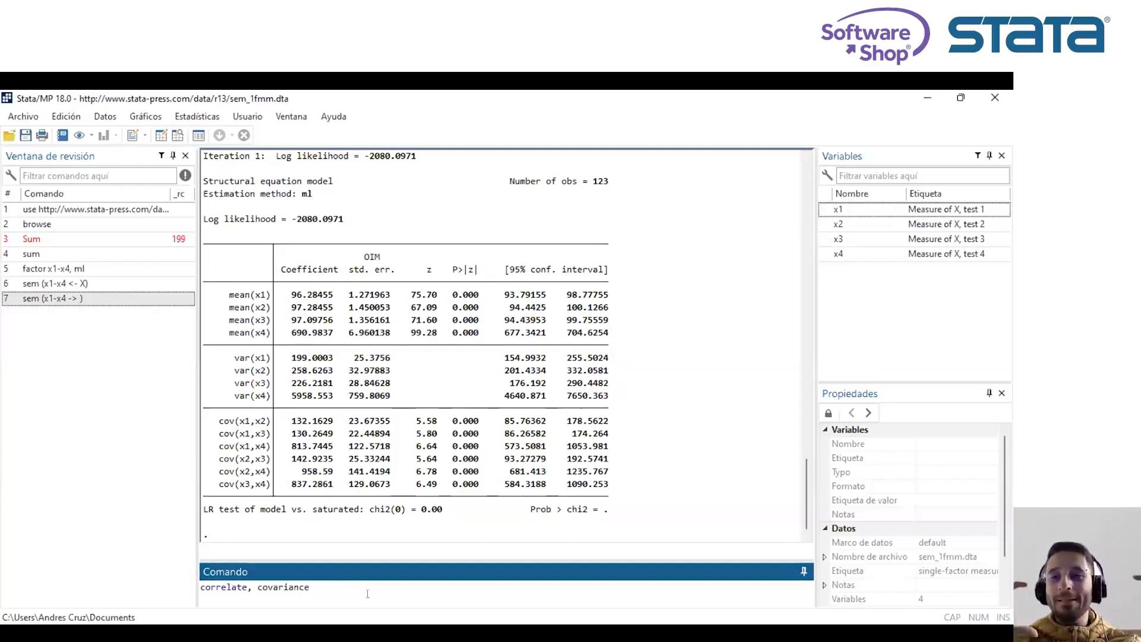
pyautogui.press('Return')
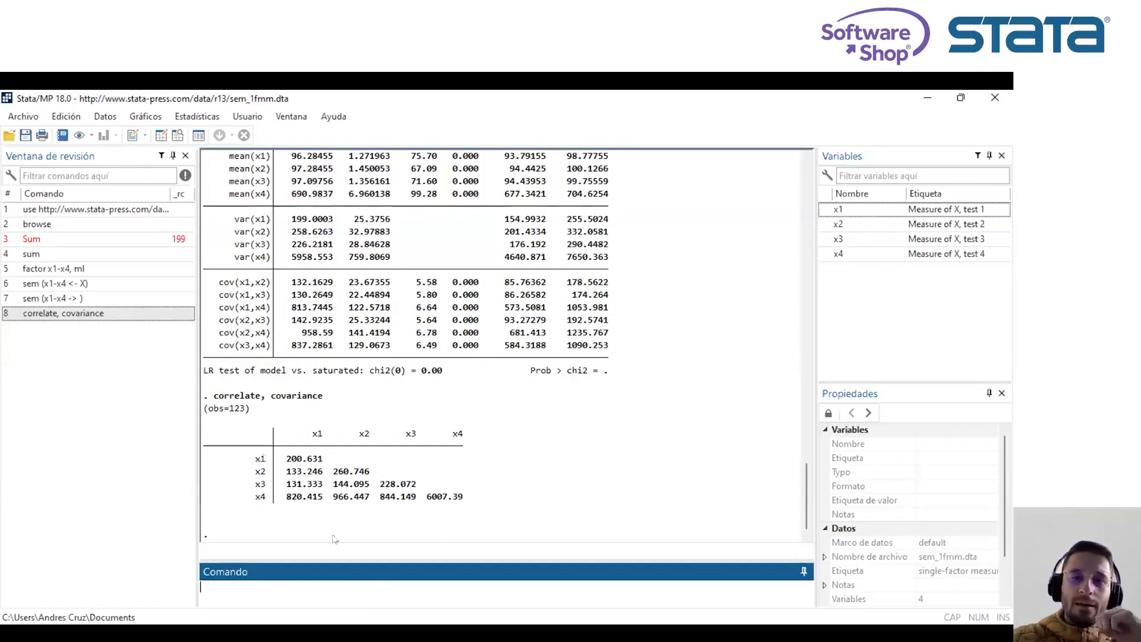
# Compare the x1 and x2 variances in the covariance matrix with var(x1) and var(x2) in the sem table, marking each pair.
pyautogui.moveTo(214, 395); pyautogui.dragTo(324, 395)
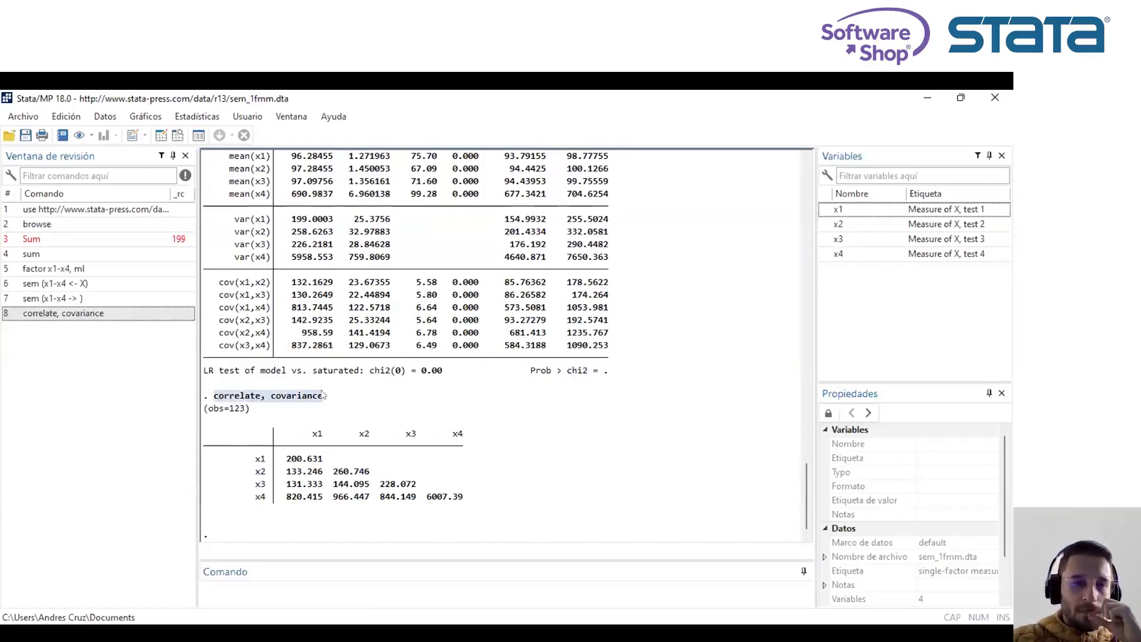
pyautogui.click(324, 395)
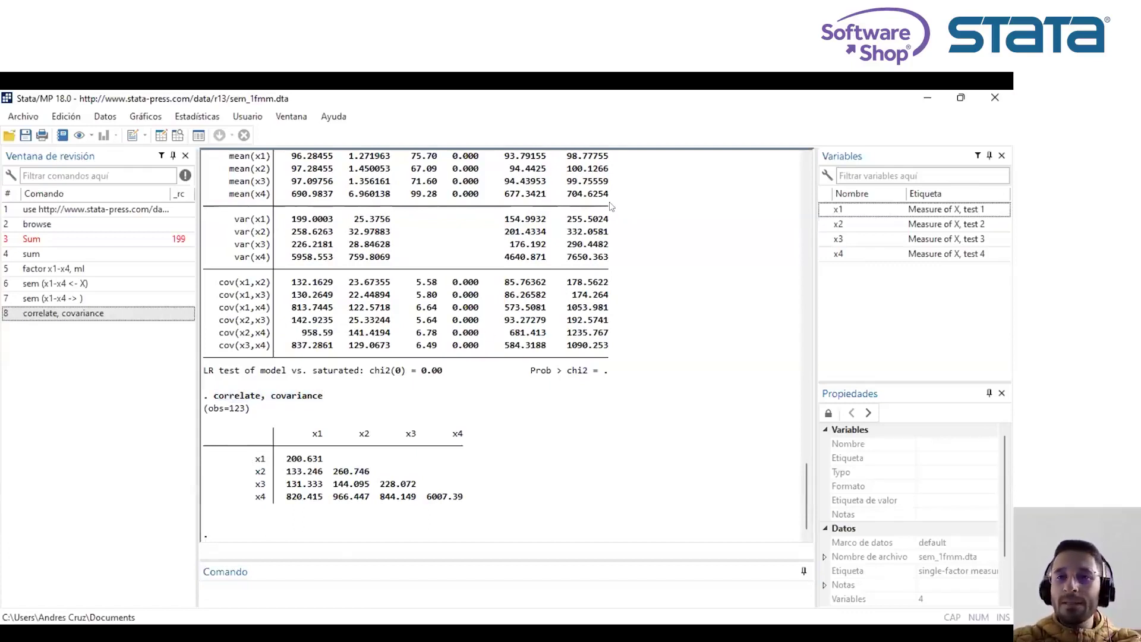
pyautogui.hotkey('ctrl', '2')
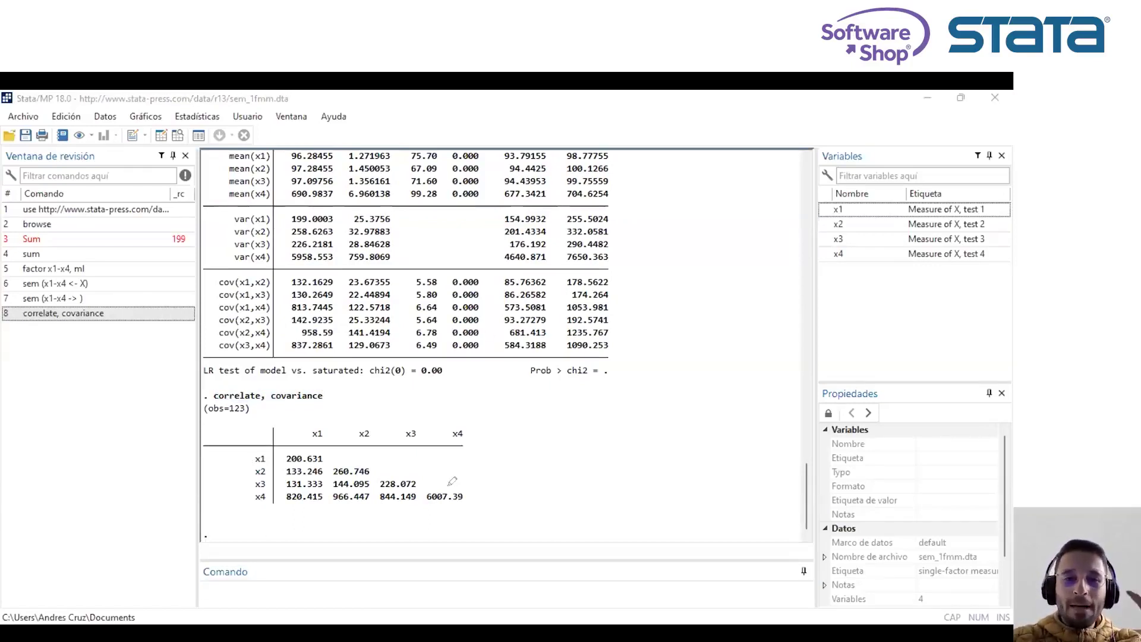
pyautogui.moveTo(316, 452)
pyautogui.mouseDown()
pyautogui.moveTo(275, 462)
pyautogui.moveTo(324, 466)
pyautogui.moveTo(325, 450)
pyautogui.mouseUp()
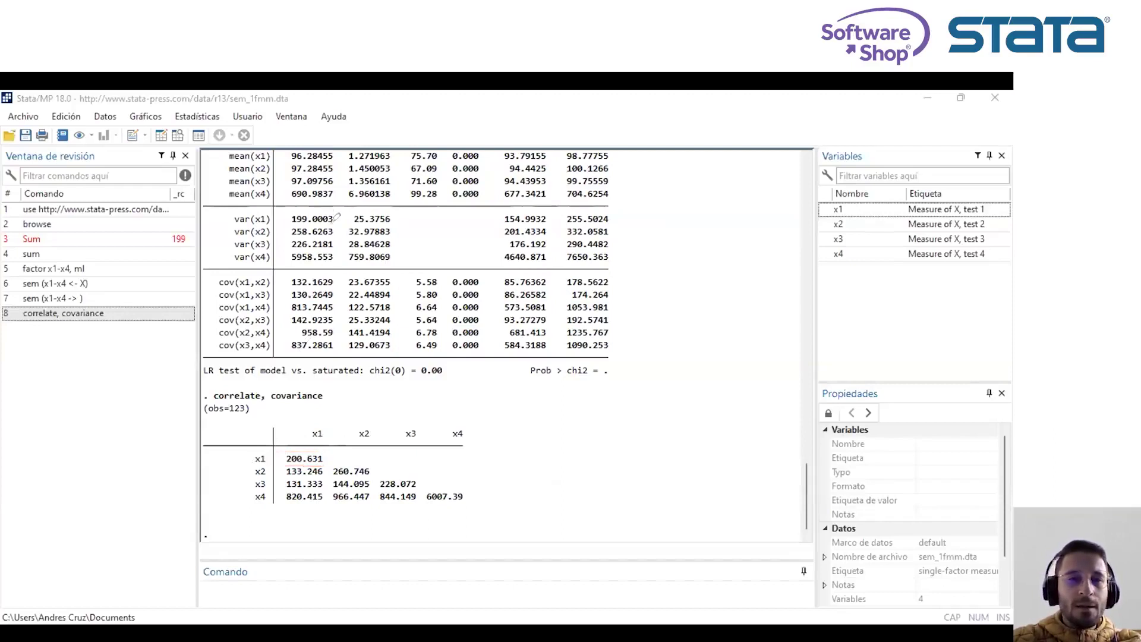
pyautogui.moveTo(333, 211)
pyautogui.mouseDown()
pyautogui.moveTo(280, 214)
pyautogui.moveTo(301, 225)
pyautogui.moveTo(342, 209)
pyautogui.moveTo(334, 204)
pyautogui.mouseUp()
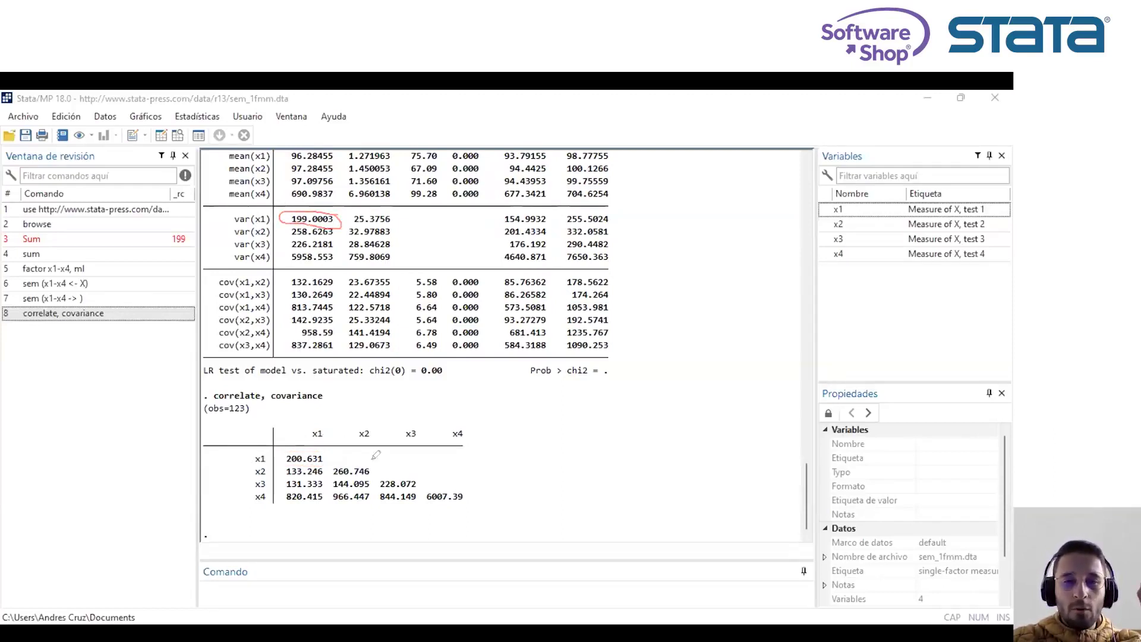
pyautogui.moveTo(375, 465)
pyautogui.mouseDown()
pyautogui.moveTo(327, 473)
pyautogui.moveTo(379, 466)
pyautogui.mouseUp()
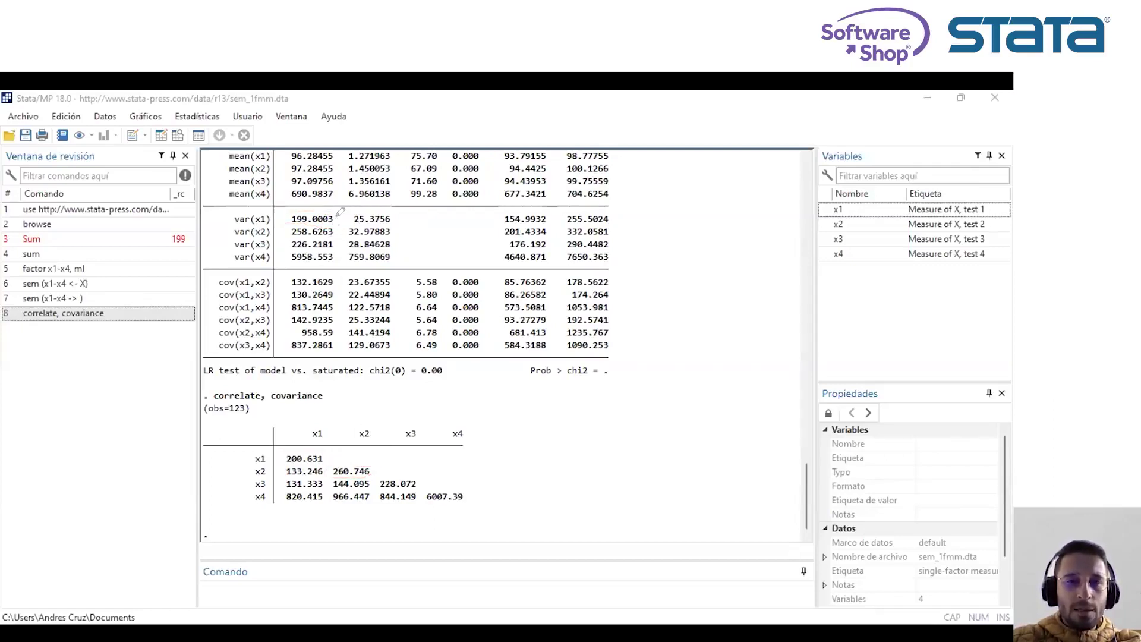
pyautogui.moveTo(340, 225)
pyautogui.mouseDown()
pyautogui.moveTo(287, 224)
pyautogui.moveTo(291, 237)
pyautogui.moveTo(339, 226)
pyautogui.mouseUp()
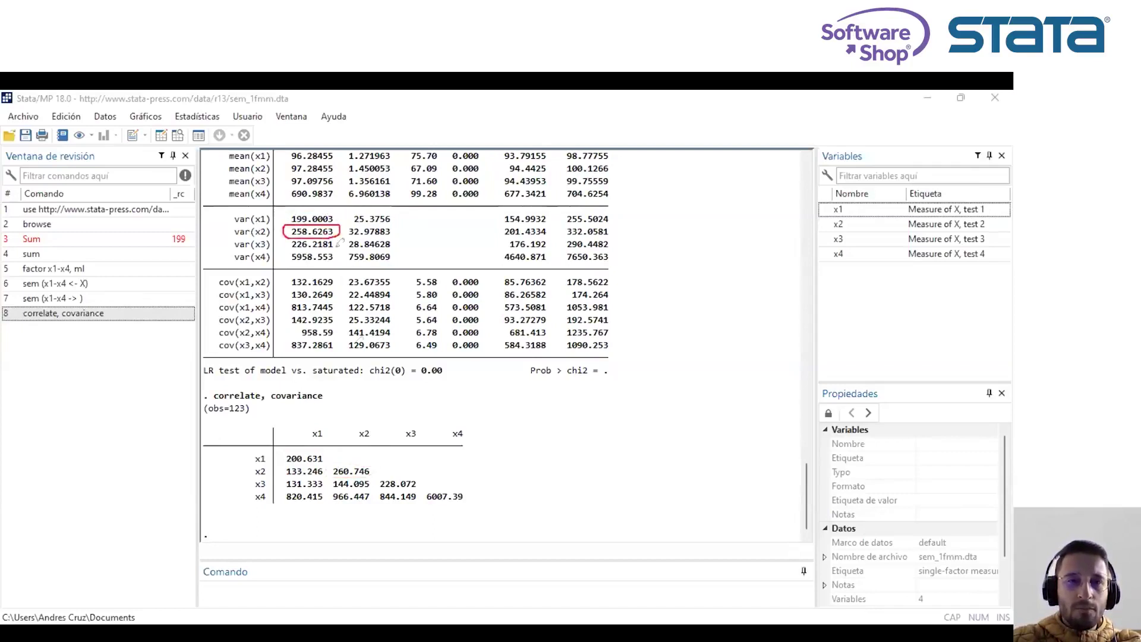
# Compare the x3 variance and the x1-x2 and x1-x3 covariances between the correlate matrix and the sem table, marking each pair.
pyautogui.moveTo(418, 478)
pyautogui.mouseDown()
pyautogui.moveTo(379, 486)
pyautogui.moveTo(423, 480)
pyautogui.moveTo(414, 474)
pyautogui.mouseUp()
pyautogui.moveTo(343, 239)
pyautogui.mouseDown()
pyautogui.moveTo(289, 245)
pyautogui.moveTo(325, 255)
pyautogui.moveTo(286, 278)
pyautogui.moveTo(325, 289)
pyautogui.moveTo(339, 274)
pyautogui.mouseUp()
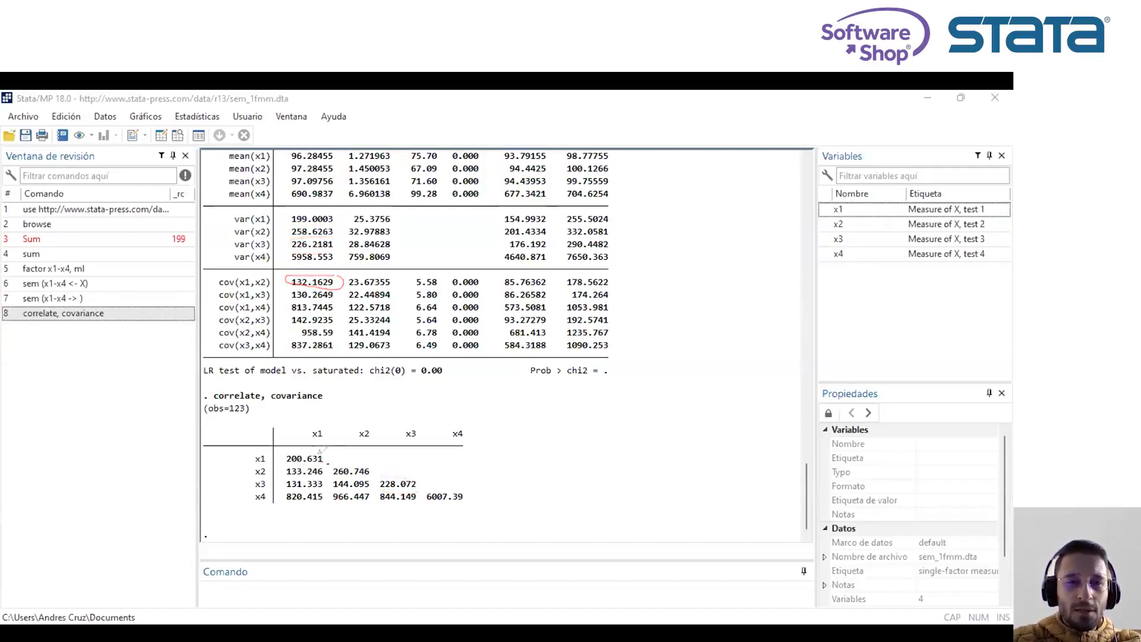
pyautogui.moveTo(329, 461)
pyautogui.mouseDown()
pyautogui.moveTo(283, 467)
pyautogui.moveTo(308, 478)
pyautogui.moveTo(330, 459)
pyautogui.mouseUp()
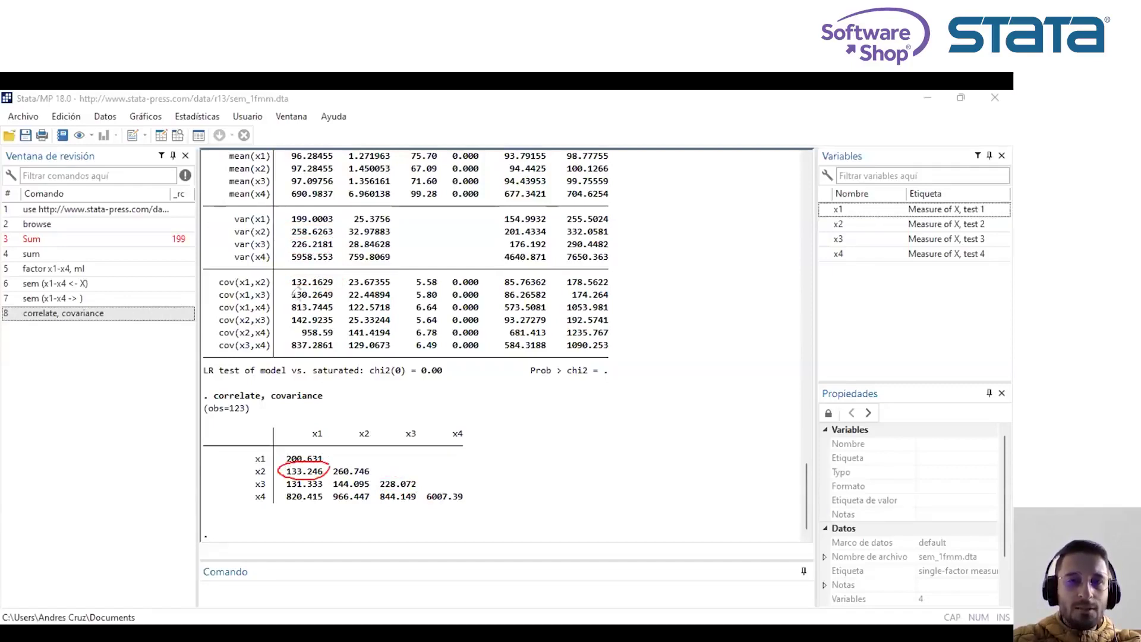
pyautogui.moveTo(336, 289)
pyautogui.mouseDown()
pyautogui.moveTo(285, 298)
pyautogui.moveTo(338, 290)
pyautogui.moveTo(332, 302)
pyautogui.mouseUp()
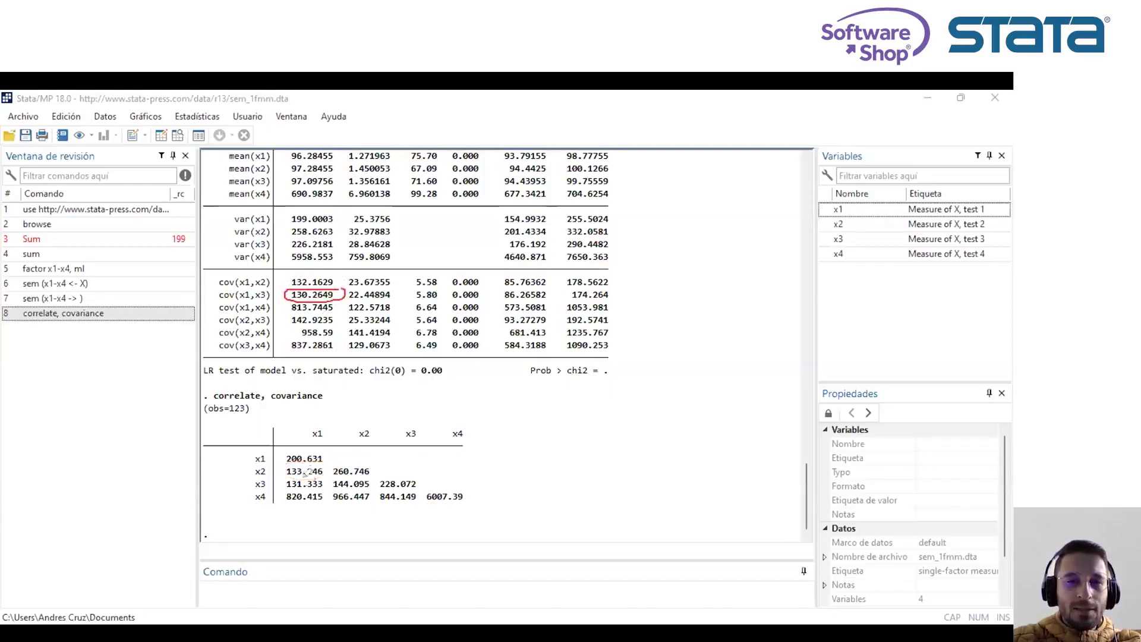
pyautogui.moveTo(323, 477)
pyautogui.mouseDown()
pyautogui.moveTo(286, 477)
pyautogui.moveTo(286, 491)
pyautogui.moveTo(341, 478)
pyautogui.moveTo(322, 475)
pyautogui.mouseUp()
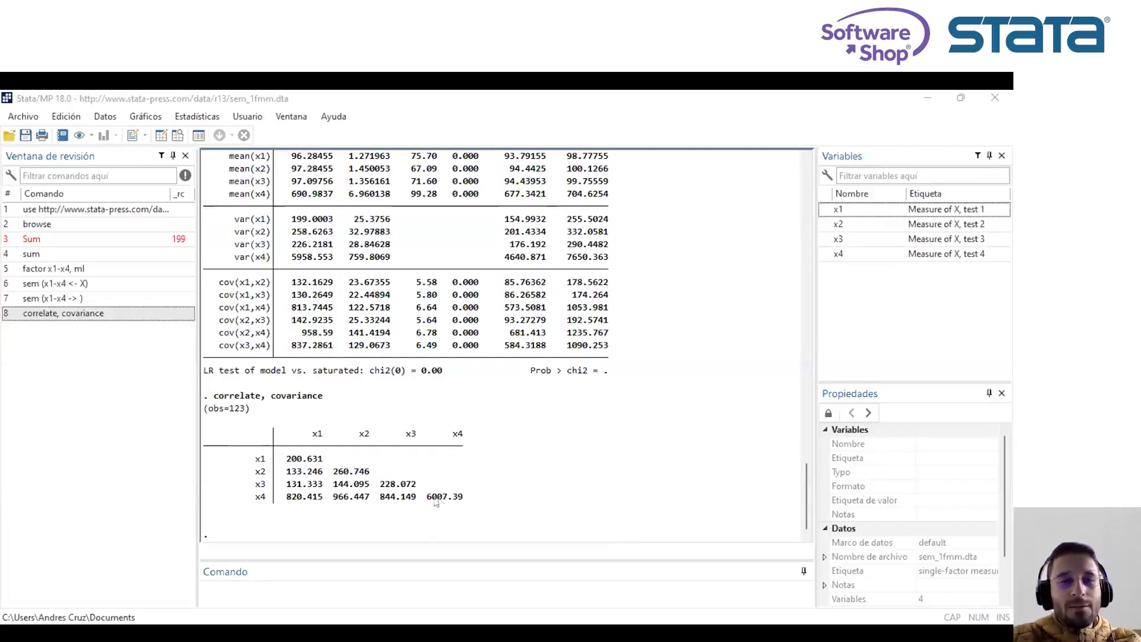
# Examine the covariance matrix against the sem (x1-x4 -> ) results, highlighting var(x1), cov(x1,x2) and checking the estimation method.
pyautogui.moveTo(466, 505); pyautogui.dragTo(288, 447)
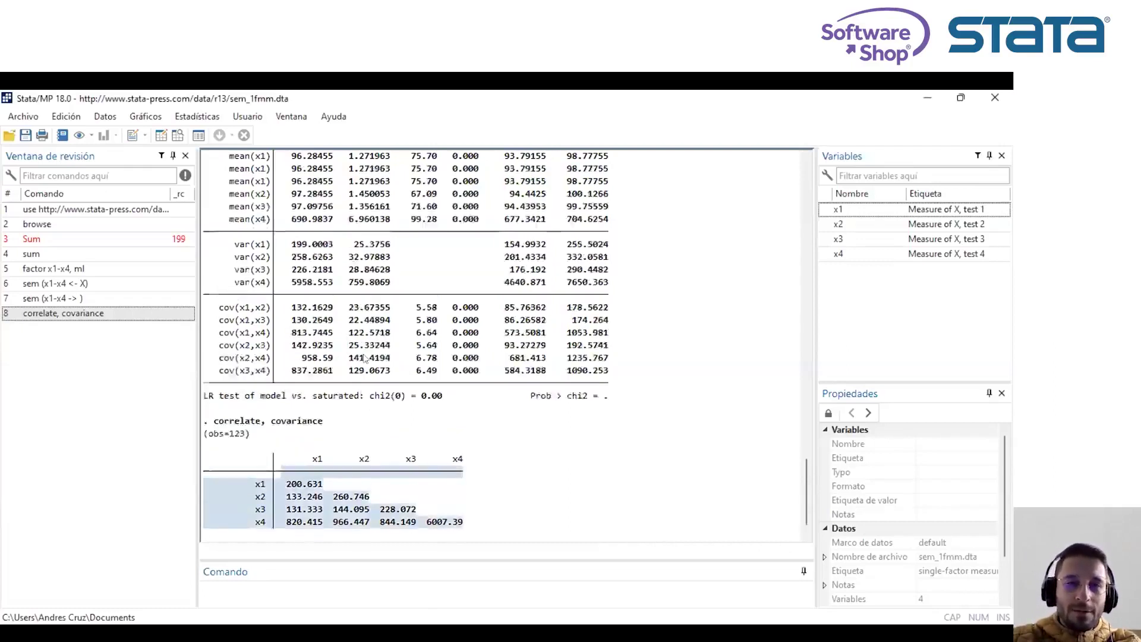
pyautogui.scroll(4, 364, 369)
pyautogui.moveTo(395, 500); pyautogui.dragTo(204, 251)
pyautogui.click(334, 462)
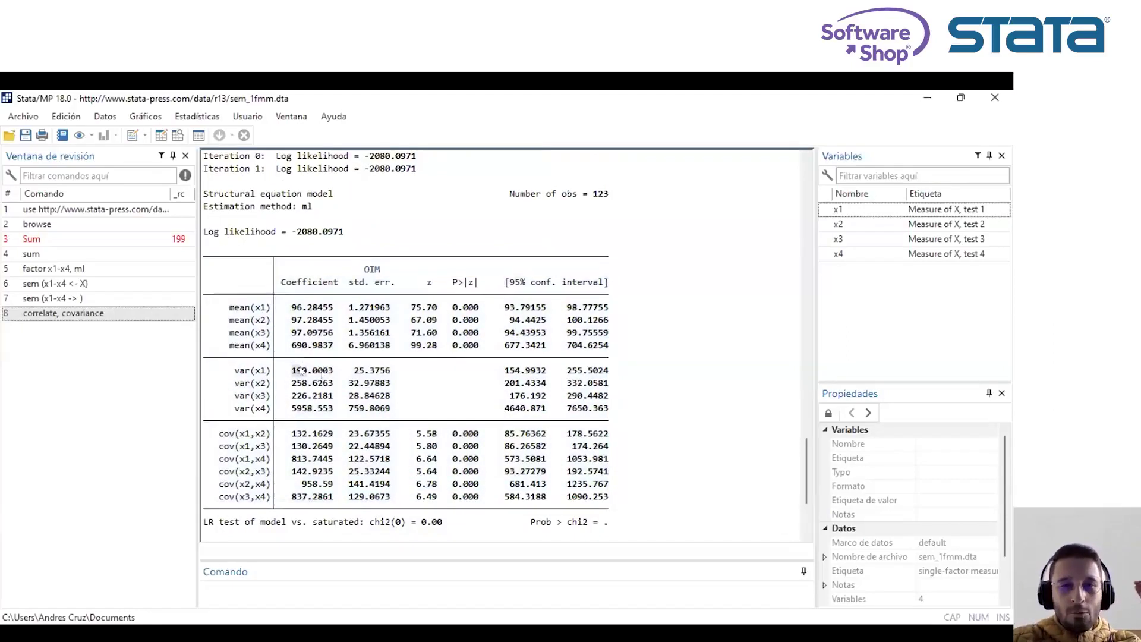
pyautogui.moveTo(290, 369); pyautogui.dragTo(331, 371)
pyautogui.moveTo(293, 432); pyautogui.dragTo(327, 440)
pyautogui.scroll(2, 326, 440)
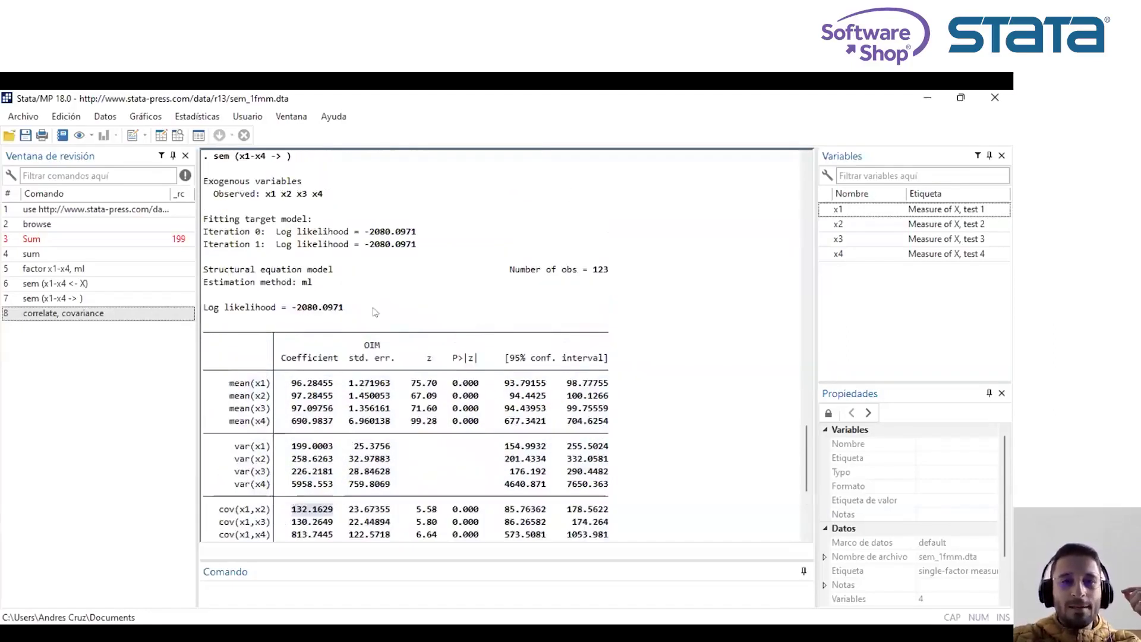
pyautogui.click(304, 284)
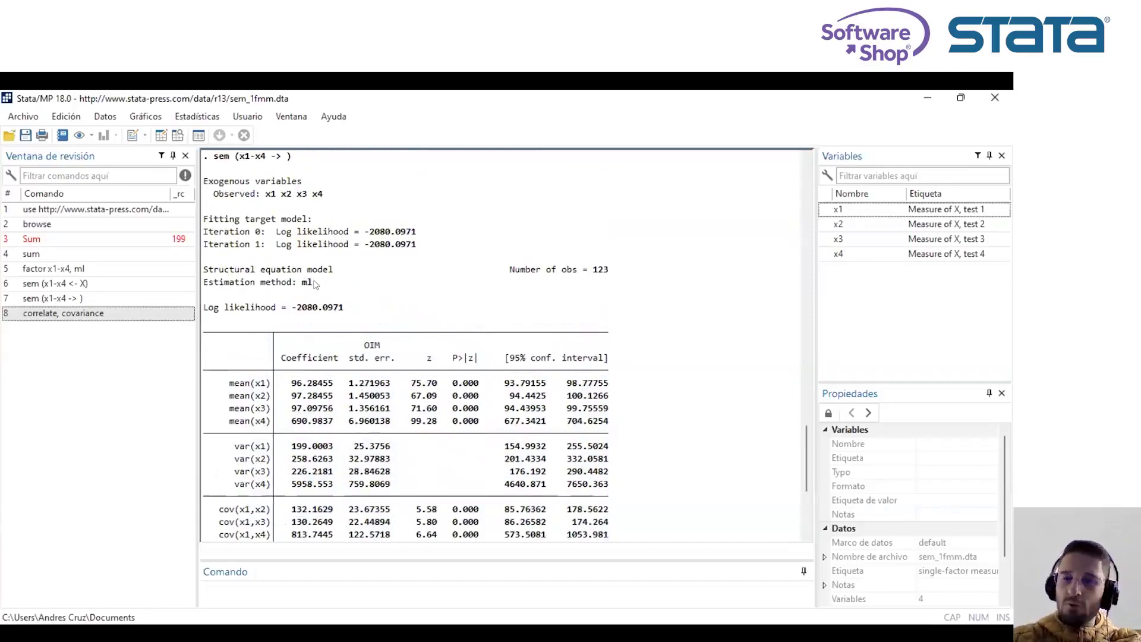
# Review the variance and covariance blocks of the sem table together with the full correlate matrix, highlighting each block.
pyautogui.scroll(-3, 315, 285)
pyautogui.scroll(-1, 326, 391)
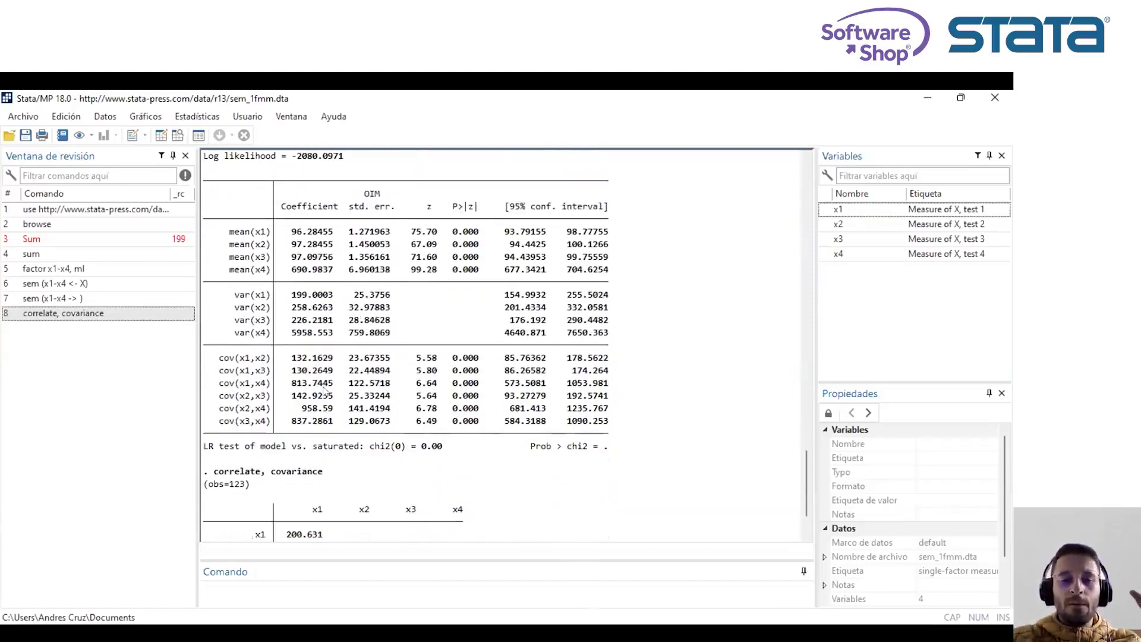
pyautogui.moveTo(304, 314); pyautogui.dragTo(300, 333)
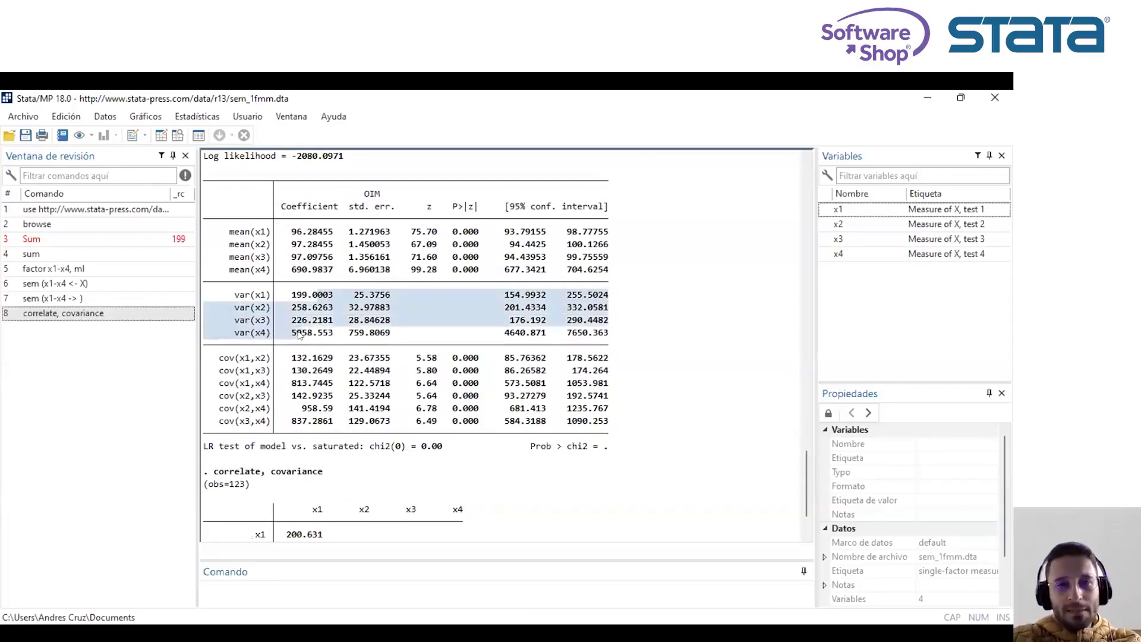
pyautogui.click(327, 373)
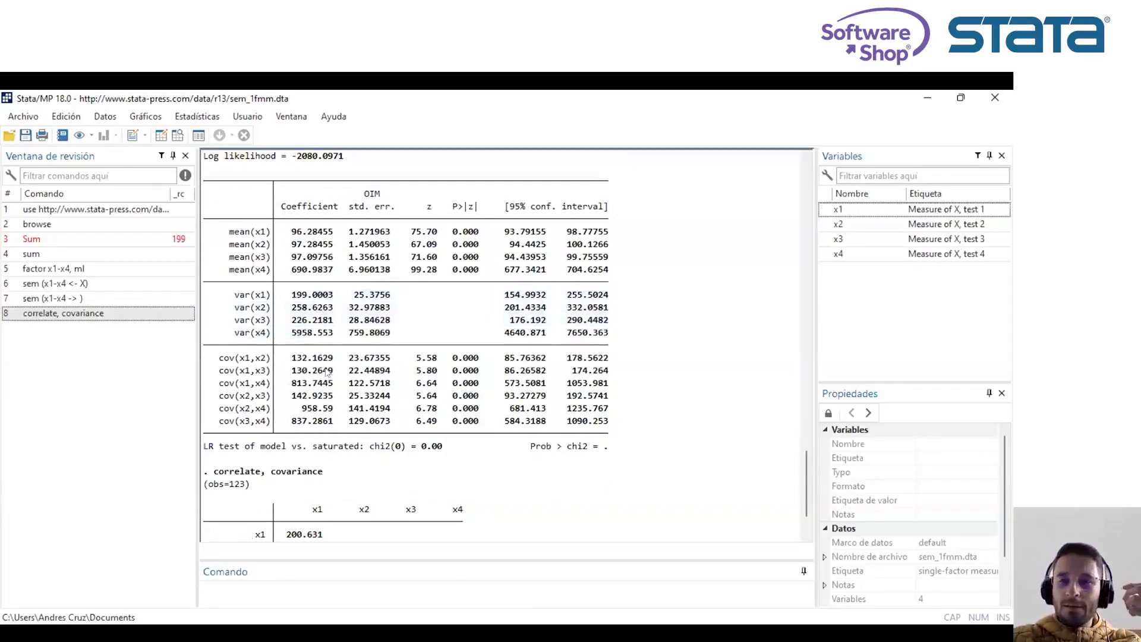
pyautogui.moveTo(336, 422); pyautogui.dragTo(289, 358)
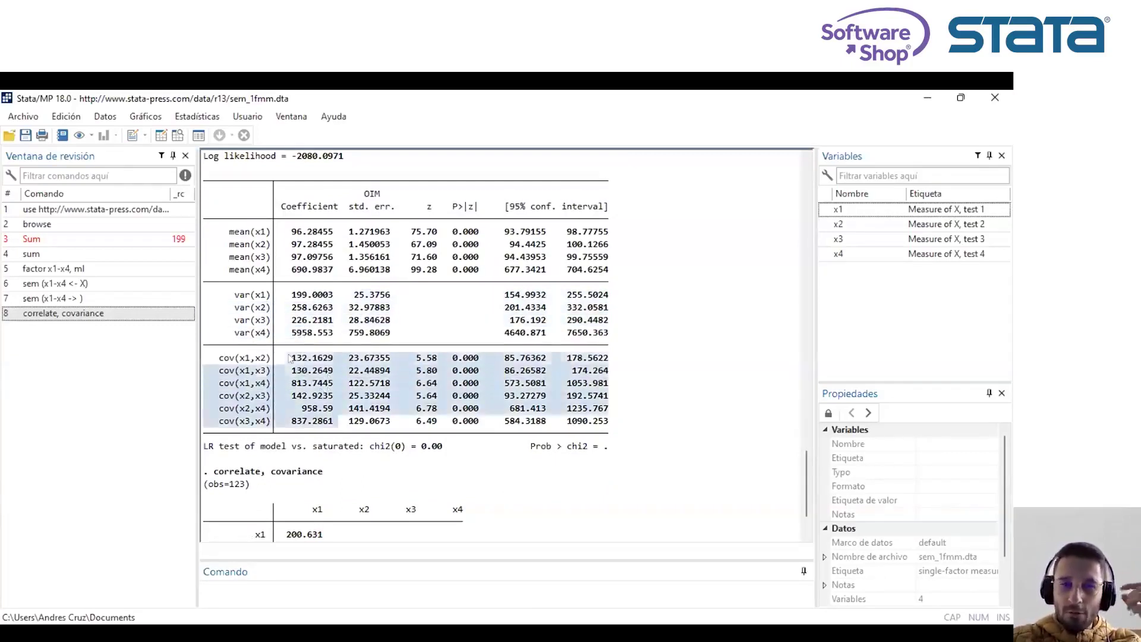
pyautogui.click(288, 357)
pyautogui.scroll(-2, 419, 491)
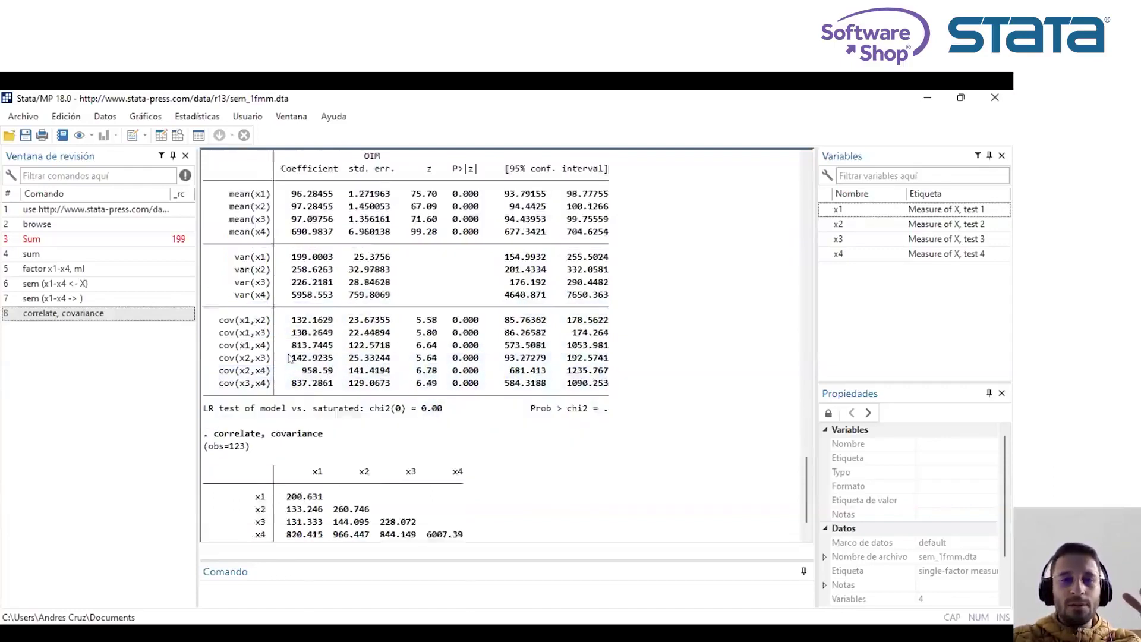
pyautogui.moveTo(465, 498); pyautogui.dragTo(282, 431)
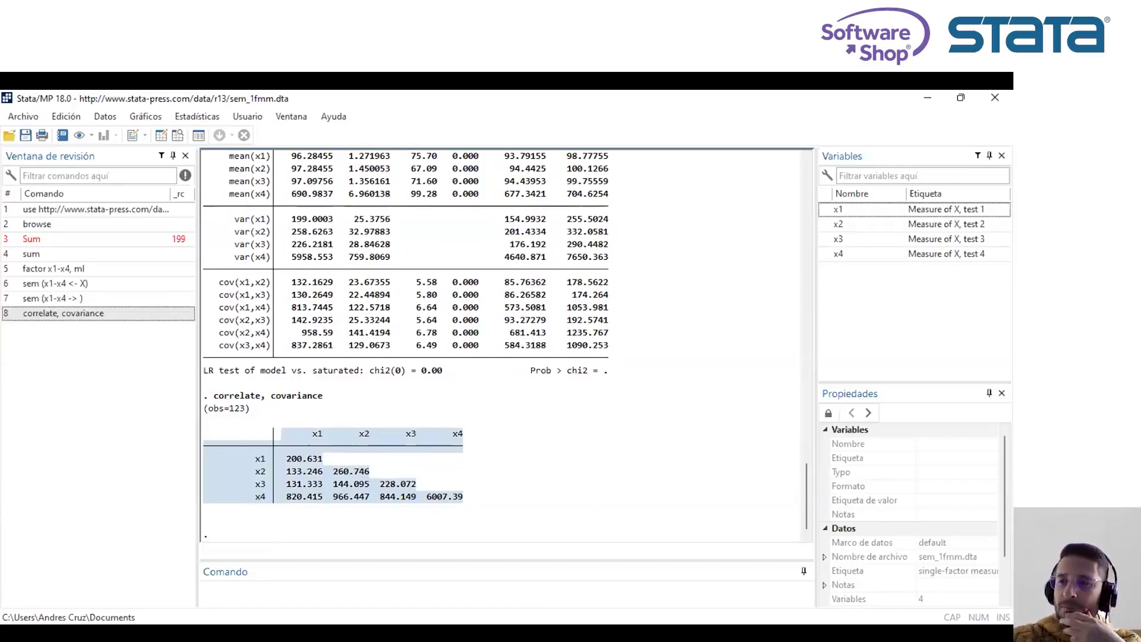
pyautogui.click(550, 430)
pyautogui.scroll(8, 603, 274)
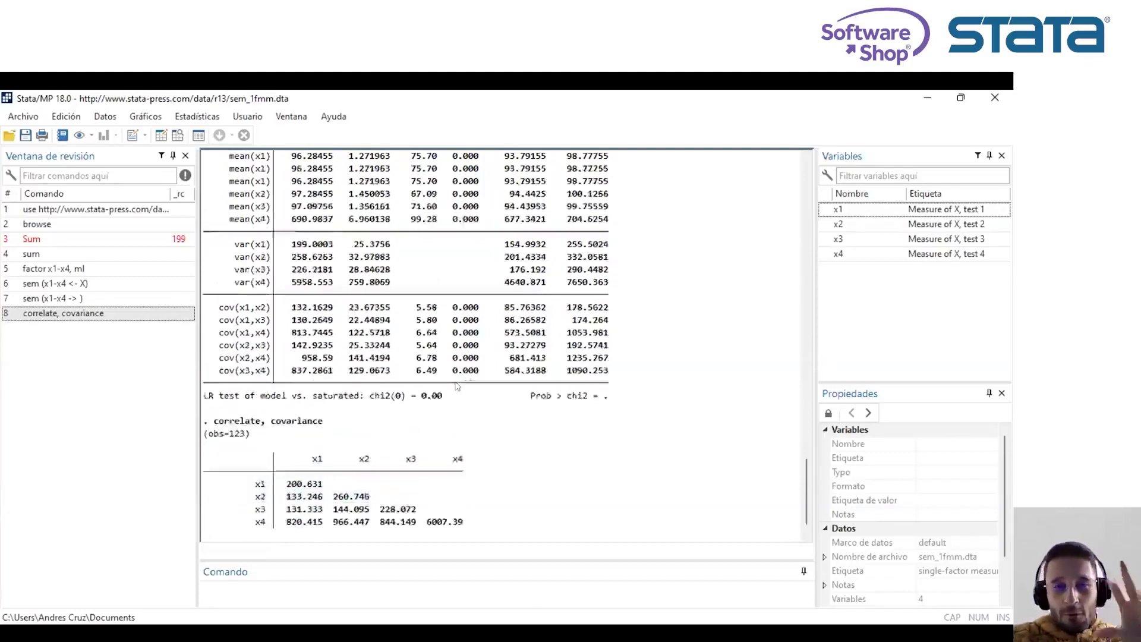
pyautogui.scroll(1, 457, 386)
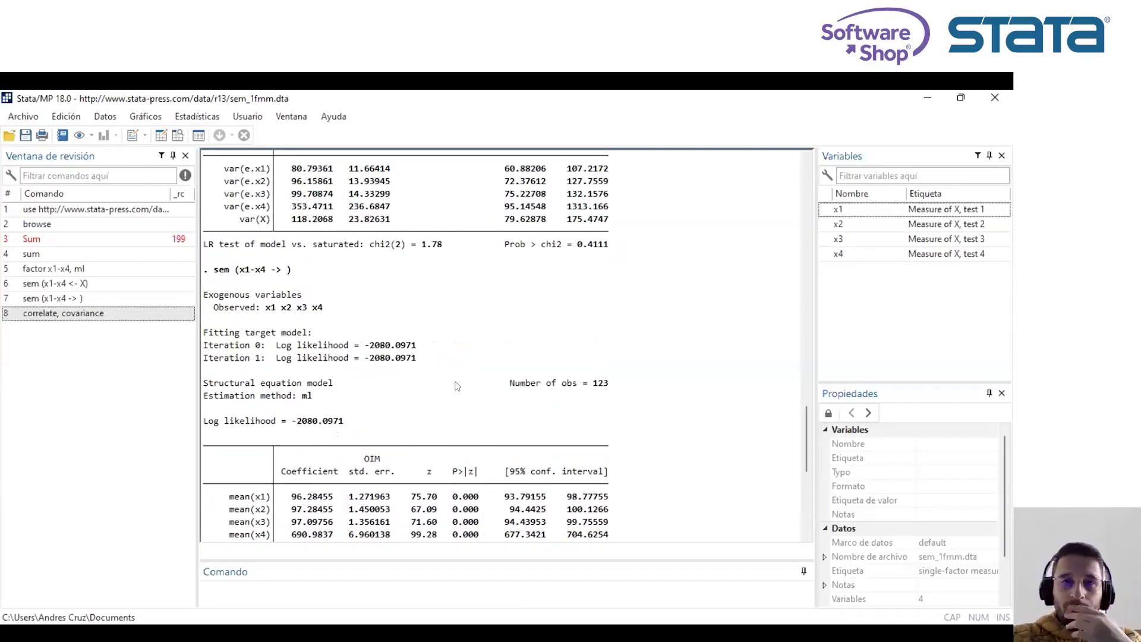
pyautogui.scroll(-7, 457, 386)
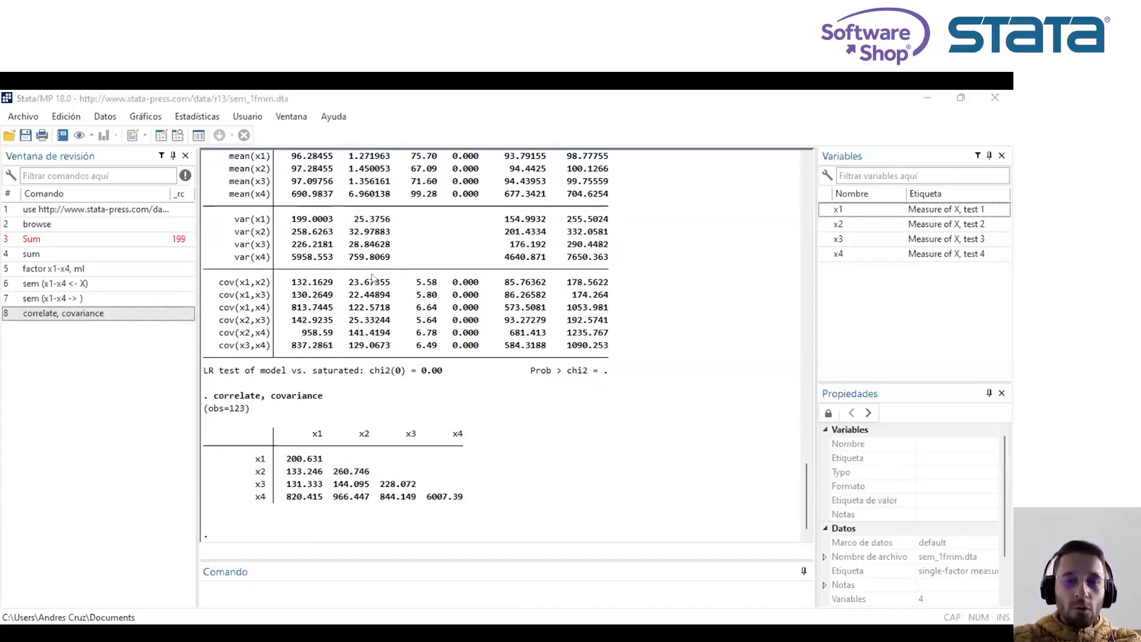
# Open the SEM model builder for diagram construction and estimation, and maximize its window.
pyautogui.click(199, 116)
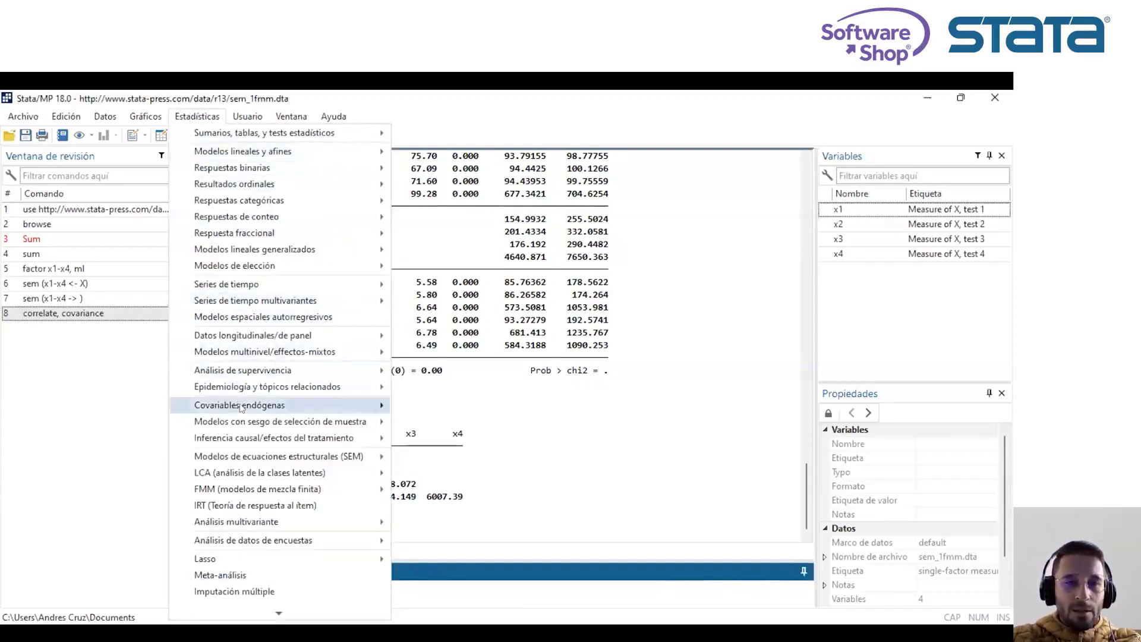
pyautogui.moveTo(265, 456)
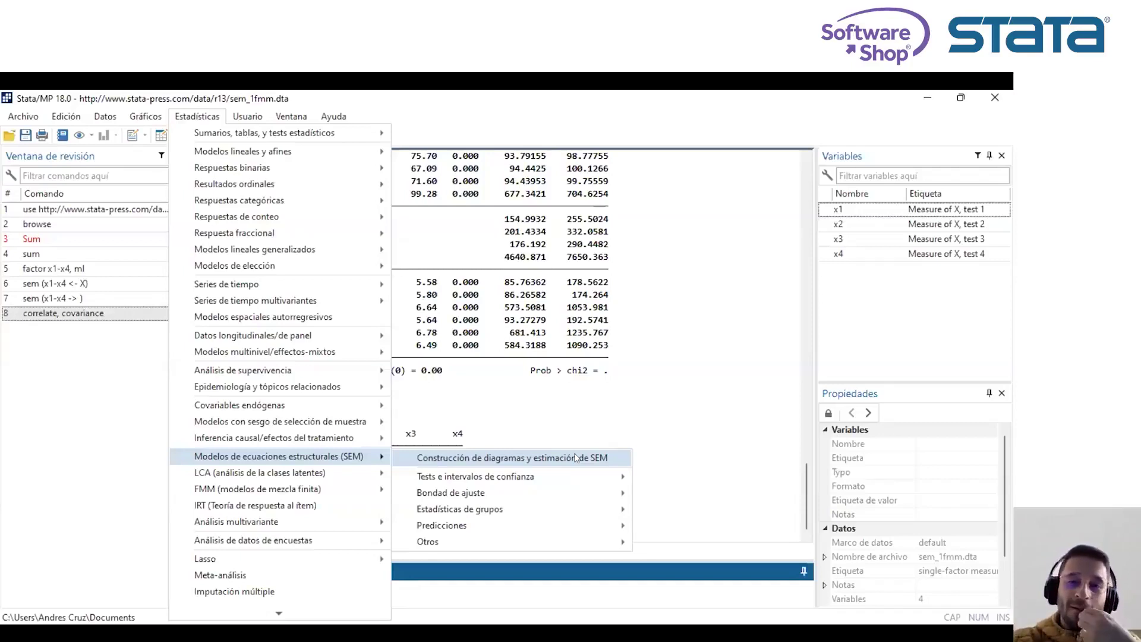
pyautogui.moveTo(572, 481)
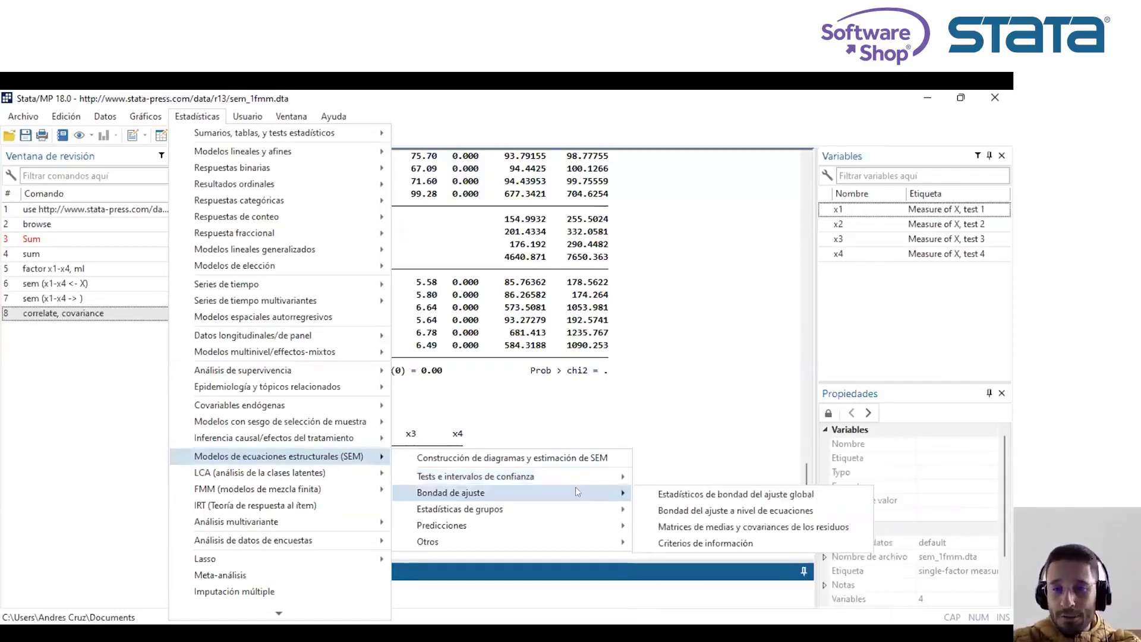
pyautogui.moveTo(576, 512)
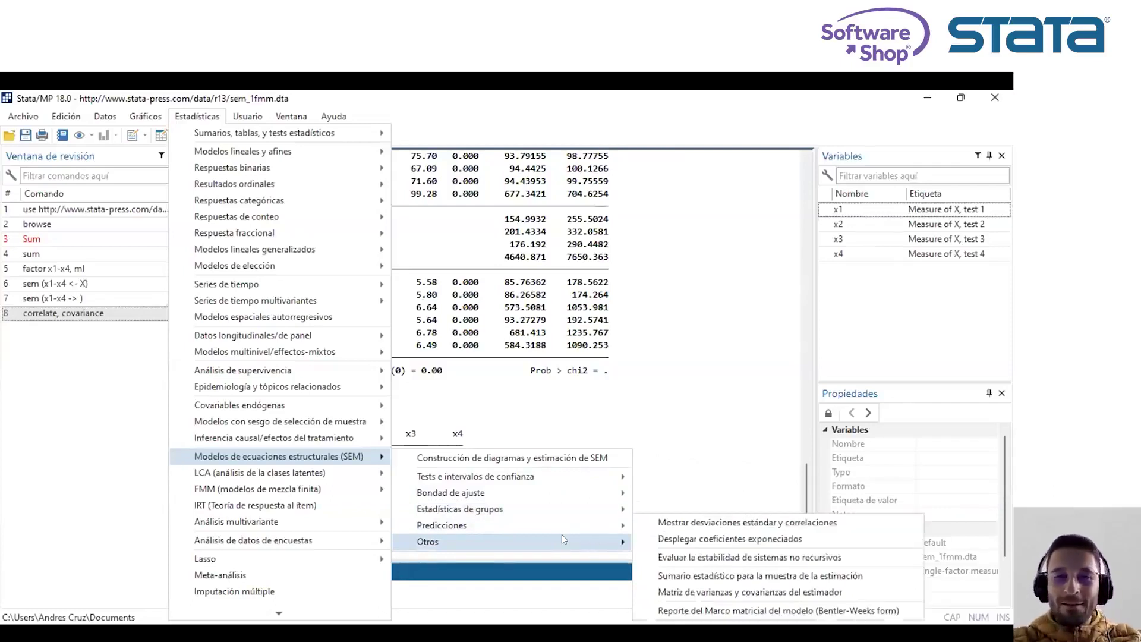
pyautogui.click(590, 458)
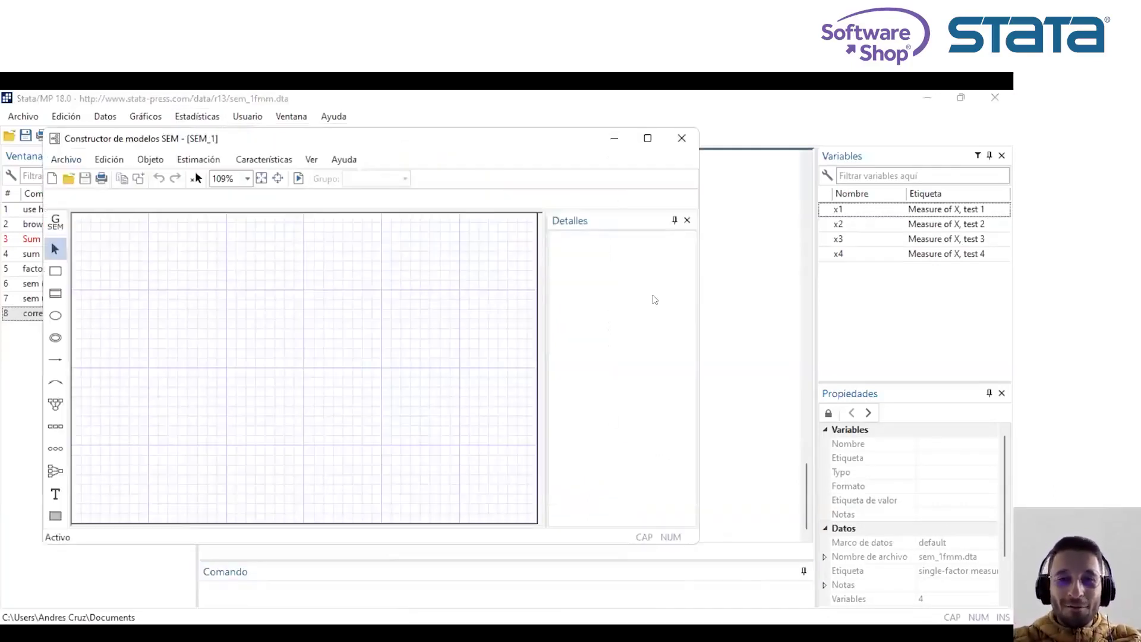
pyautogui.doubleClick(515, 144)
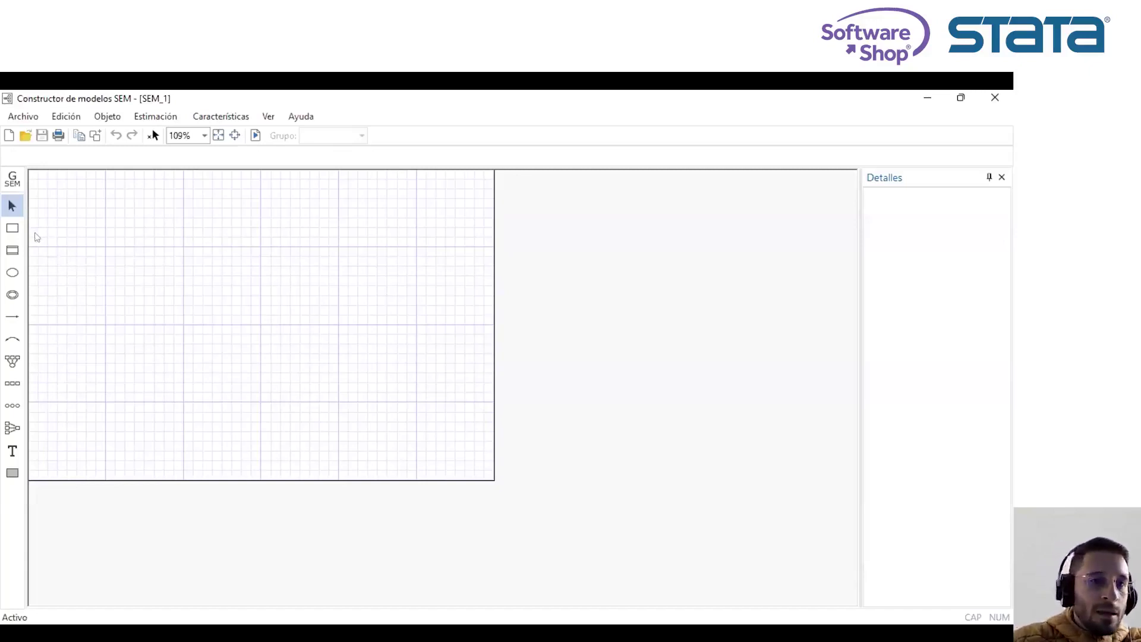
# Place one latent variable oval near the upper middle of the diagram canvas.
pyautogui.click(17, 274)
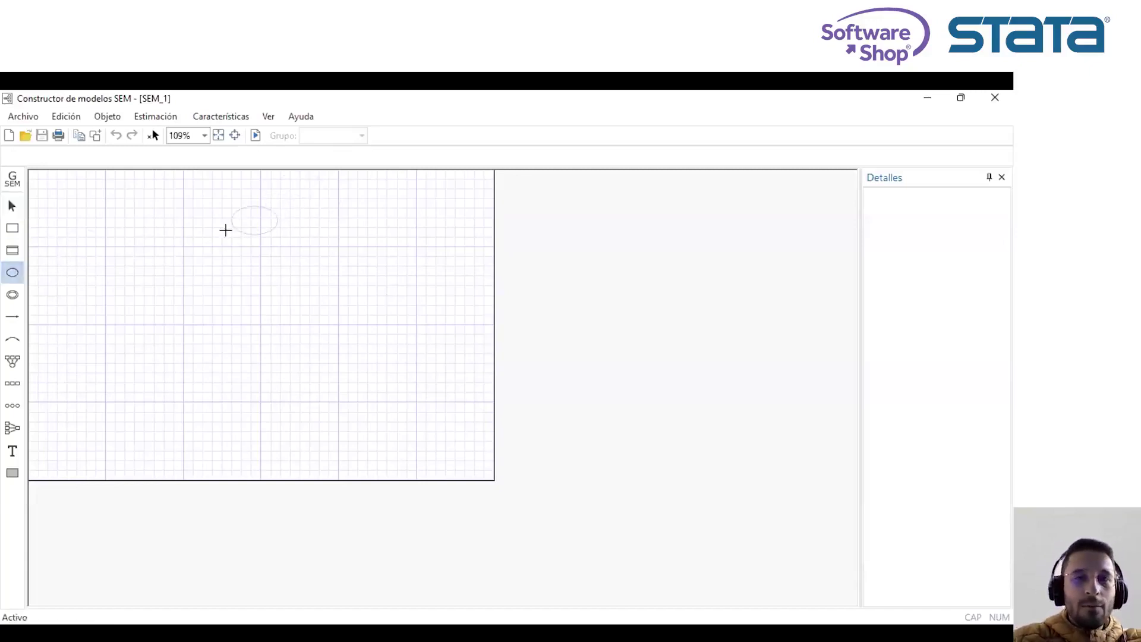
pyautogui.click(12, 206)
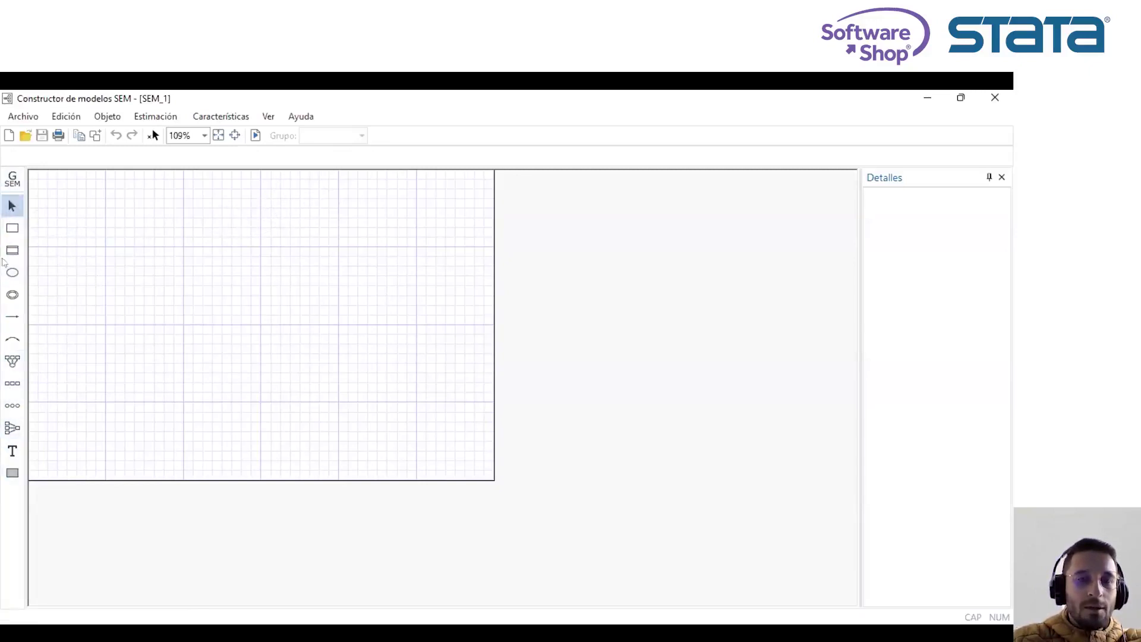
pyautogui.click(12, 273)
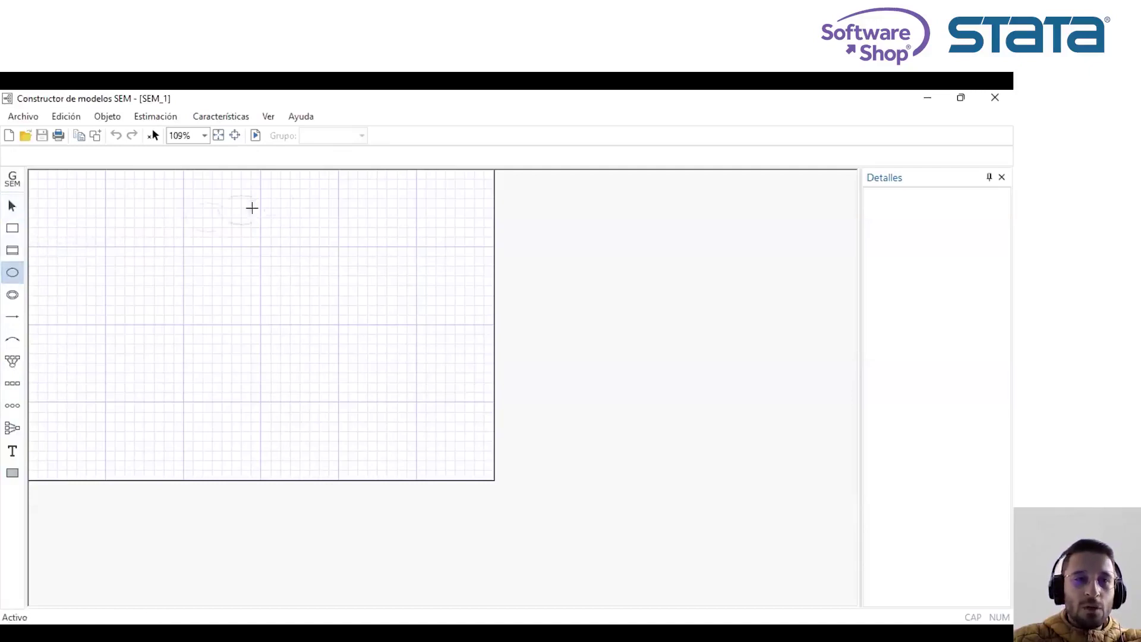
pyautogui.click(202, 229)
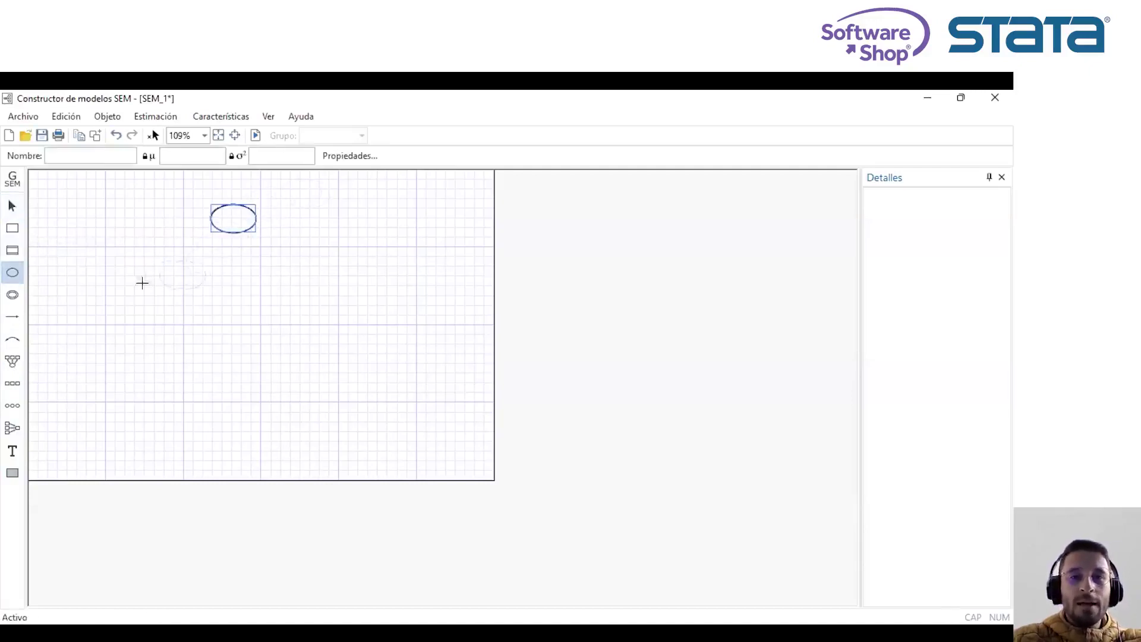
# Add four observed variable rectangles in an evenly spaced horizontal row below the latent variable oval.
pyautogui.click(13, 233)
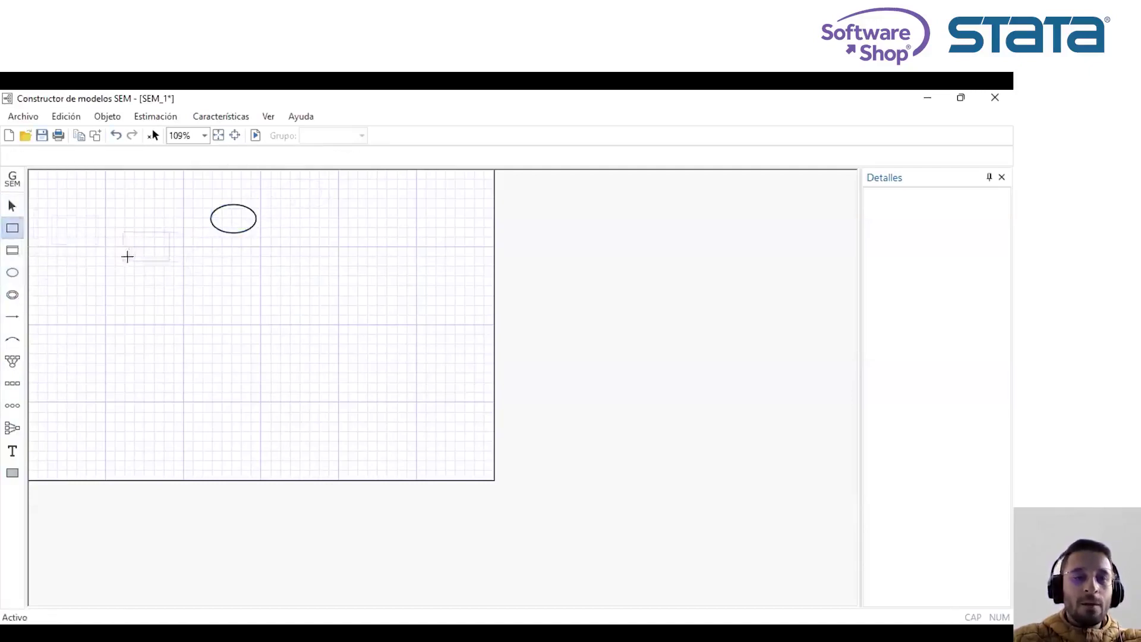
pyautogui.click(98, 280)
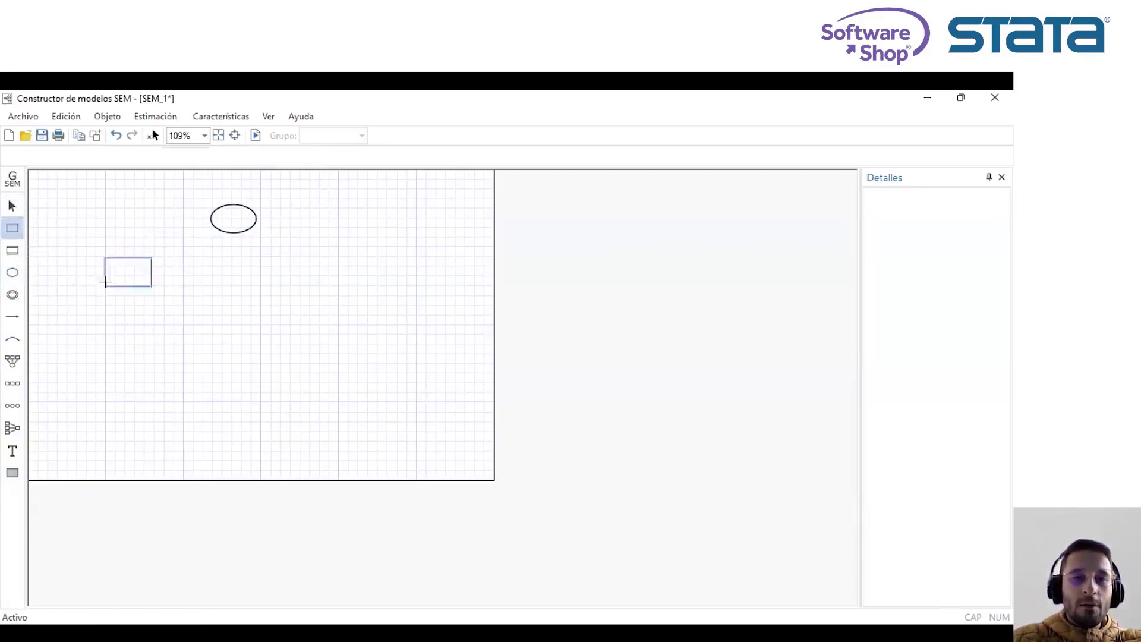
pyautogui.click(187, 279)
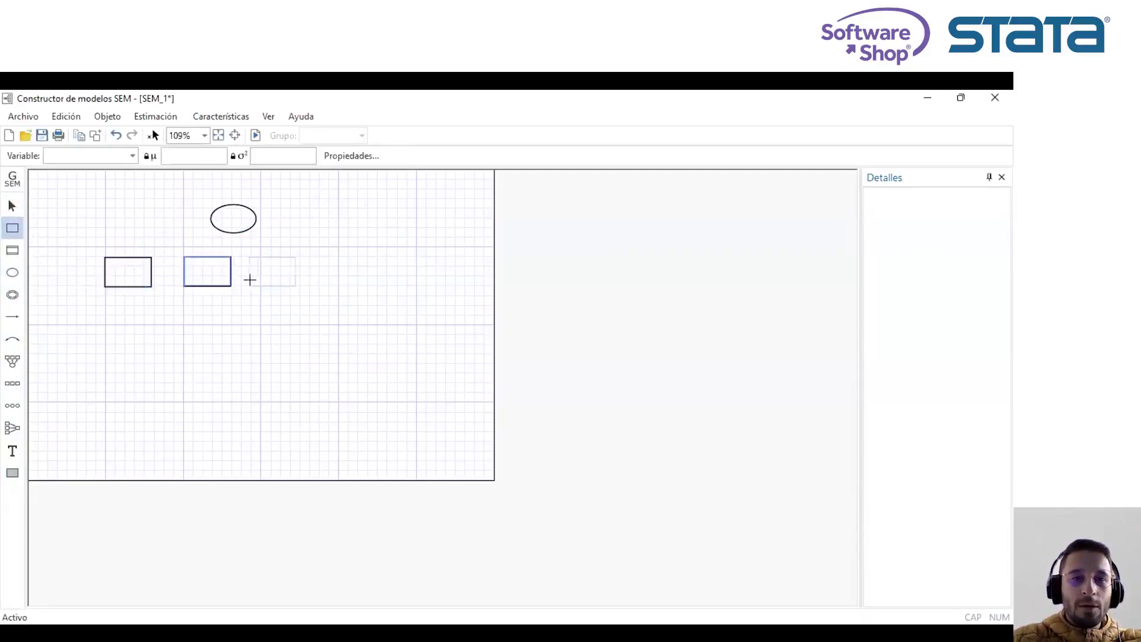
pyautogui.click(266, 278)
pyautogui.click(339, 279)
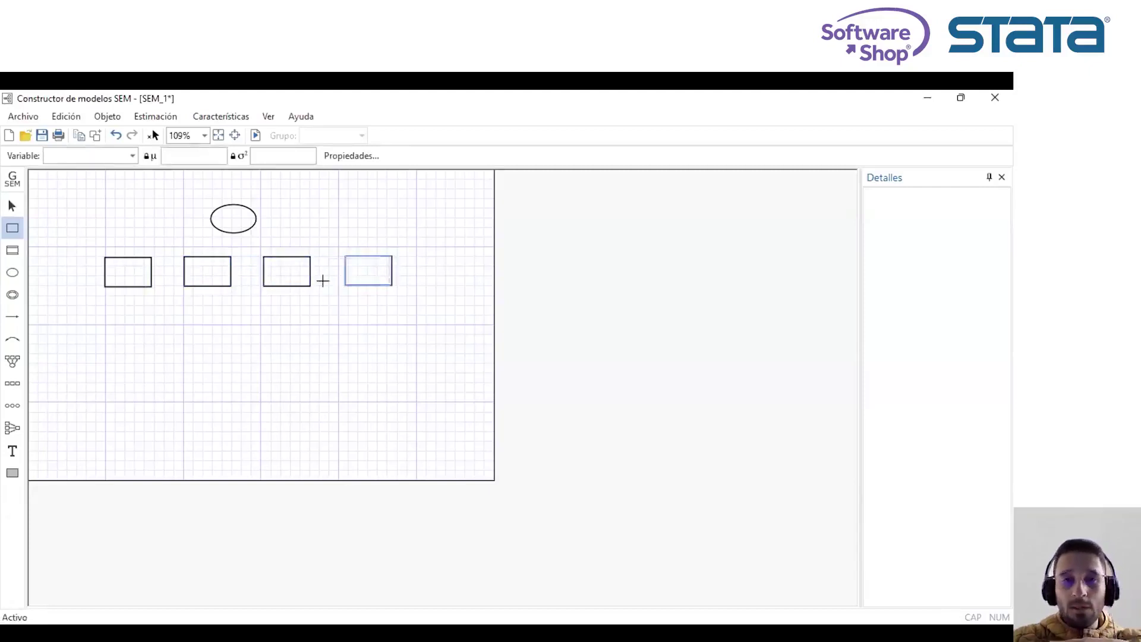
# Draw a path from the latent variable oval to each of the four observed variable rectangles.
pyautogui.click(14, 320)
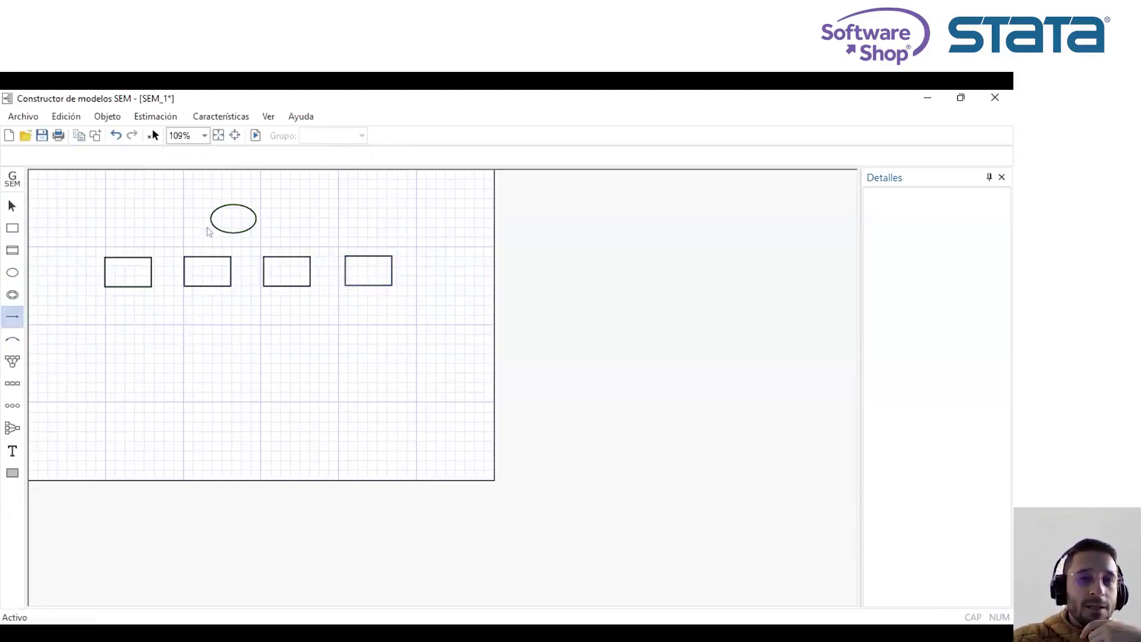
pyautogui.moveTo(207, 226); pyautogui.dragTo(132, 254)
pyautogui.moveTo(203, 217); pyautogui.dragTo(120, 257)
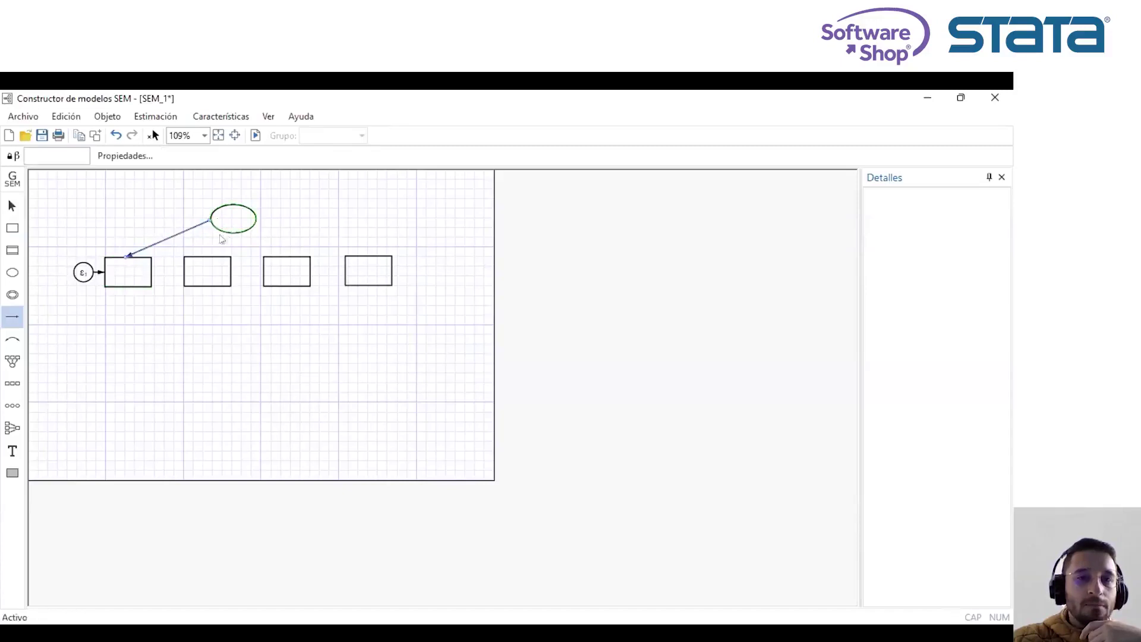
pyautogui.moveTo(242, 237); pyautogui.dragTo(363, 257)
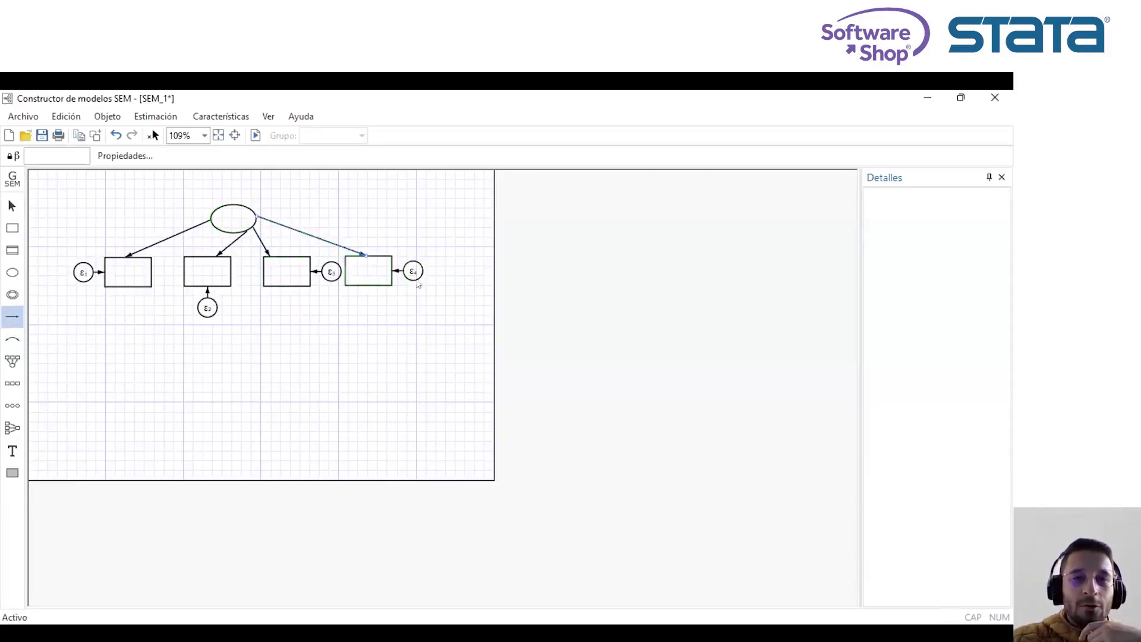
pyautogui.click(12, 206)
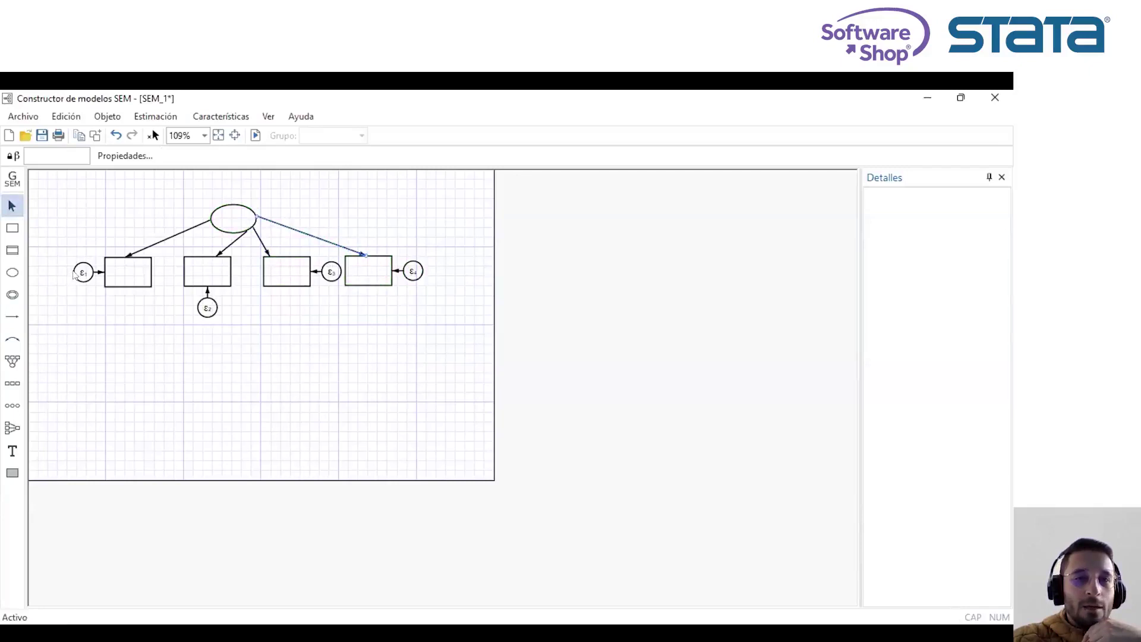
# Move the error terms ε1, ε3 and ε4 below their observed variable rectangles.
pyautogui.moveTo(72, 272); pyautogui.dragTo(115, 312)
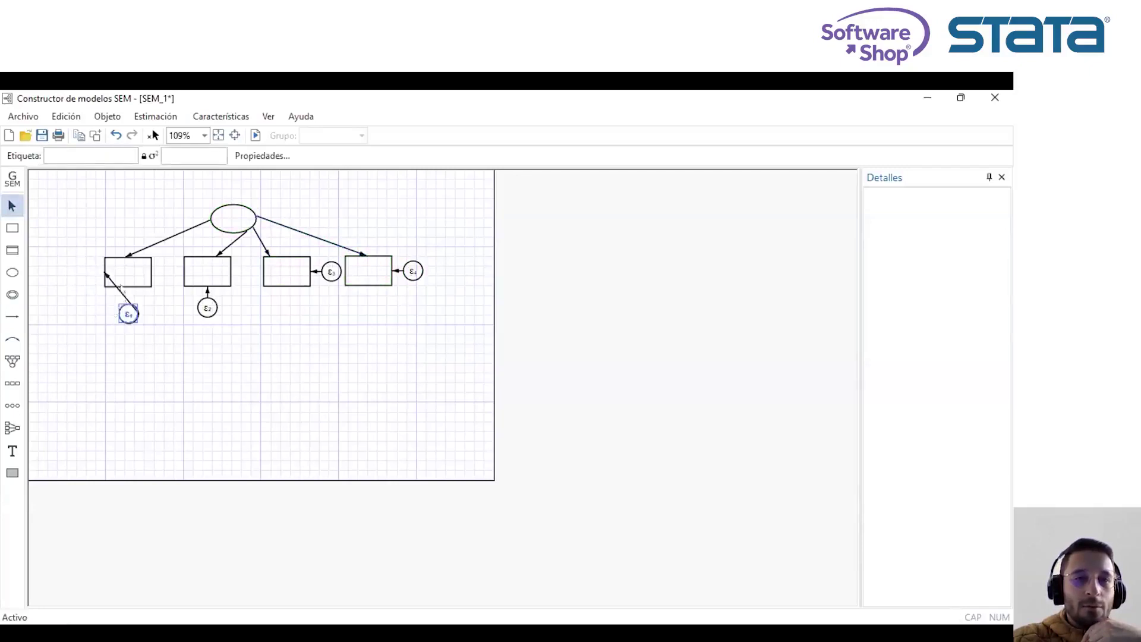
pyautogui.moveTo(105, 272)
pyautogui.mouseDown()
pyautogui.moveTo(121, 289)
pyautogui.moveTo(106, 273)
pyautogui.mouseUp()
pyautogui.click(184, 344)
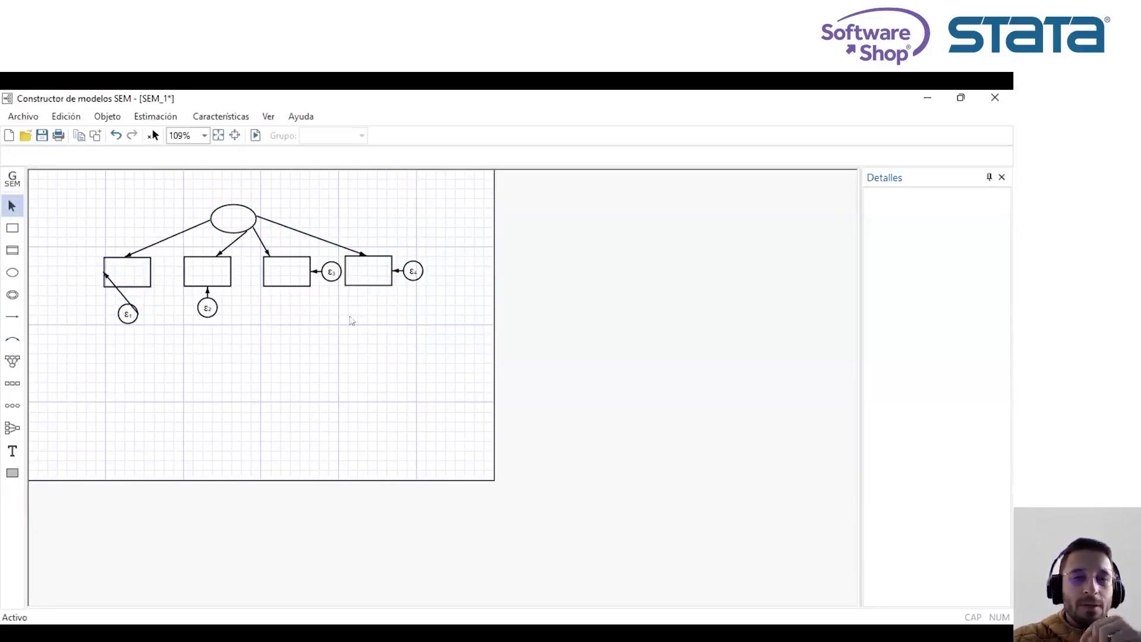
pyautogui.moveTo(335, 277); pyautogui.dragTo(327, 314)
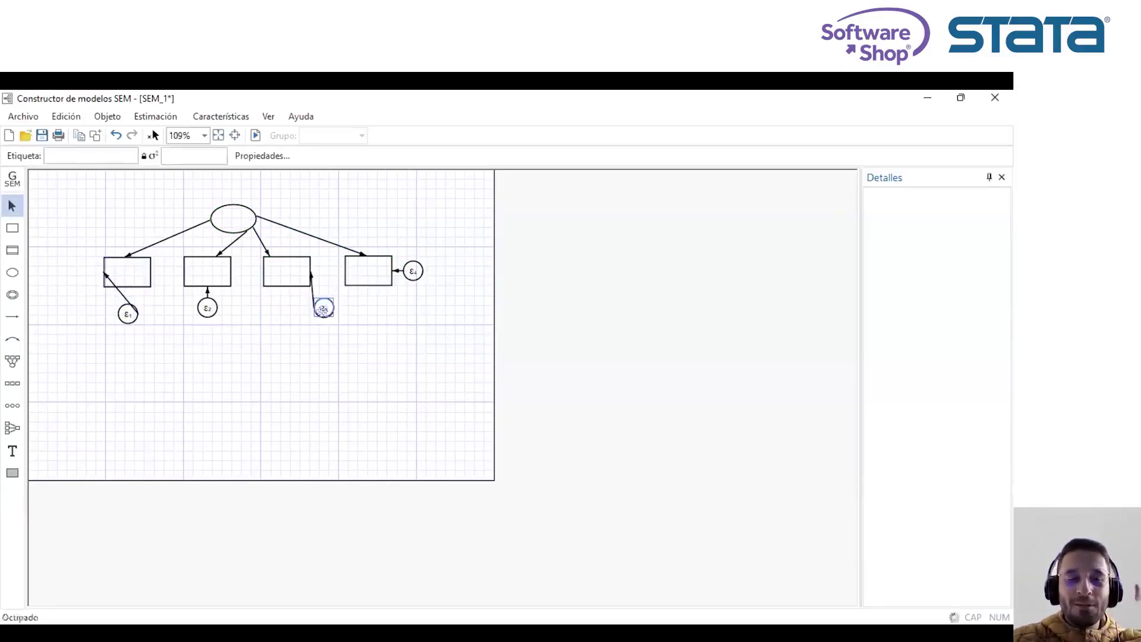
pyautogui.moveTo(402, 275); pyautogui.dragTo(402, 310)
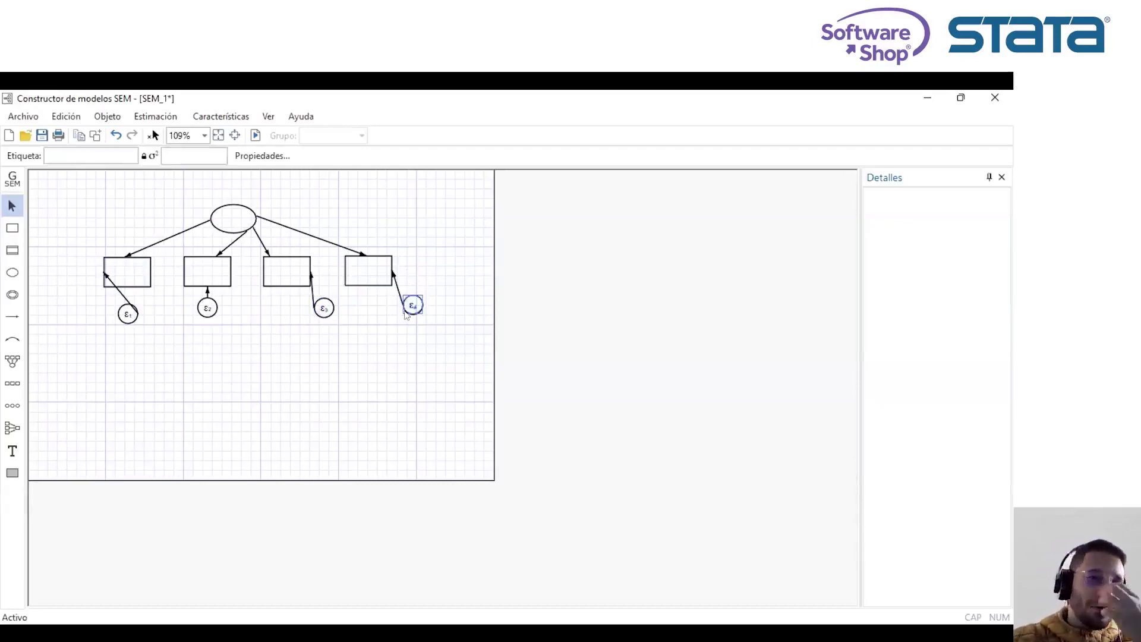
pyautogui.click(470, 349)
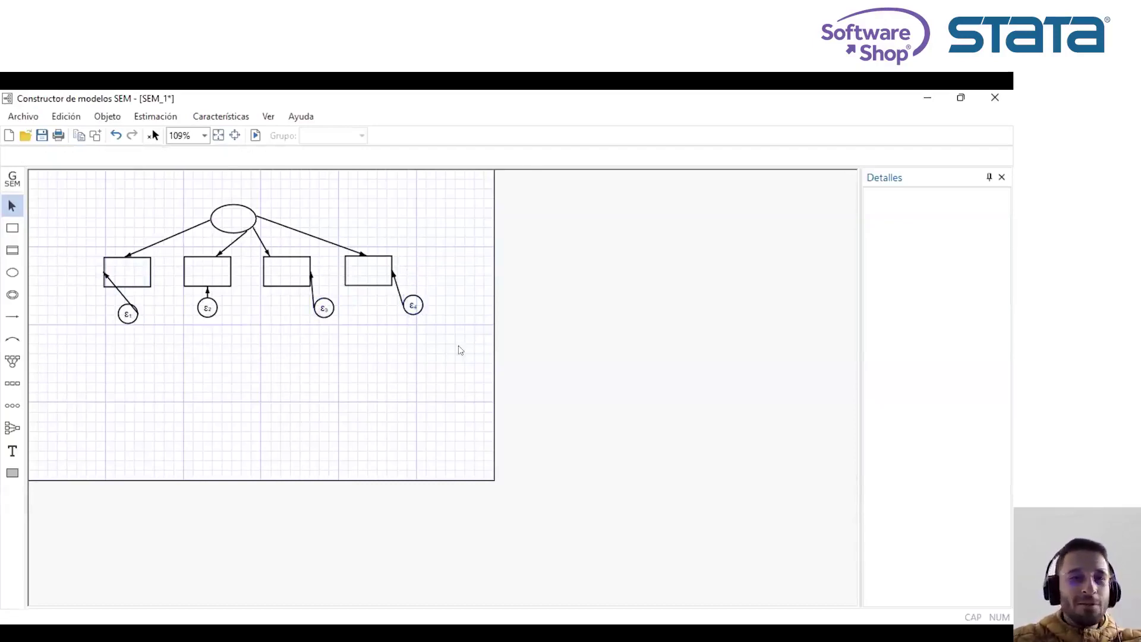
# Delete the entire hand-drawn diagram from the canvas.
pyautogui.moveTo(460, 350); pyautogui.dragTo(66, 195)
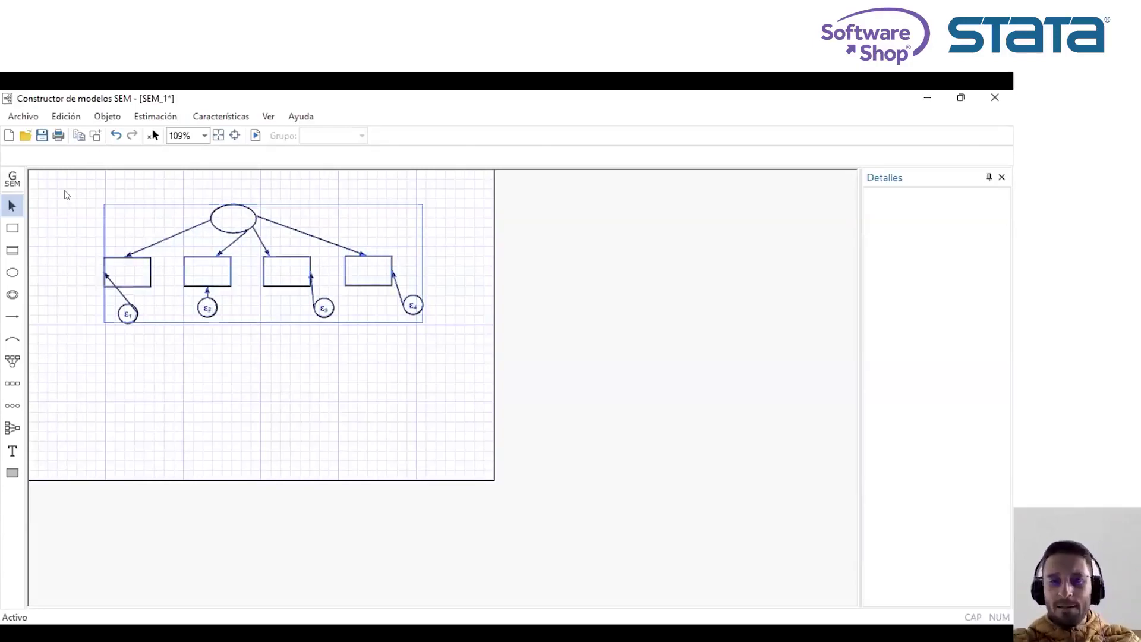
pyautogui.press('Delete')
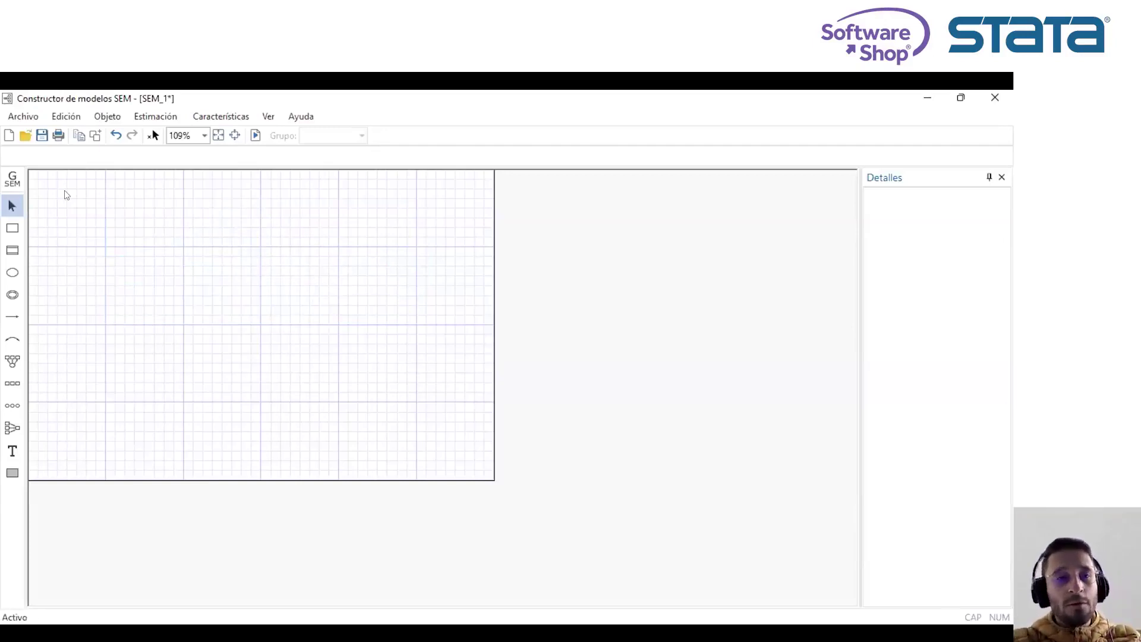
# Start a measurement component near the upper middle of the canvas and name its latent variable X.
pyautogui.click(15, 362)
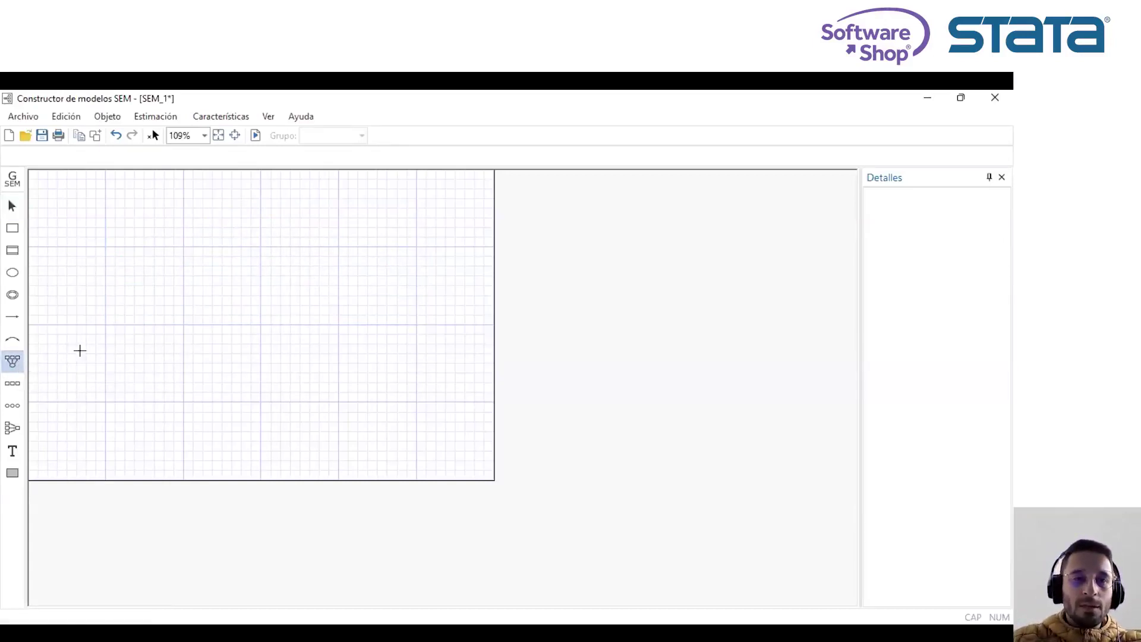
pyautogui.click(227, 194)
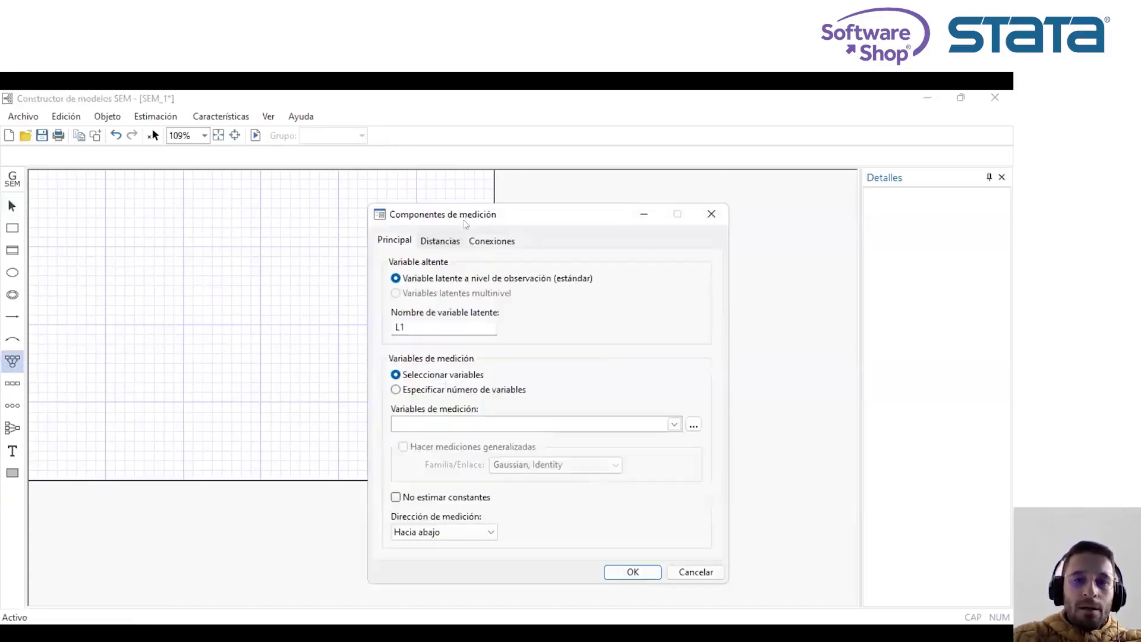
pyautogui.moveTo(464, 217); pyautogui.dragTo(422, 203)
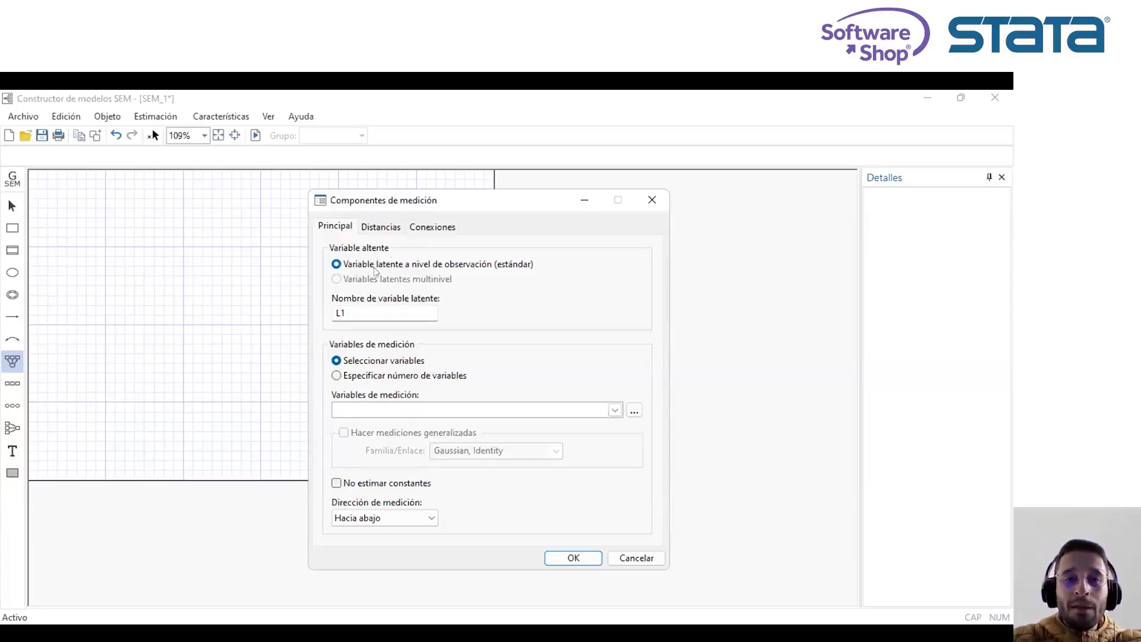
pyautogui.doubleClick(373, 312)
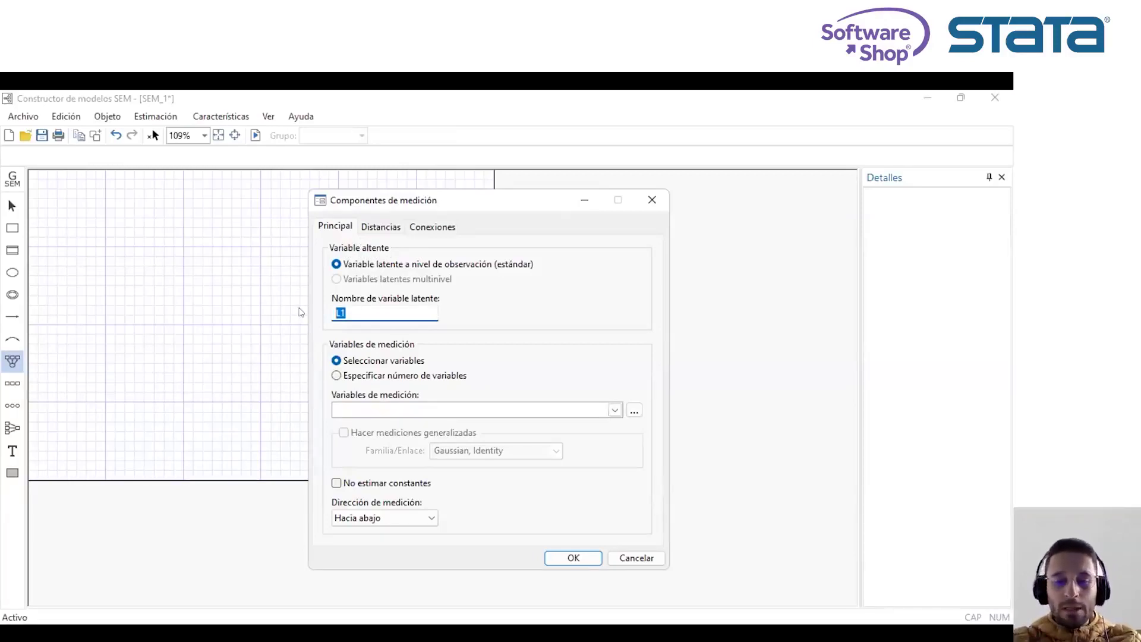
pyautogui.write('X')
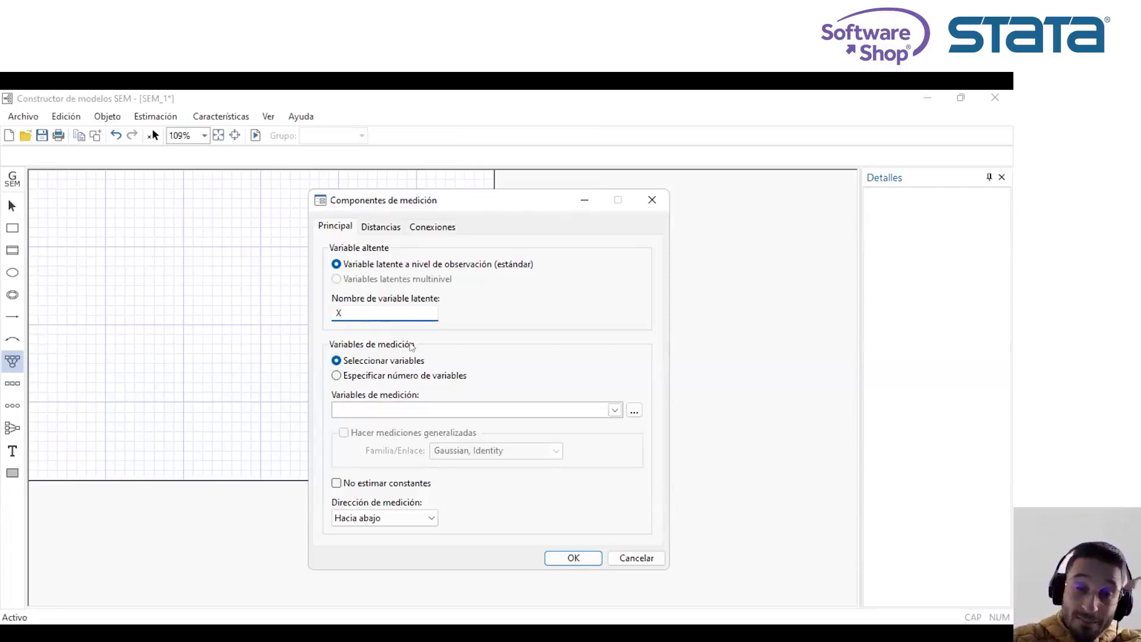
# Select x1, x2, x3 and x4 as the component's measurement variables.
pyautogui.click(415, 407)
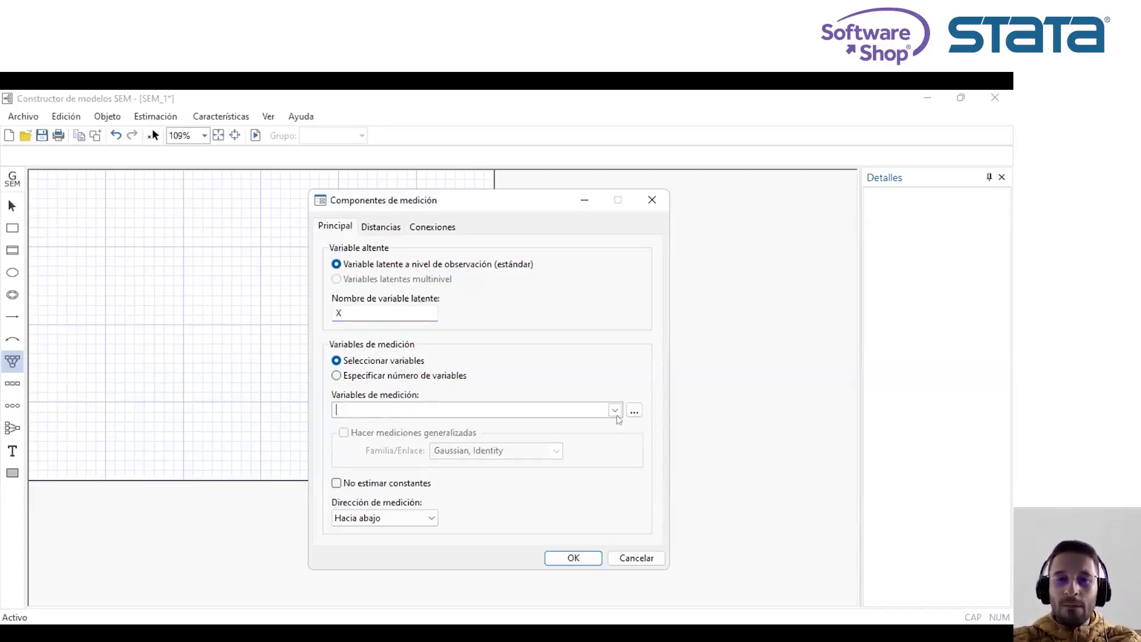
pyautogui.click(614, 410)
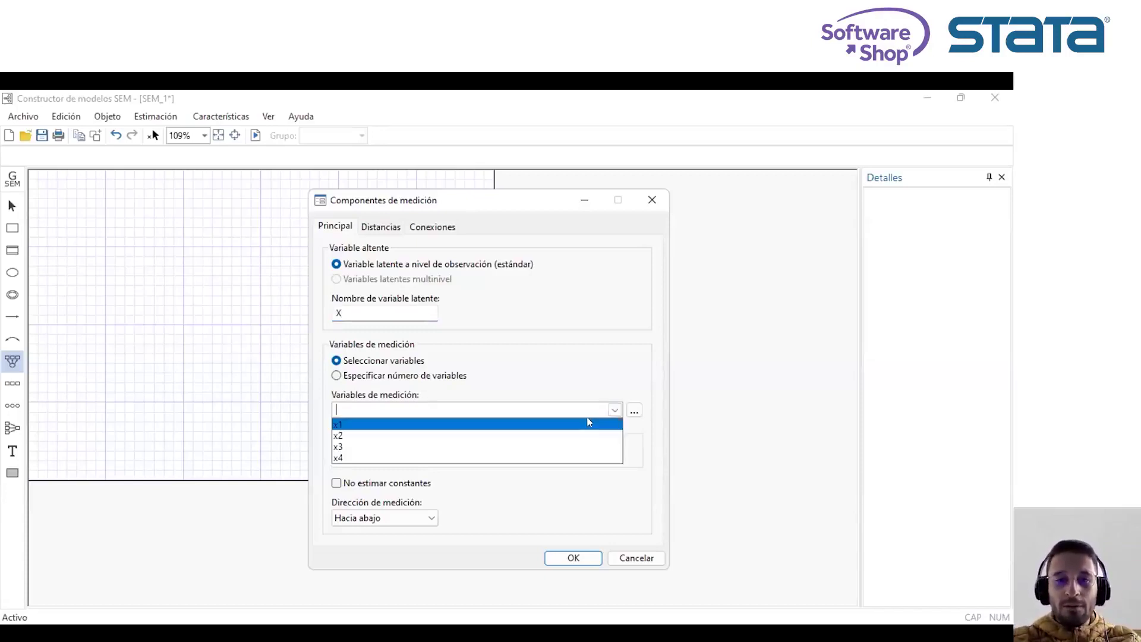
pyautogui.keyDown('shift'); pyautogui.click(407, 455); pyautogui.keyUp('shift')
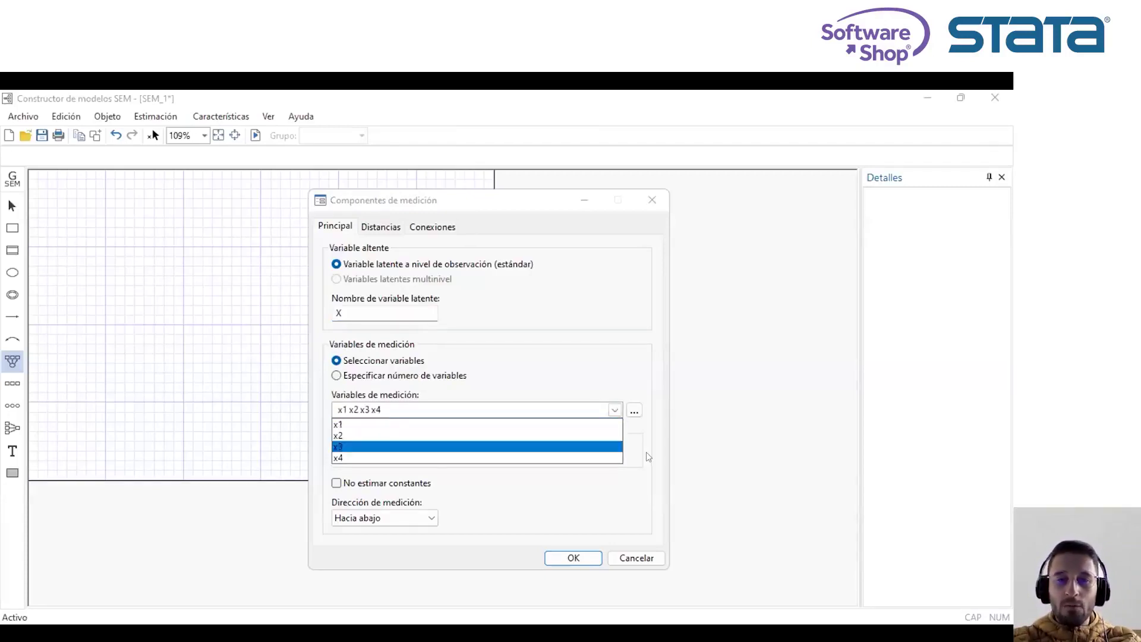
pyautogui.click(647, 452)
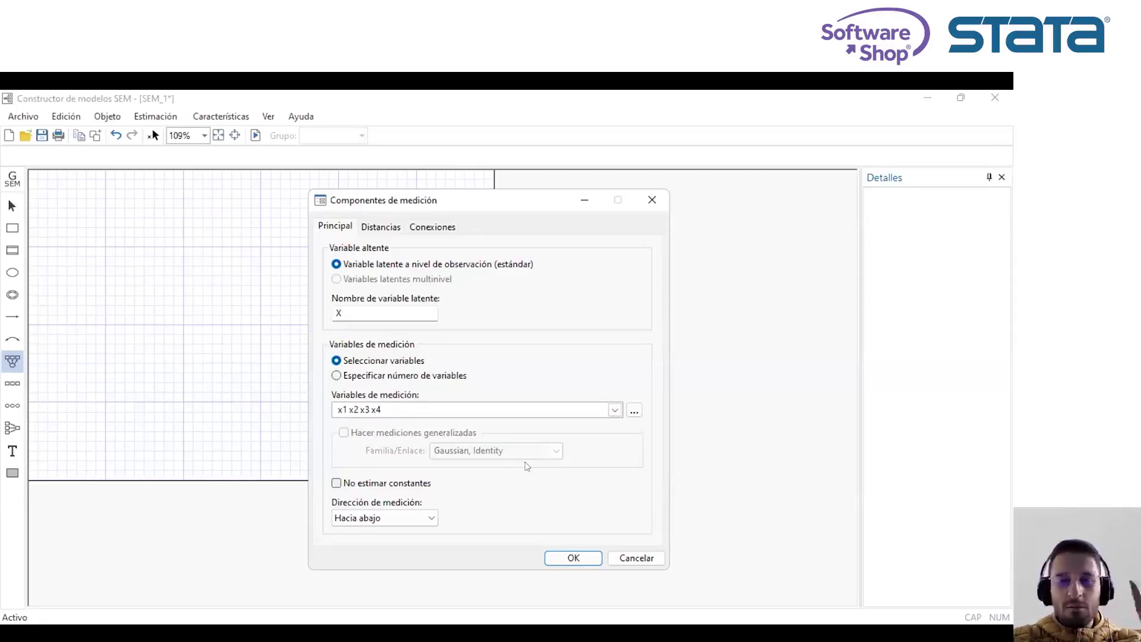
# Review the measurement direction, distance and connection options, and create the component with its default downward layout.
pyautogui.click(425, 521)
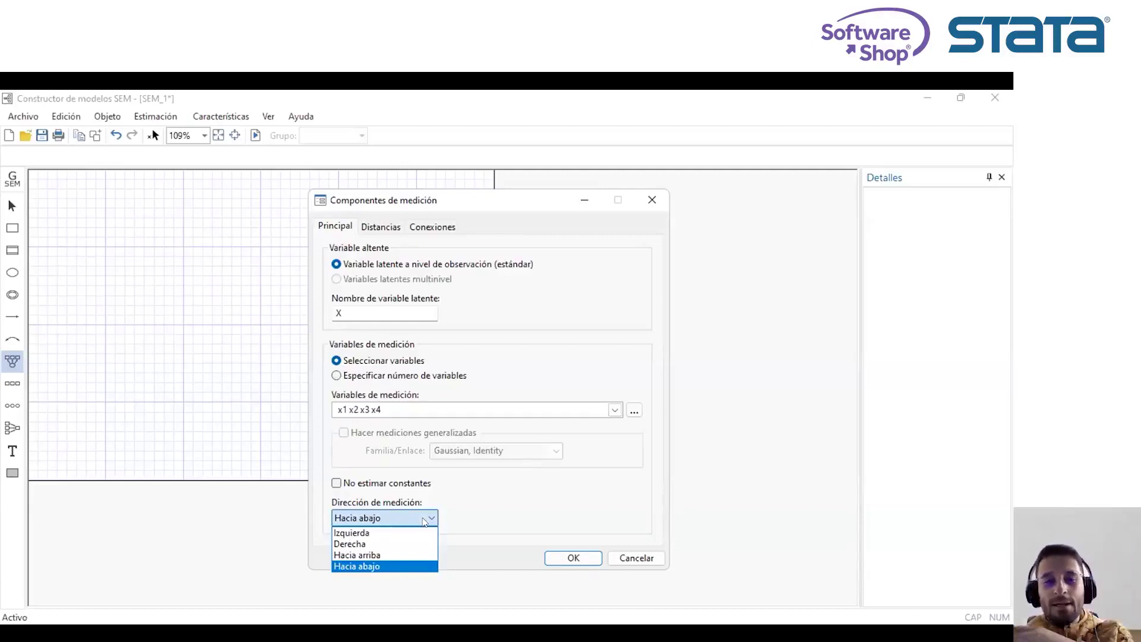
pyautogui.click(525, 524)
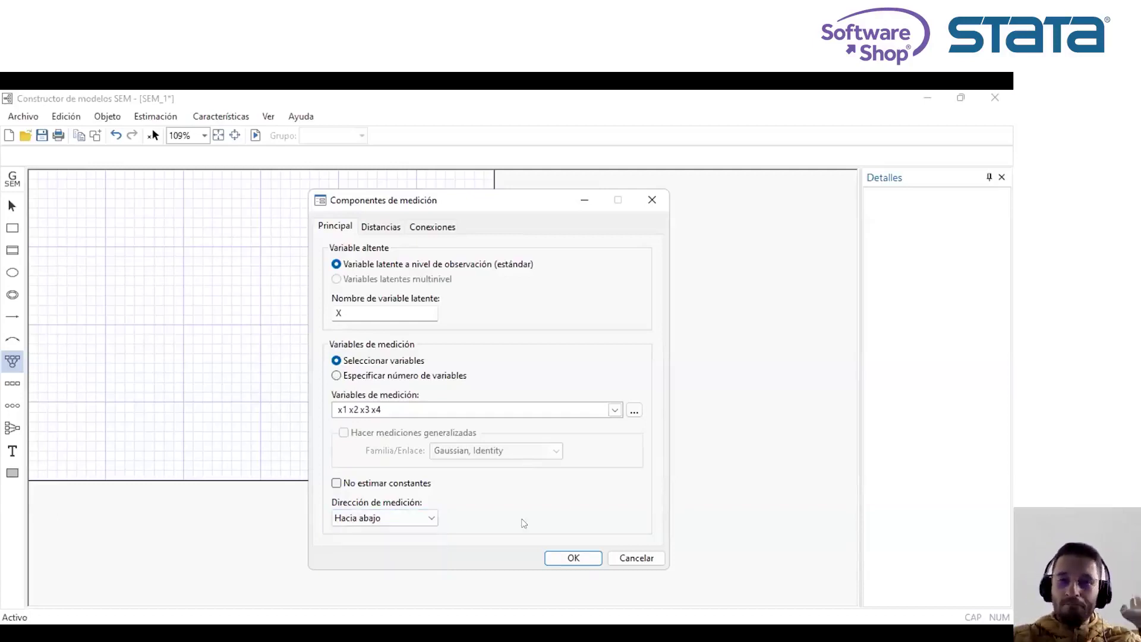
pyautogui.click(382, 228)
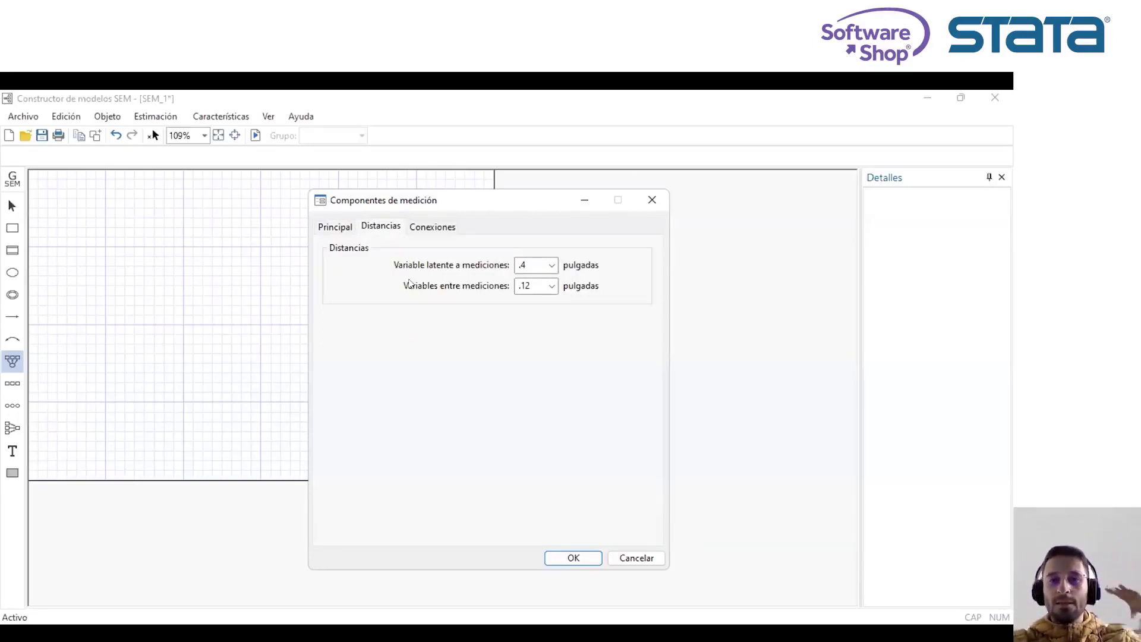
pyautogui.click(418, 229)
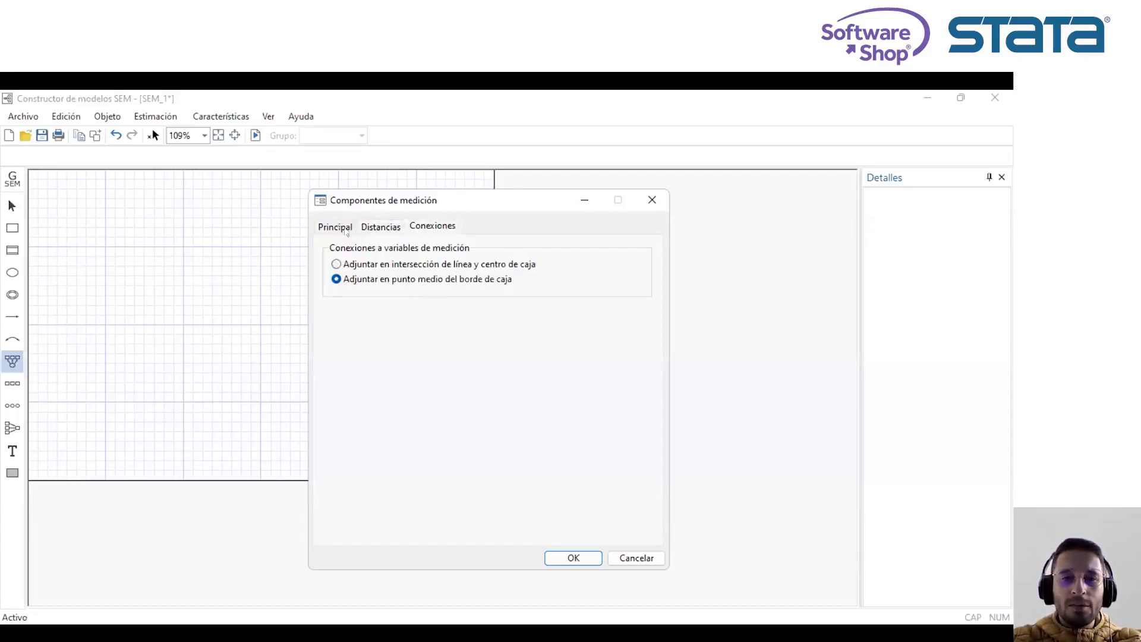
pyautogui.click(572, 559)
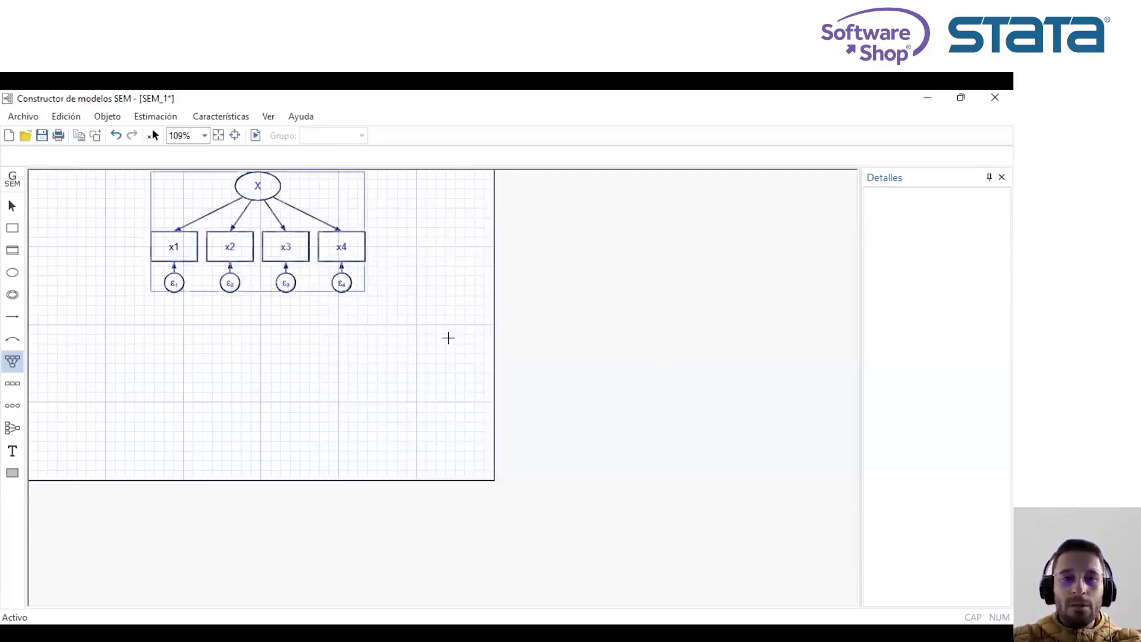
pyautogui.click(453, 347)
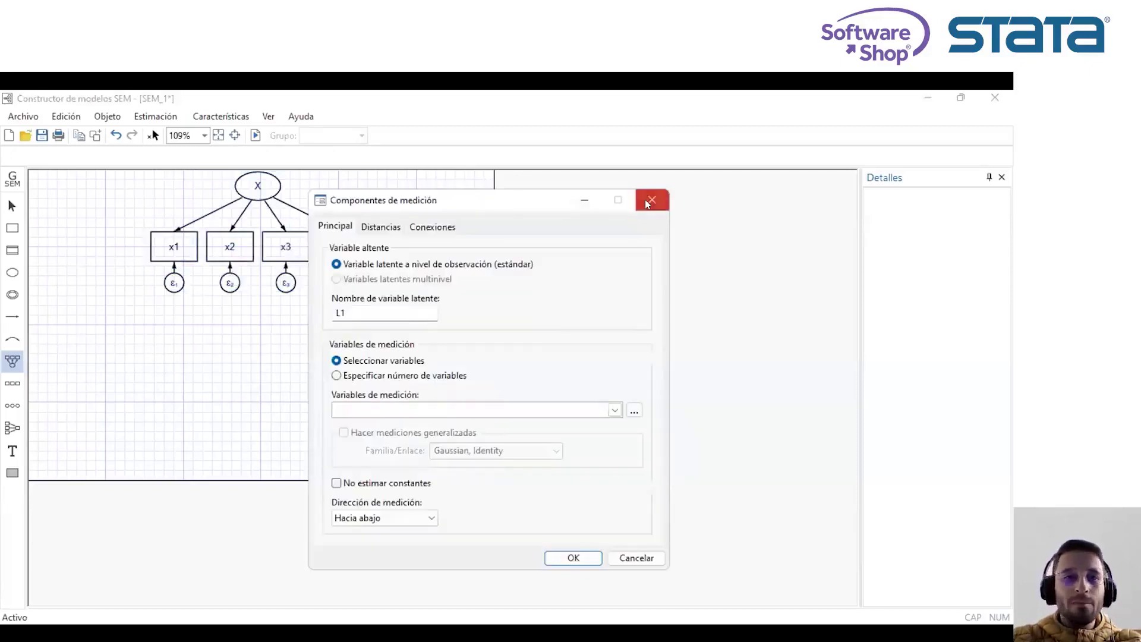
pyautogui.click(652, 200)
# Select the whole measurement model and move it down toward the middle of the canvas.
pyautogui.click(12, 205)
pyautogui.moveTo(392, 317); pyautogui.dragTo(113, 168)
pyautogui.moveTo(264, 262); pyautogui.dragTo(258, 333)
pyautogui.click(408, 292)
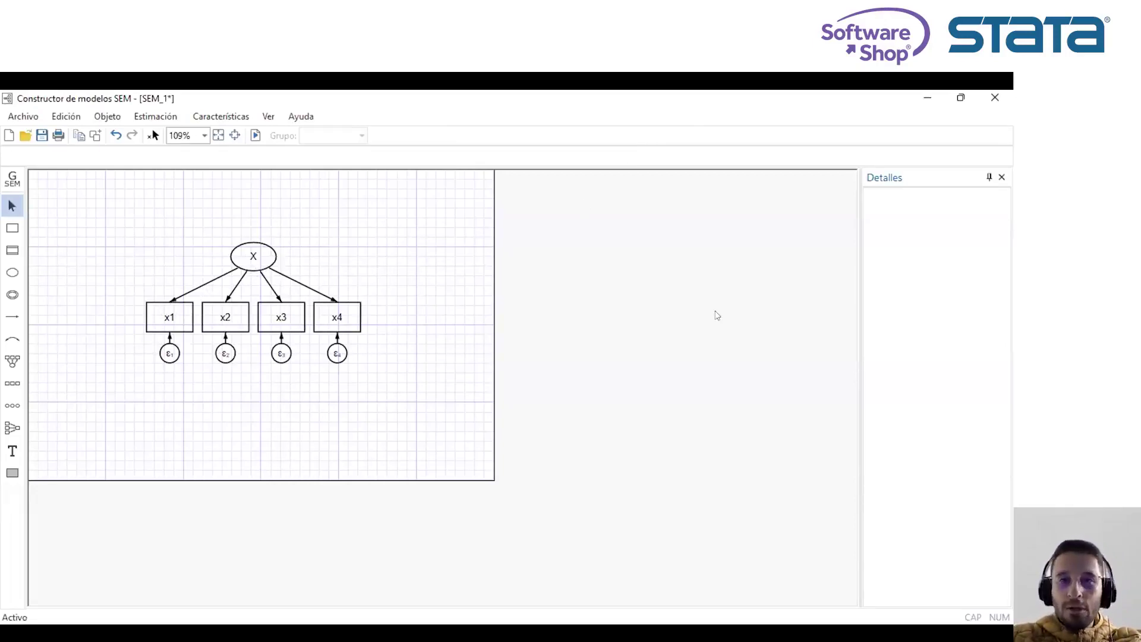
# Open the SEM estimation options and examine the method, group, if/in, weight and standard error settings.
pyautogui.click(156, 118)
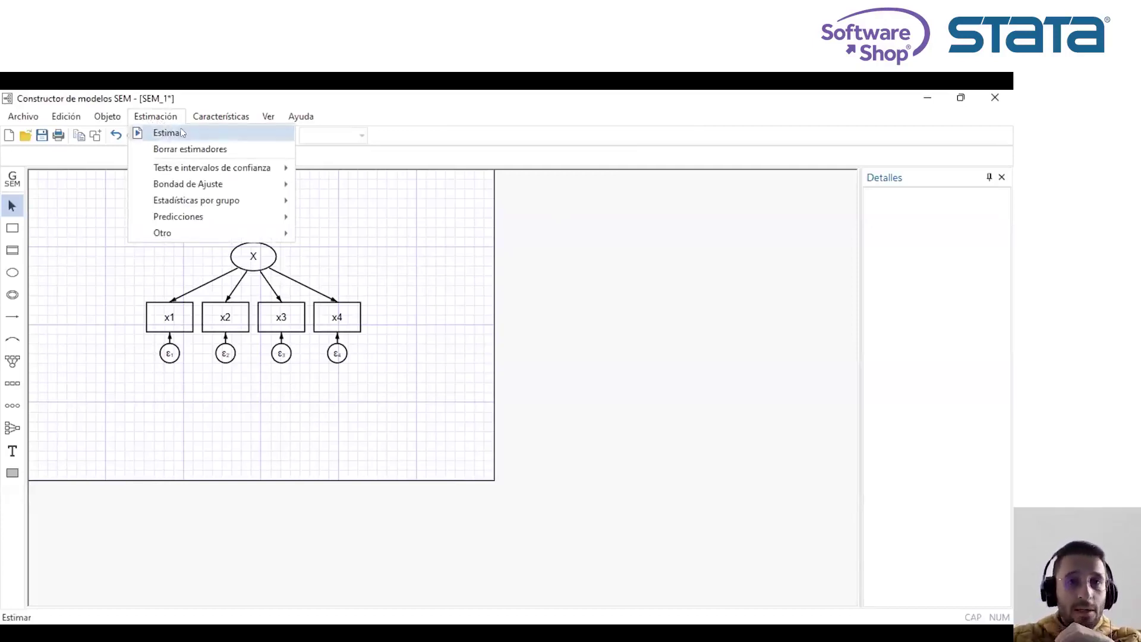
pyautogui.click(181, 133)
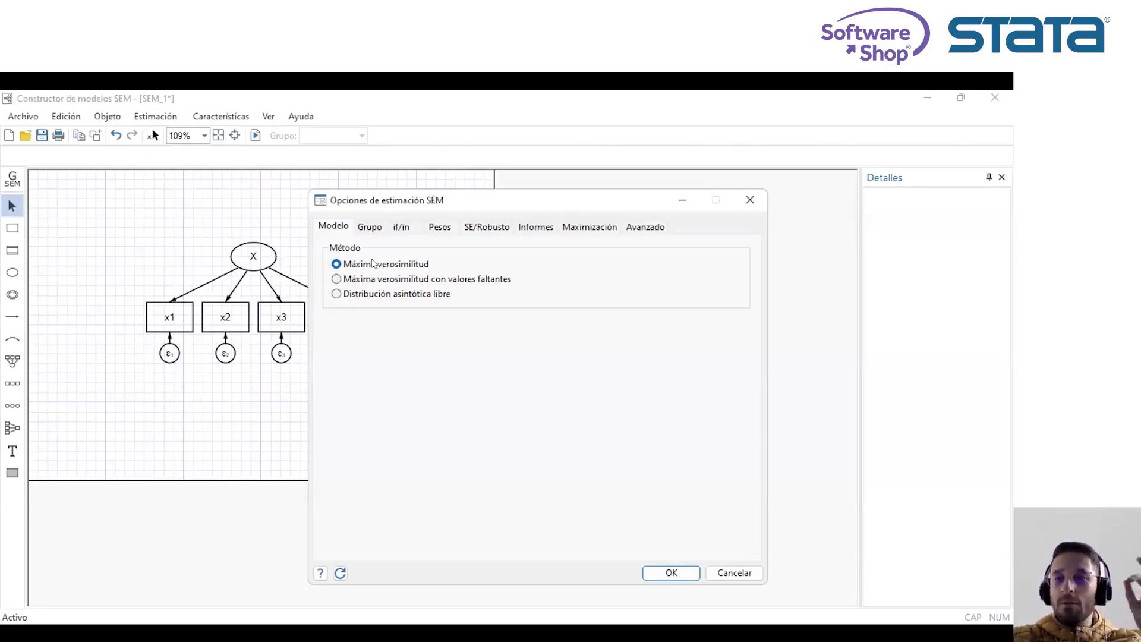
pyautogui.click(364, 226)
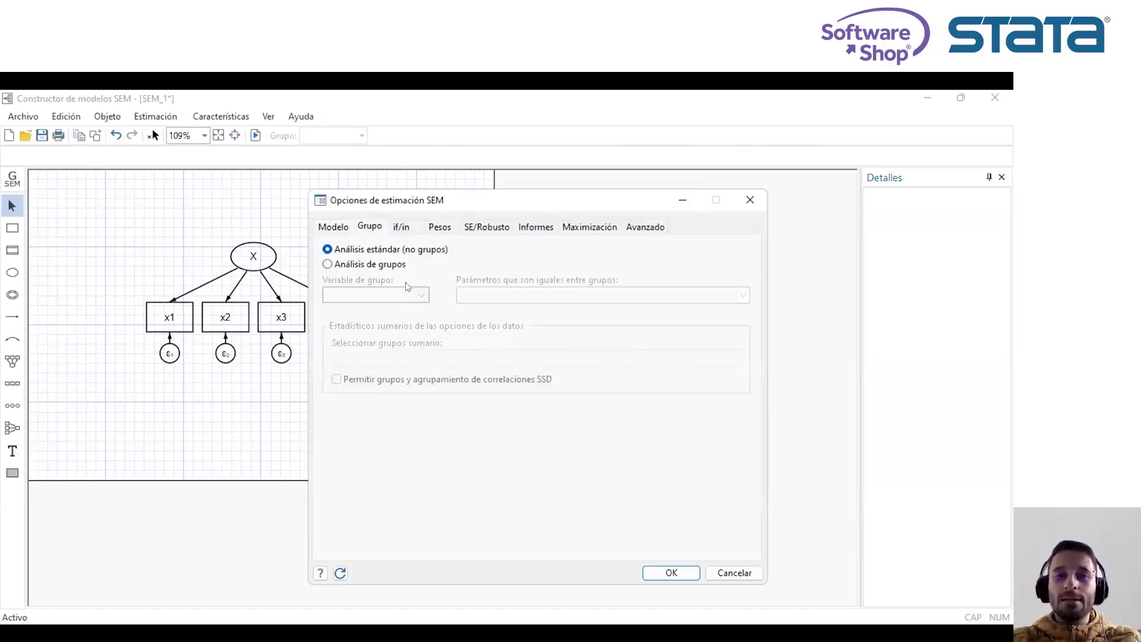
pyautogui.click(408, 230)
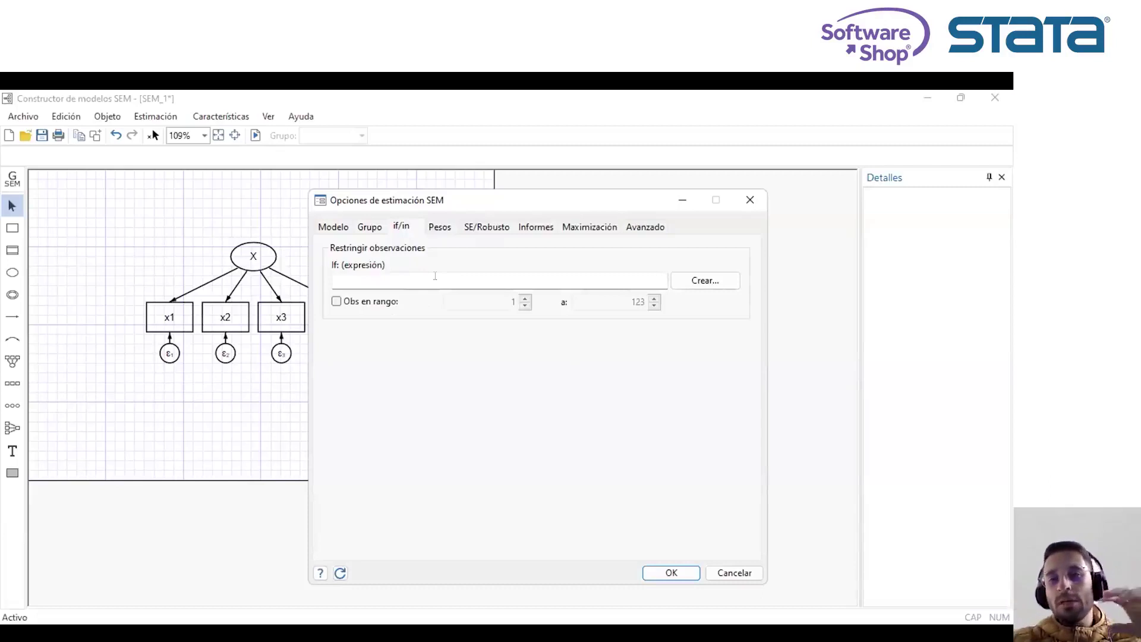
pyautogui.click(443, 227)
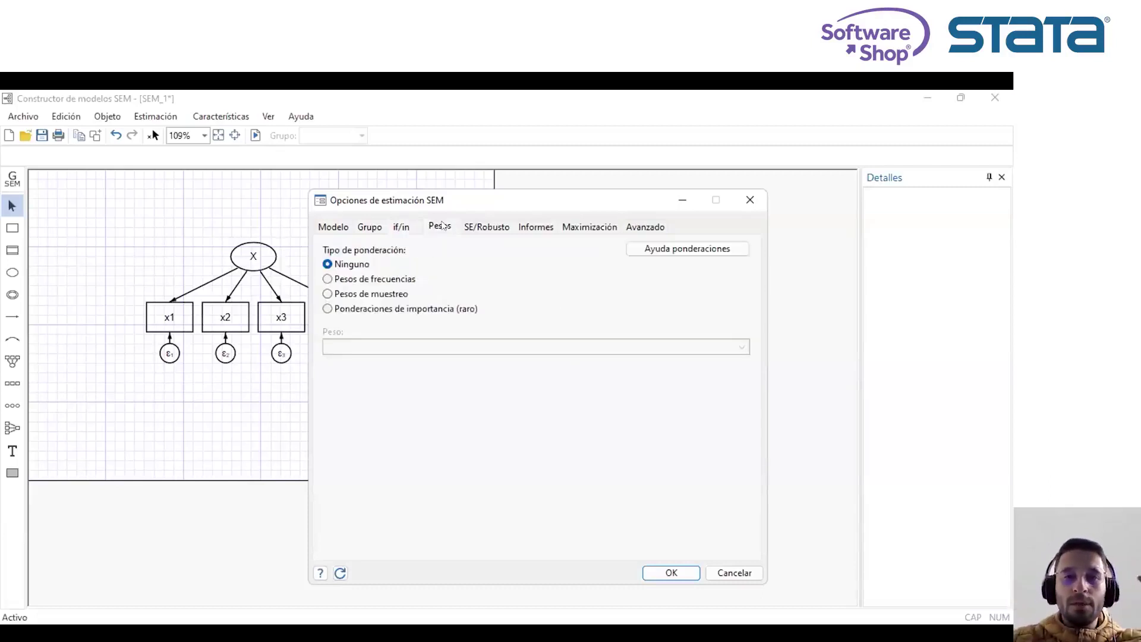
pyautogui.click(481, 225)
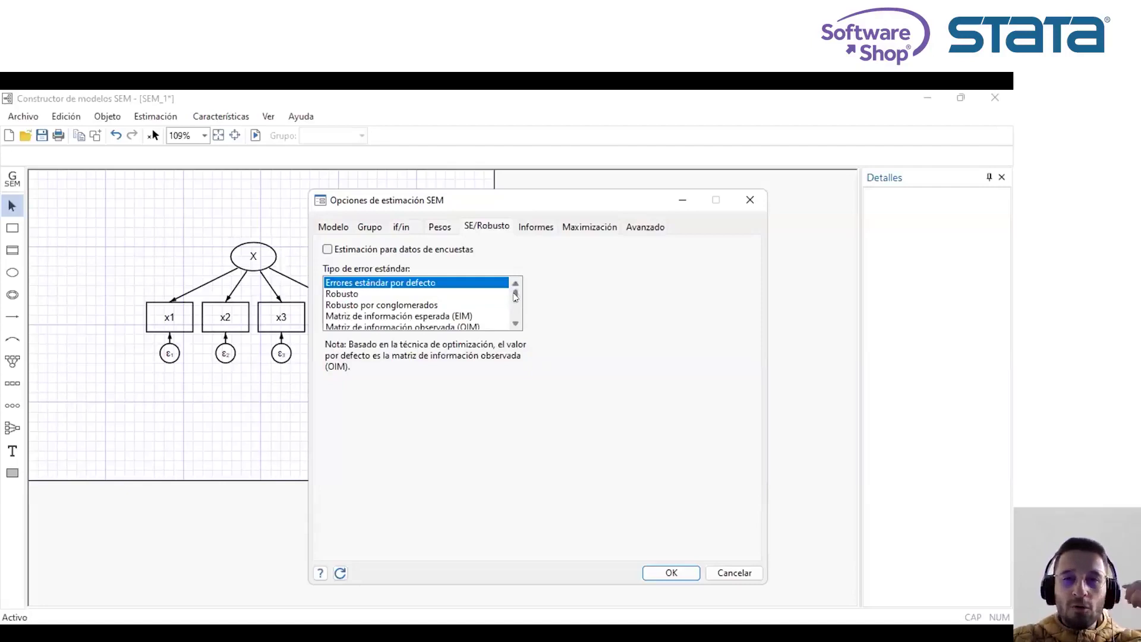
pyautogui.moveTo(516, 297); pyautogui.dragTo(514, 291)
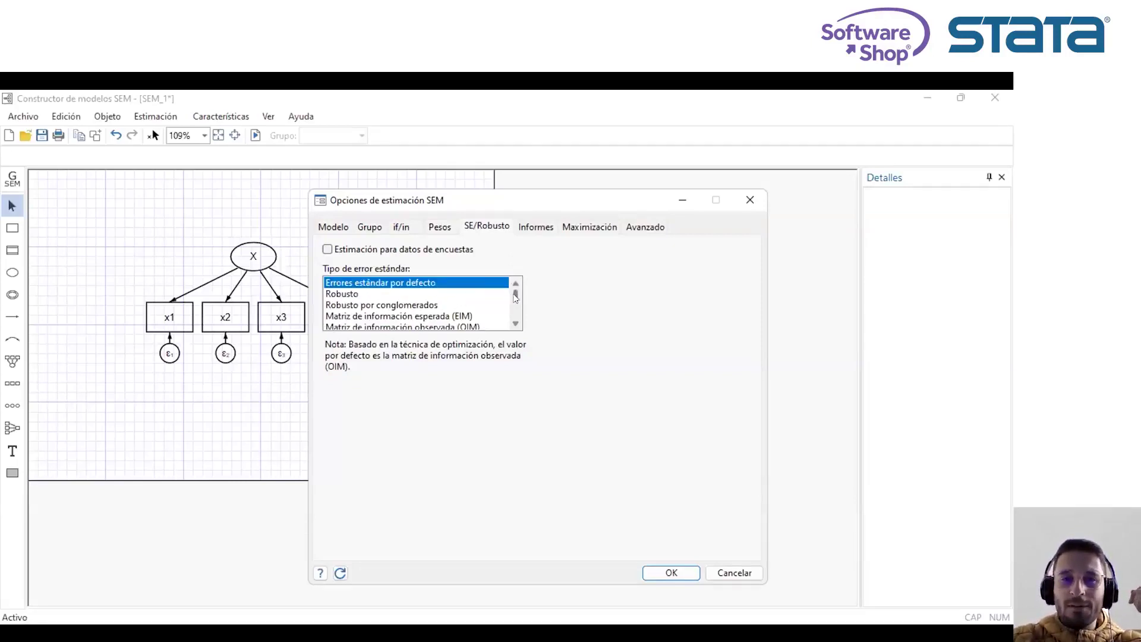
pyautogui.moveTo(516, 294)
pyautogui.mouseDown()
pyautogui.moveTo(516, 312)
pyautogui.moveTo(515, 281)
pyautogui.mouseUp()
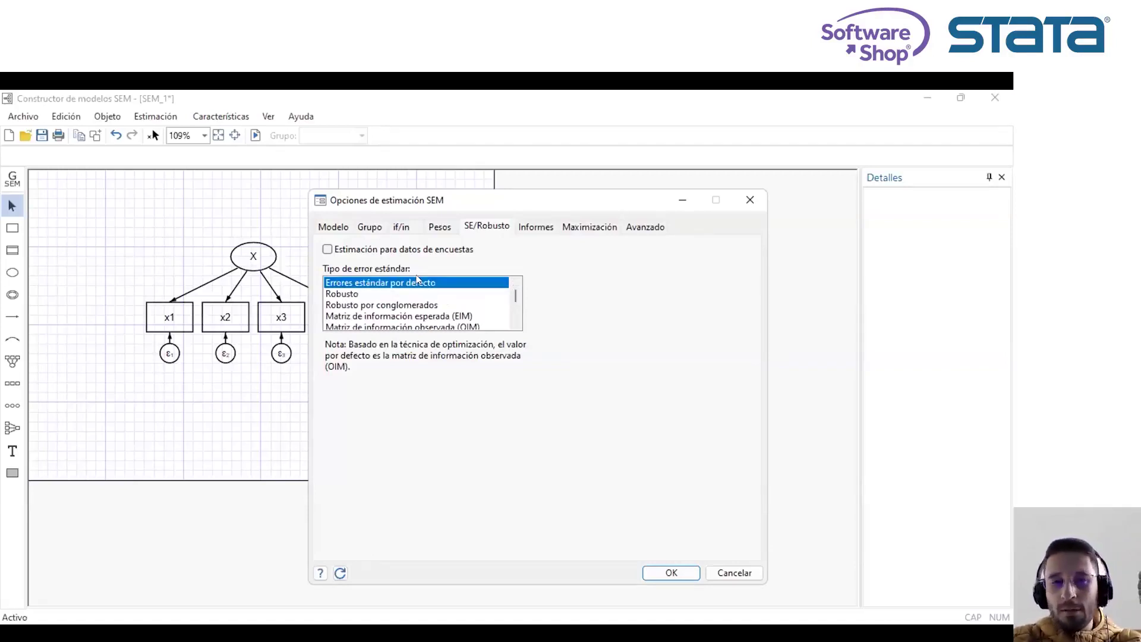
# Review the reporting, confidence level, maximization and advanced estimation options, and estimate the model with the default settings.
pyautogui.click(542, 227)
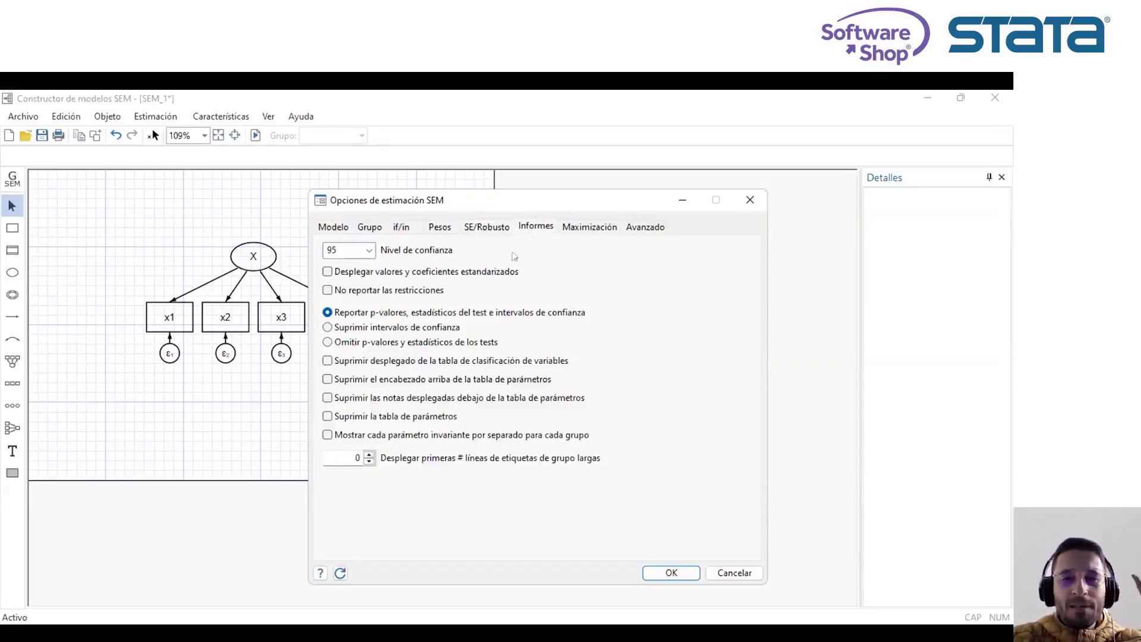
pyautogui.click(370, 250)
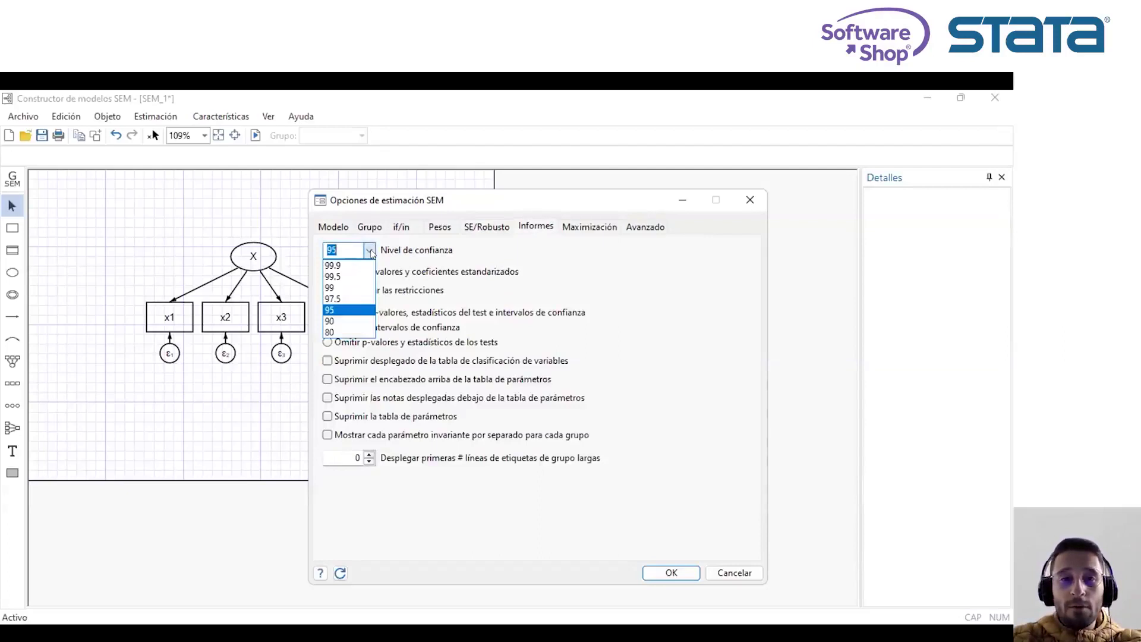
pyautogui.click(369, 251)
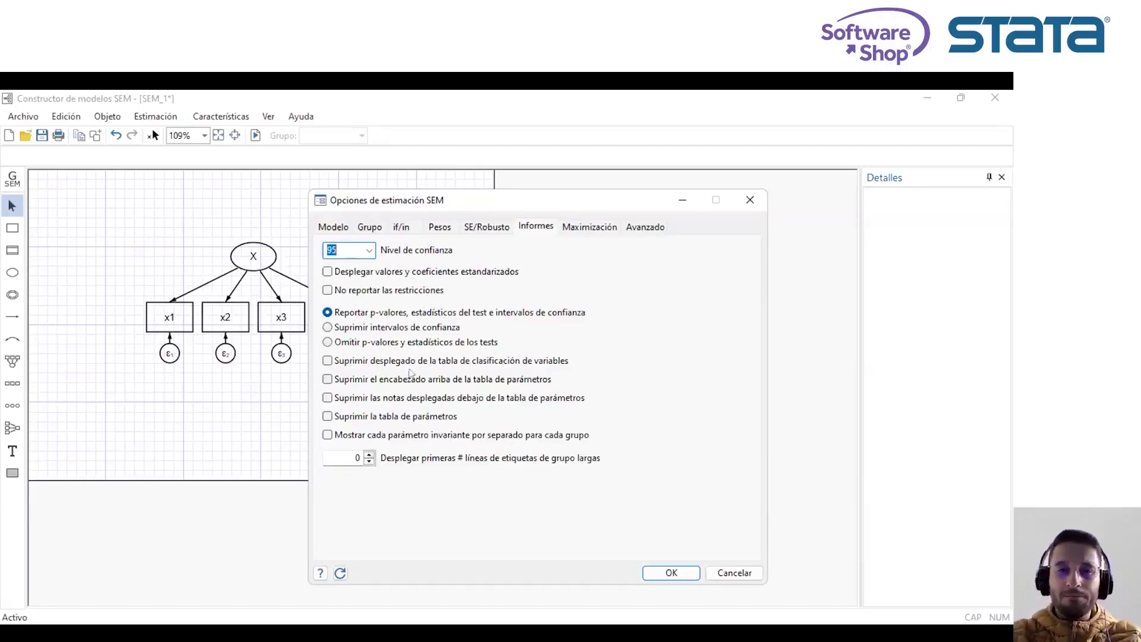
pyautogui.click(588, 228)
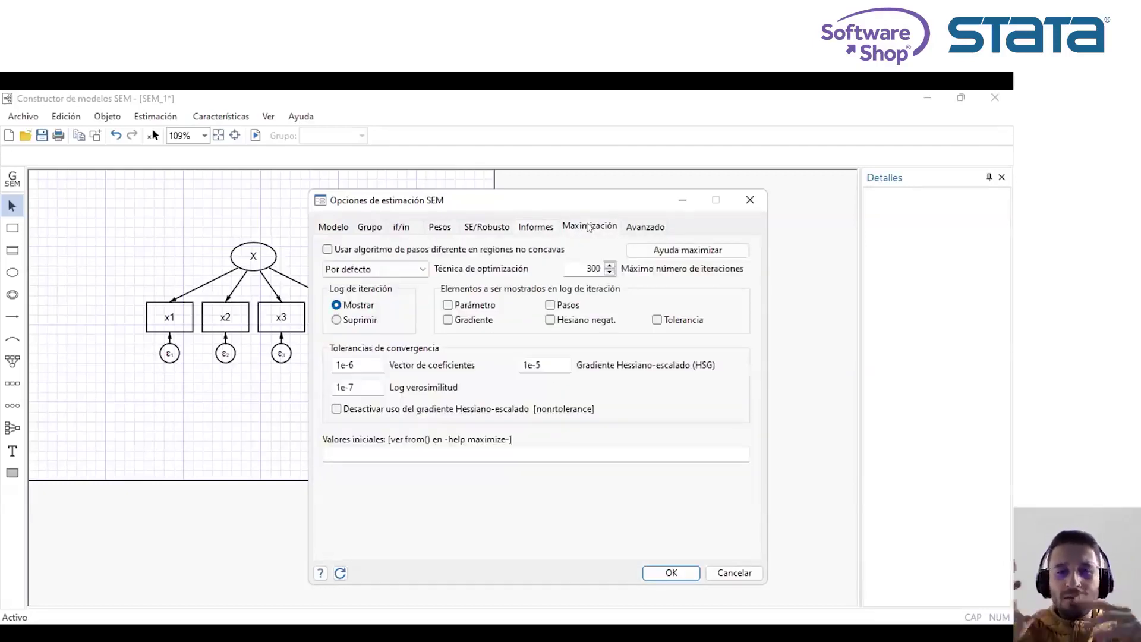
pyautogui.click(661, 228)
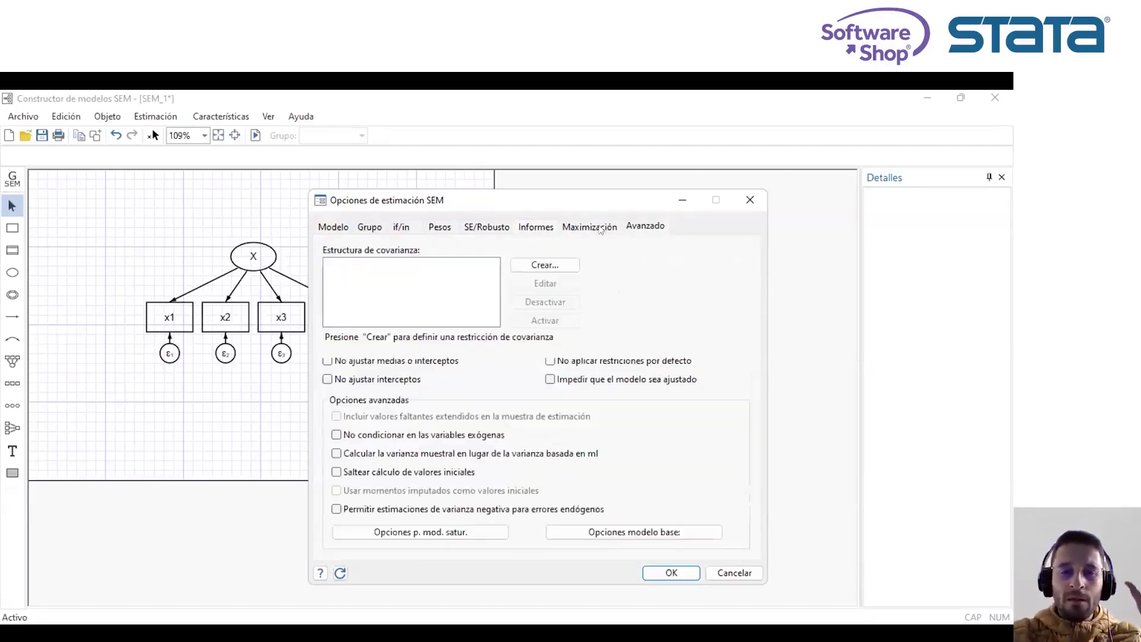
pyautogui.click(666, 574)
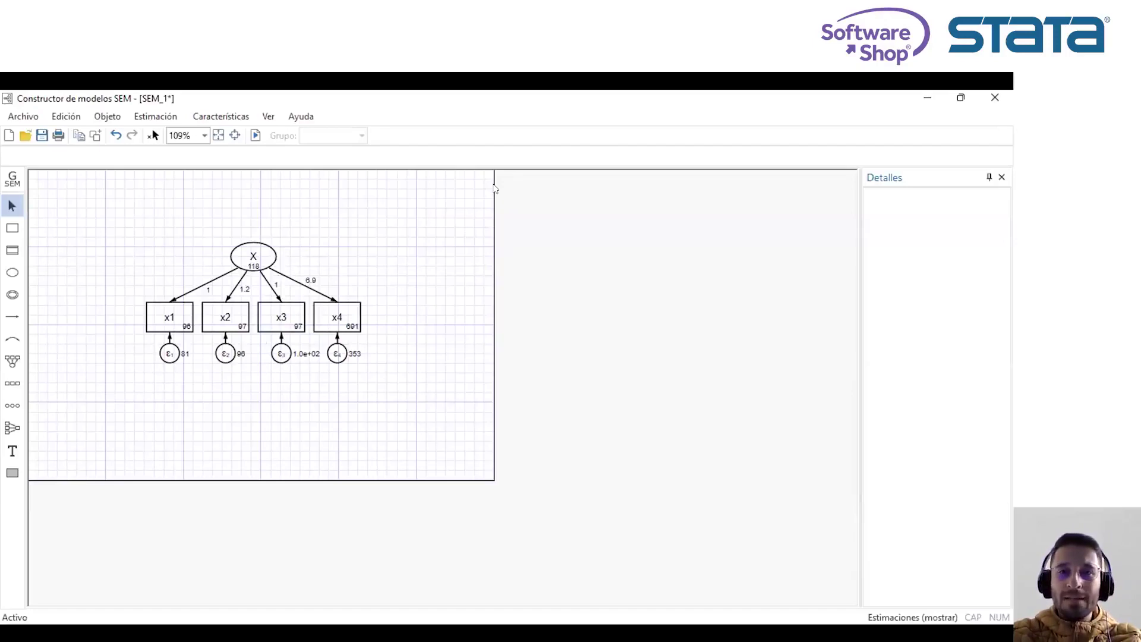
# Examine the estimated error variances, intercepts, path coefficients and latent X variance on the path diagram.
pyautogui.moveTo(377, 341)
pyautogui.mouseDown()
pyautogui.moveTo(313, 357)
pyautogui.moveTo(380, 356)
pyautogui.mouseUp()
pyautogui.moveTo(305, 342)
pyautogui.mouseDown()
pyautogui.moveTo(278, 342)
pyautogui.moveTo(312, 360)
pyautogui.mouseUp()
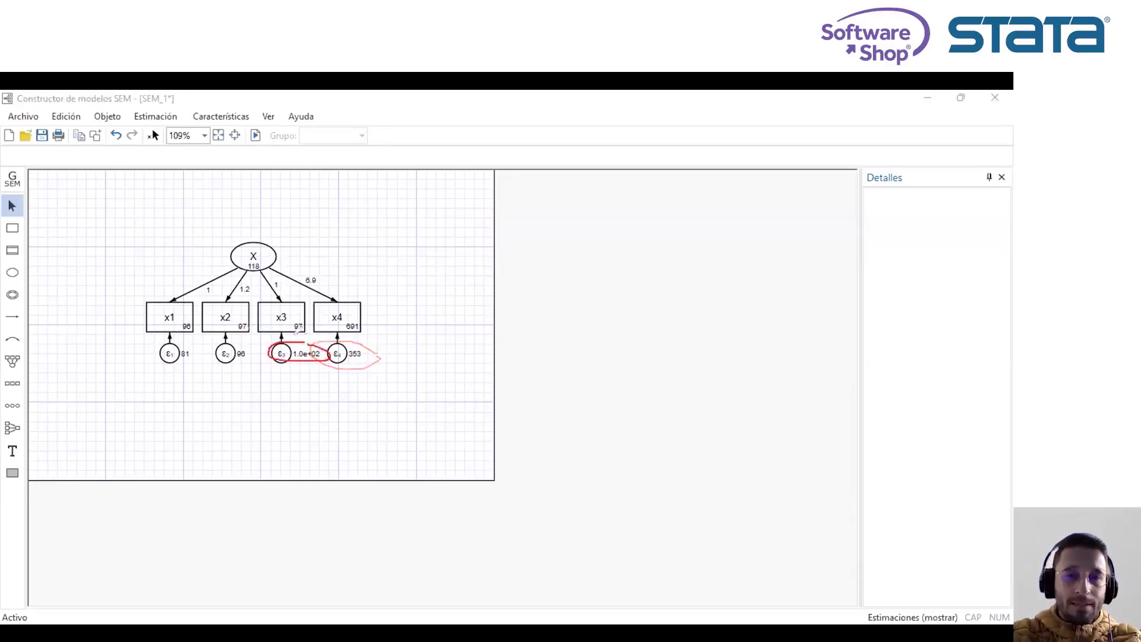
pyautogui.moveTo(240, 340)
pyautogui.mouseDown()
pyautogui.moveTo(206, 363)
pyautogui.moveTo(222, 340)
pyautogui.moveTo(162, 367)
pyautogui.moveTo(199, 324)
pyautogui.moveTo(368, 320)
pyautogui.mouseUp()
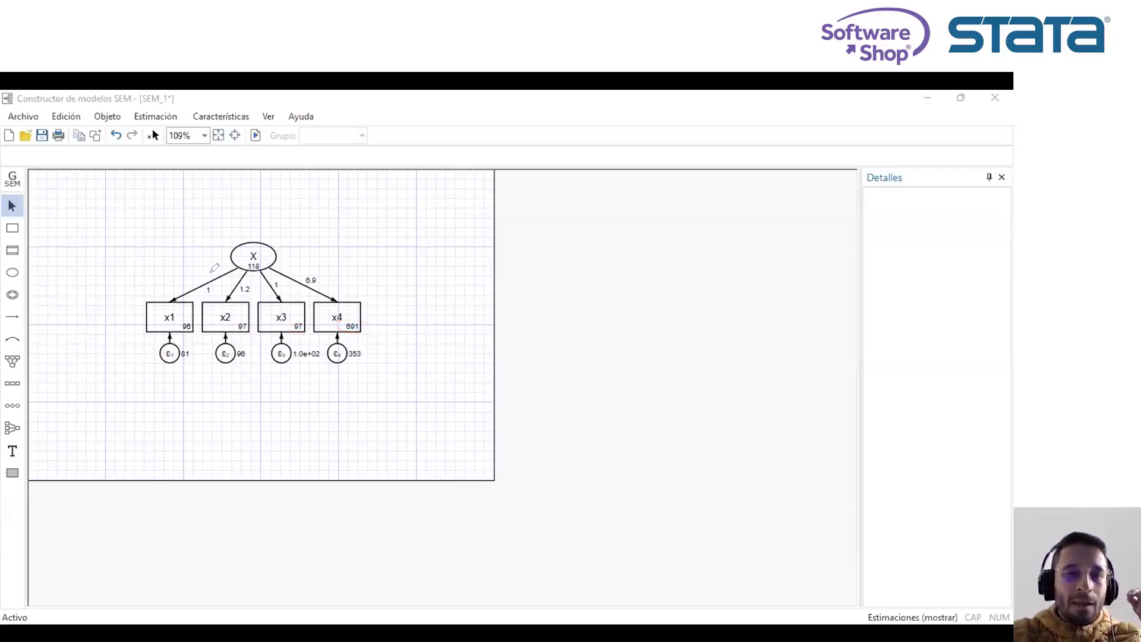
pyautogui.moveTo(215, 278)
pyautogui.mouseDown()
pyautogui.moveTo(191, 283)
pyautogui.moveTo(254, 294)
pyautogui.moveTo(249, 280)
pyautogui.moveTo(327, 274)
pyautogui.mouseUp()
pyautogui.moveTo(245, 244)
pyautogui.mouseDown()
pyautogui.moveTo(237, 269)
pyautogui.moveTo(248, 243)
pyautogui.mouseUp()
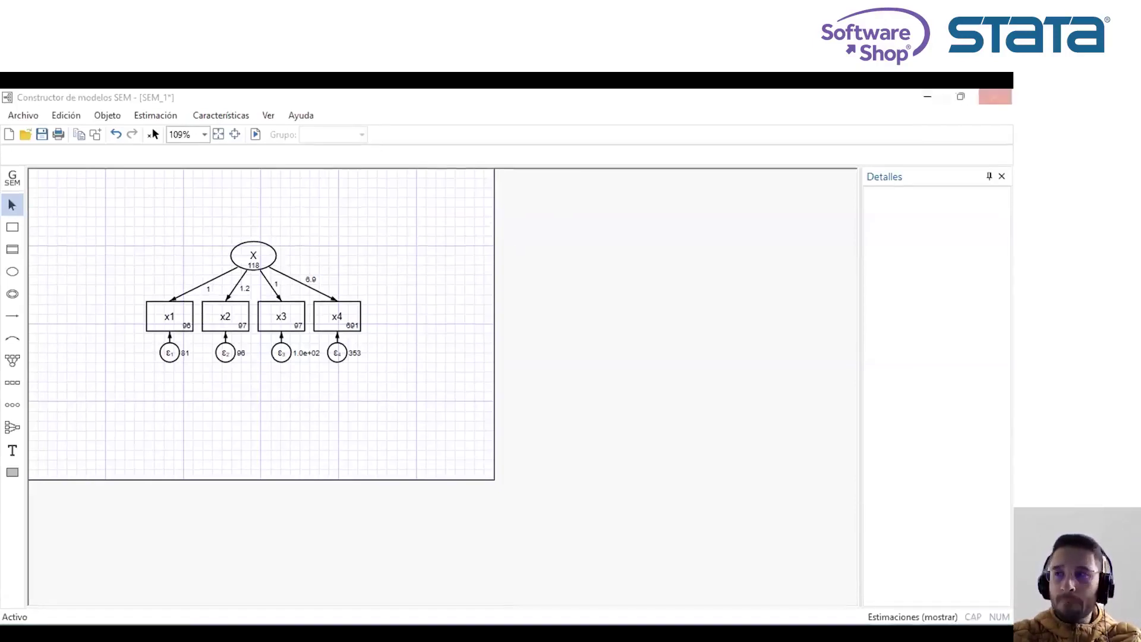
# Close the SEM Builder and review the sem command it generated together with its output in the main Stata window.
pyautogui.click(995, 96)
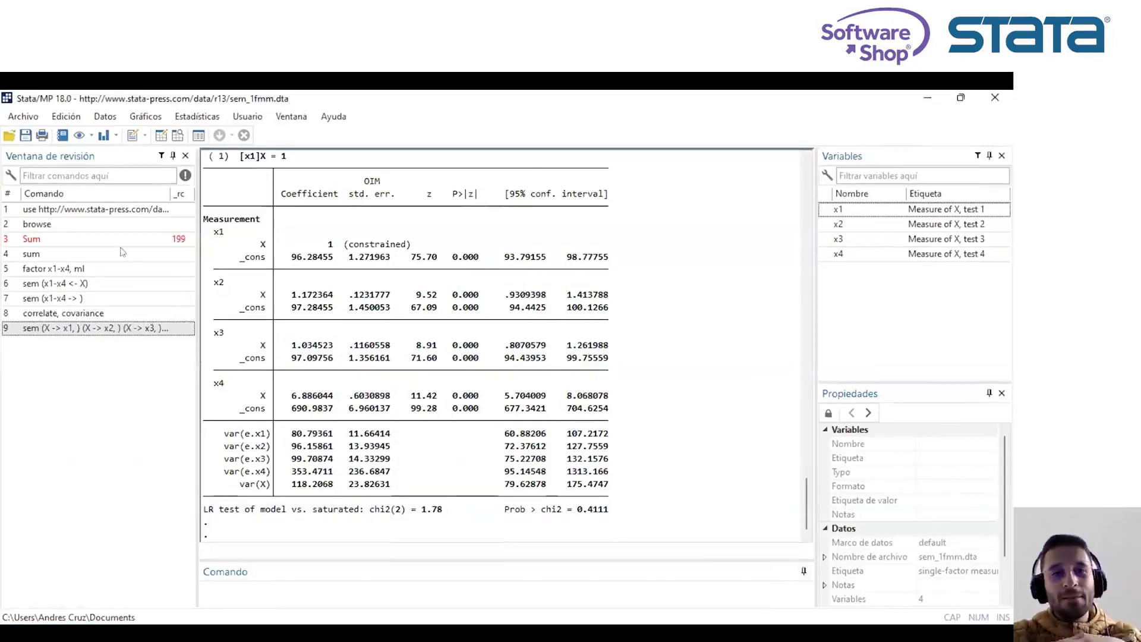
pyautogui.click(76, 327)
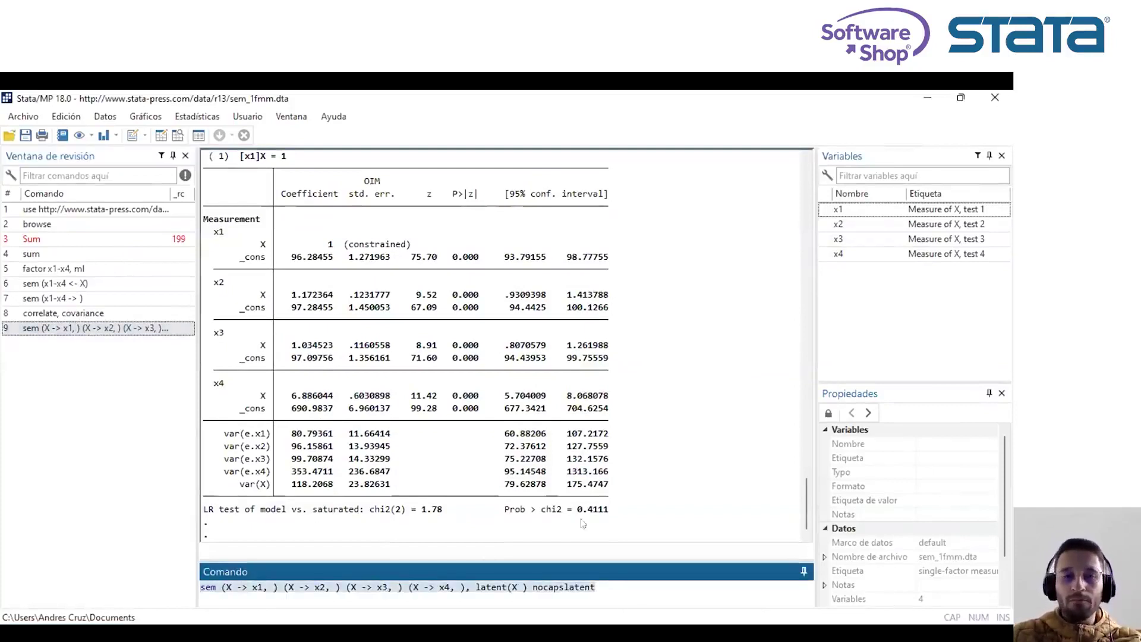
pyautogui.scroll(5, 808, 475)
pyautogui.moveTo(809, 467); pyautogui.dragTo(809, 453)
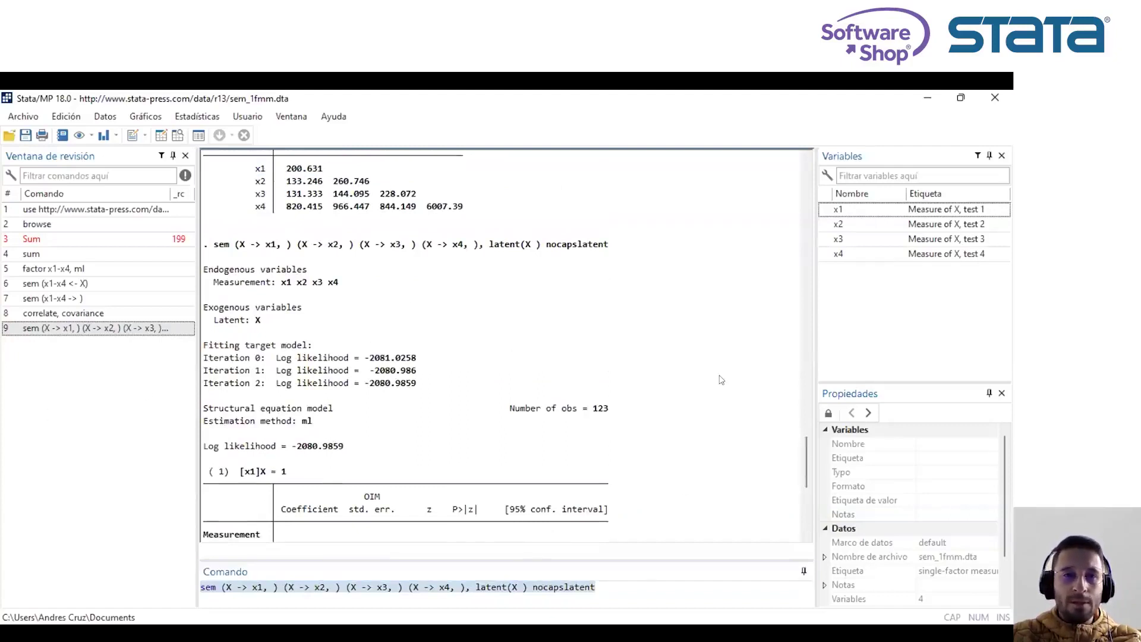
pyautogui.moveTo(425, 470)
pyautogui.mouseDown()
pyautogui.moveTo(675, 333)
pyautogui.moveTo(667, 365)
pyautogui.mouseUp()
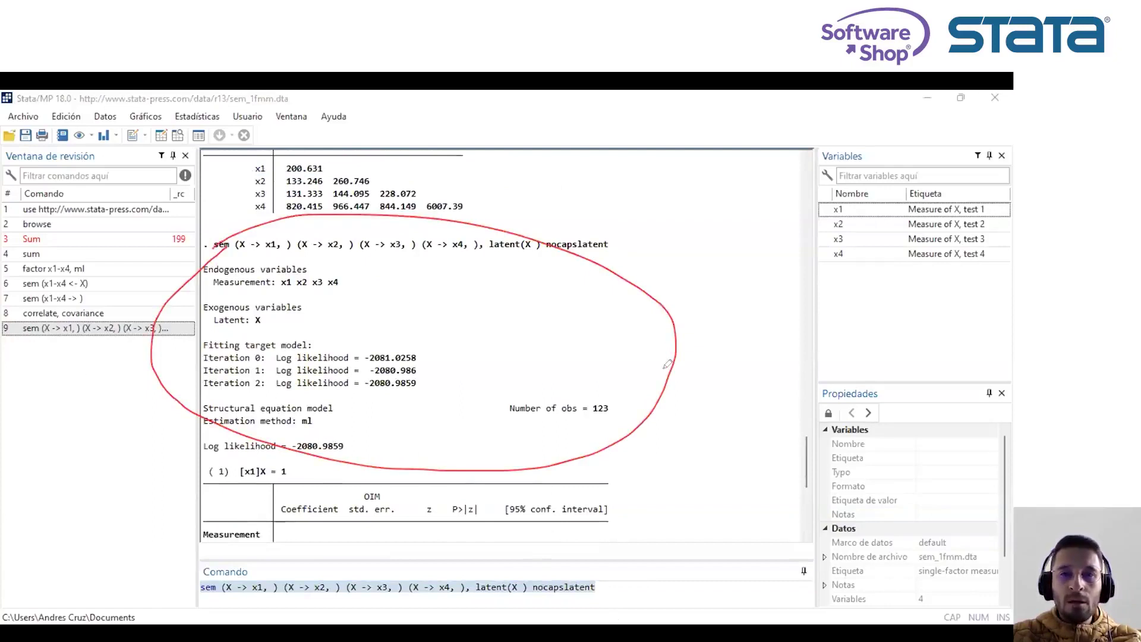
pyautogui.press('e')
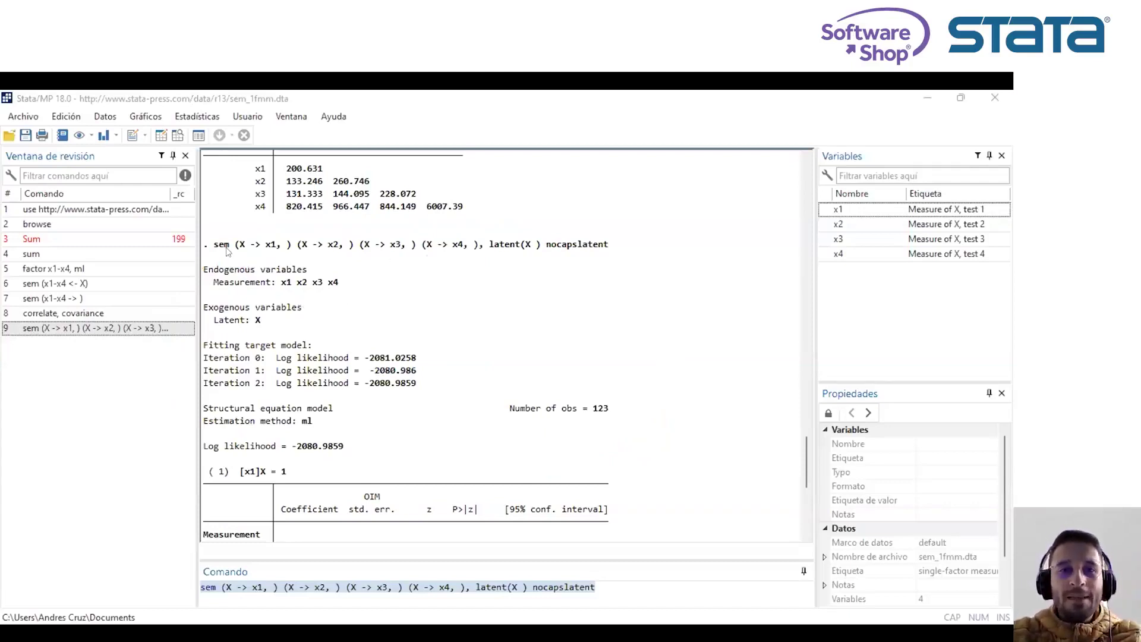
pyautogui.moveTo(214, 244); pyautogui.dragTo(479, 244)
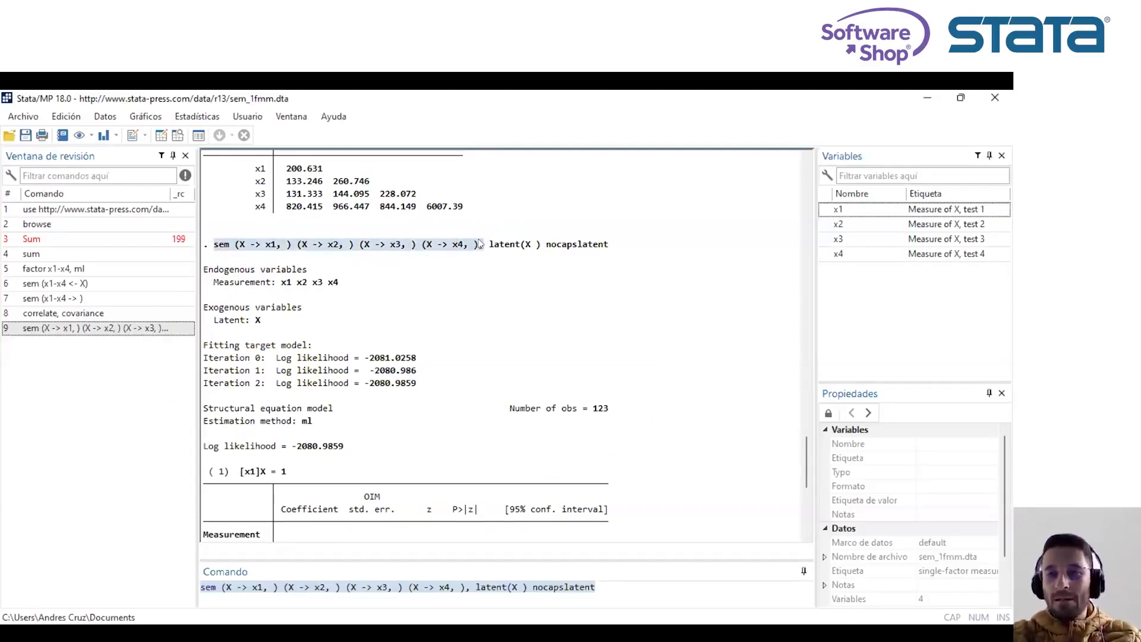
# Recall sem (x1-x4 <- X) from the command history and compare it with the longer sem command generated by the Builder.
pyautogui.click(113, 284)
pyautogui.click(265, 588)
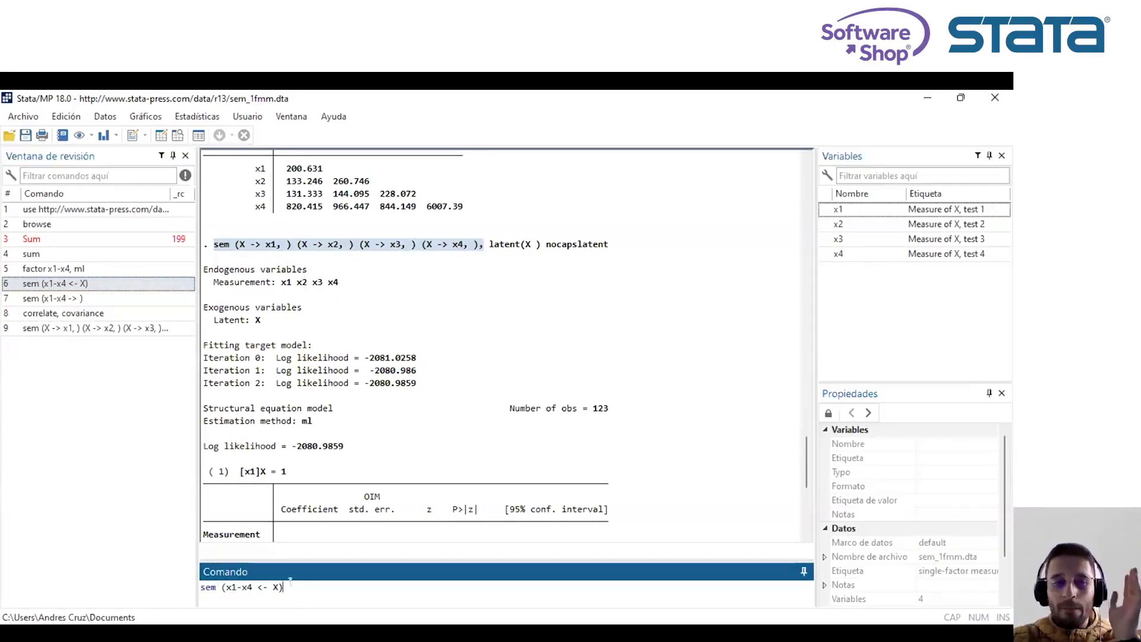
pyautogui.moveTo(290, 582); pyautogui.dragTo(203, 586)
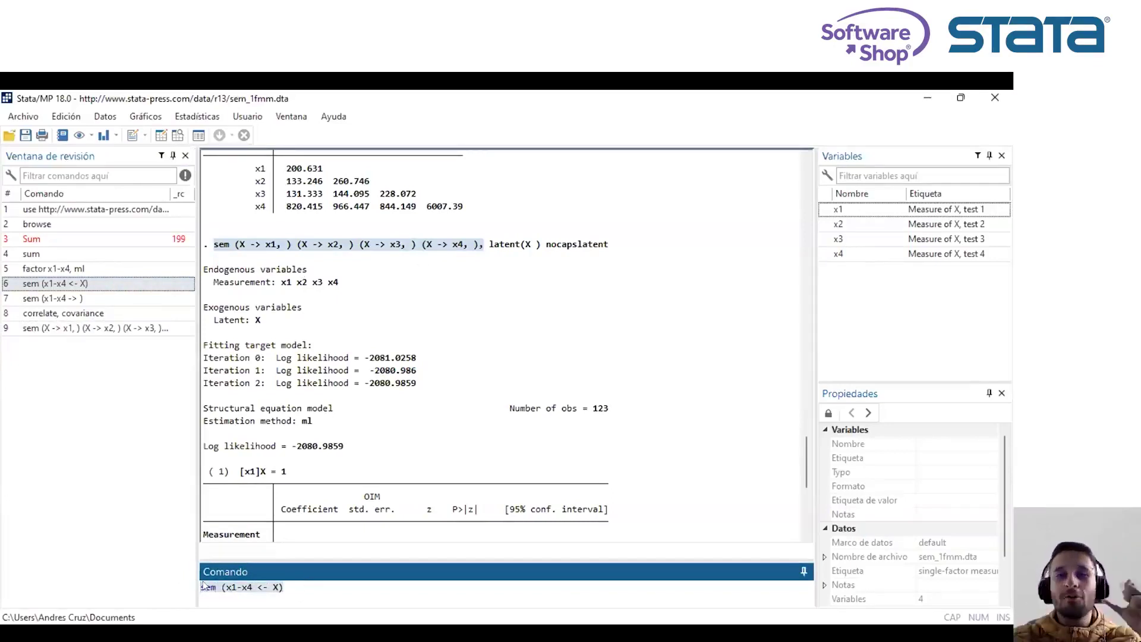
pyautogui.click(61, 317)
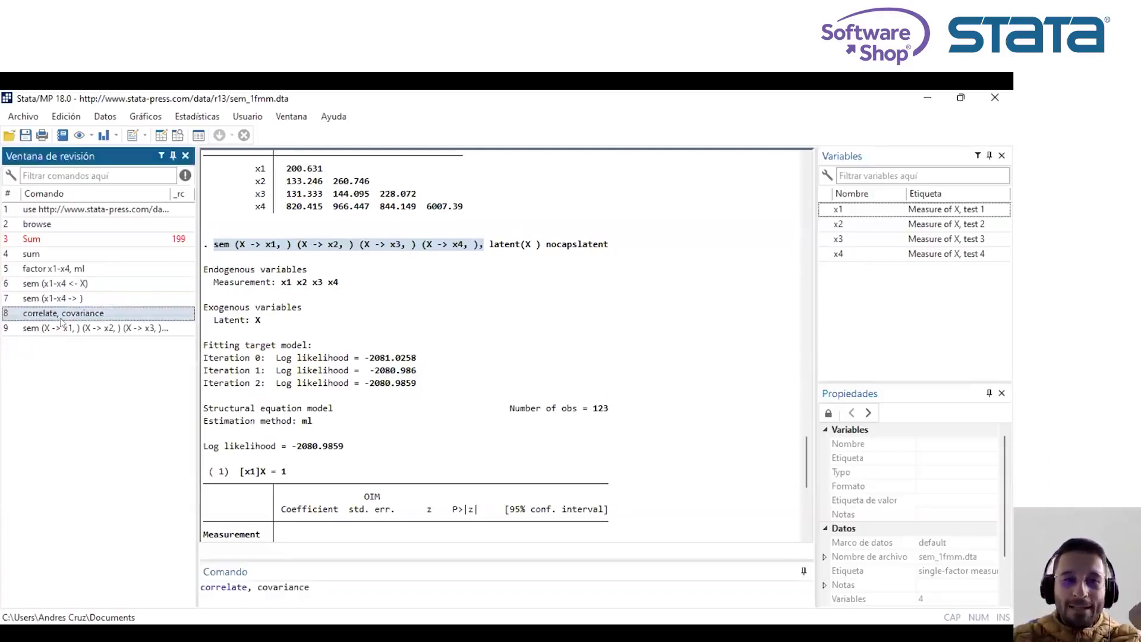
pyautogui.click(62, 325)
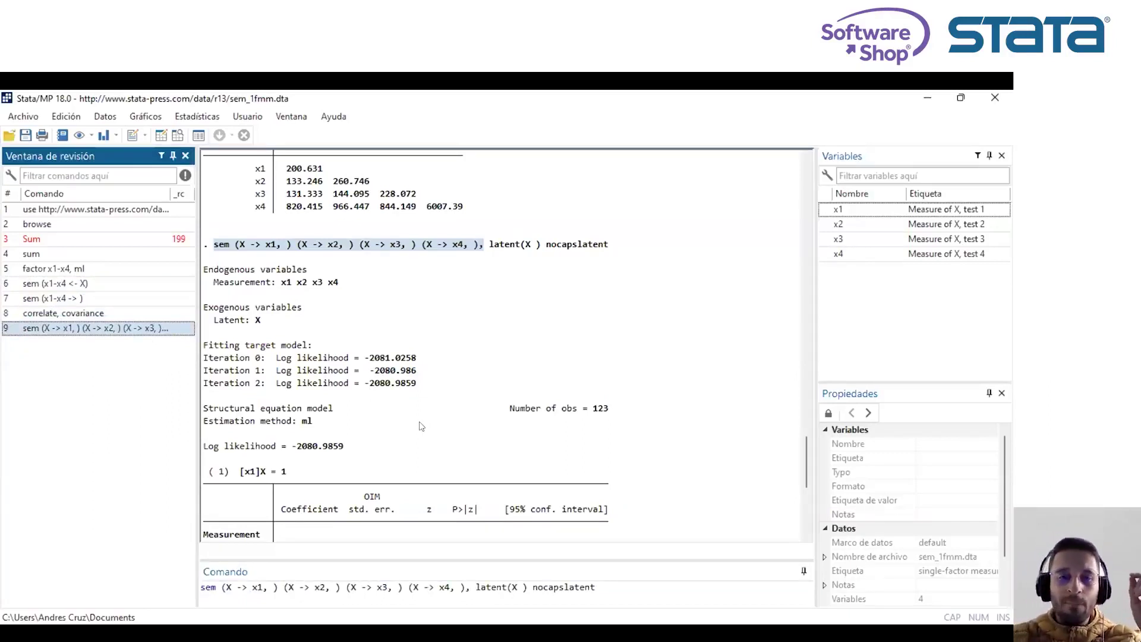
# Examine the separate paths from X to x1 through x4 and the latent(X) option in the generated command, and view its coefficient table.
pyautogui.click(614, 582)
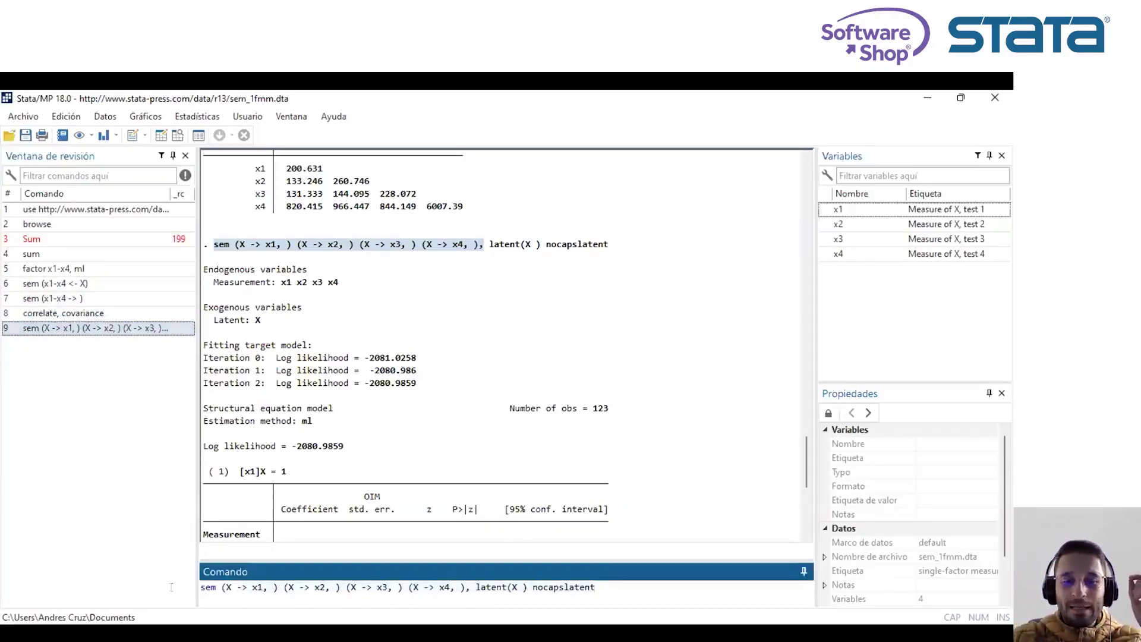
pyautogui.click(215, 588)
pyautogui.moveTo(214, 587); pyautogui.dragTo(275, 592)
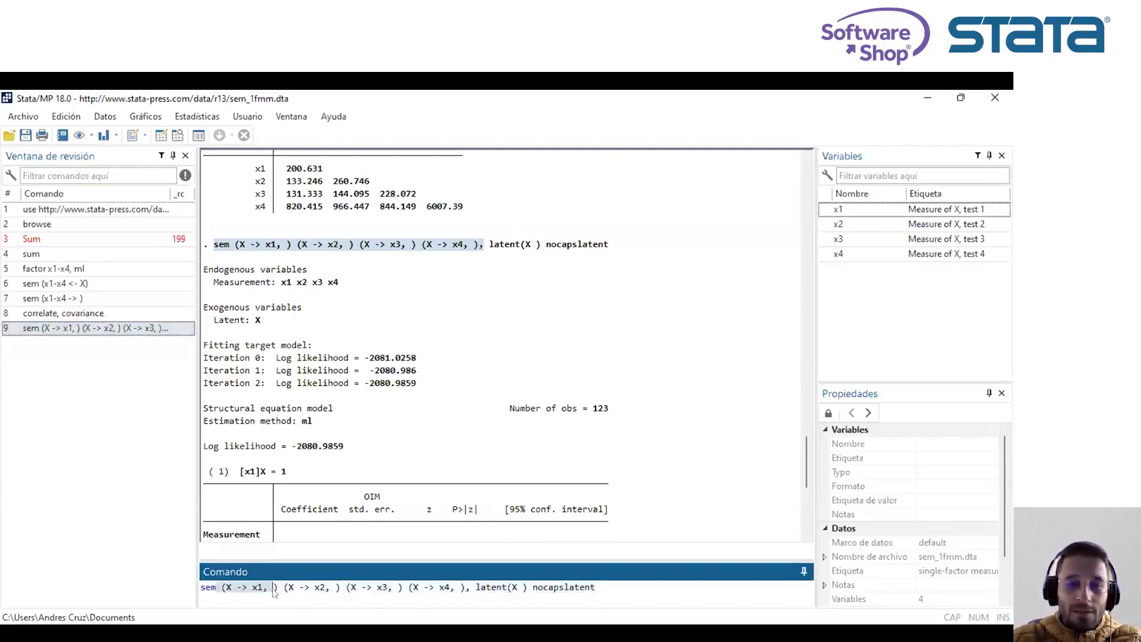
pyautogui.click(224, 587)
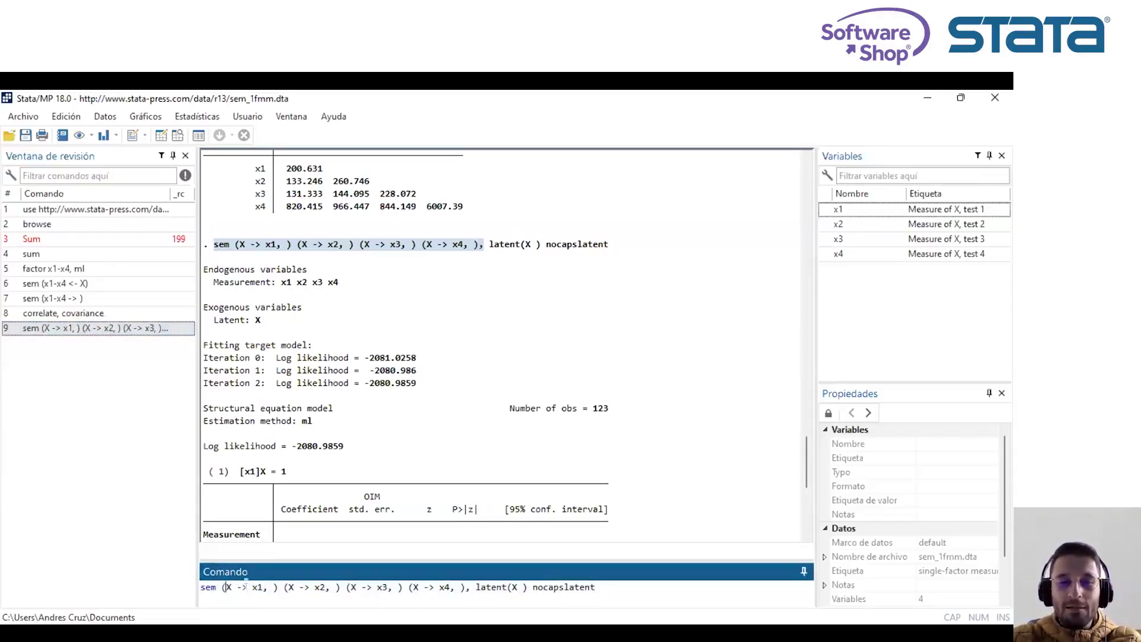
pyautogui.click(286, 587)
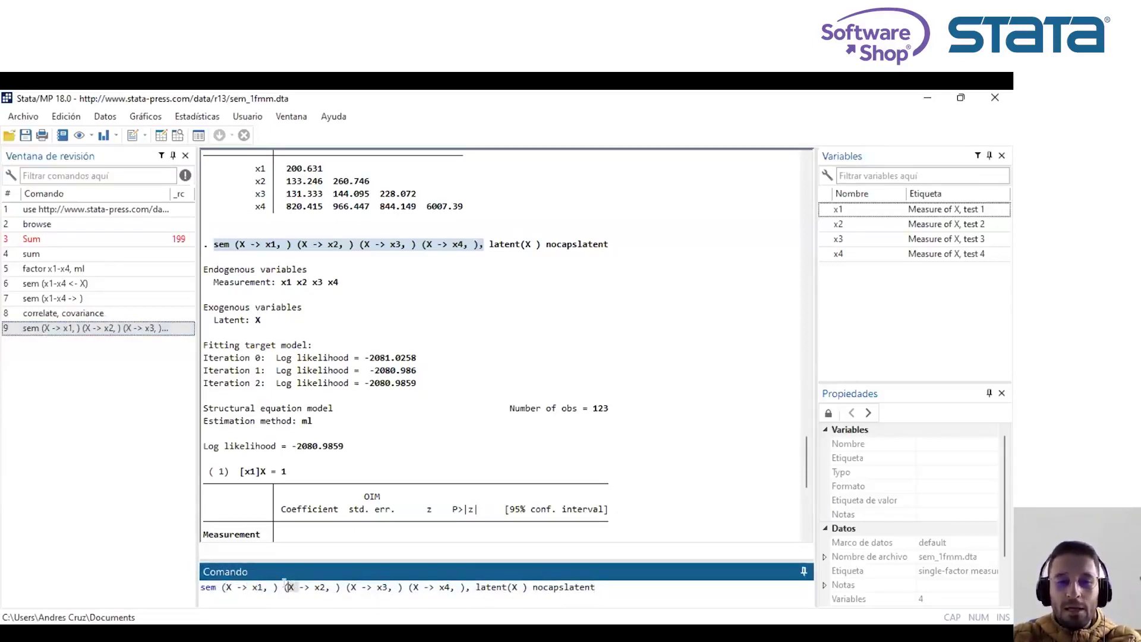
pyautogui.doubleClick(324, 588)
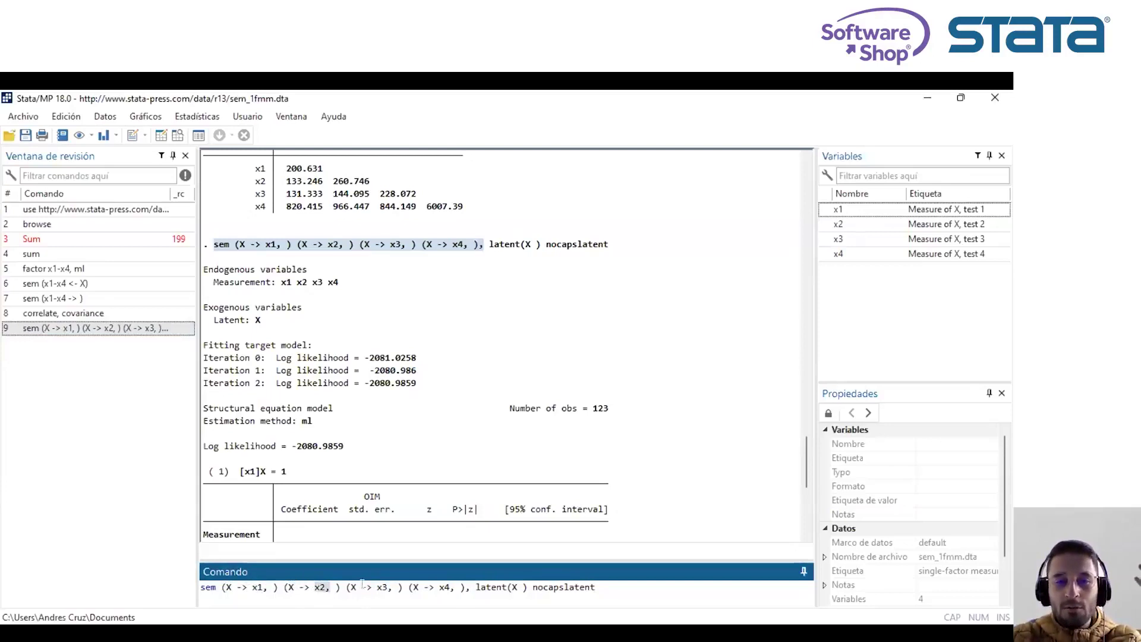
pyautogui.click(363, 588)
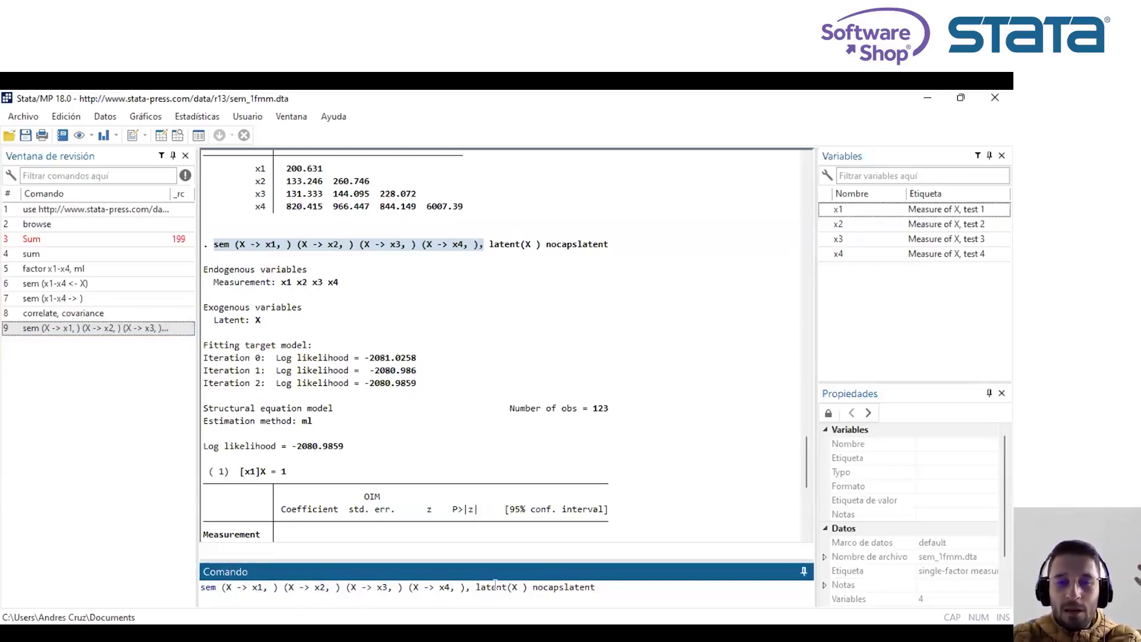
pyautogui.moveTo(518, 587); pyautogui.dragTo(475, 588)
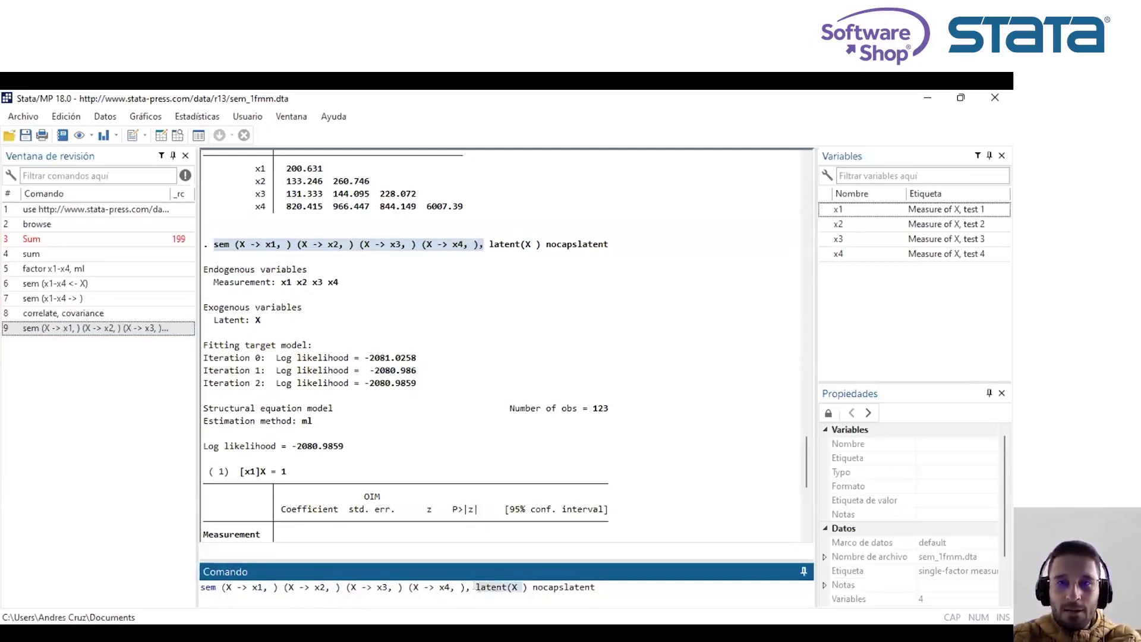
pyautogui.click(434, 588)
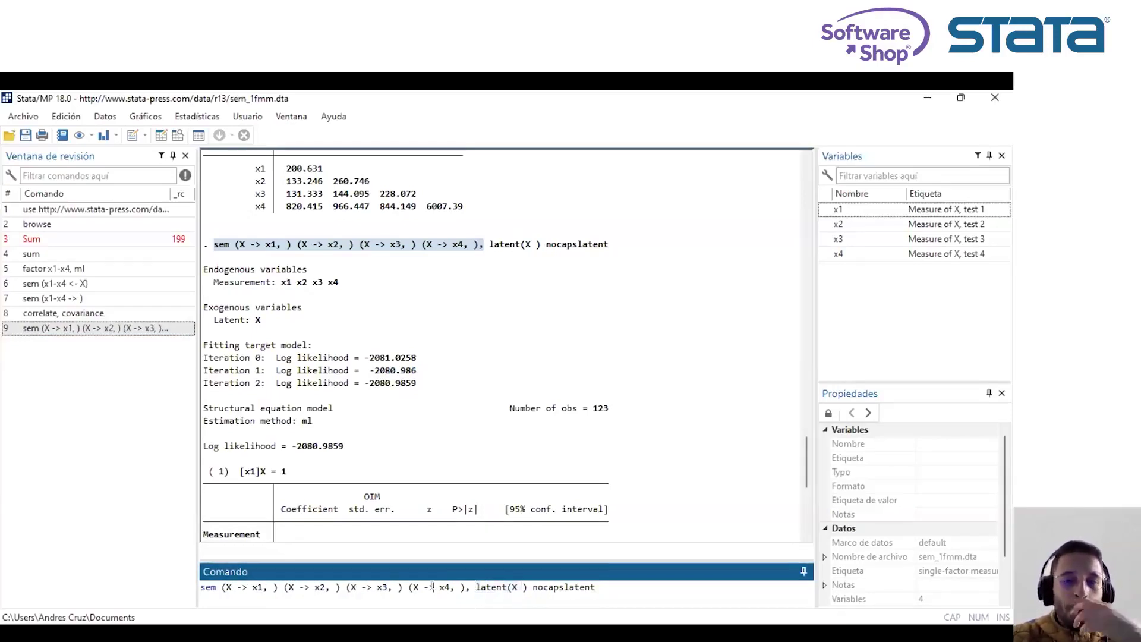
pyautogui.scroll(-3, 650, 489)
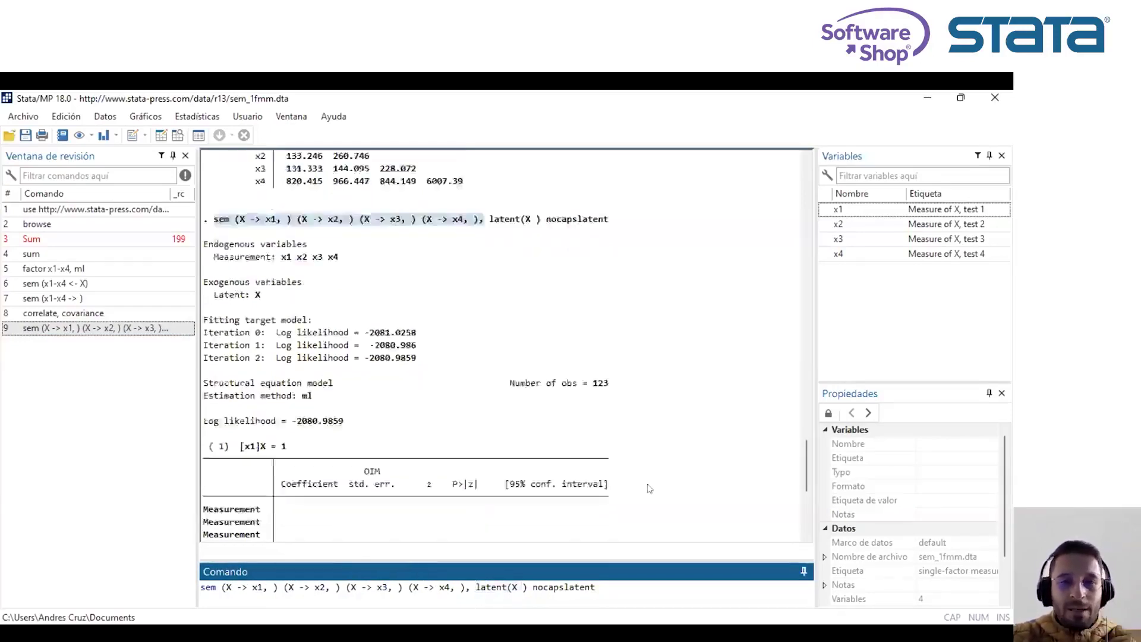
pyautogui.scroll(-3, 588, 470)
pyautogui.scroll(-2, 594, 472)
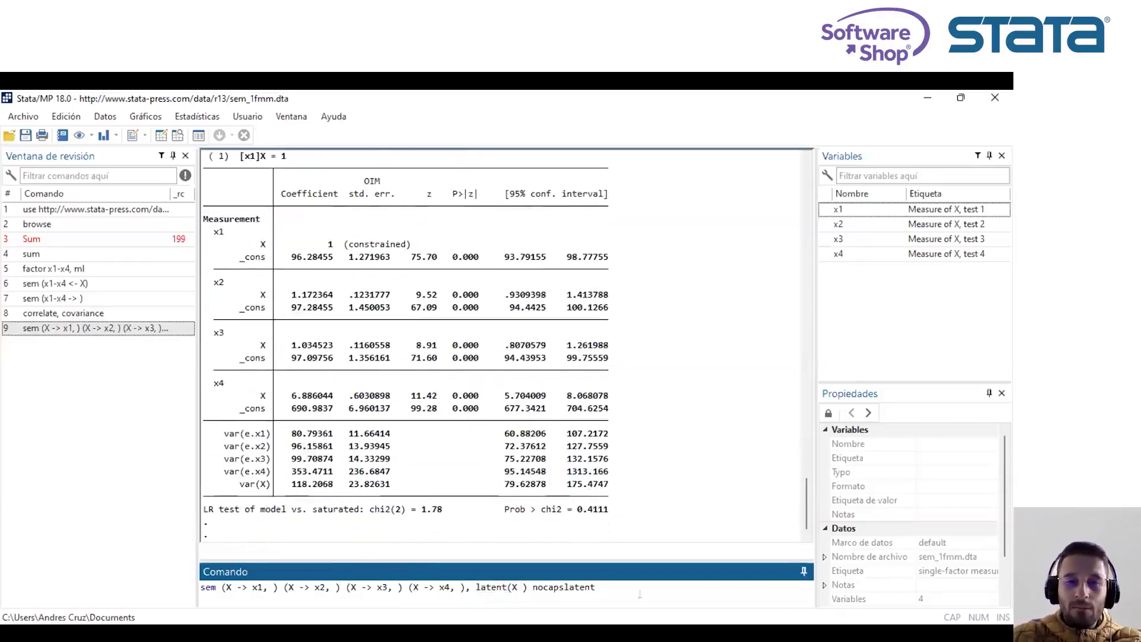
# Clear the generated command and rerun sem (x1-x4 <- X) from the command history.
pyautogui.moveTo(595, 587); pyautogui.dragTo(174, 581)
pyautogui.press('BackSpace')
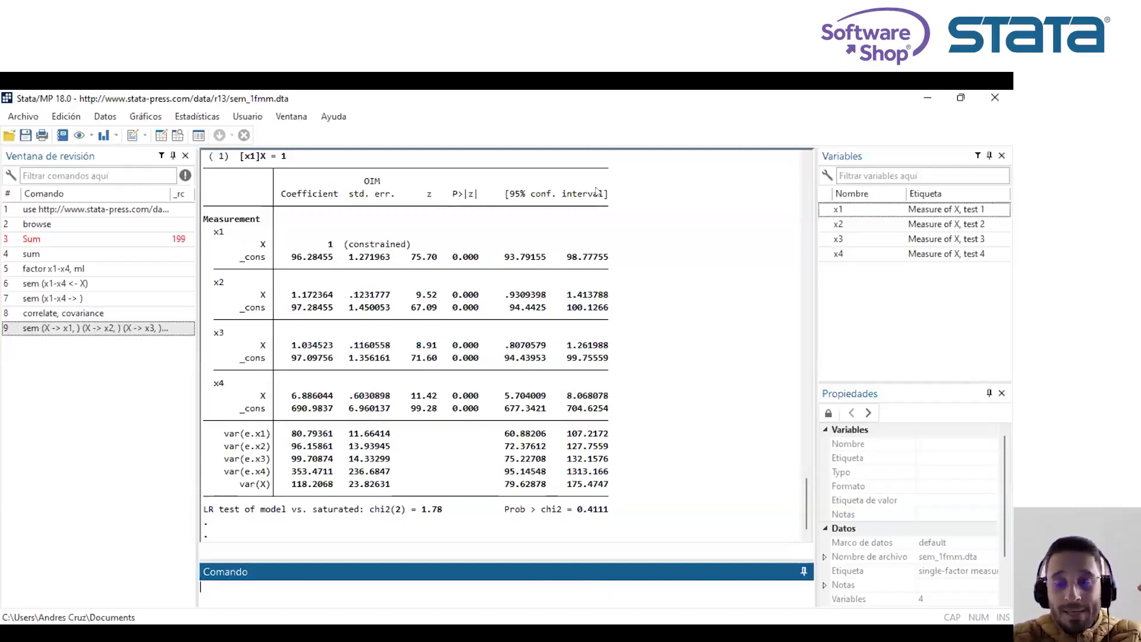
pyautogui.click(86, 298)
pyautogui.click(89, 283)
pyautogui.press('Return')
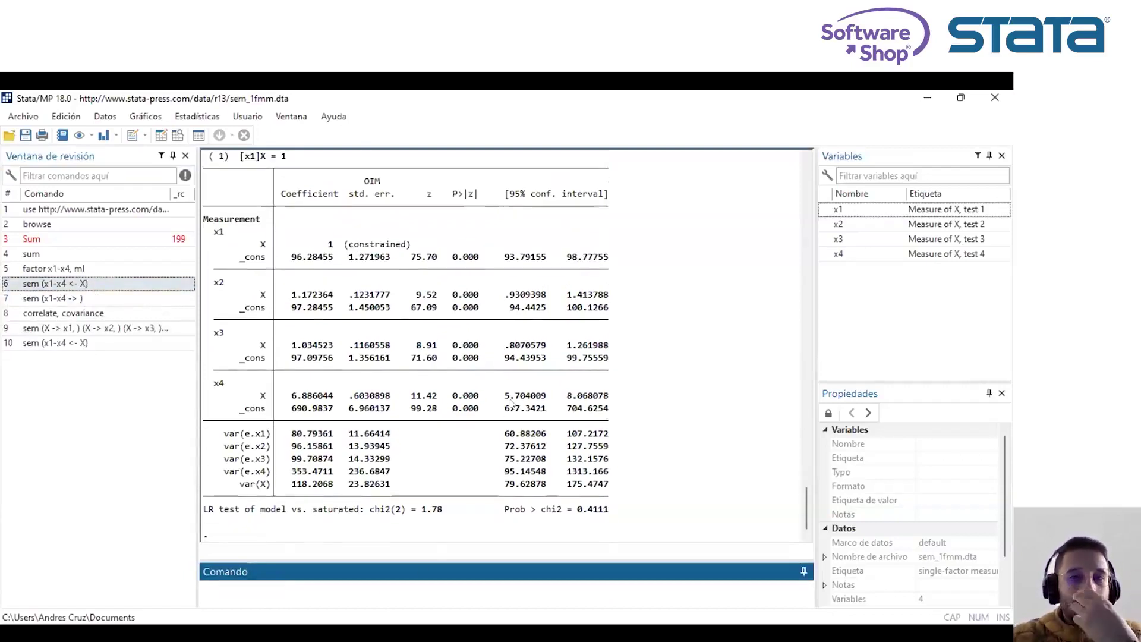
# Review the rerun model's output and examine the coefficients and constants for x1 and x2.
pyautogui.scroll(10, 517, 404)
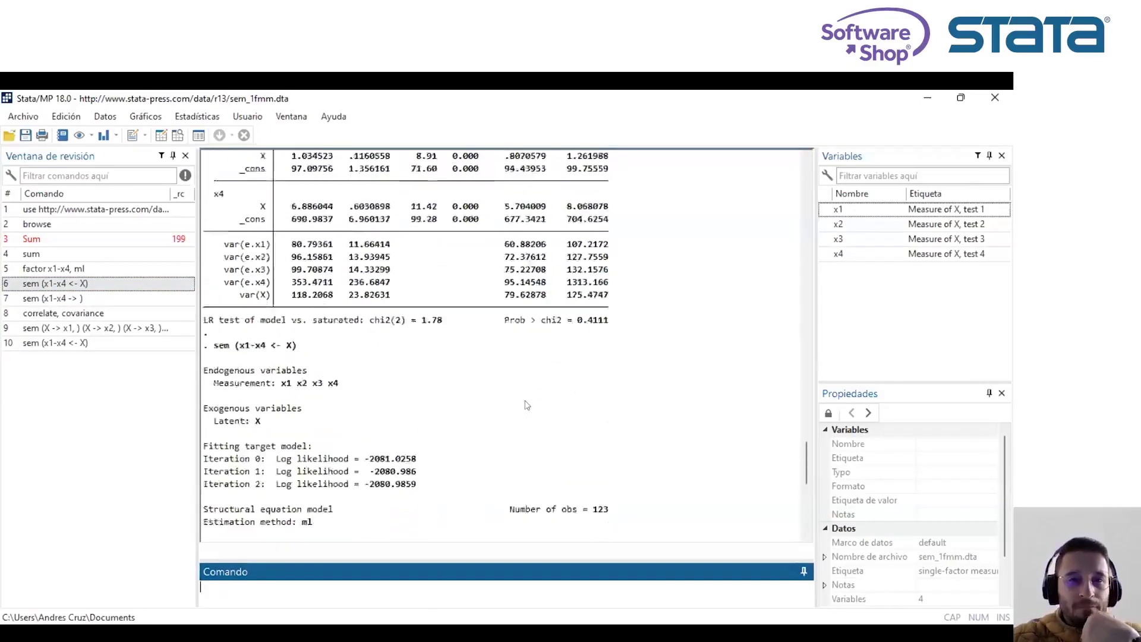
pyautogui.scroll(-12, 523, 405)
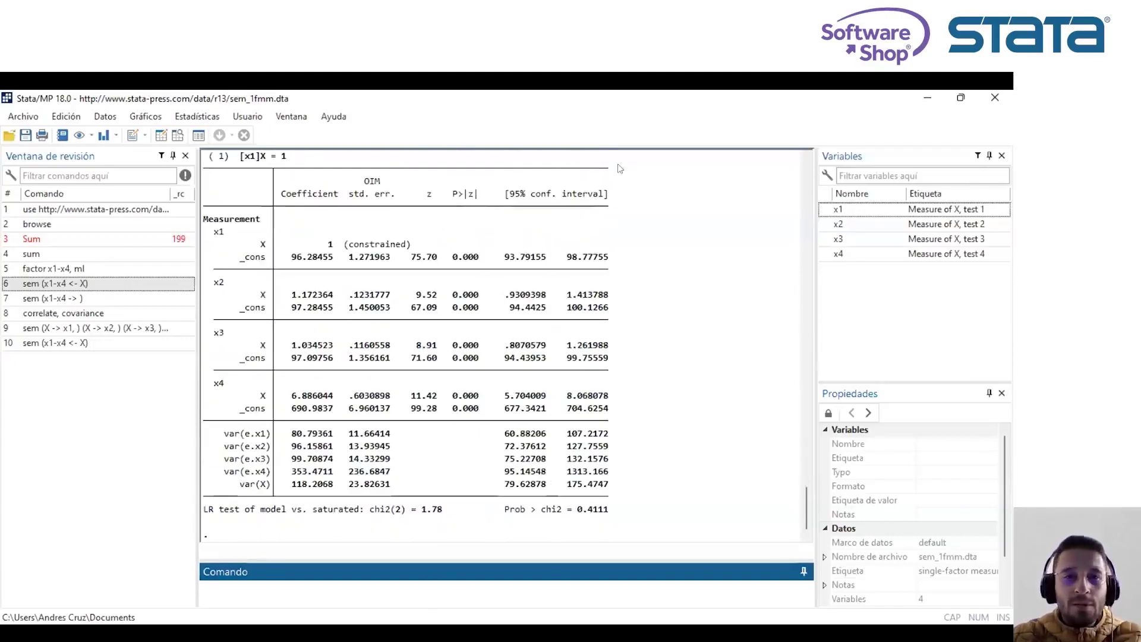
pyautogui.moveTo(332, 241)
pyautogui.mouseDown()
pyautogui.moveTo(274, 262)
pyautogui.moveTo(345, 239)
pyautogui.mouseUp()
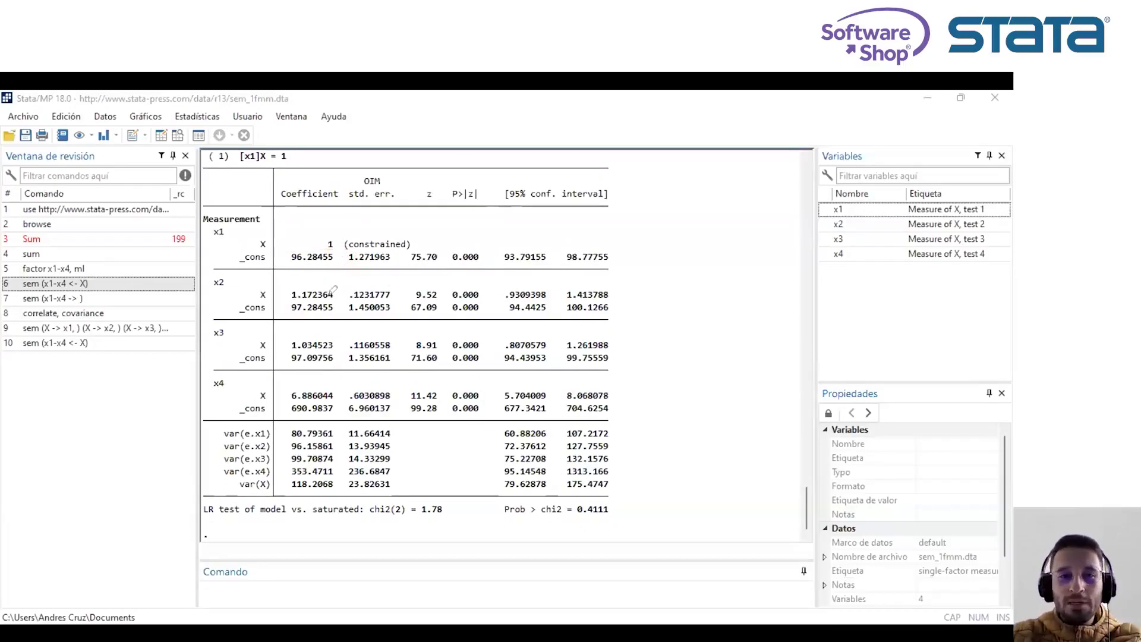
pyautogui.moveTo(334, 299)
pyautogui.mouseDown()
pyautogui.moveTo(300, 316)
pyautogui.moveTo(336, 299)
pyautogui.mouseUp()
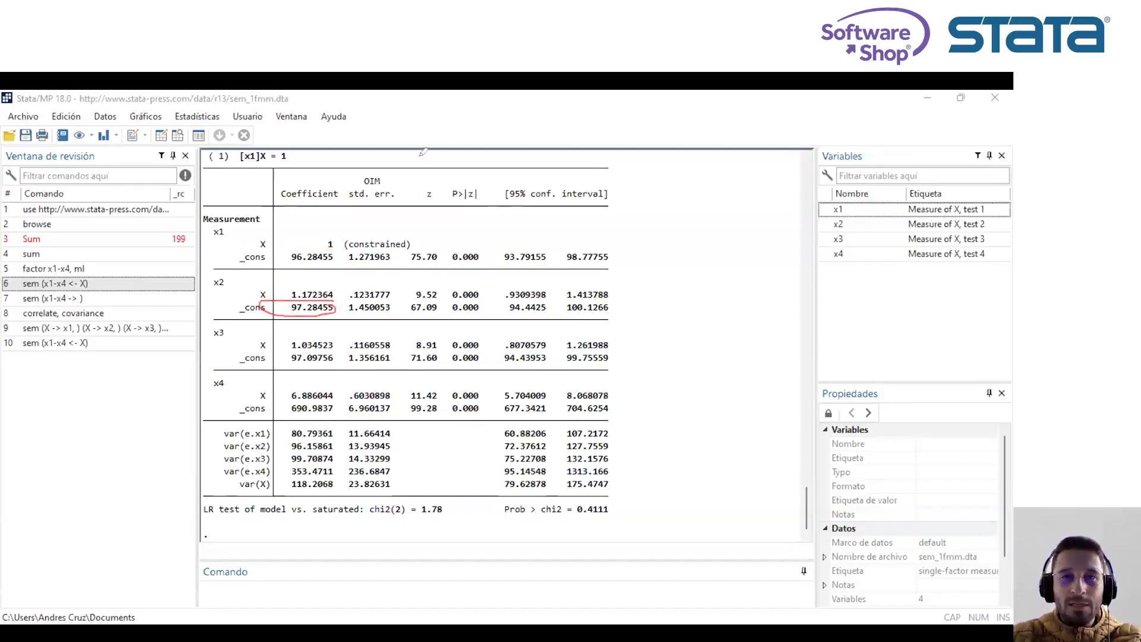
# Compare the X coefficients and constants for x1 and x2 between the Builder-generated model's output and the rerun sem (x1-x4 <- X) output.
pyautogui.moveTo(805, 480); pyautogui.dragTo(816, 432)
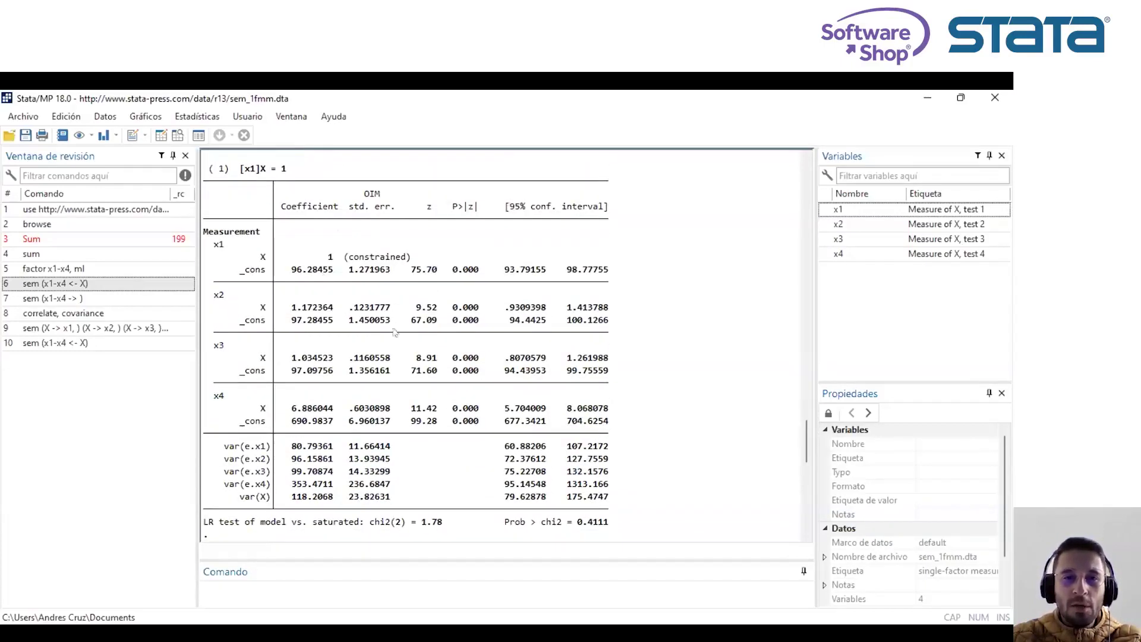
pyautogui.moveTo(805, 439); pyautogui.dragTo(801, 516)
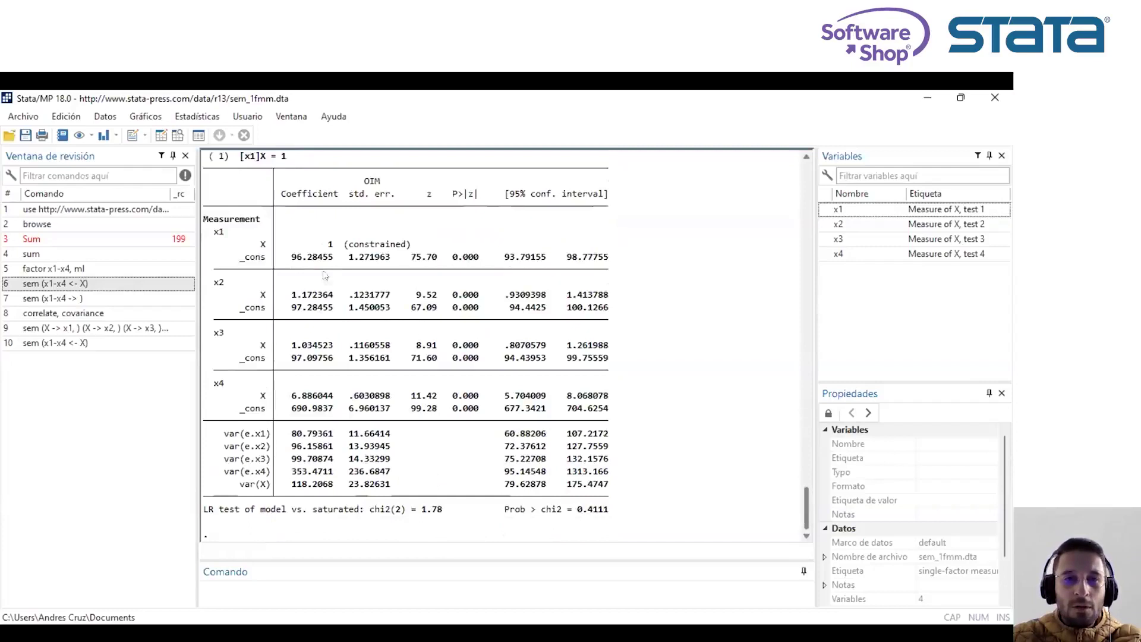
pyautogui.moveTo(337, 257); pyautogui.dragTo(277, 258)
pyautogui.moveTo(335, 309); pyautogui.dragTo(286, 309)
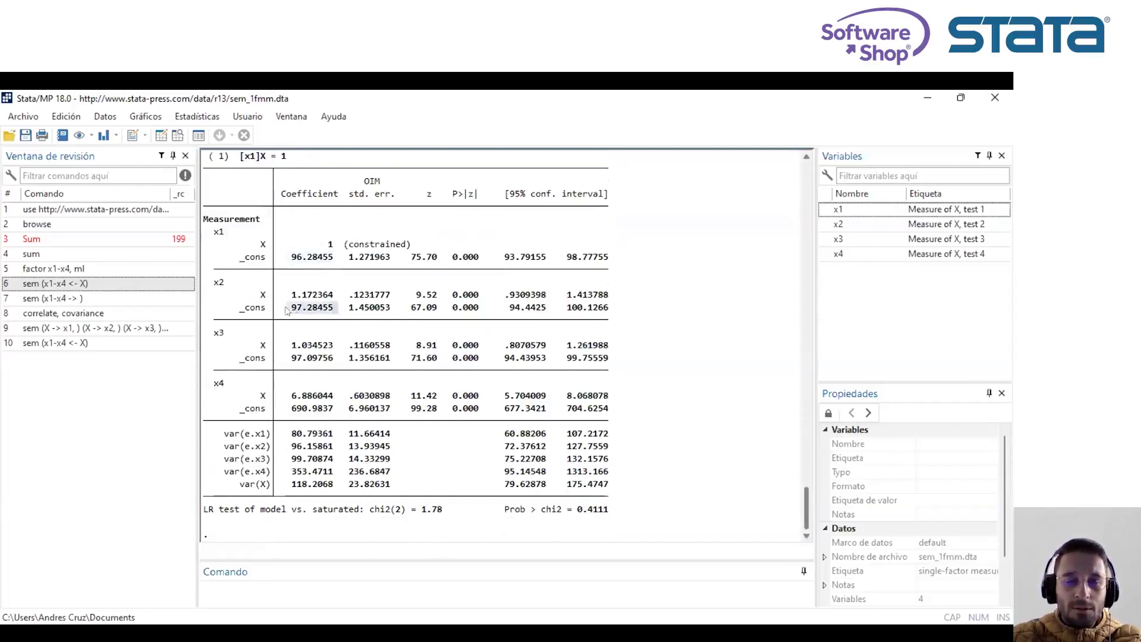
pyautogui.moveTo(338, 245); pyautogui.dragTo(324, 248)
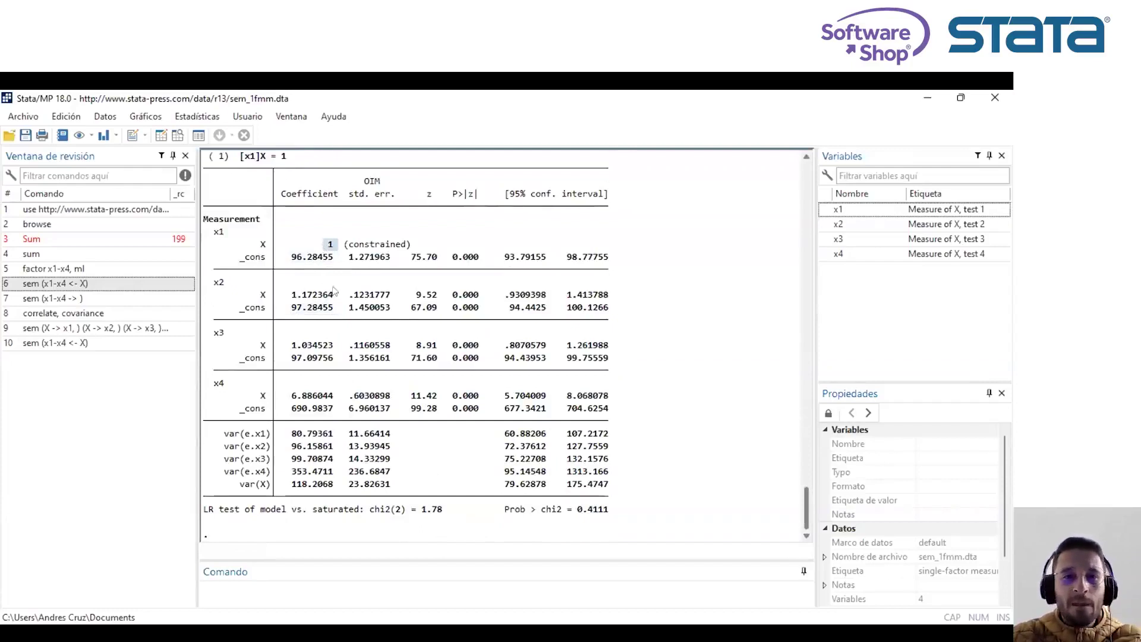
pyautogui.moveTo(337, 295); pyautogui.dragTo(281, 296)
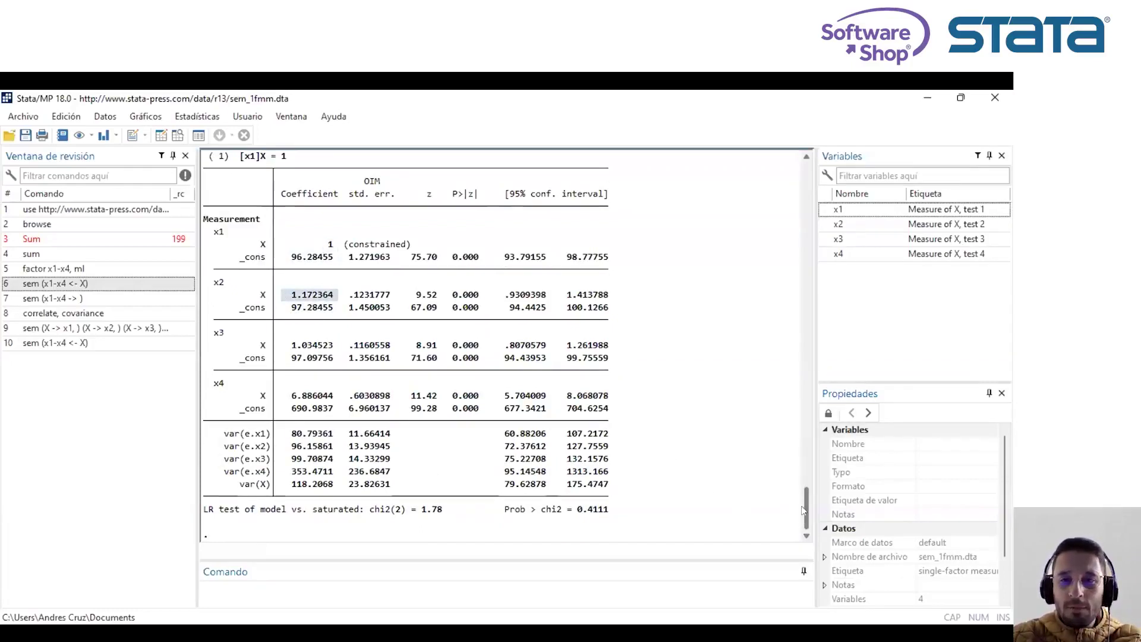
pyautogui.moveTo(805, 510); pyautogui.dragTo(808, 428)
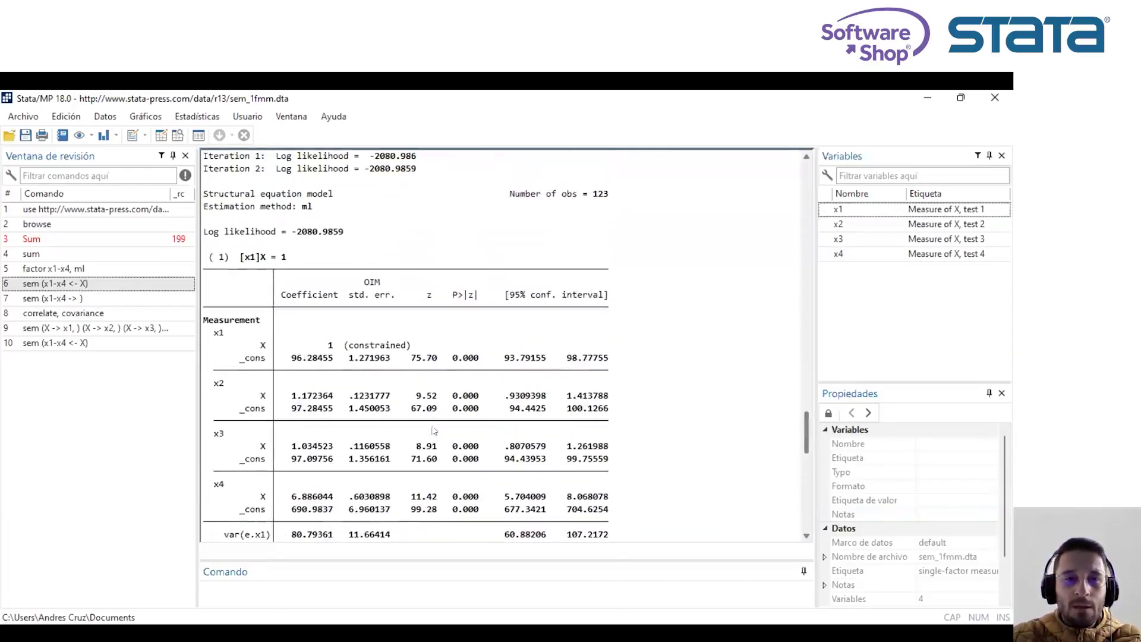
pyautogui.moveTo(337, 345); pyautogui.dragTo(319, 345)
pyautogui.moveTo(288, 396); pyautogui.dragTo(338, 398)
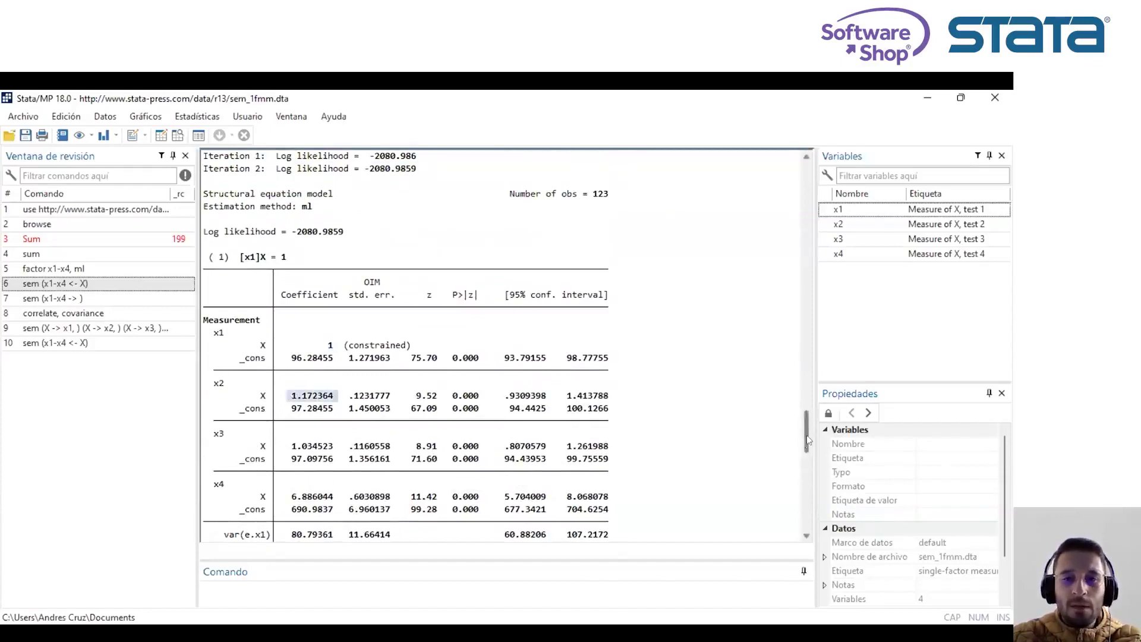
pyautogui.moveTo(807, 435); pyautogui.dragTo(802, 510)
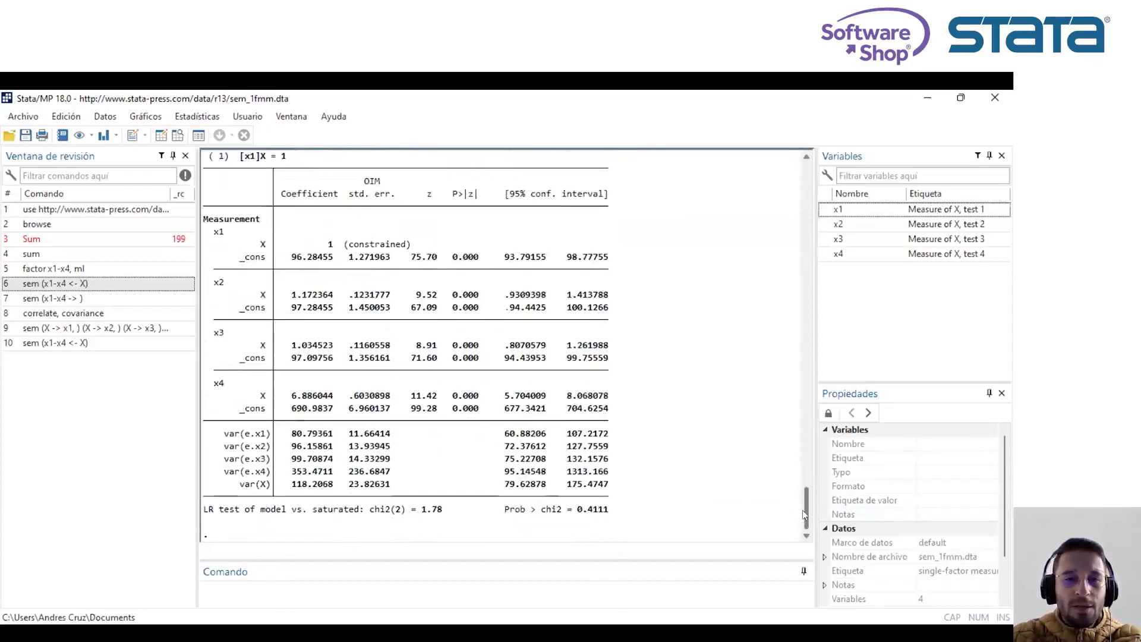
# Compare the x1 error variance, var(e.x1), in the rerun model's output with the one in the preceding model's output.
pyautogui.moveTo(278, 433); pyautogui.dragTo(338, 434)
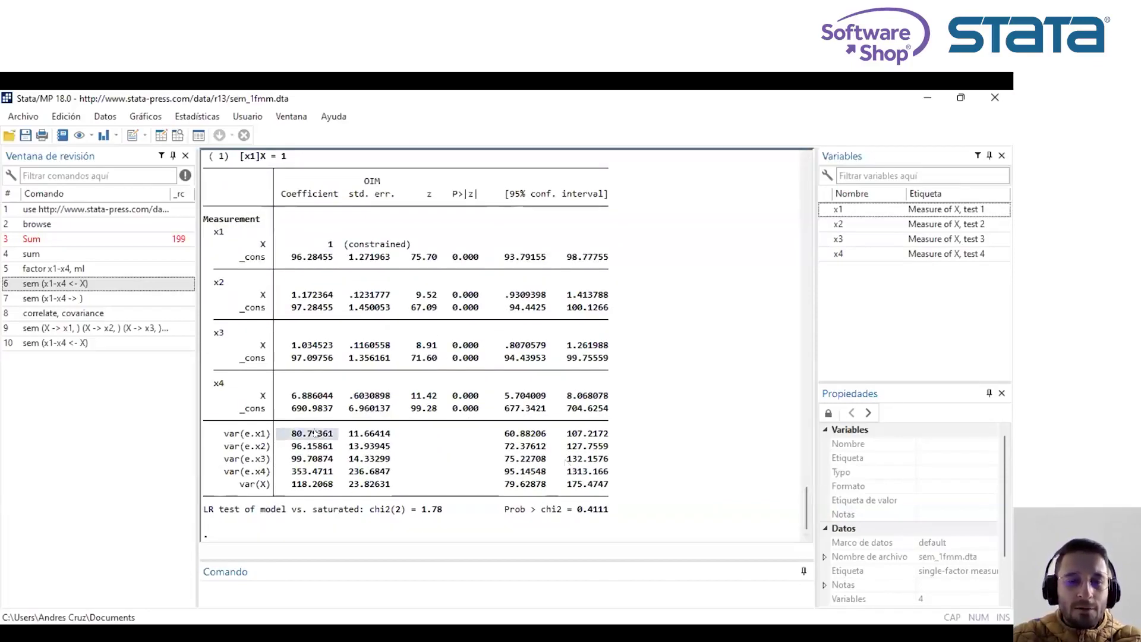
pyautogui.scroll(13, 356, 357)
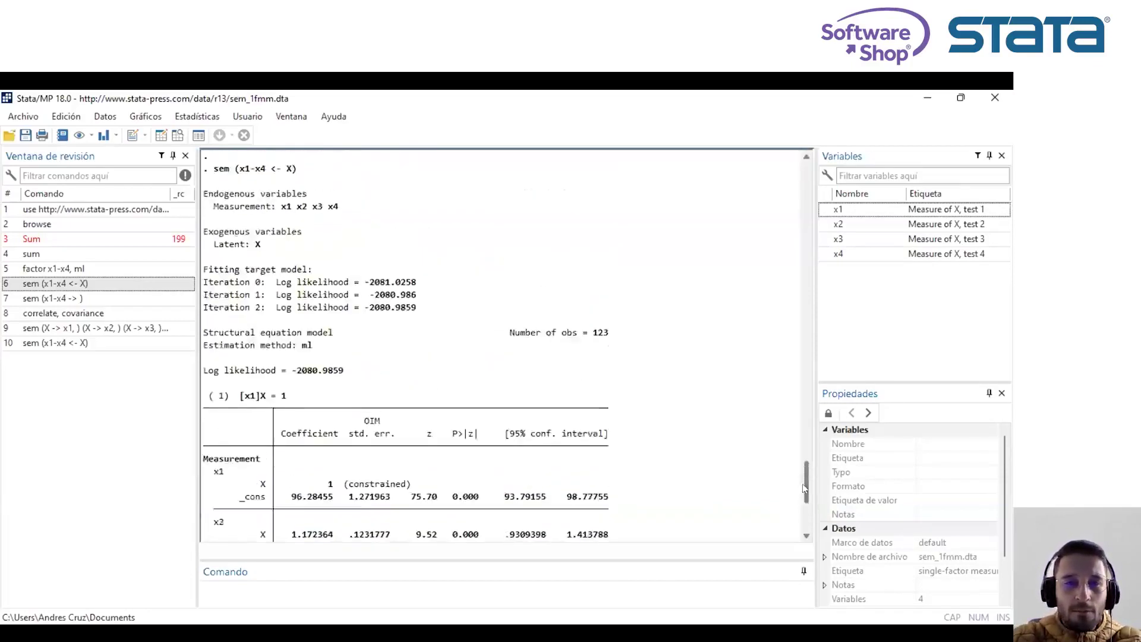
pyautogui.moveTo(344, 283); pyautogui.dragTo(290, 283)
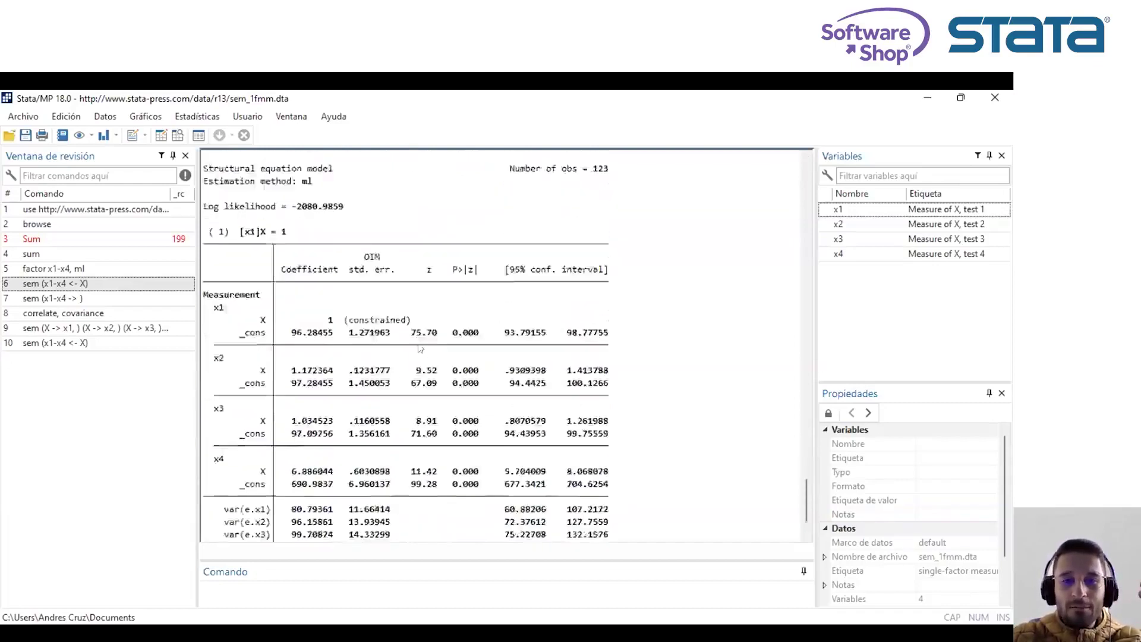
pyautogui.scroll(10, 418, 348)
pyautogui.scroll(-6, 419, 345)
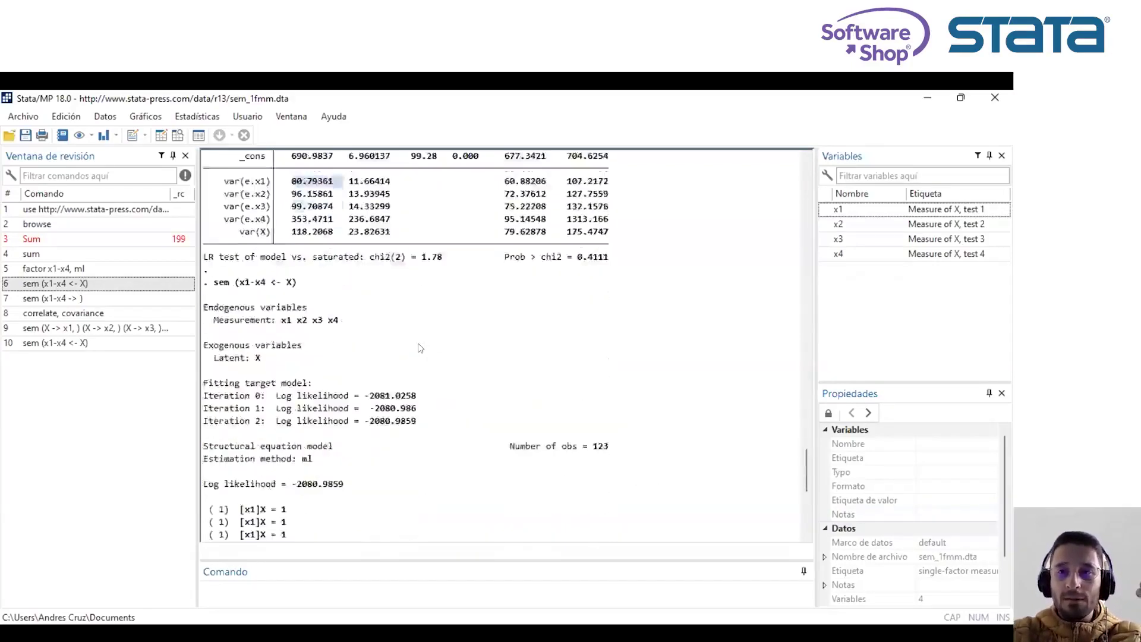
pyautogui.scroll(7, 419, 345)
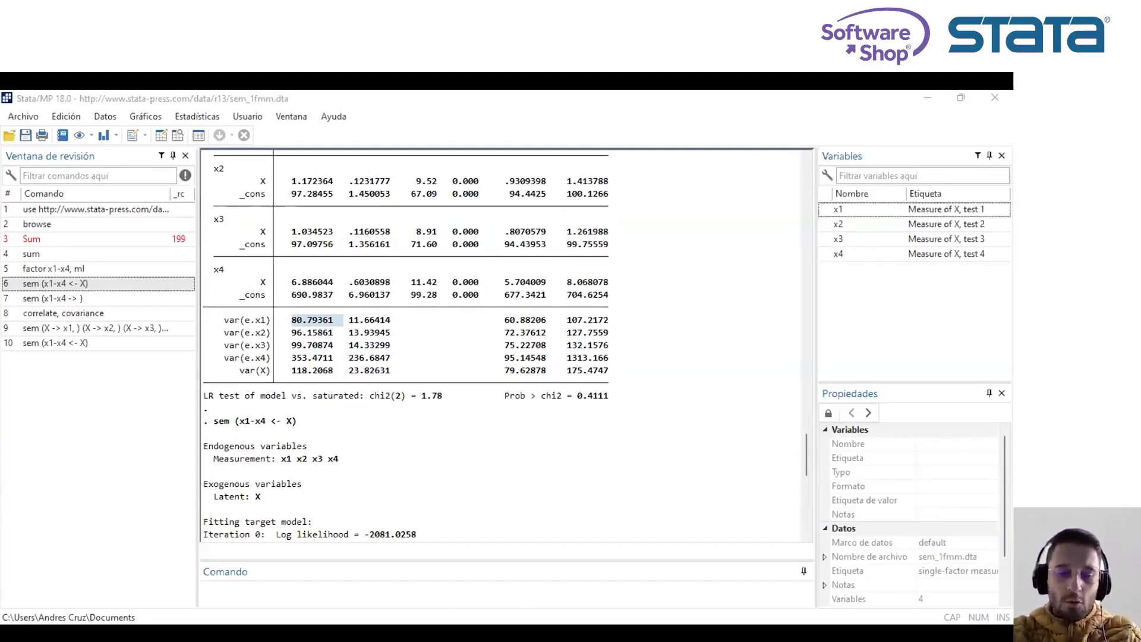
# Redisplay the fitted model's estimates in standardized form by running sem, standardized.
pyautogui.click(318, 580)
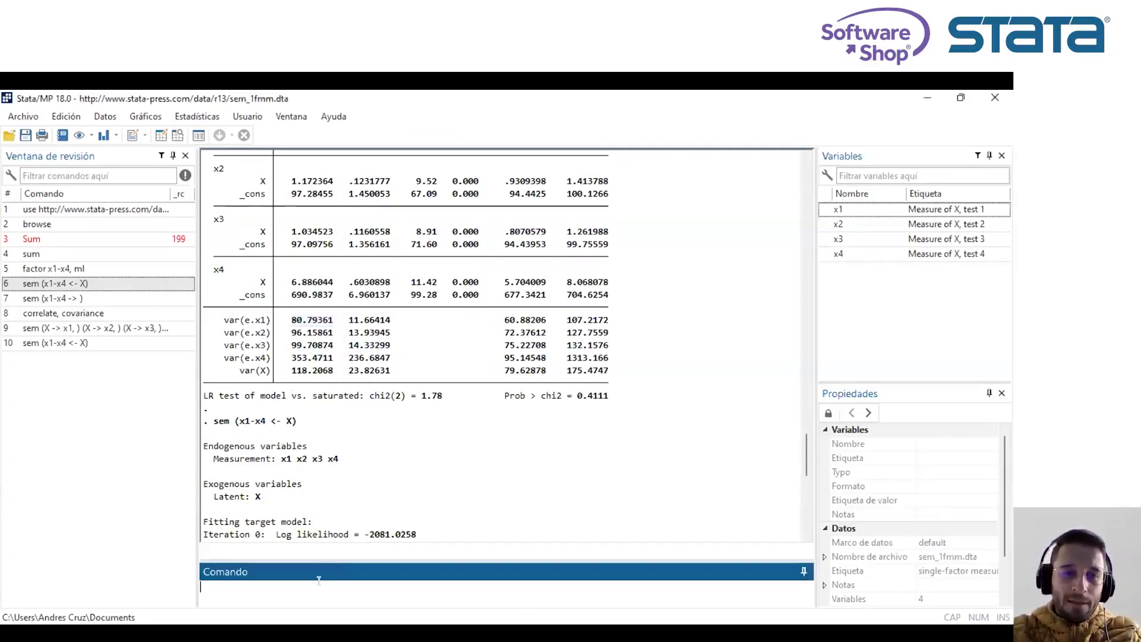
pyautogui.write('sem, standardized')
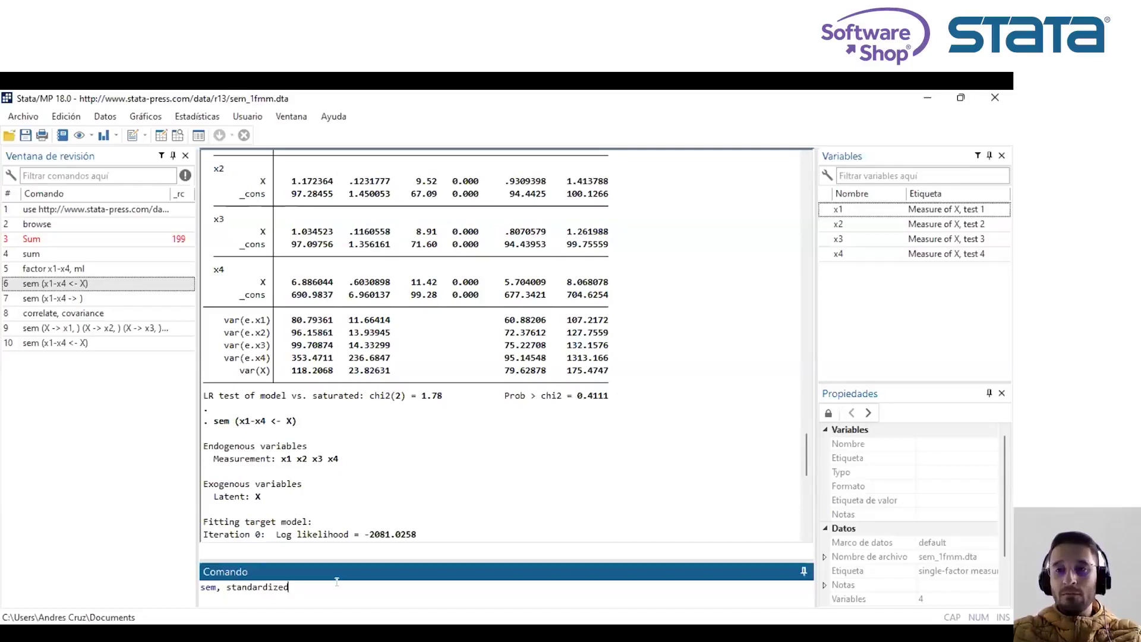
pyautogui.press('Return')
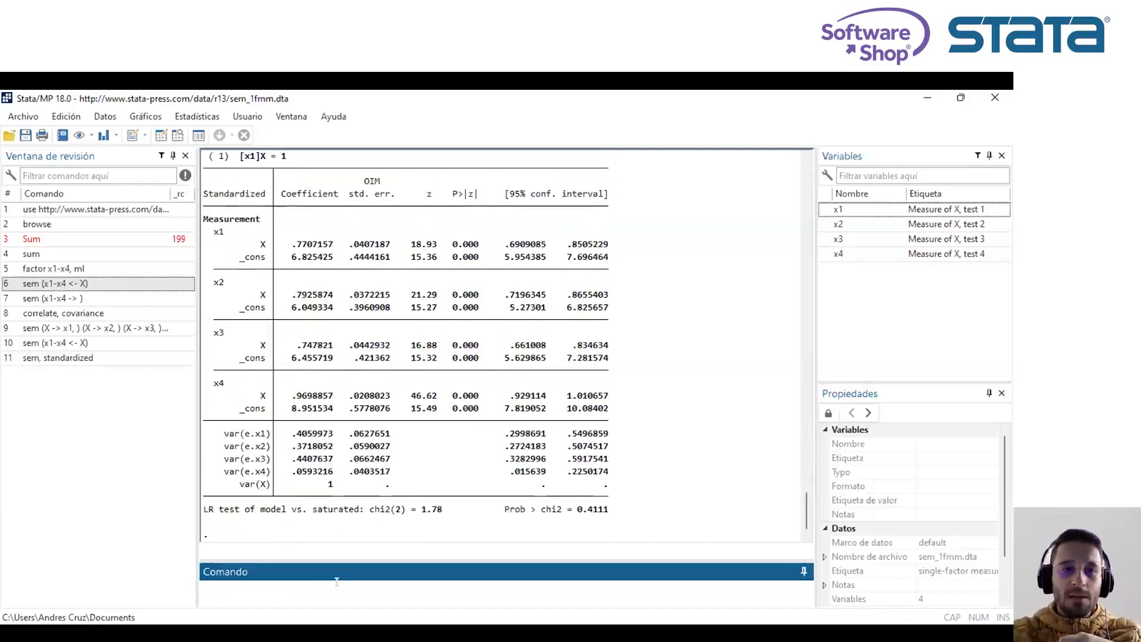
# Examine the standardized X coefficients and the standardized constants for x1 through x4 in the output table.
pyautogui.click(321, 244)
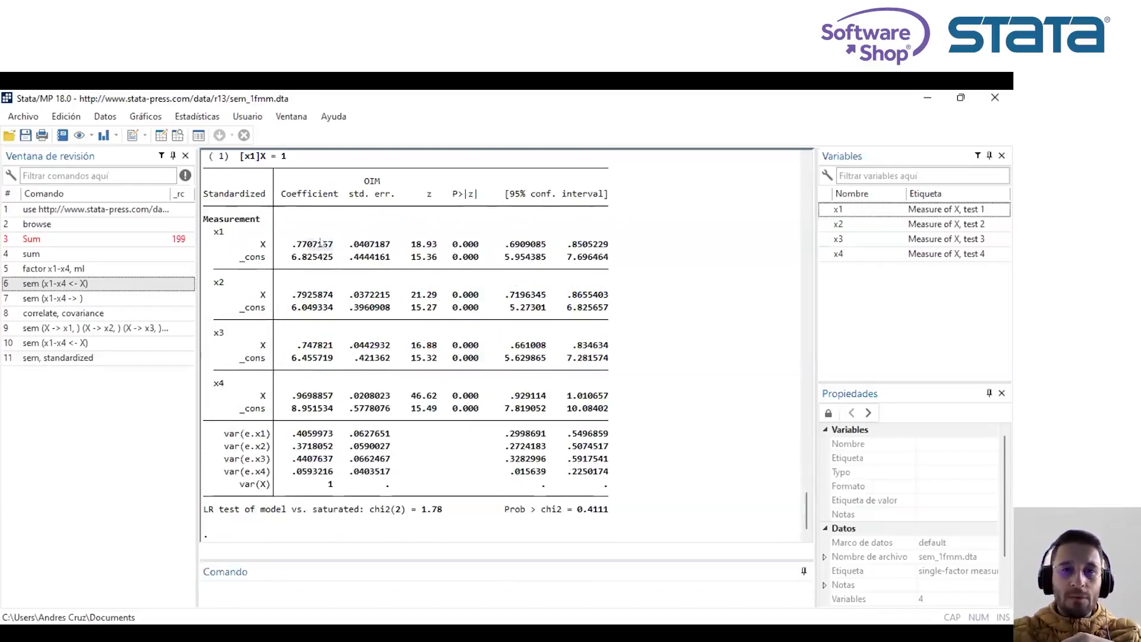
pyautogui.doubleClick(321, 243)
pyautogui.moveTo(337, 293); pyautogui.dragTo(275, 298)
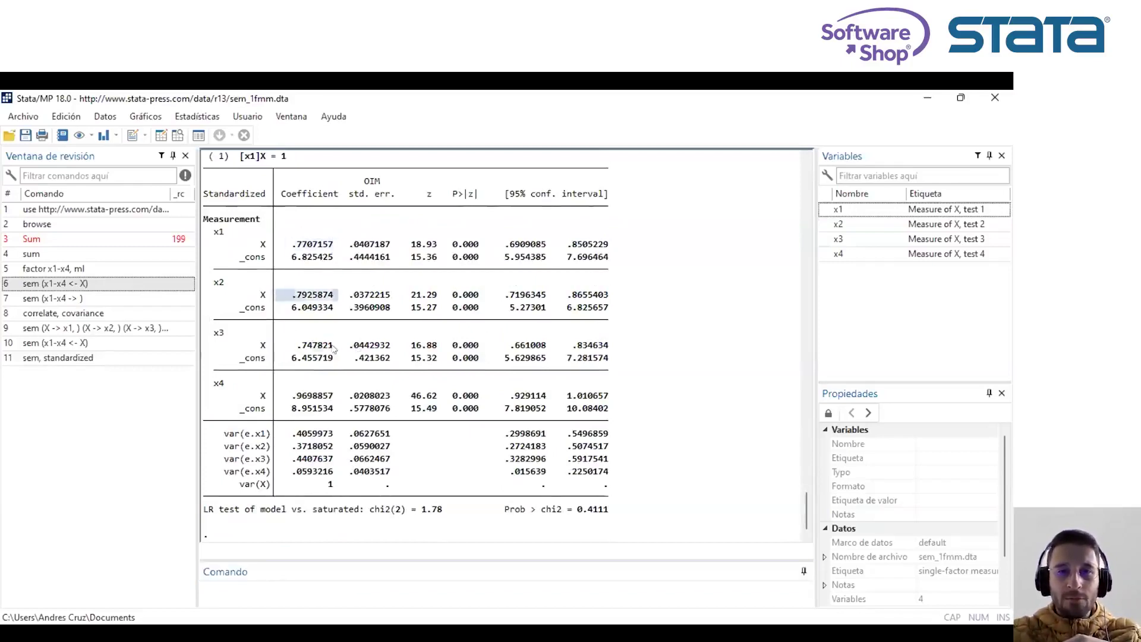
pyautogui.moveTo(334, 349); pyautogui.dragTo(284, 348)
pyautogui.moveTo(335, 396); pyautogui.dragTo(289, 396)
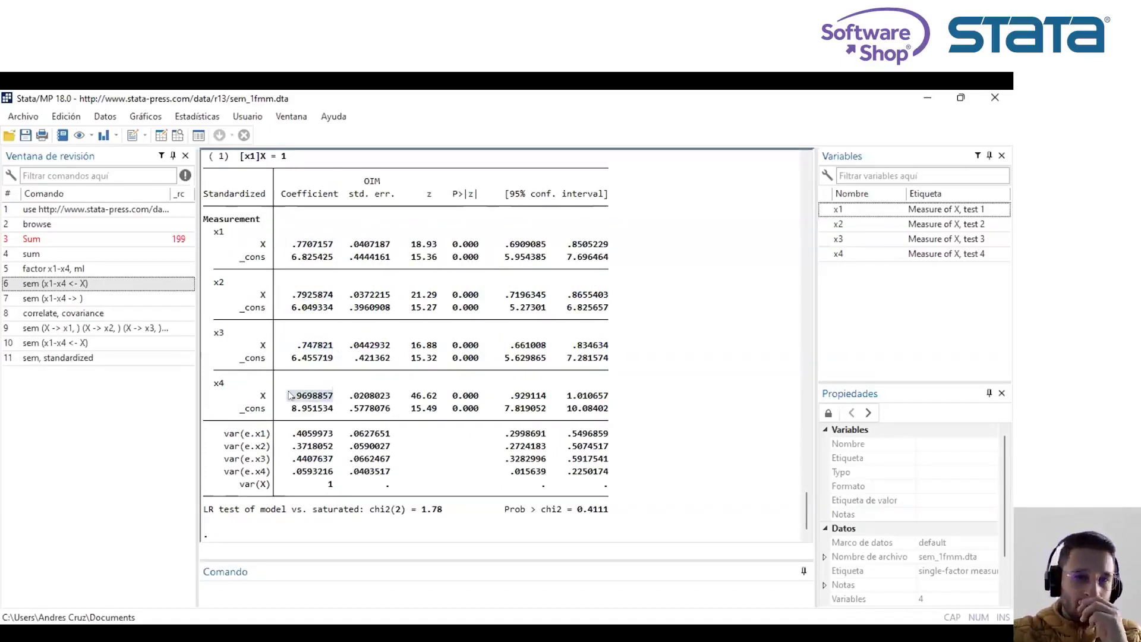
pyautogui.moveTo(336, 257); pyautogui.dragTo(277, 258)
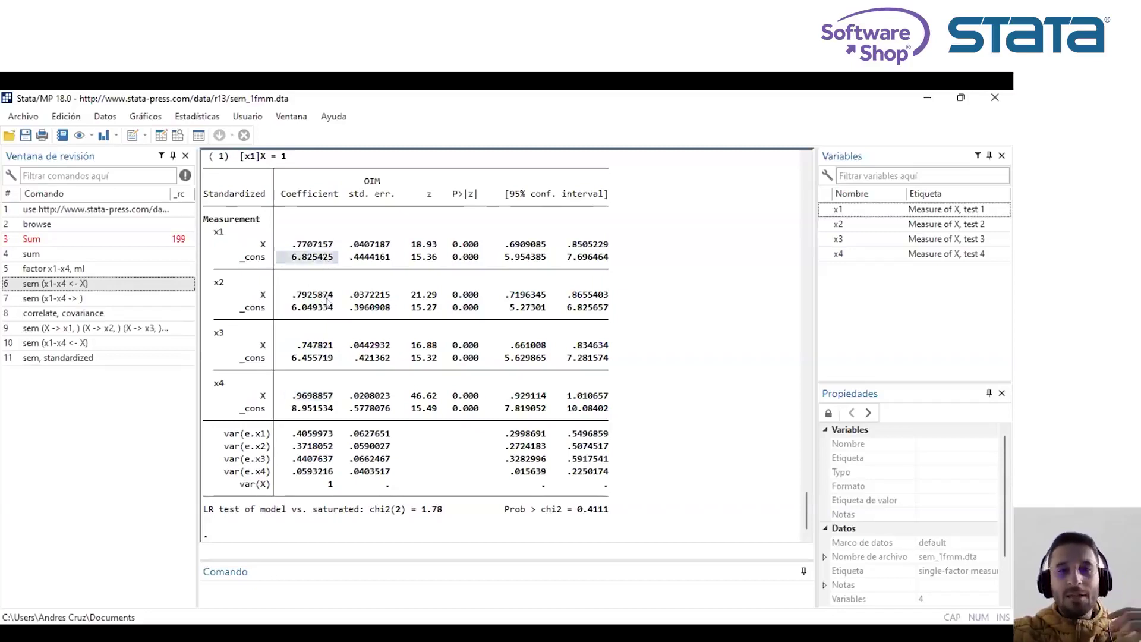
pyautogui.moveTo(336, 308); pyautogui.dragTo(290, 308)
pyautogui.moveTo(334, 358); pyautogui.dragTo(275, 360)
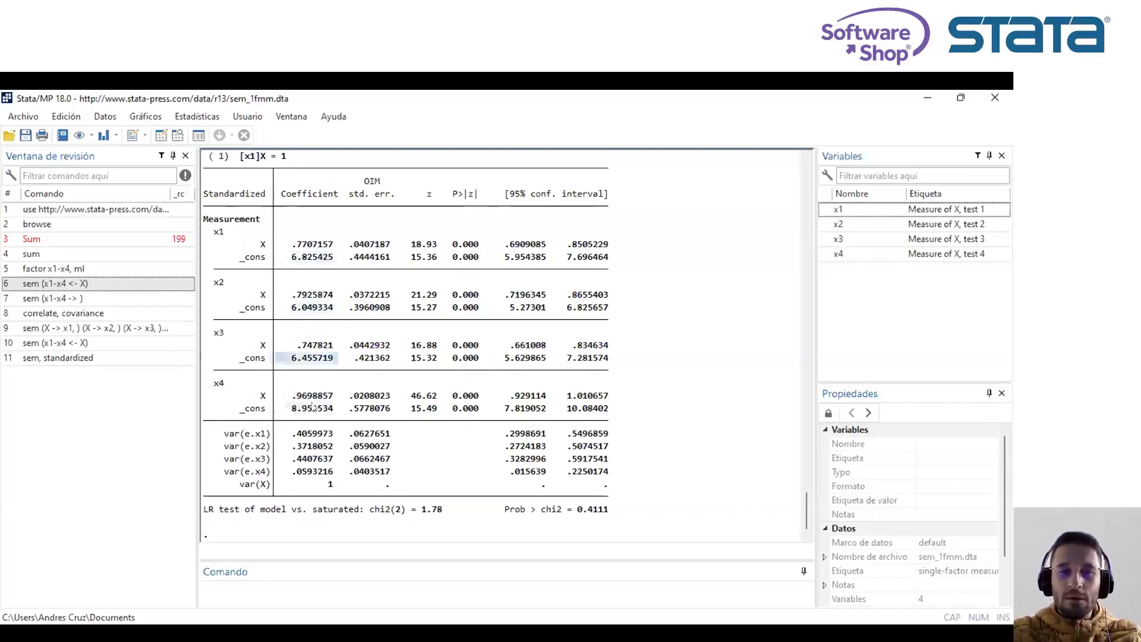
pyautogui.moveTo(342, 409); pyautogui.dragTo(277, 409)
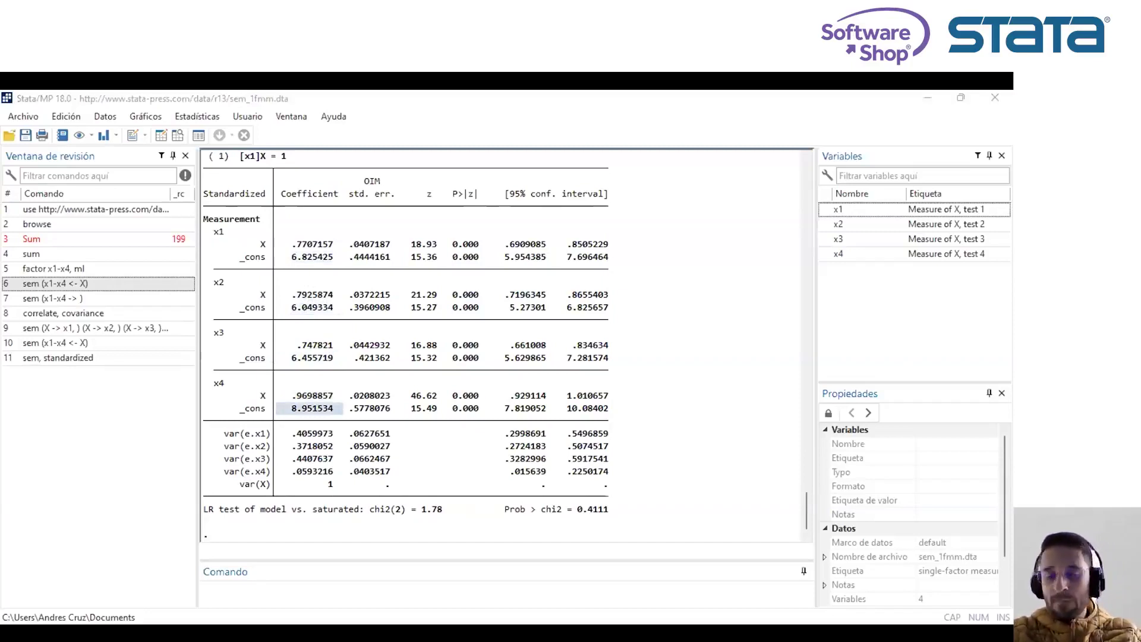
# Fit the single-factor model with standardized estimates by running sem (x1-x4 <- X), standardized, and view its coefficient table.
pyautogui.click(416, 594)
pyautogui.write('sem (x1-x4 <- X), standardized')
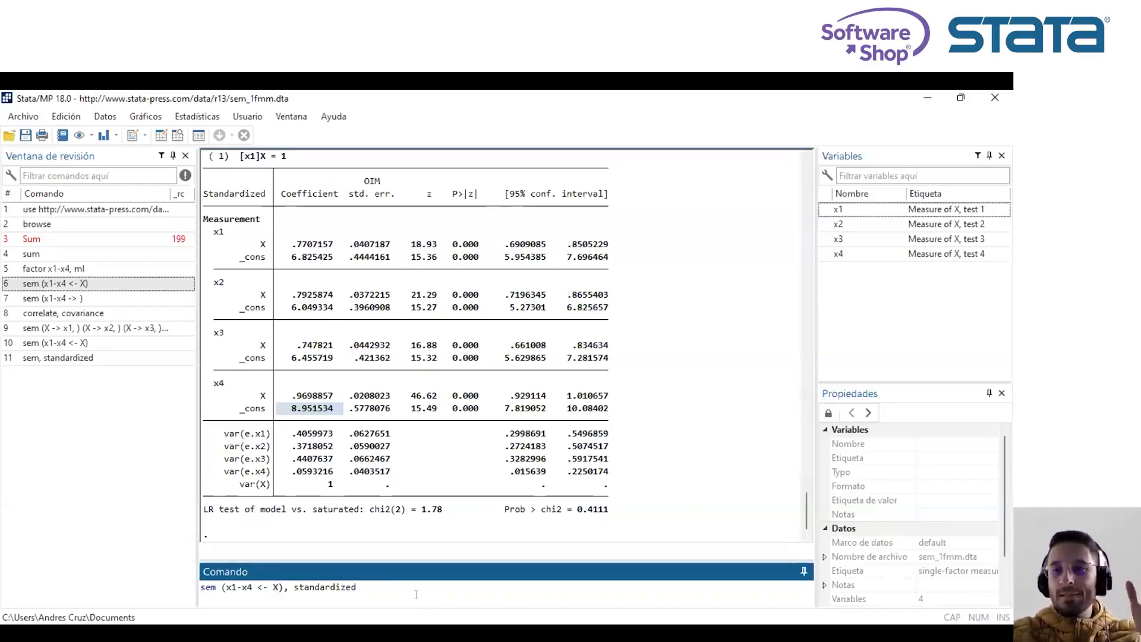
pyautogui.press('Return')
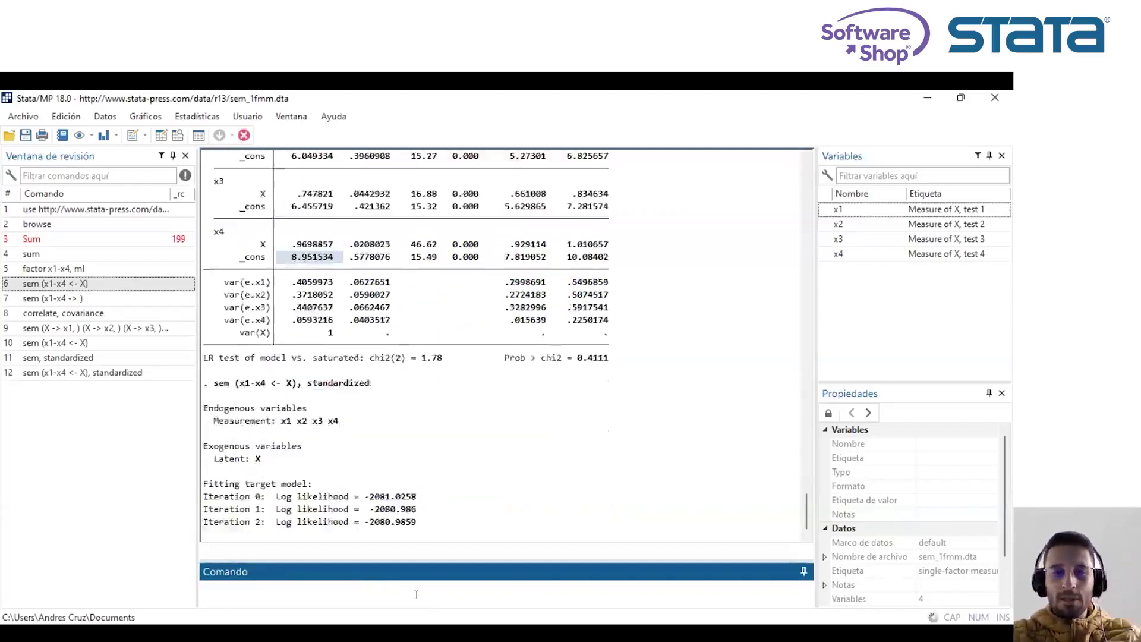
pyautogui.scroll(3, 412, 428)
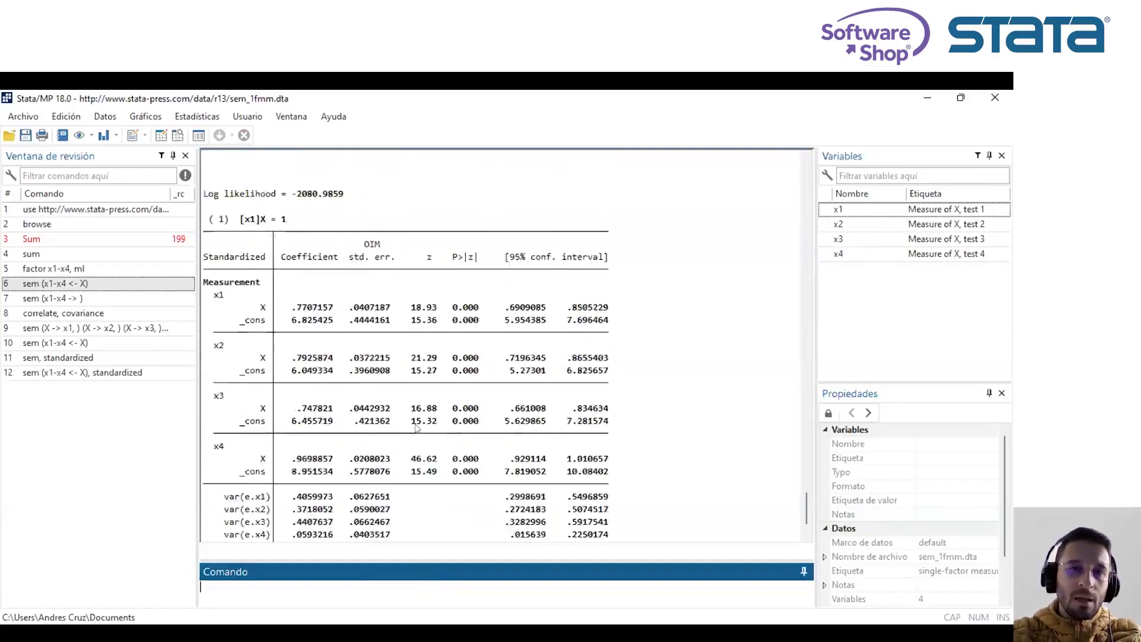
pyautogui.scroll(-3, 417, 429)
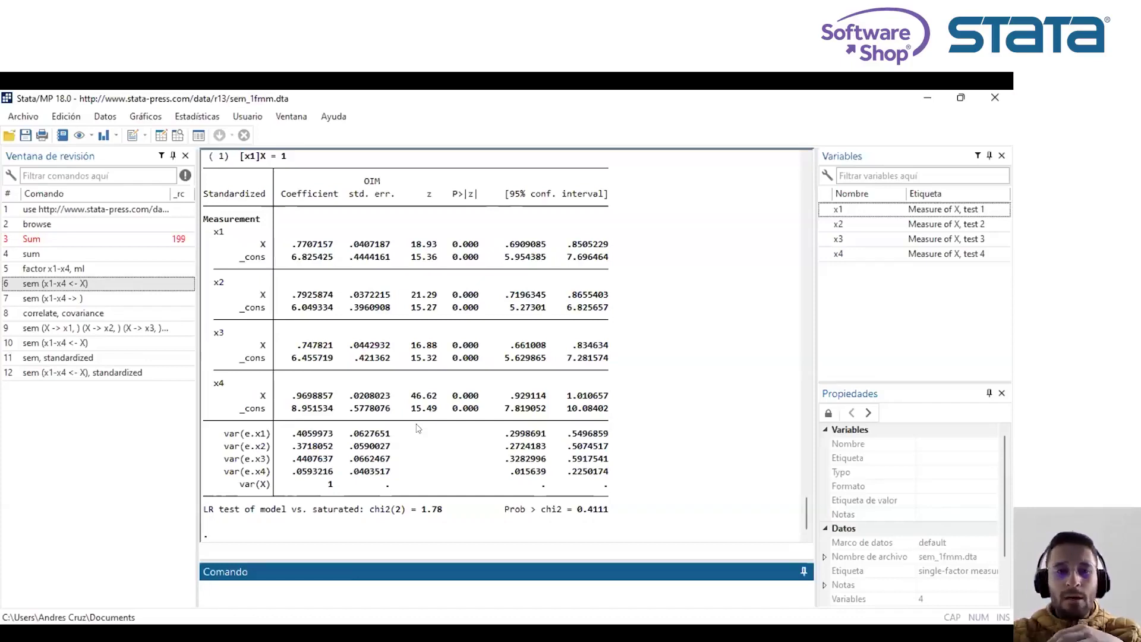
# Examine the standardized error variances of x1 through x4 and the variance of the latent variable X.
pyautogui.moveTo(344, 485); pyautogui.dragTo(285, 431)
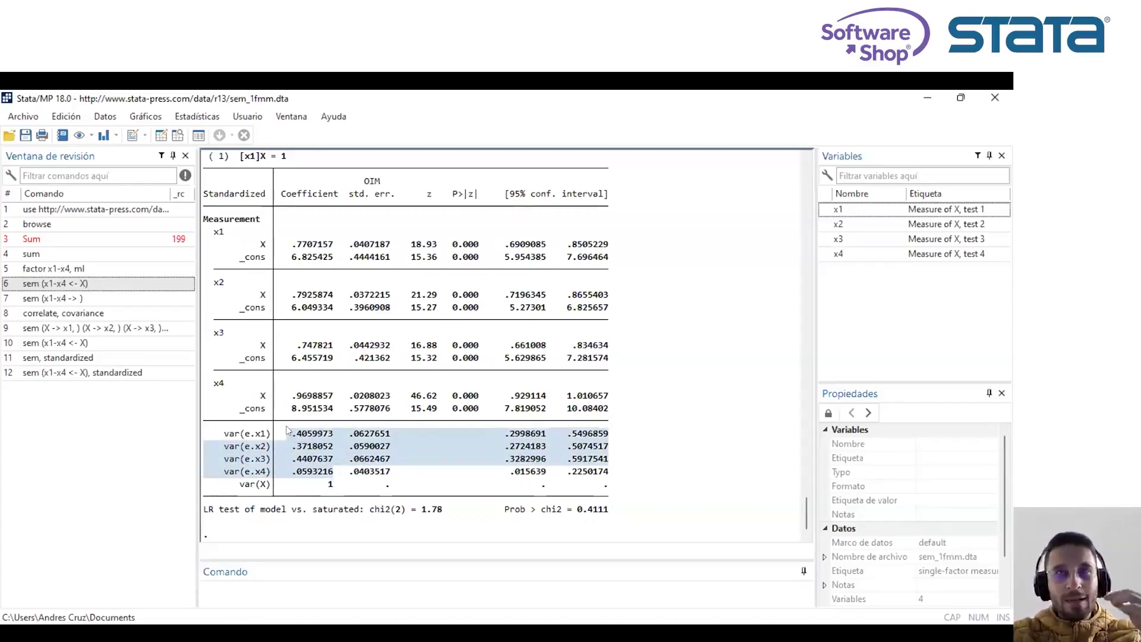
pyautogui.moveTo(291, 438)
pyautogui.mouseDown()
pyautogui.moveTo(334, 475)
pyautogui.moveTo(363, 452)
pyautogui.moveTo(286, 432)
pyautogui.mouseUp()
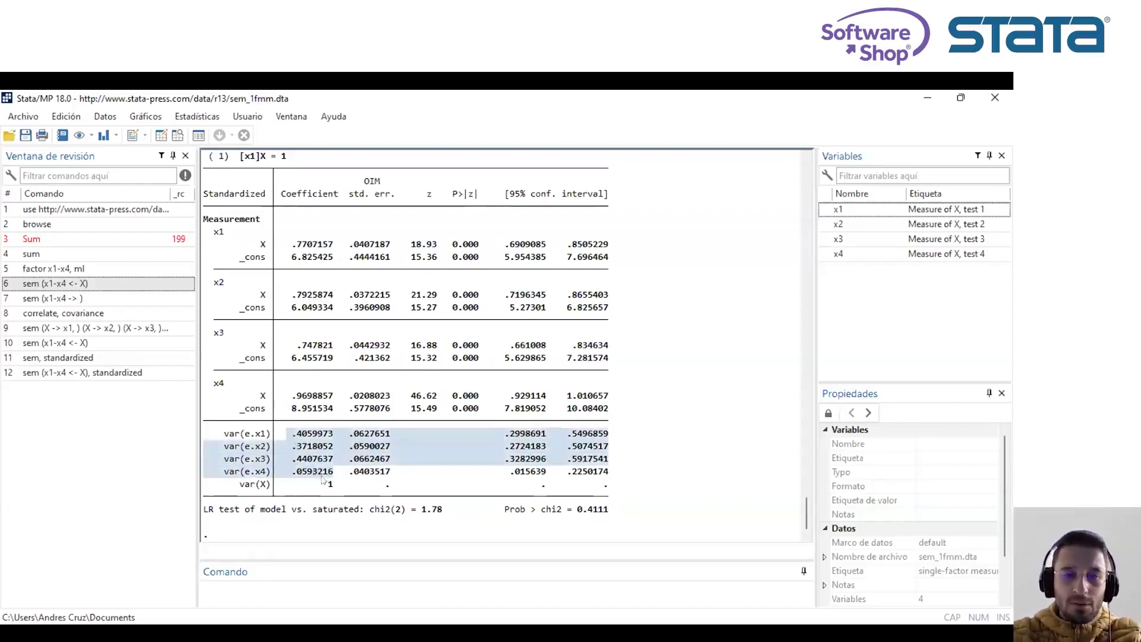
pyautogui.doubleClick(329, 485)
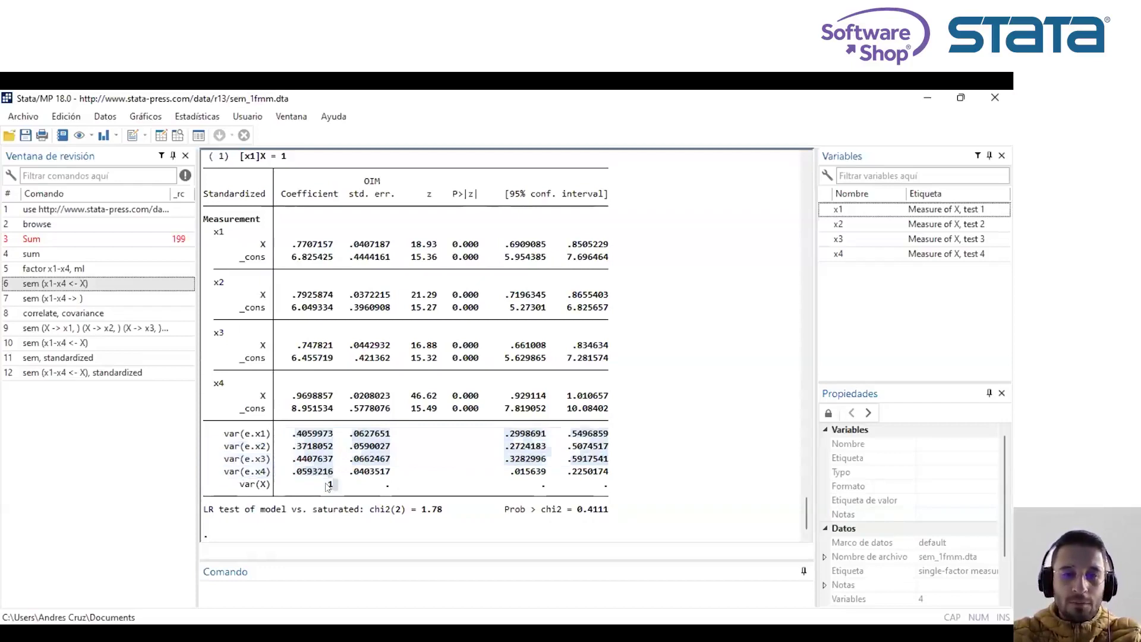
pyautogui.click(237, 443)
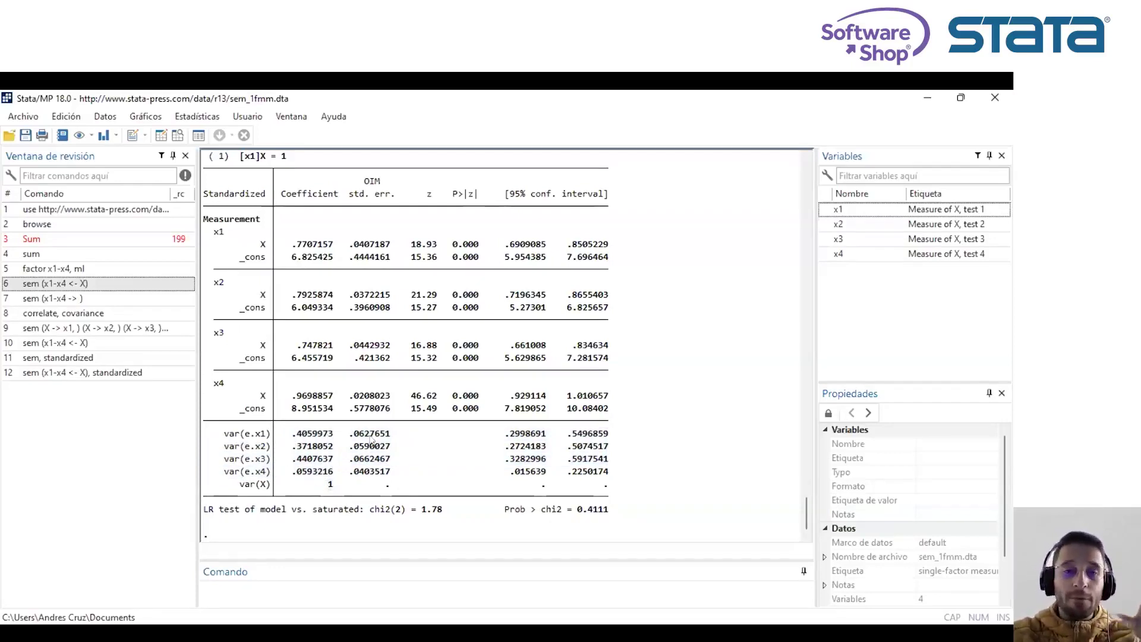
pyautogui.doubleClick(322, 486)
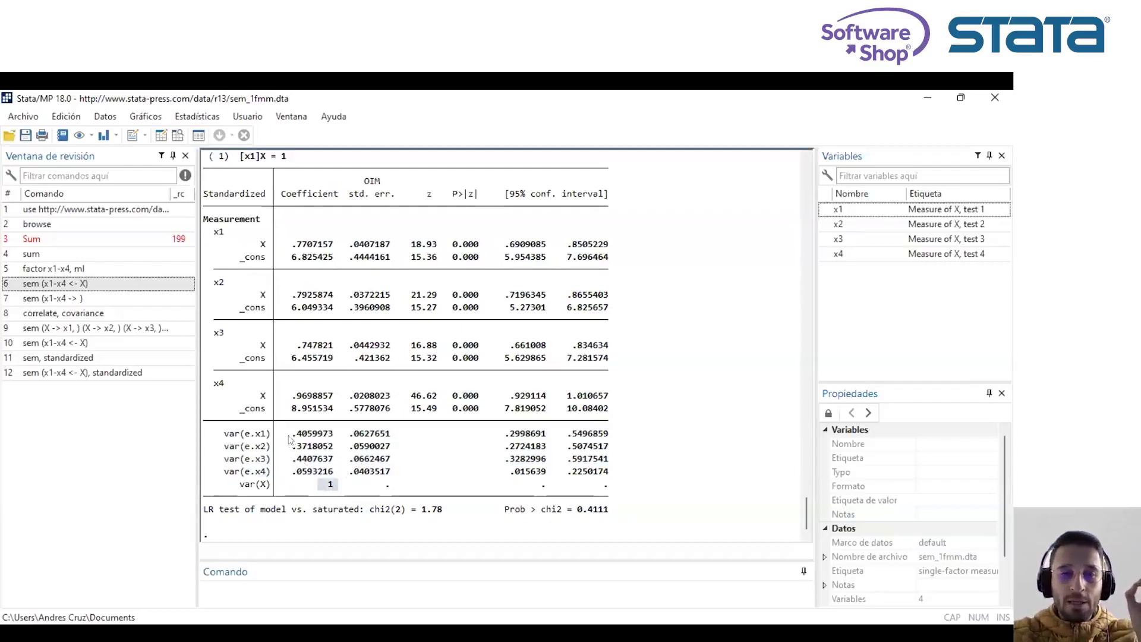
pyautogui.moveTo(291, 435); pyautogui.dragTo(338, 476)
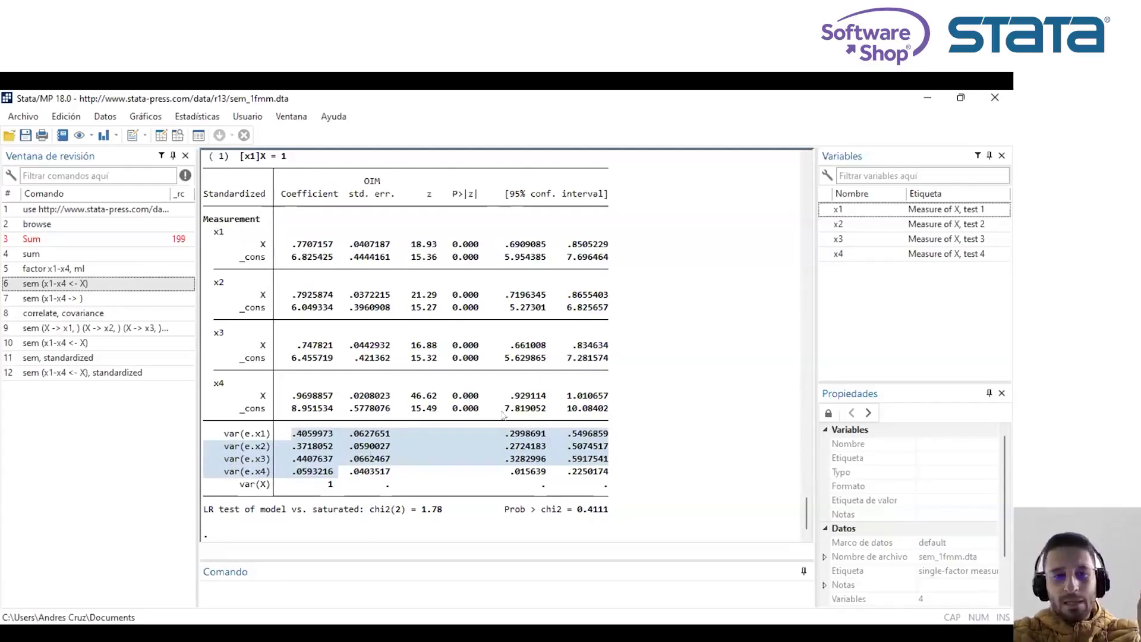
pyautogui.click(301, 453)
pyautogui.moveTo(217, 432); pyautogui.dragTo(333, 477)
pyautogui.click(333, 477)
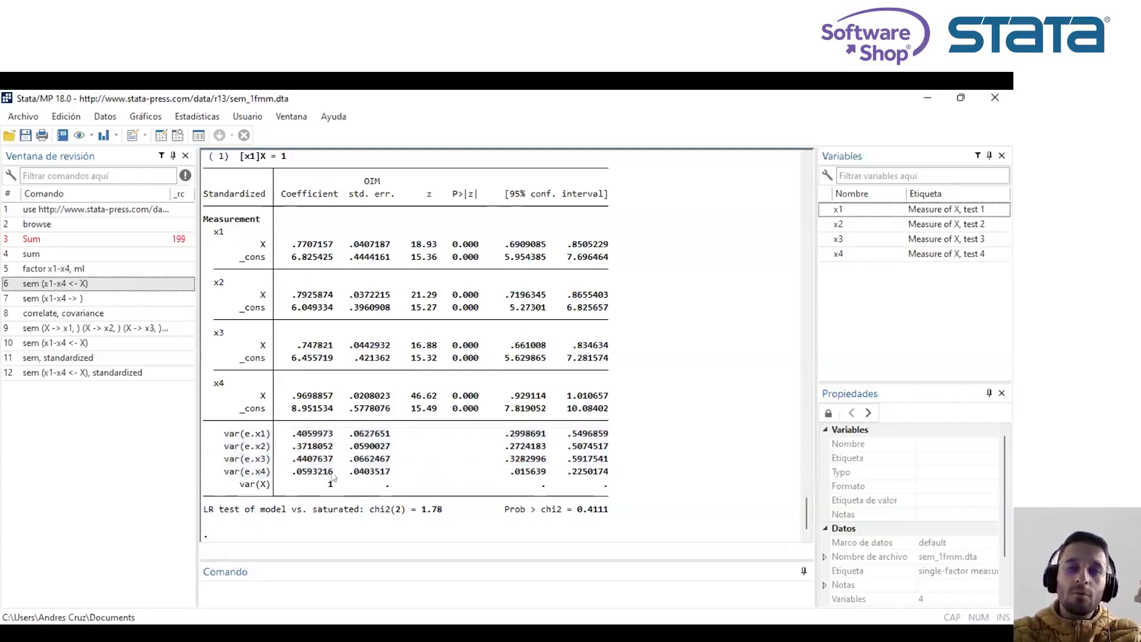
pyautogui.moveTo(332, 475); pyautogui.dragTo(289, 438)
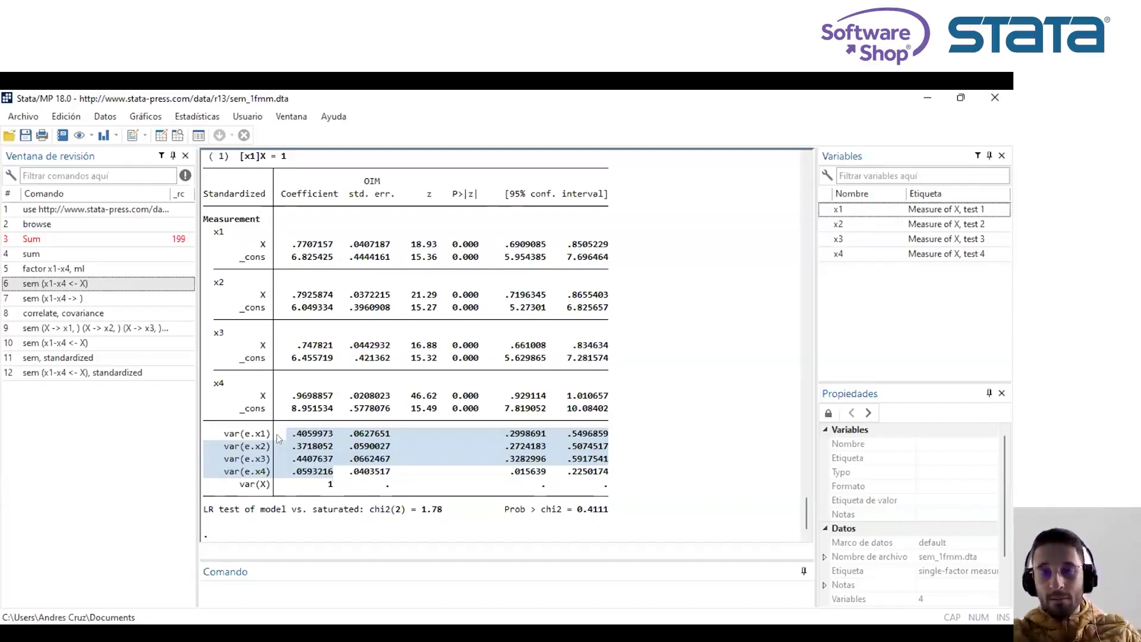
pyautogui.click(566, 418)
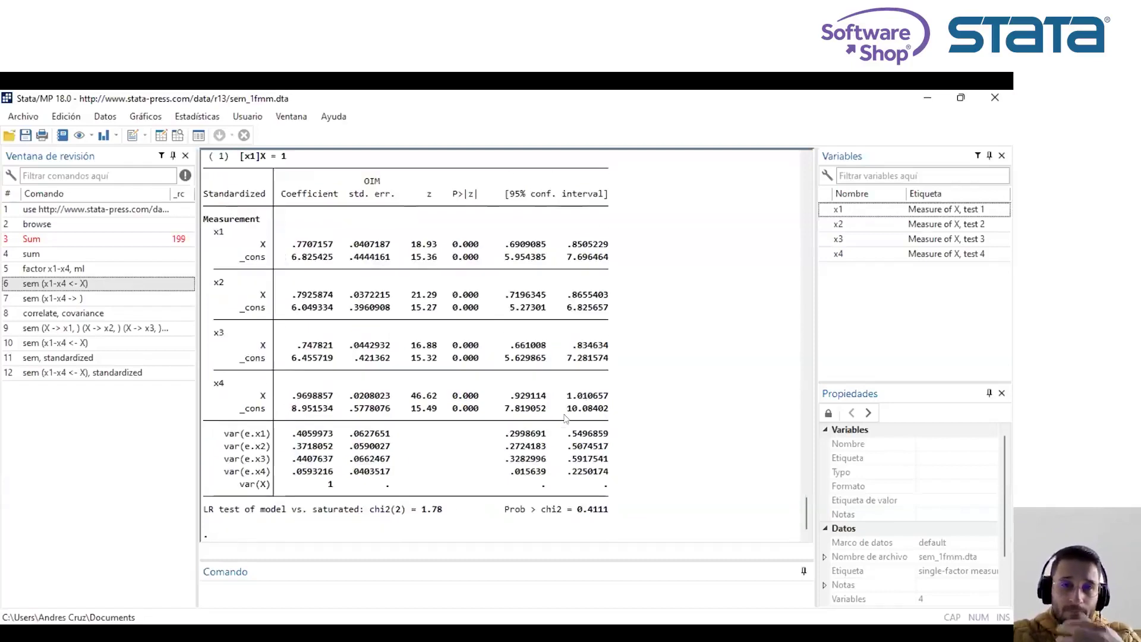
# Switch to the SEM Builder and view the fitted path diagram of X with indicators x1 through x4.
pyautogui.scroll(3, 565, 418)
pyautogui.scroll(-3, 565, 418)
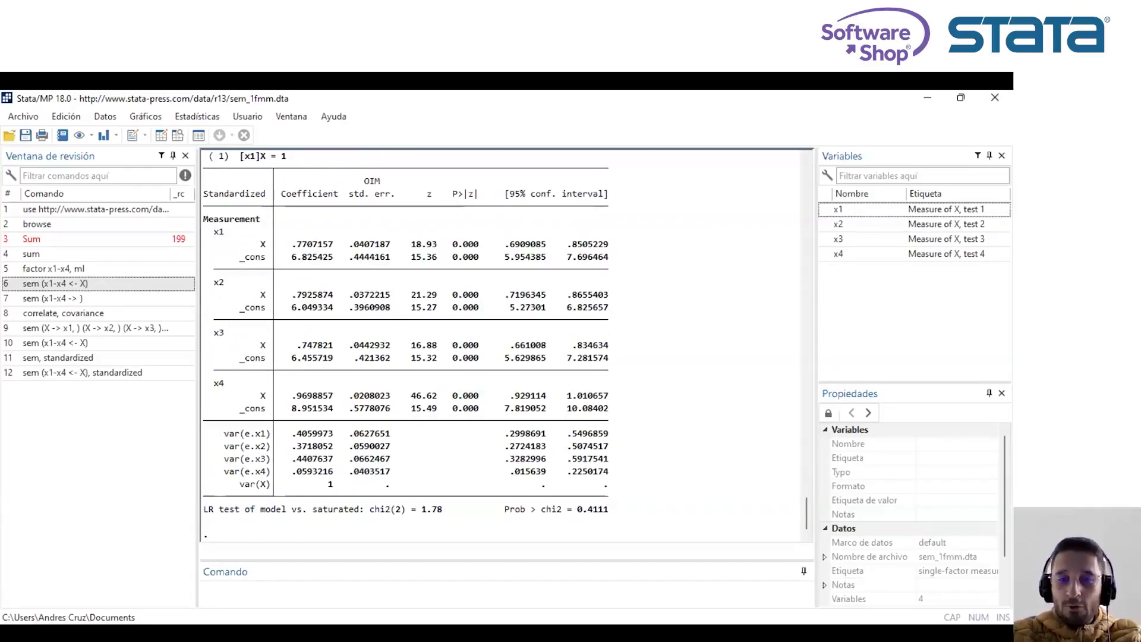
pyautogui.hotkey('alt', 'Tab')
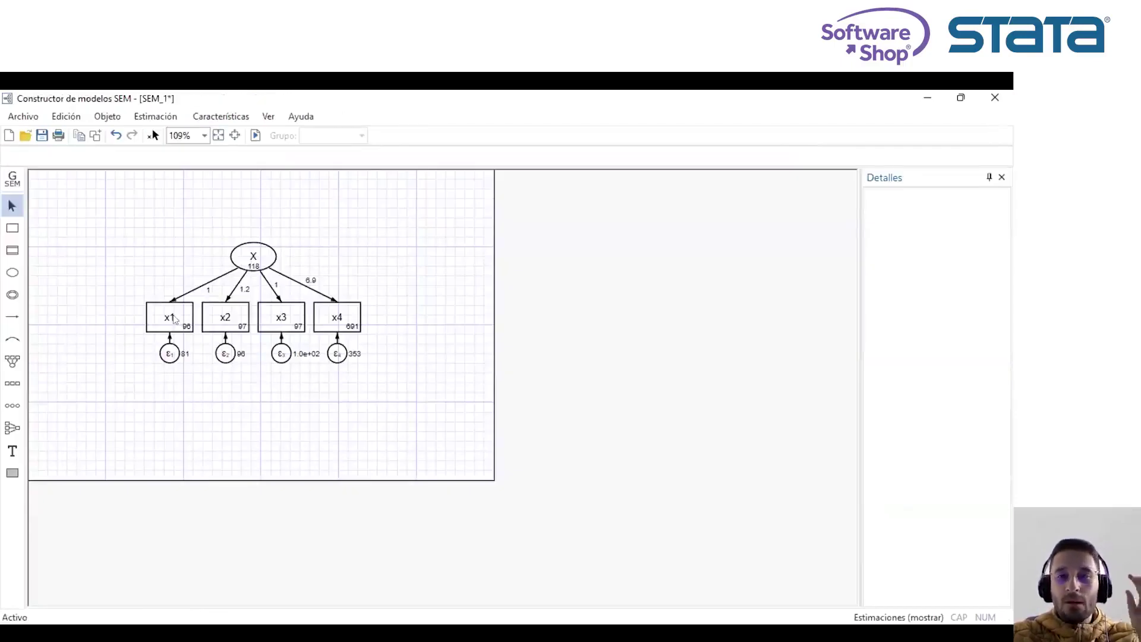
pyautogui.click(155, 117)
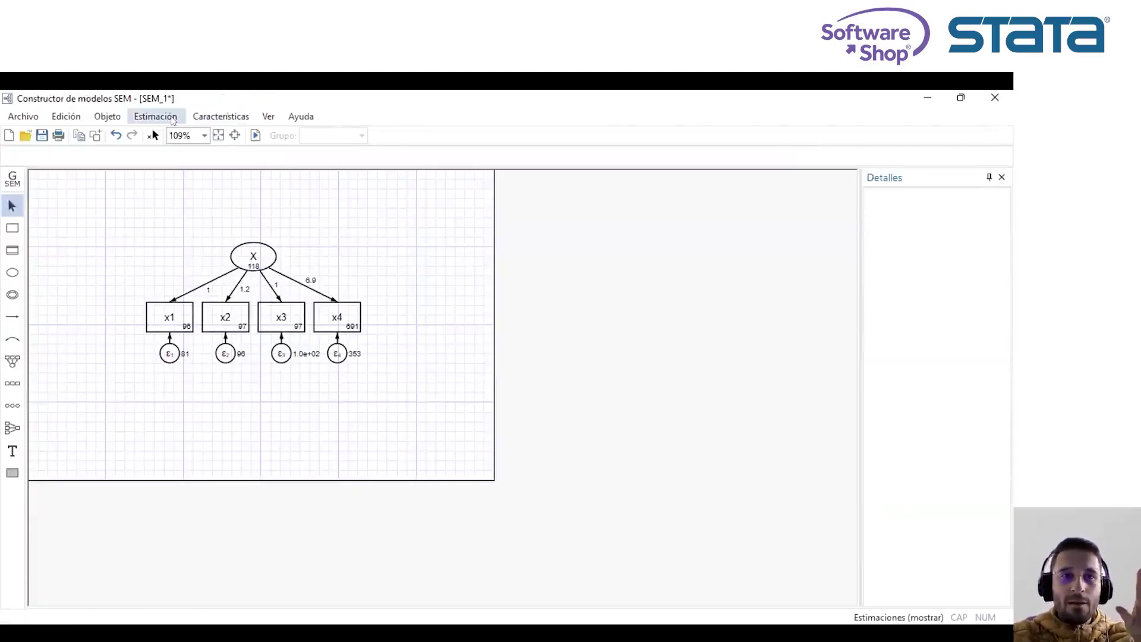
pyautogui.click(457, 279)
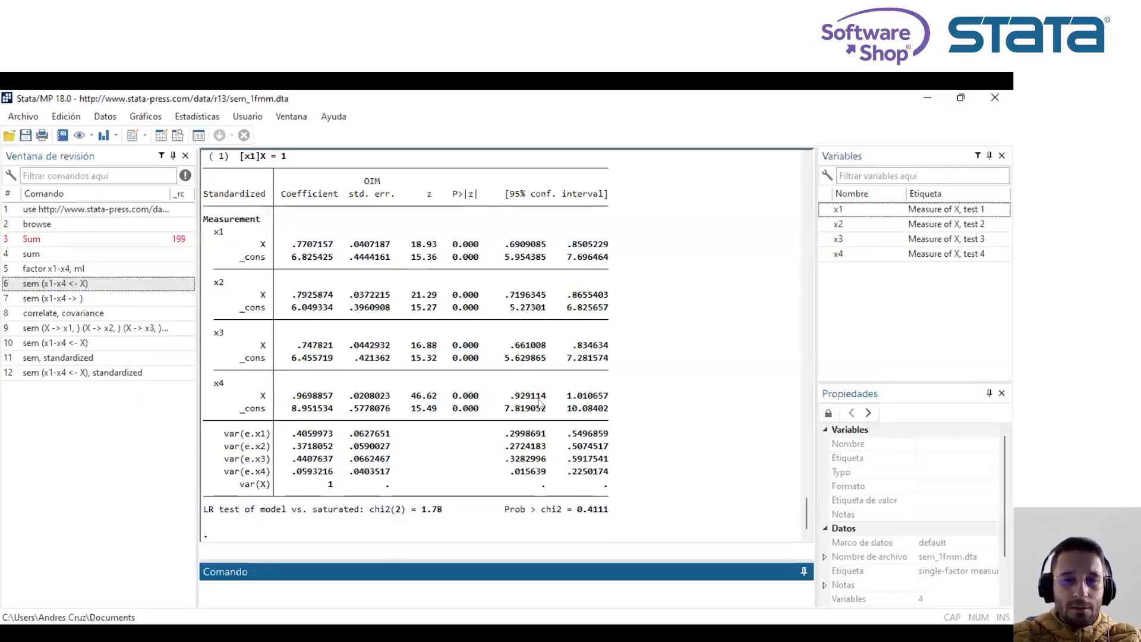
# Review the earlier unstandardized sem (x1-x4 <- X) output, including its error variances and fitting iterations.
pyautogui.scroll(10, 553, 404)
pyautogui.scroll(15, 552, 405)
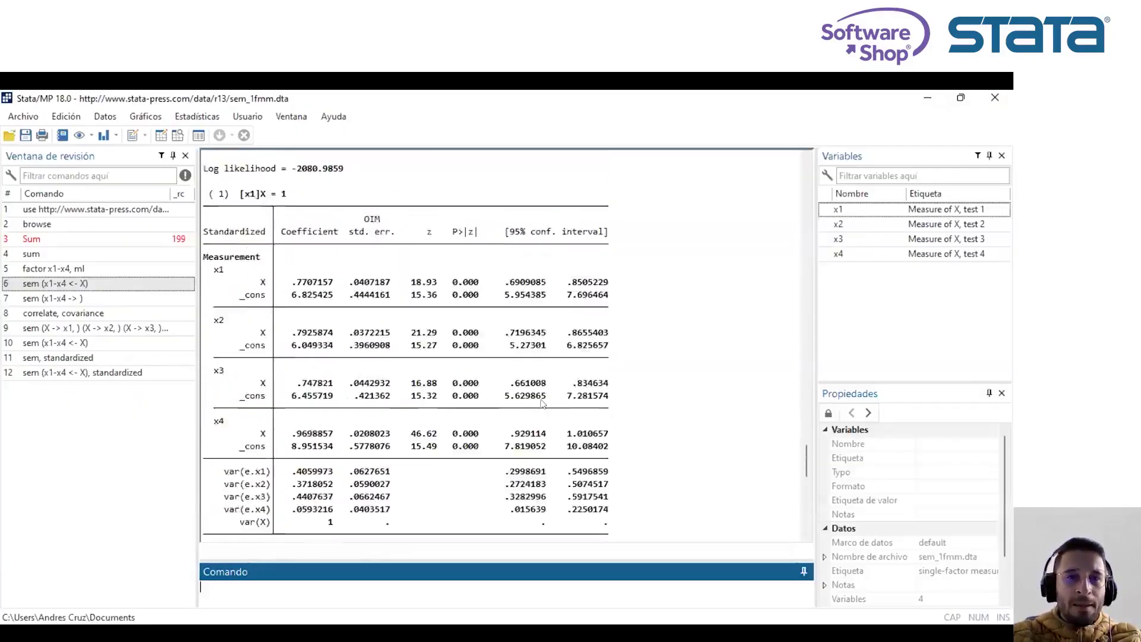
pyautogui.scroll(3, 542, 404)
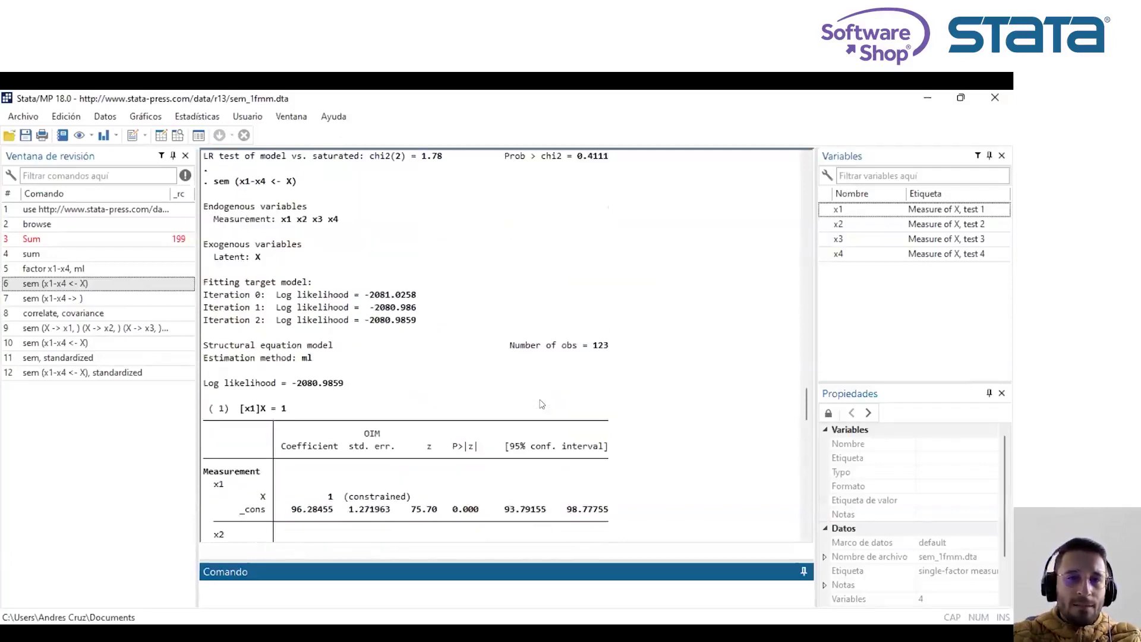
pyautogui.scroll(1, 541, 405)
pyautogui.scroll(1, 542, 404)
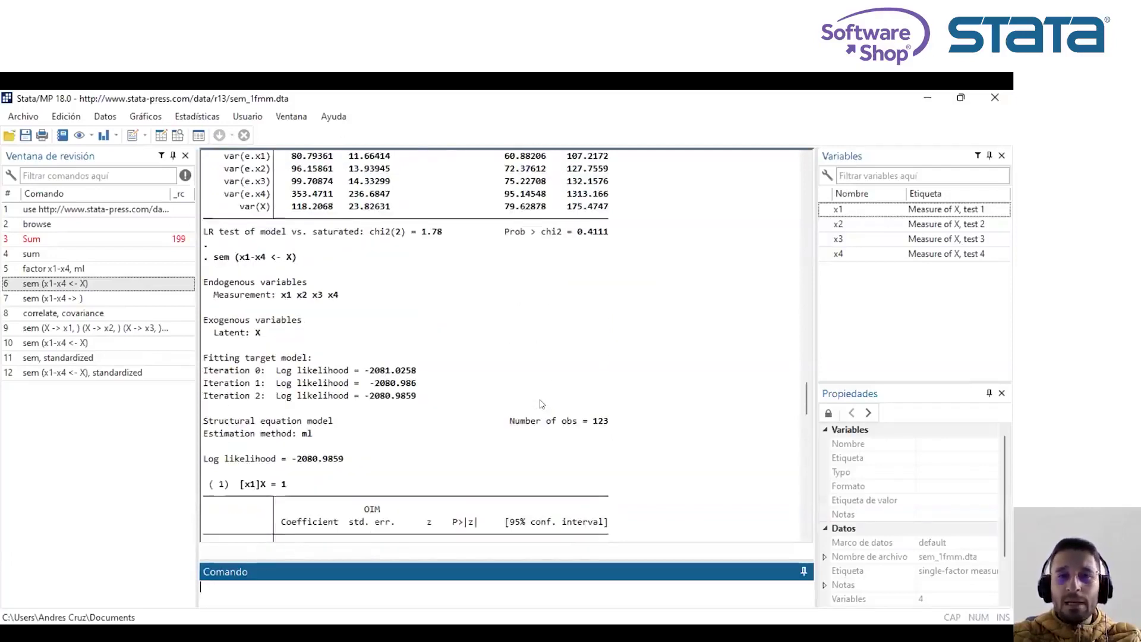
pyautogui.scroll(-2, 541, 405)
pyautogui.scroll(4, 542, 404)
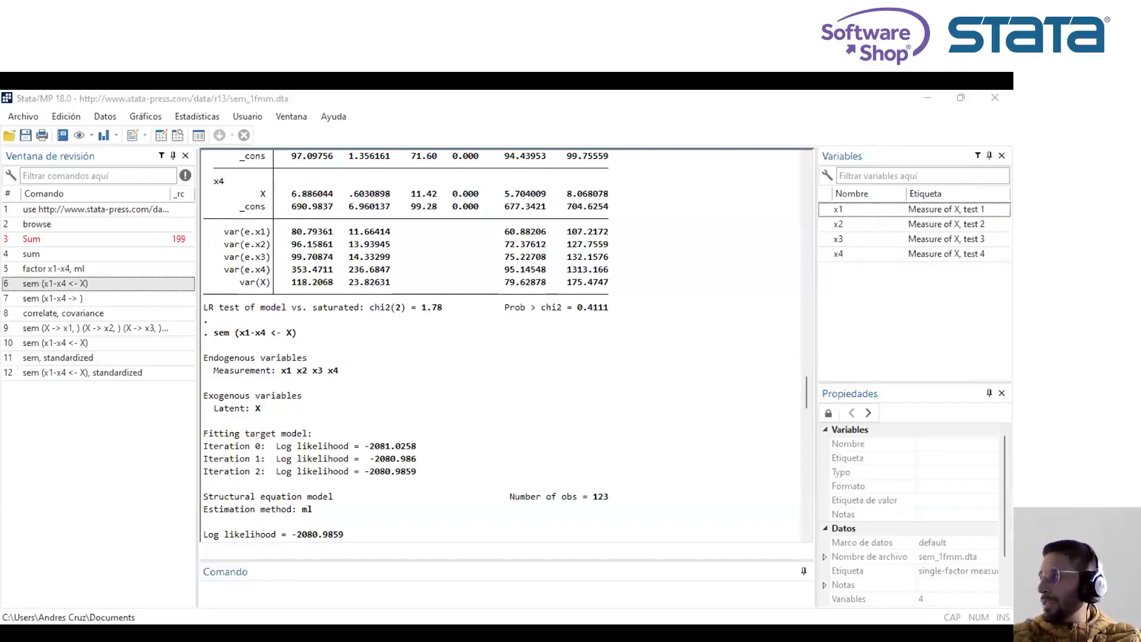
# Inspect the variance and standardized variance details of the latent variable X in the SEM Builder diagram.
pyautogui.click(435, 272)
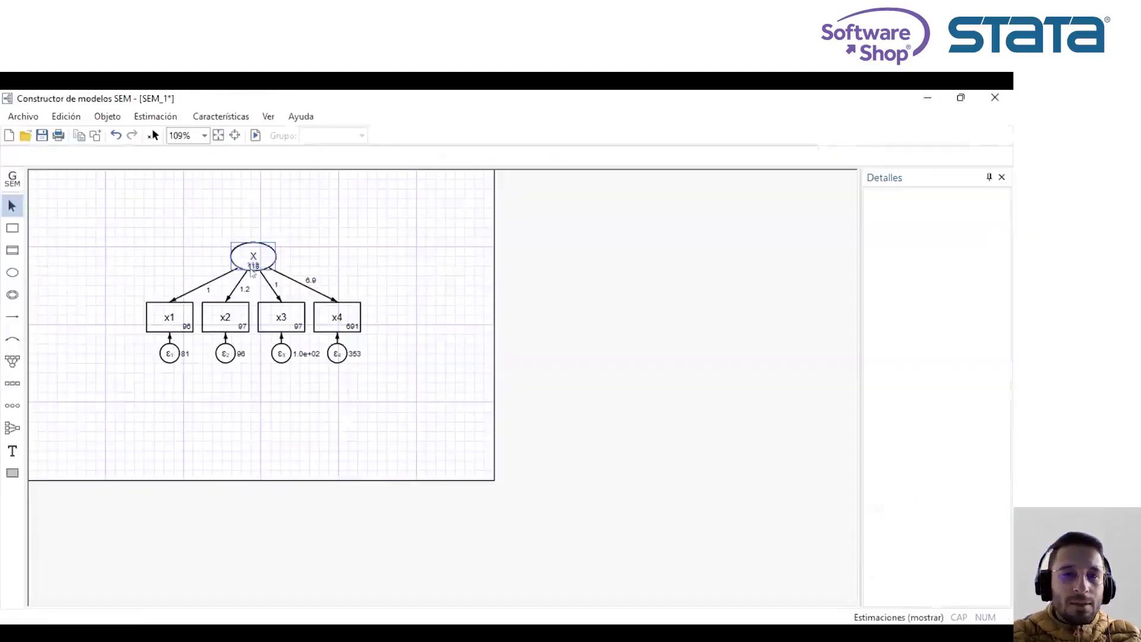
pyautogui.click(252, 255)
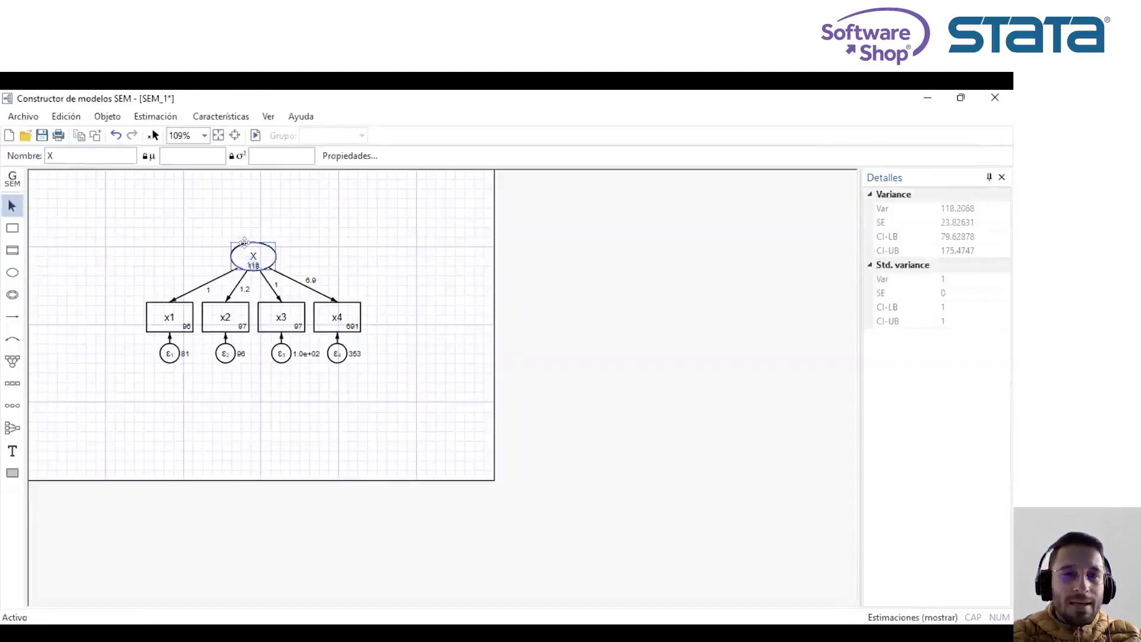
pyautogui.click(350, 231)
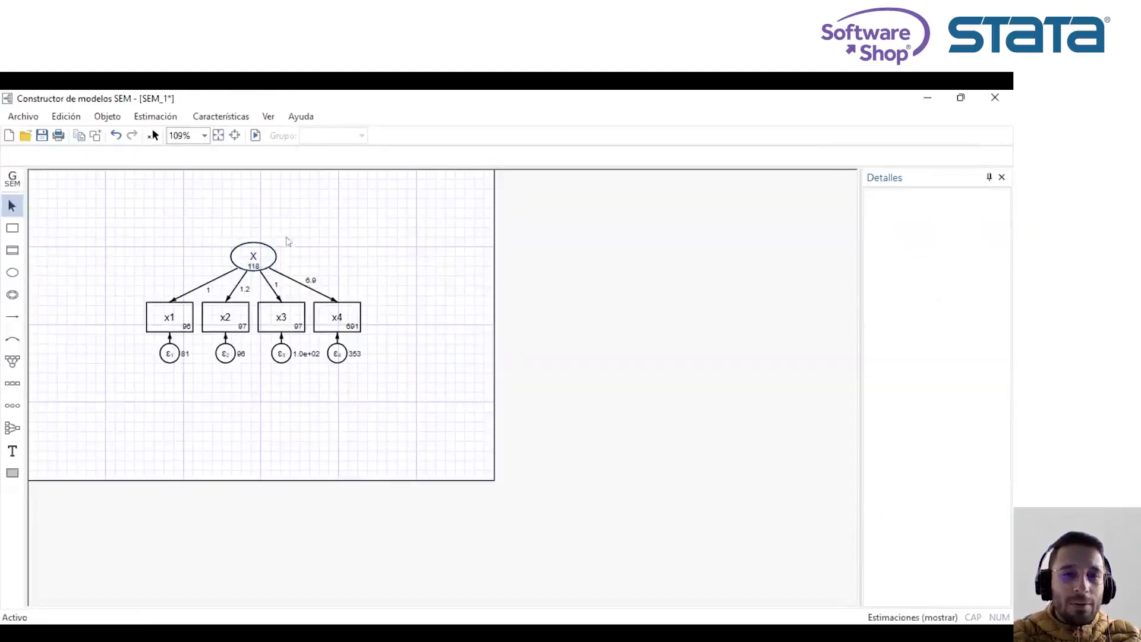
pyautogui.click(252, 264)
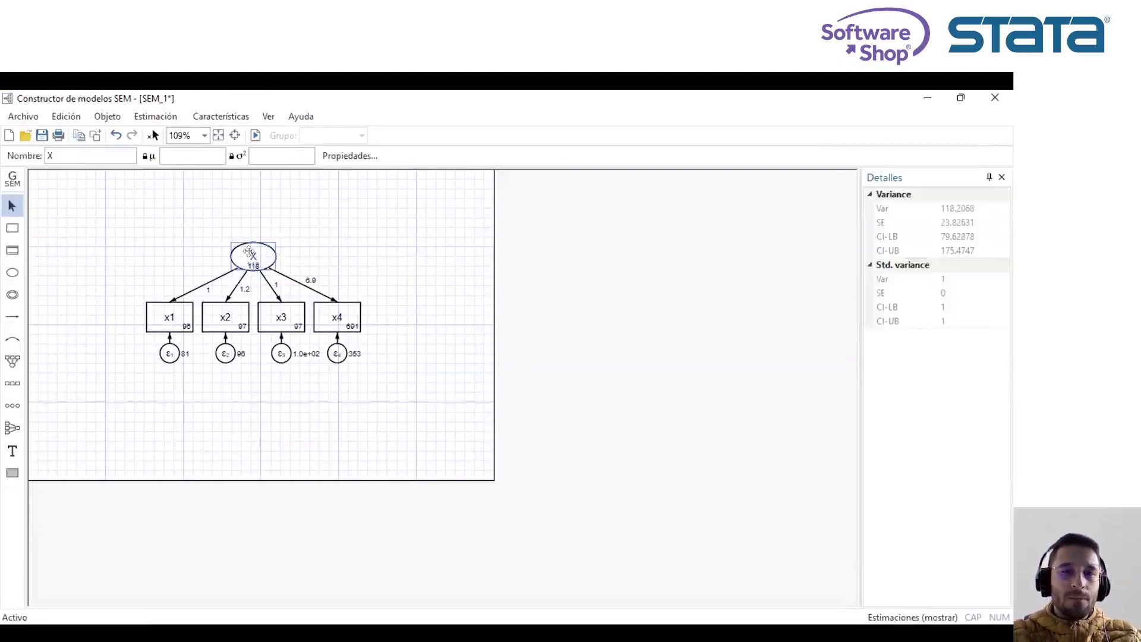
pyautogui.click(322, 238)
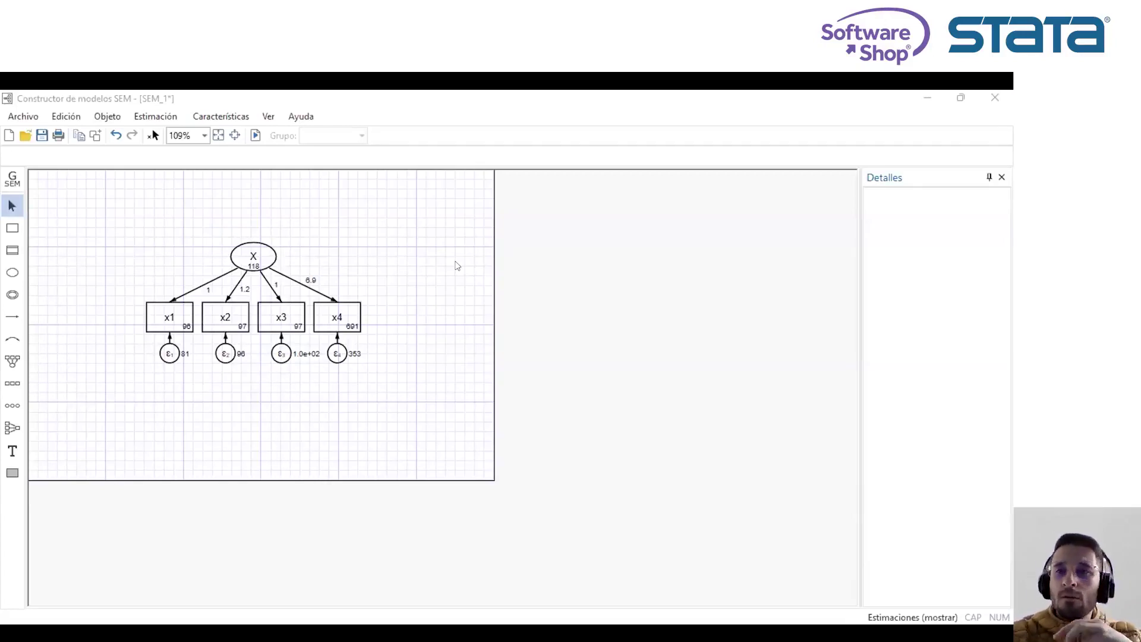
# Return to the main results and find the factor loadings table of the maximum-likelihood factor analysis.
pyautogui.click(925, 98)
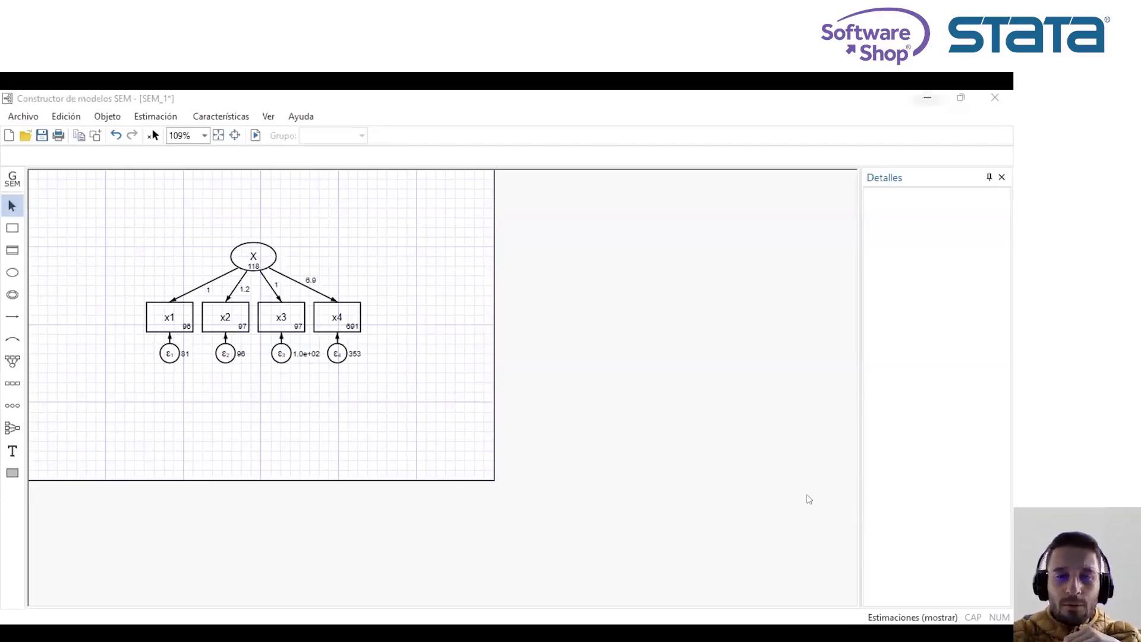
pyautogui.scroll(20, 810, 267)
pyautogui.scroll(15, 810, 267)
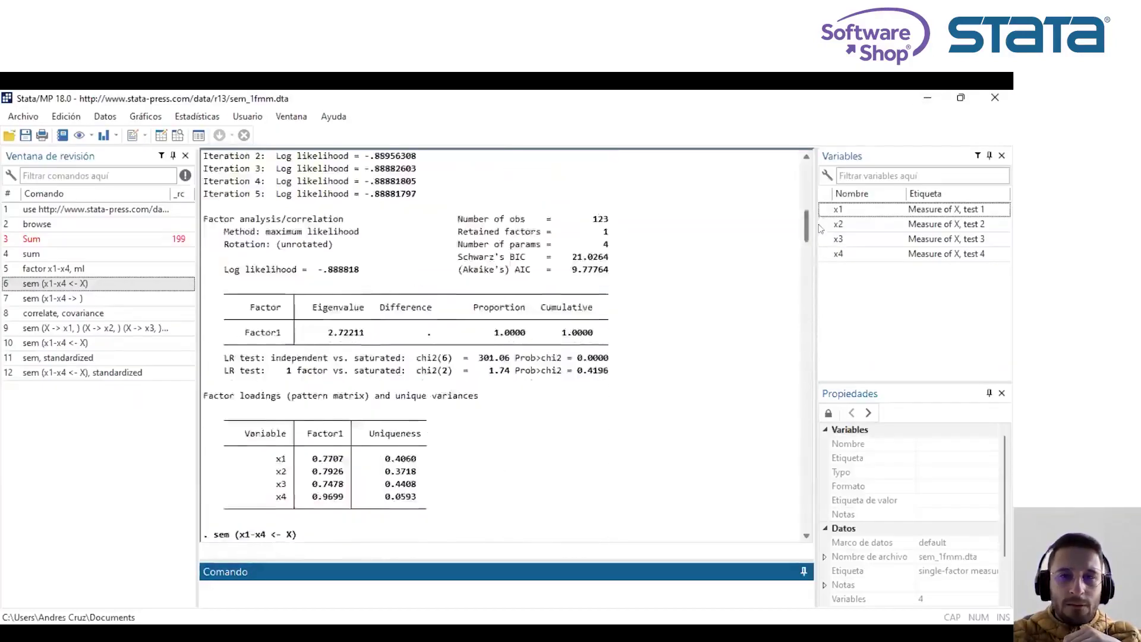
pyautogui.scroll(-6, 447, 409)
pyautogui.click(447, 409)
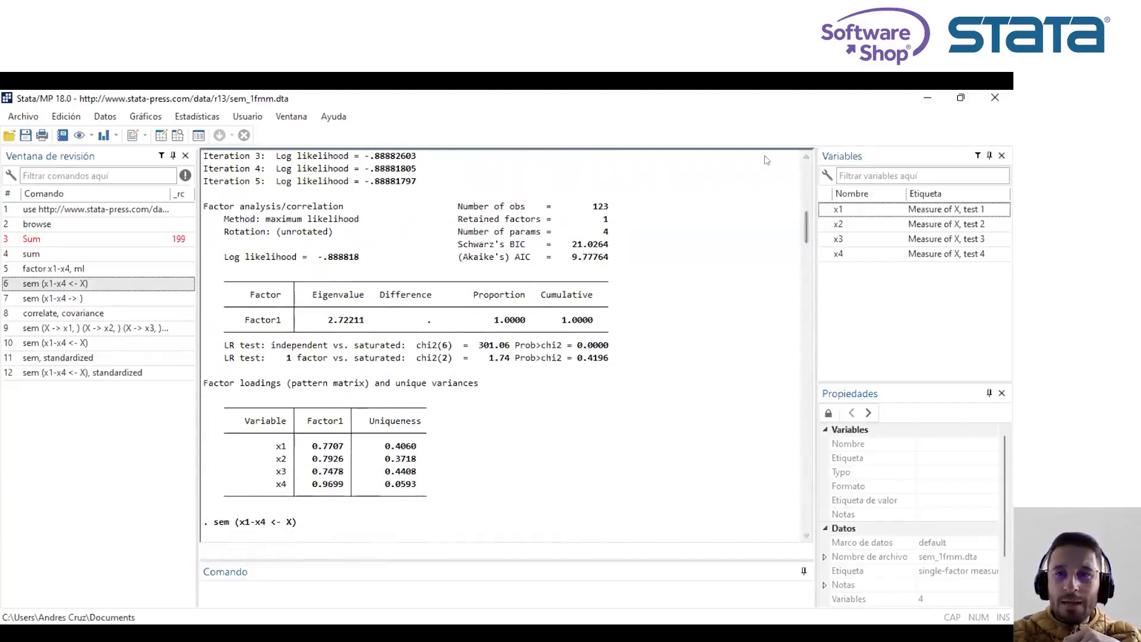
# Examine the Factor1 loadings of x1 through x4, focusing on the loading of x1.
pyautogui.moveTo(330, 424)
pyautogui.mouseDown()
pyautogui.moveTo(297, 478)
pyautogui.moveTo(374, 452)
pyautogui.moveTo(321, 431)
pyautogui.mouseUp()
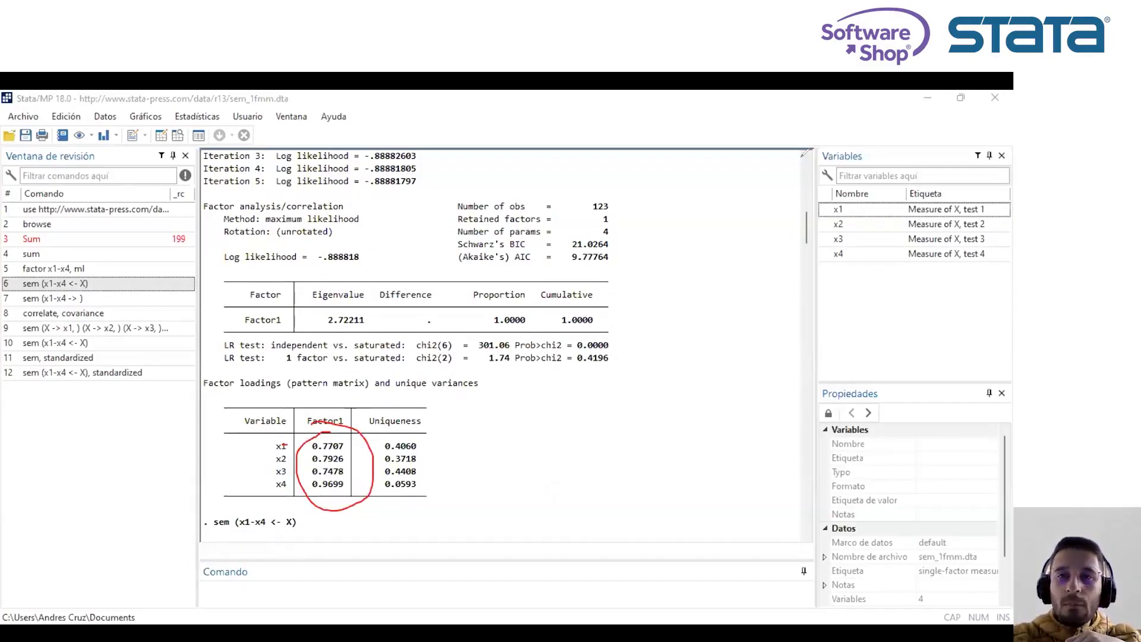
pyautogui.press('e')
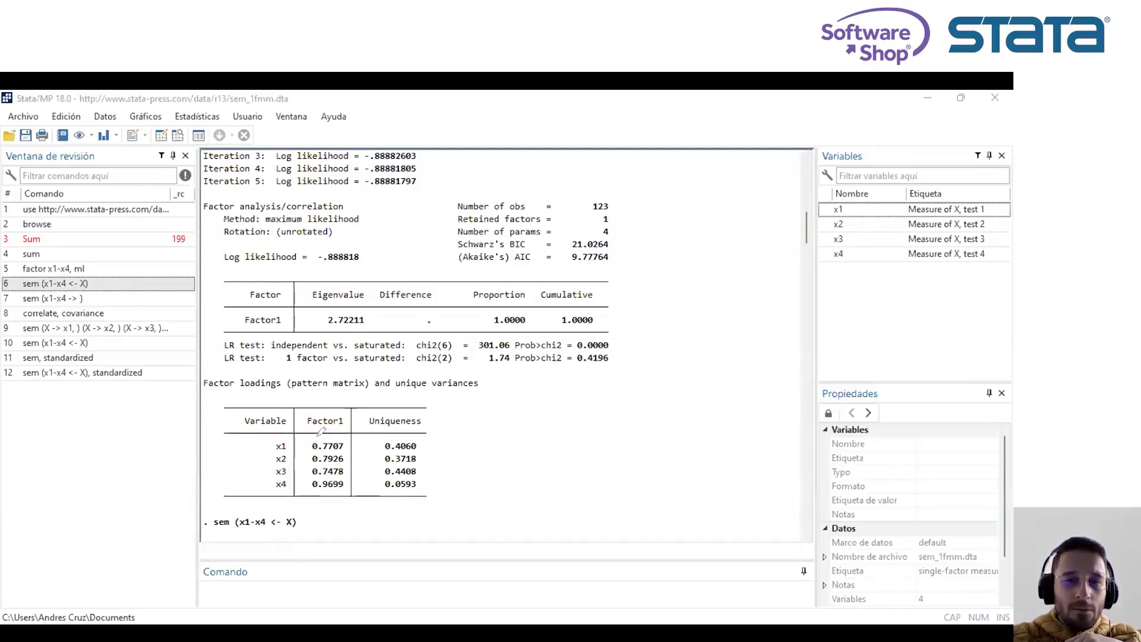
pyautogui.moveTo(301, 444); pyautogui.dragTo(309, 444)
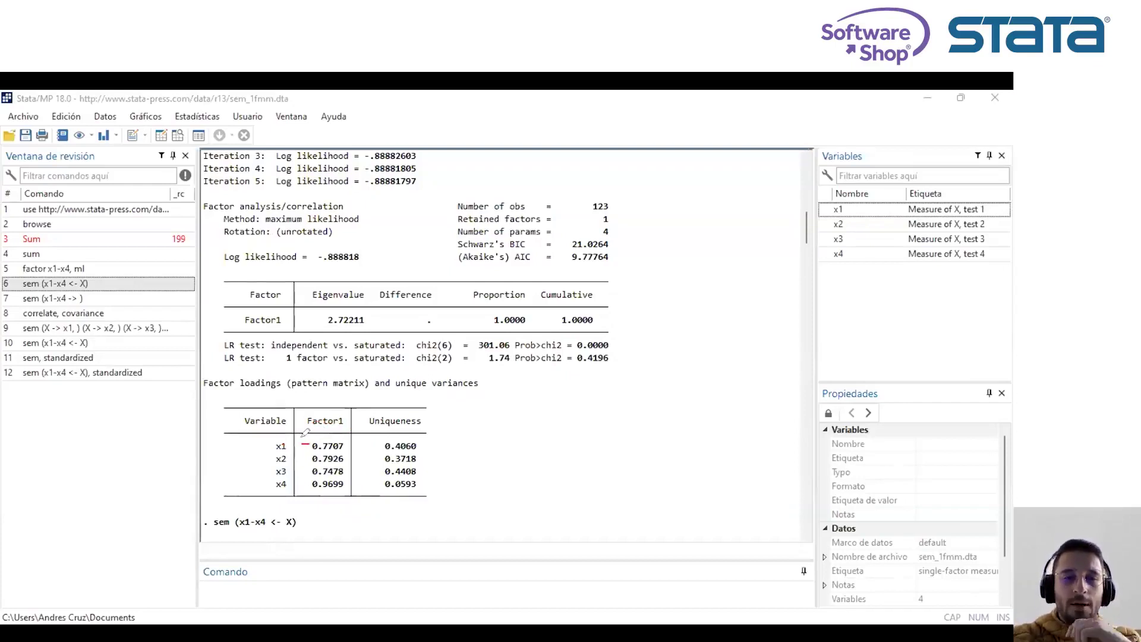
pyautogui.moveTo(329, 435)
pyautogui.mouseDown()
pyautogui.moveTo(265, 450)
pyautogui.moveTo(295, 441)
pyautogui.moveTo(352, 458)
pyautogui.moveTo(353, 409)
pyautogui.moveTo(297, 407)
pyautogui.moveTo(295, 429)
pyautogui.mouseUp()
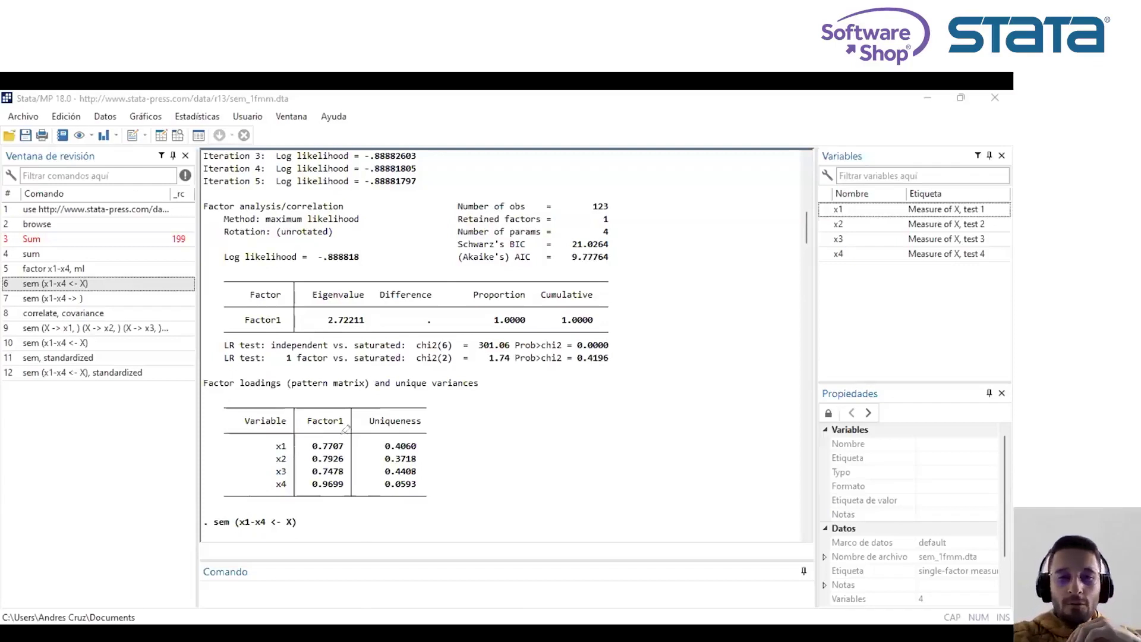
pyautogui.moveTo(347, 439)
pyautogui.mouseDown()
pyautogui.moveTo(261, 447)
pyautogui.moveTo(348, 445)
pyautogui.mouseUp()
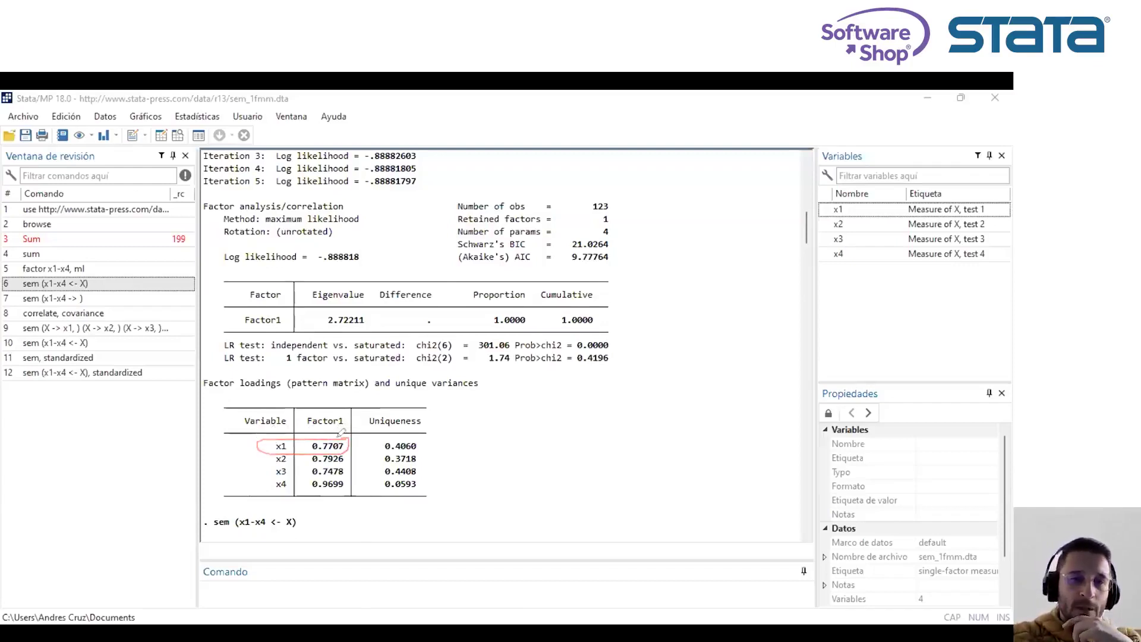
pyautogui.moveTo(339, 407)
pyautogui.mouseDown()
pyautogui.moveTo(313, 404)
pyautogui.moveTo(297, 422)
pyautogui.moveTo(330, 402)
pyautogui.moveTo(251, 439)
pyautogui.moveTo(350, 455)
pyautogui.moveTo(330, 436)
pyautogui.mouseUp()
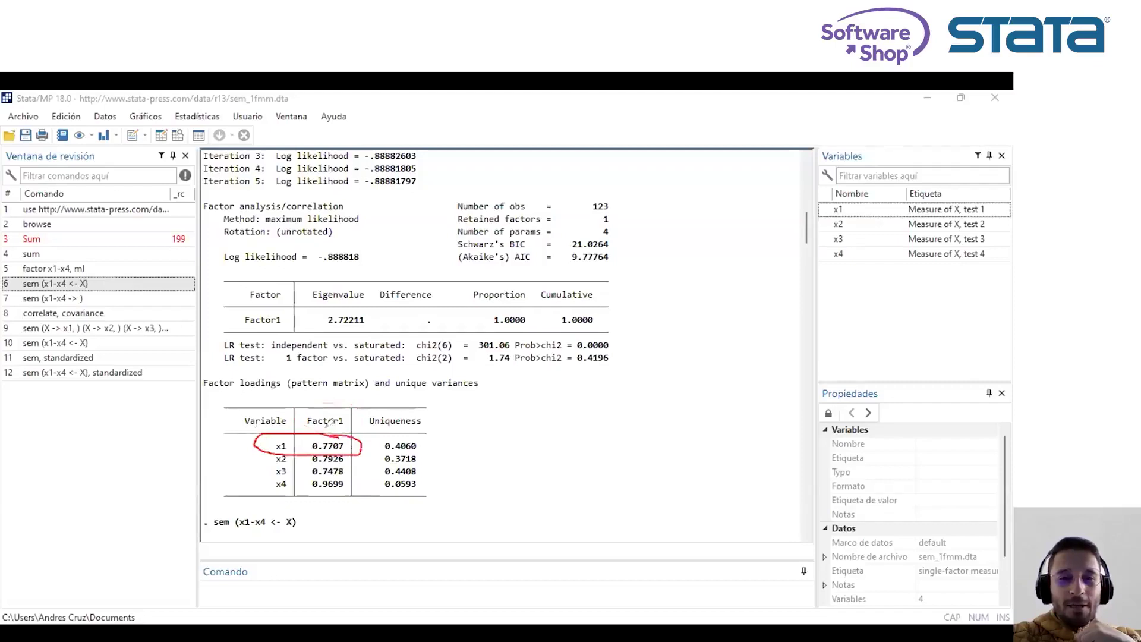
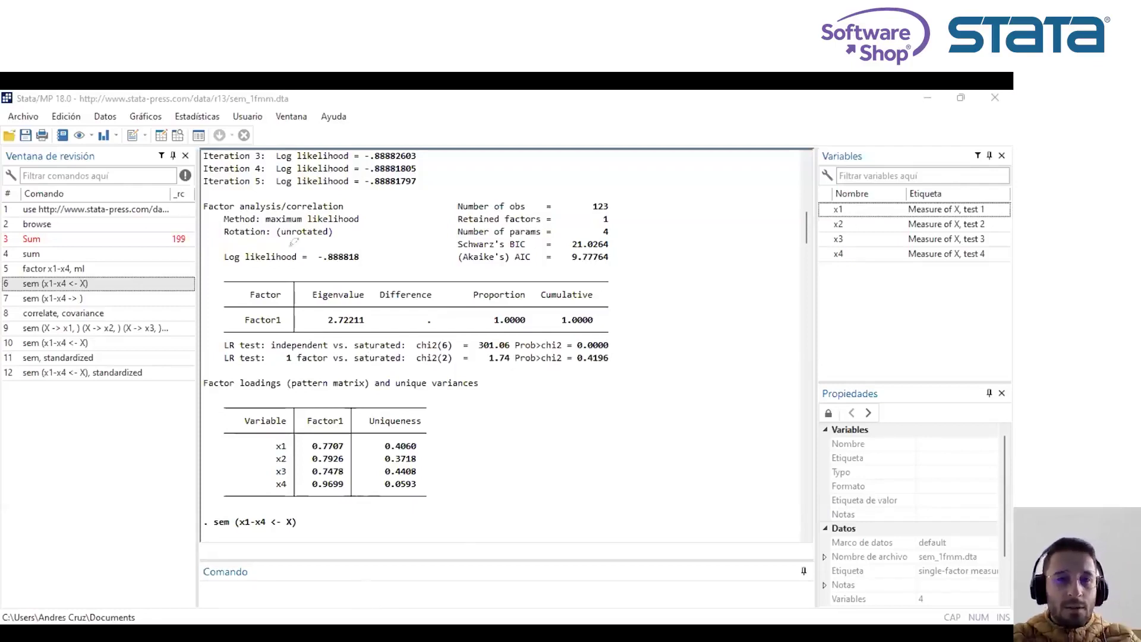
# Open the structural equation modeling help page by running help sem.
pyautogui.click(290, 595)
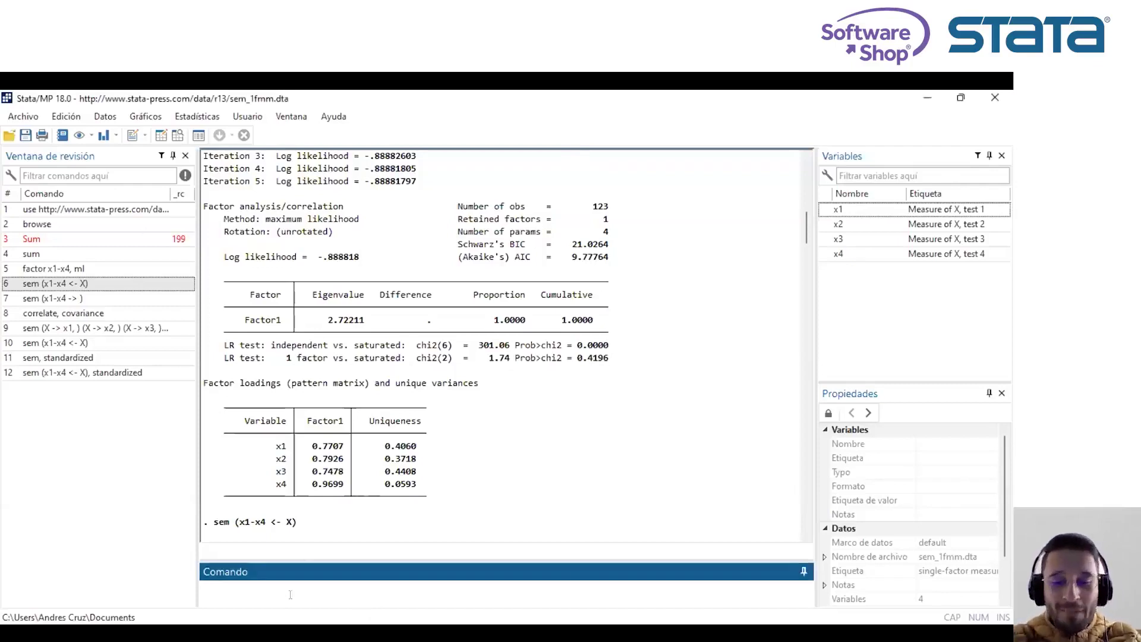
pyautogui.write('help')
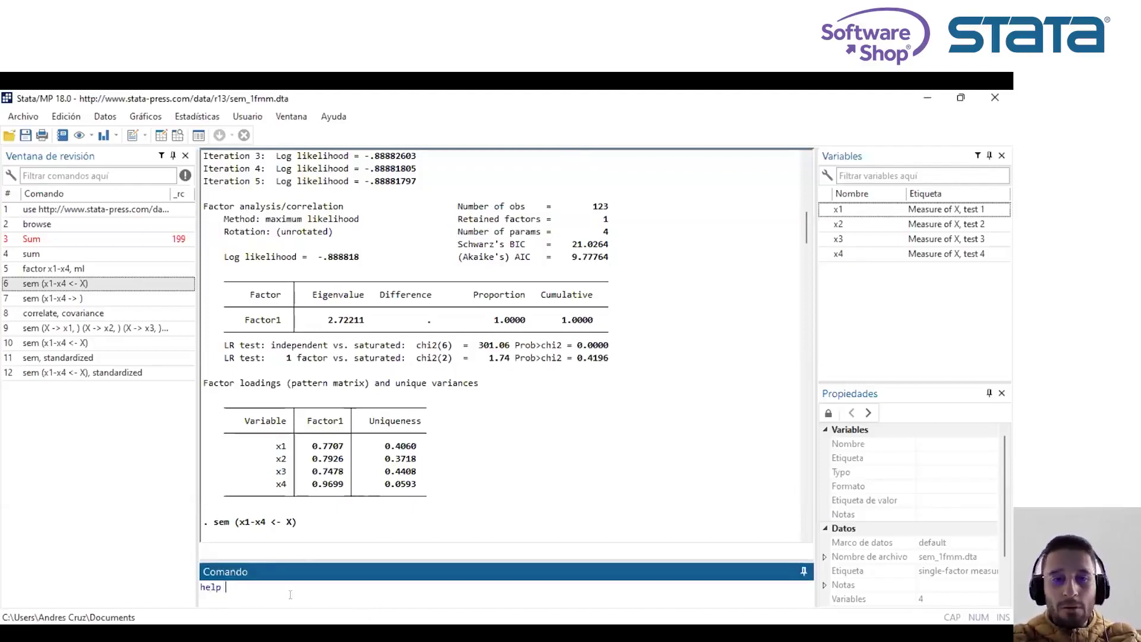
pyautogui.write(' sem')
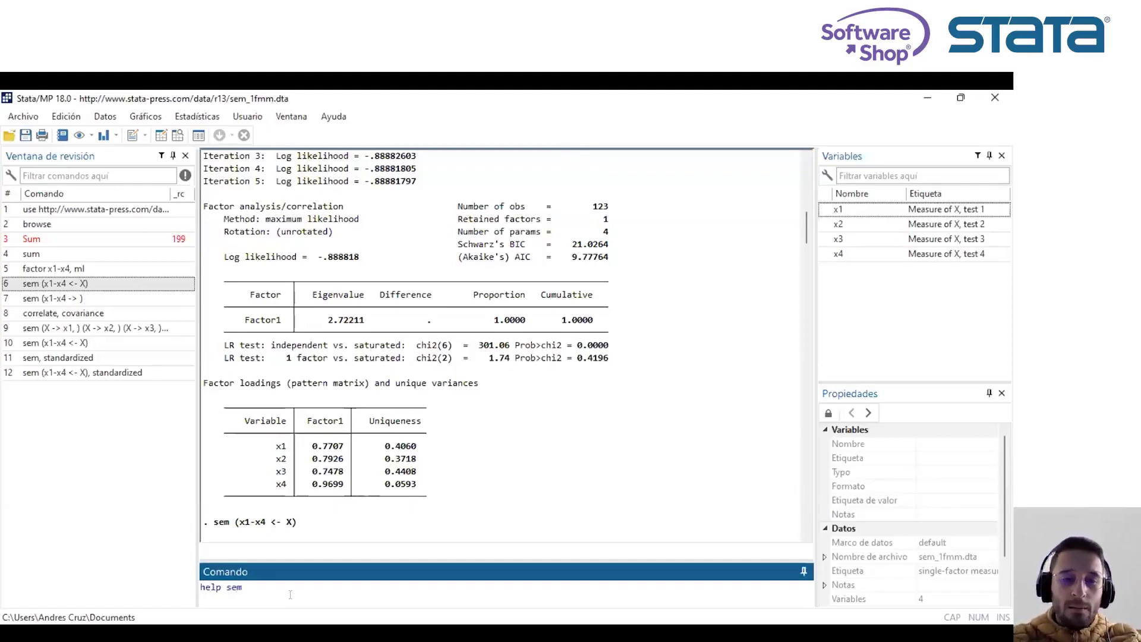
pyautogui.press('Return')
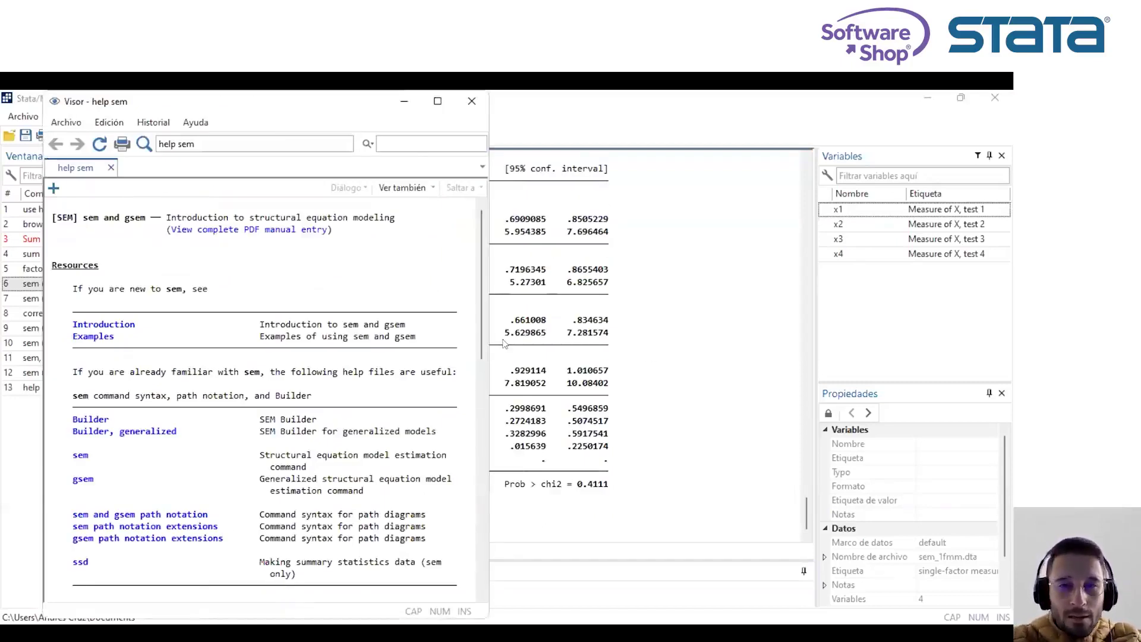
pyautogui.click(504, 344)
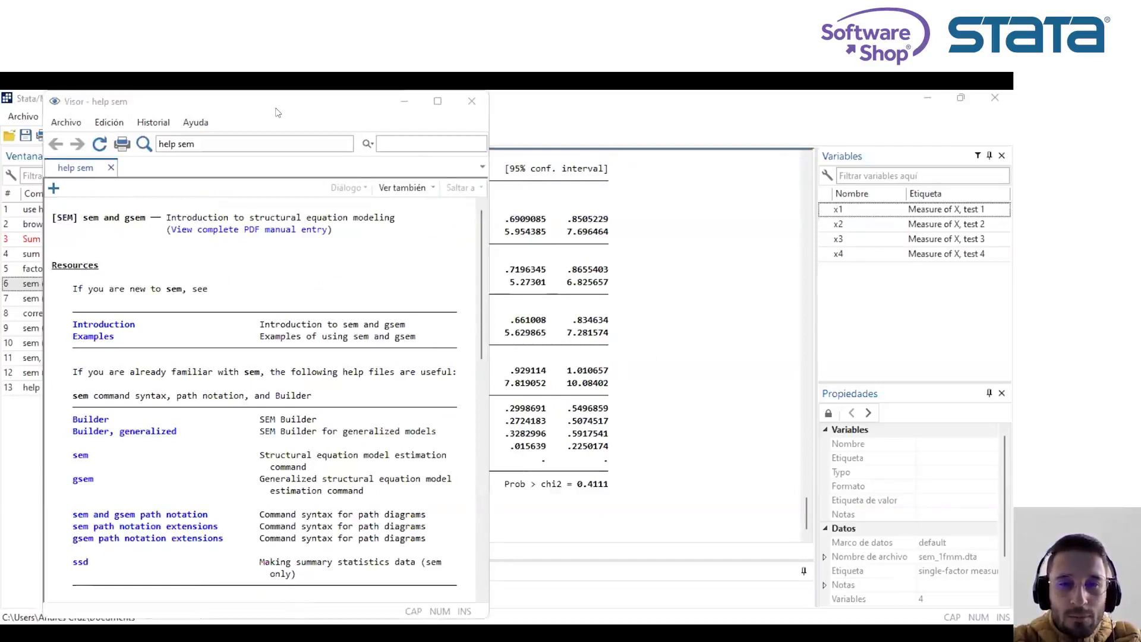
# Move the help window clear of the command history and open the Intro 1 manual entry from the sem introduction page.
pyautogui.moveTo(275, 112); pyautogui.dragTo(445, 121)
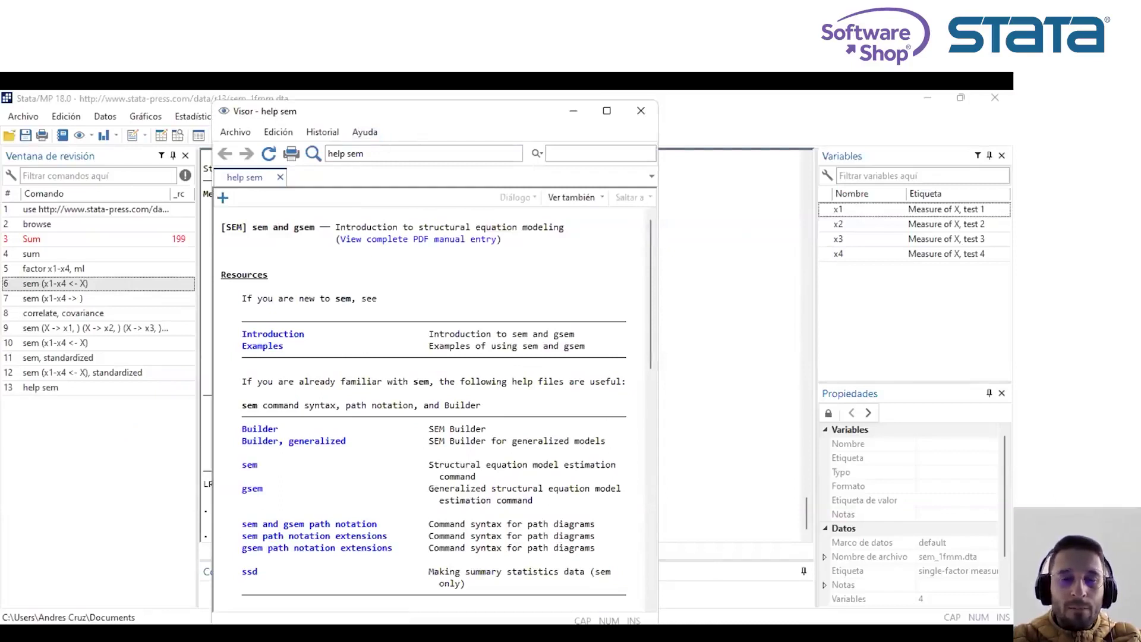
pyautogui.click(267, 345)
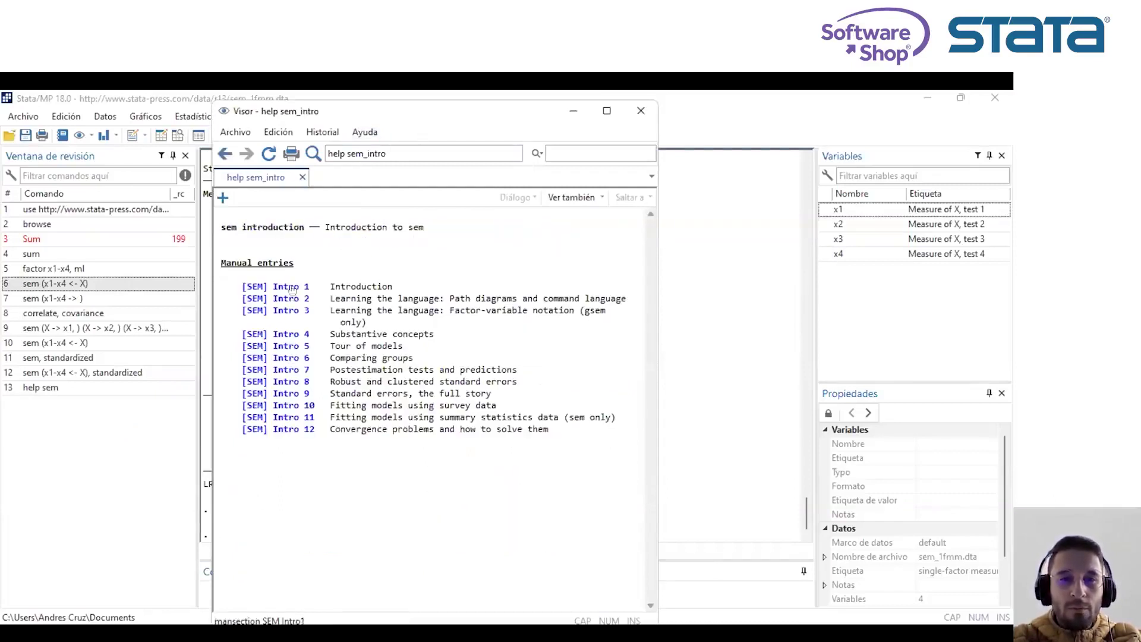
pyautogui.click(292, 287)
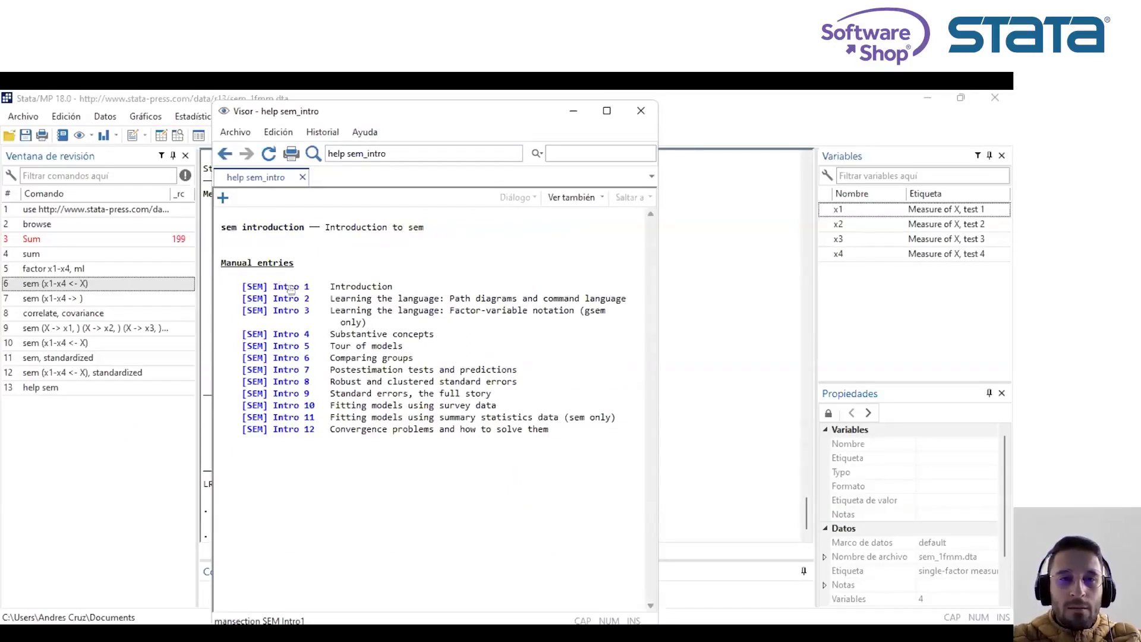